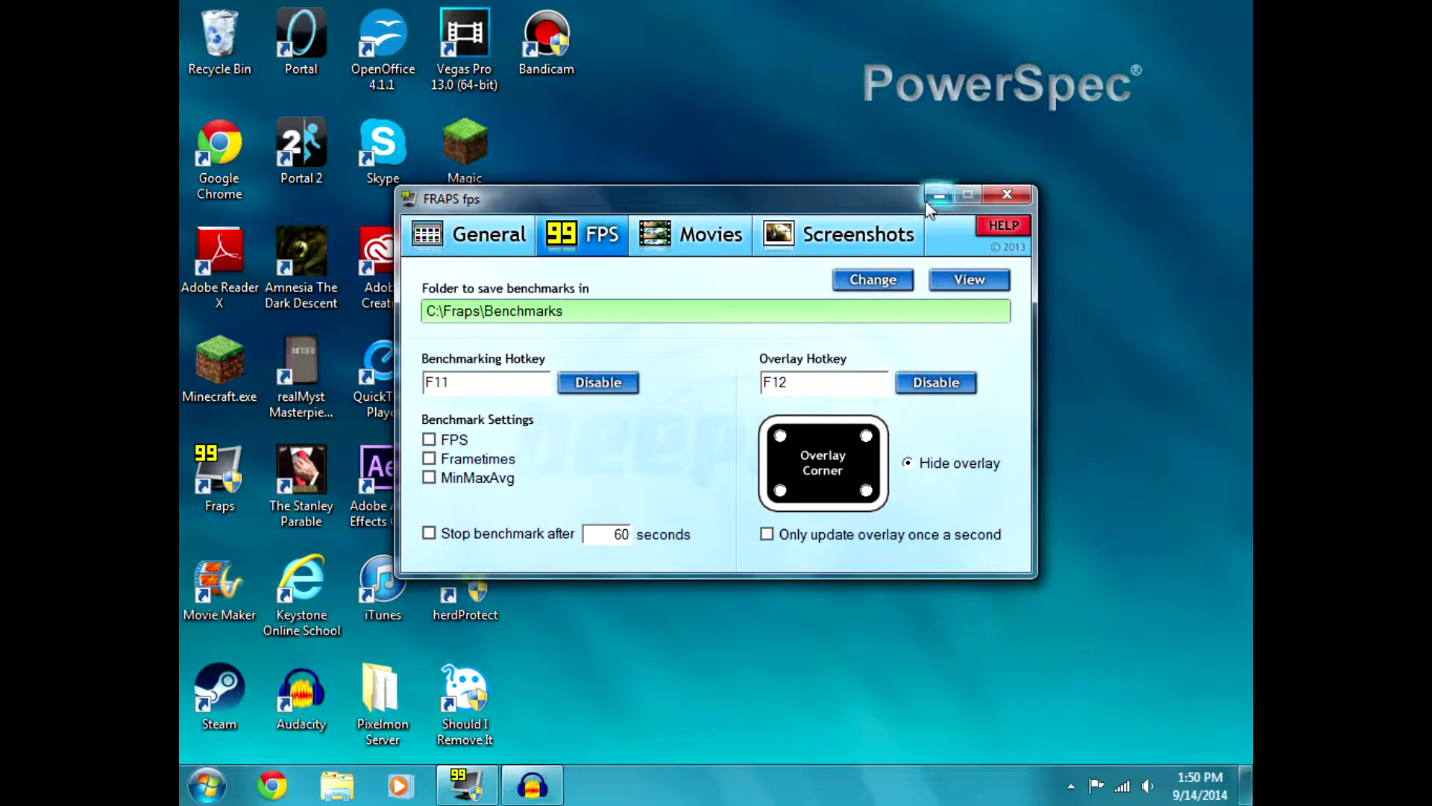
Minimize the FRAPS window and launch Bandicam from the desktop
{"action": "left_click", "coordinate": [942, 197]}
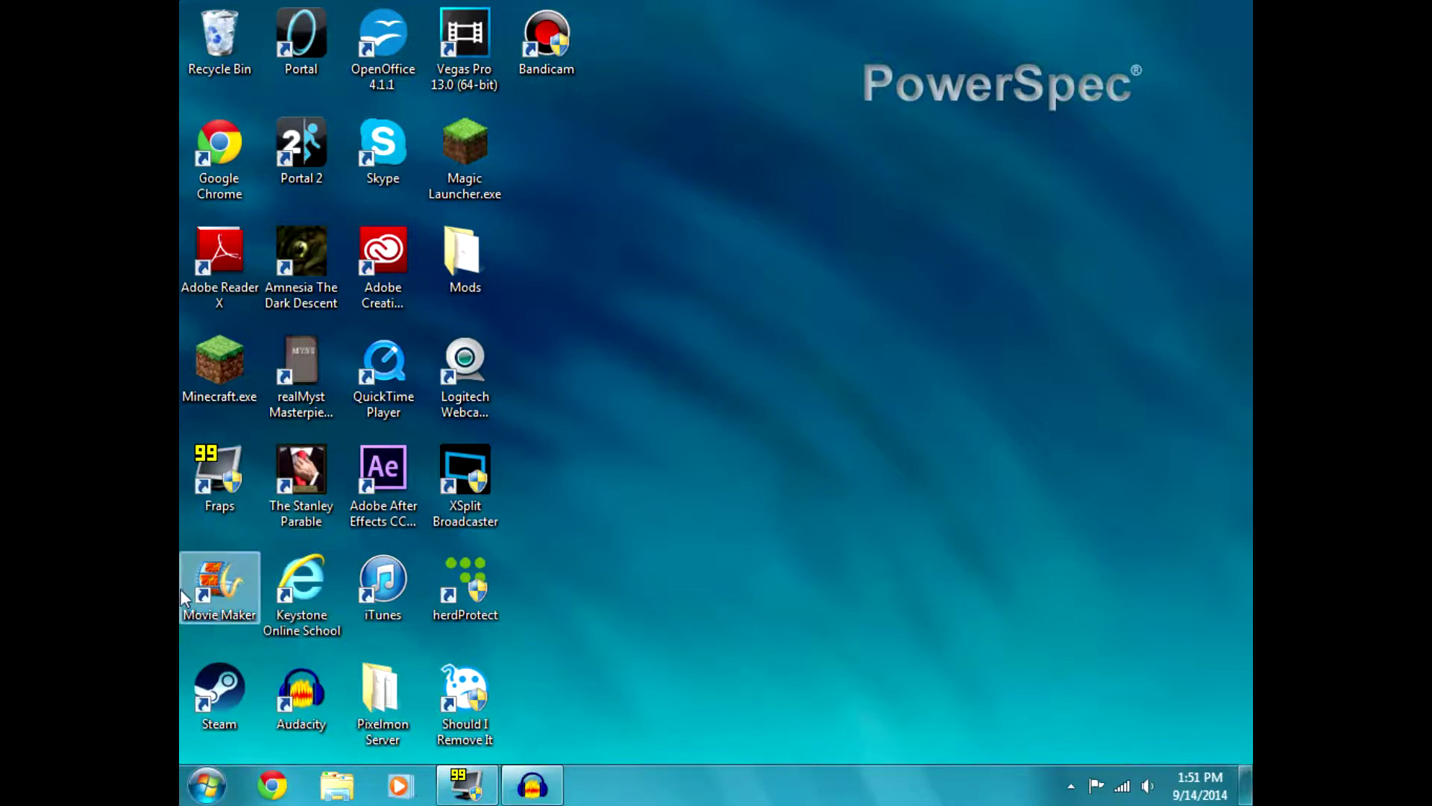
{"action": "left_click", "coordinate": [467, 785]}
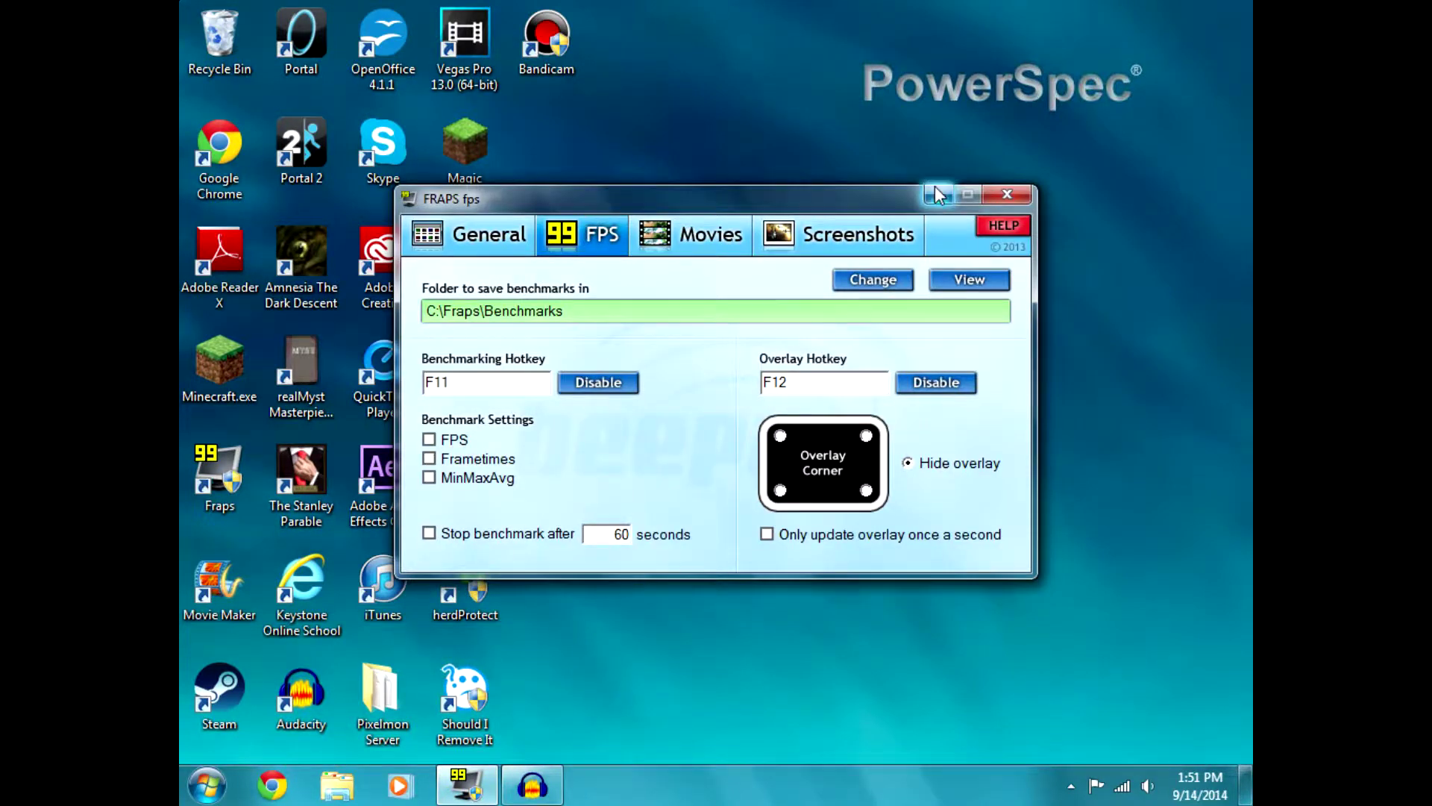
{"action": "left_click", "coordinate": [937, 193]}
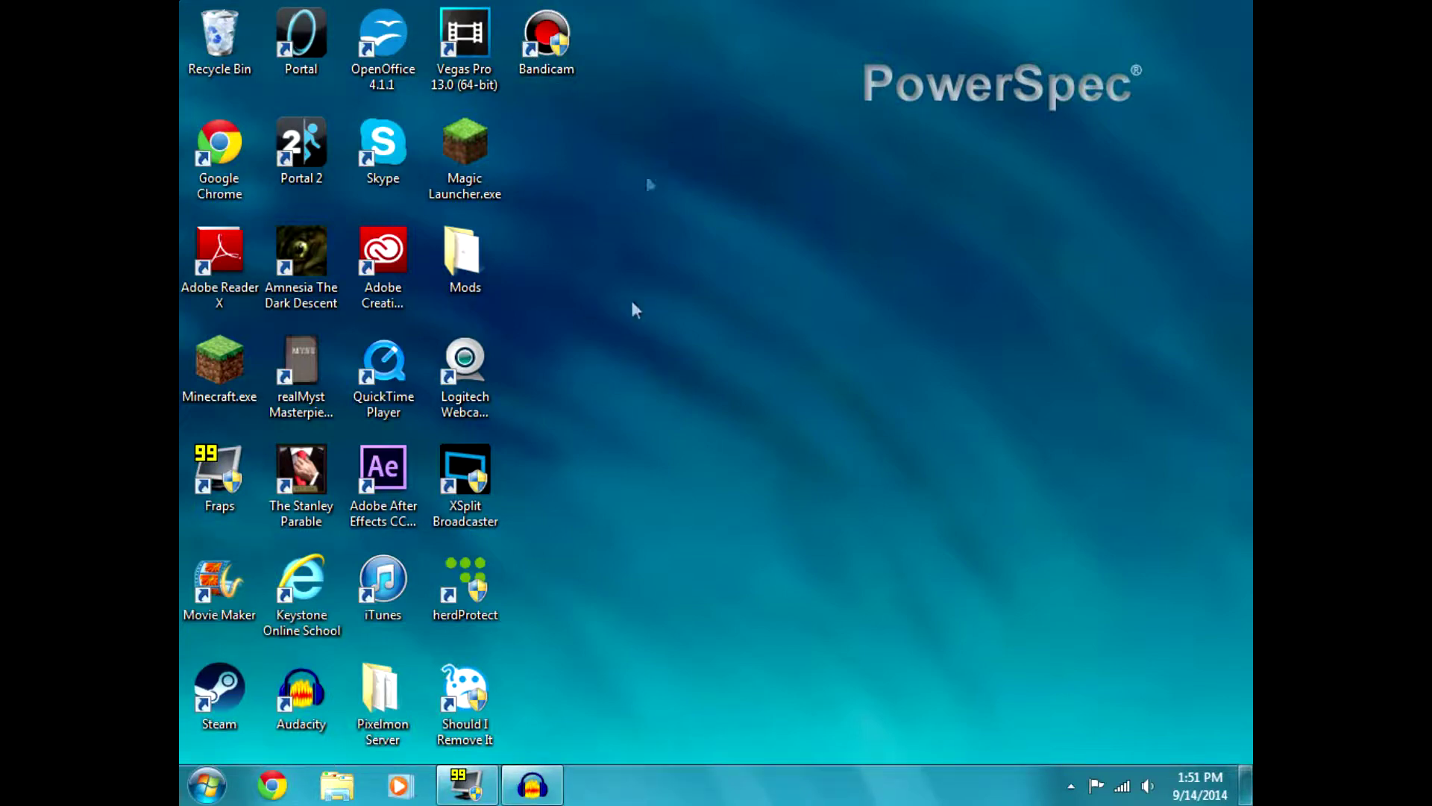
{"action": "double_click", "coordinate": [547, 37]}
Switch to FRAPS, set its FPS overlay to Hide overlay, and minimize the window
{"action": "left_click", "coordinate": [478, 779]}
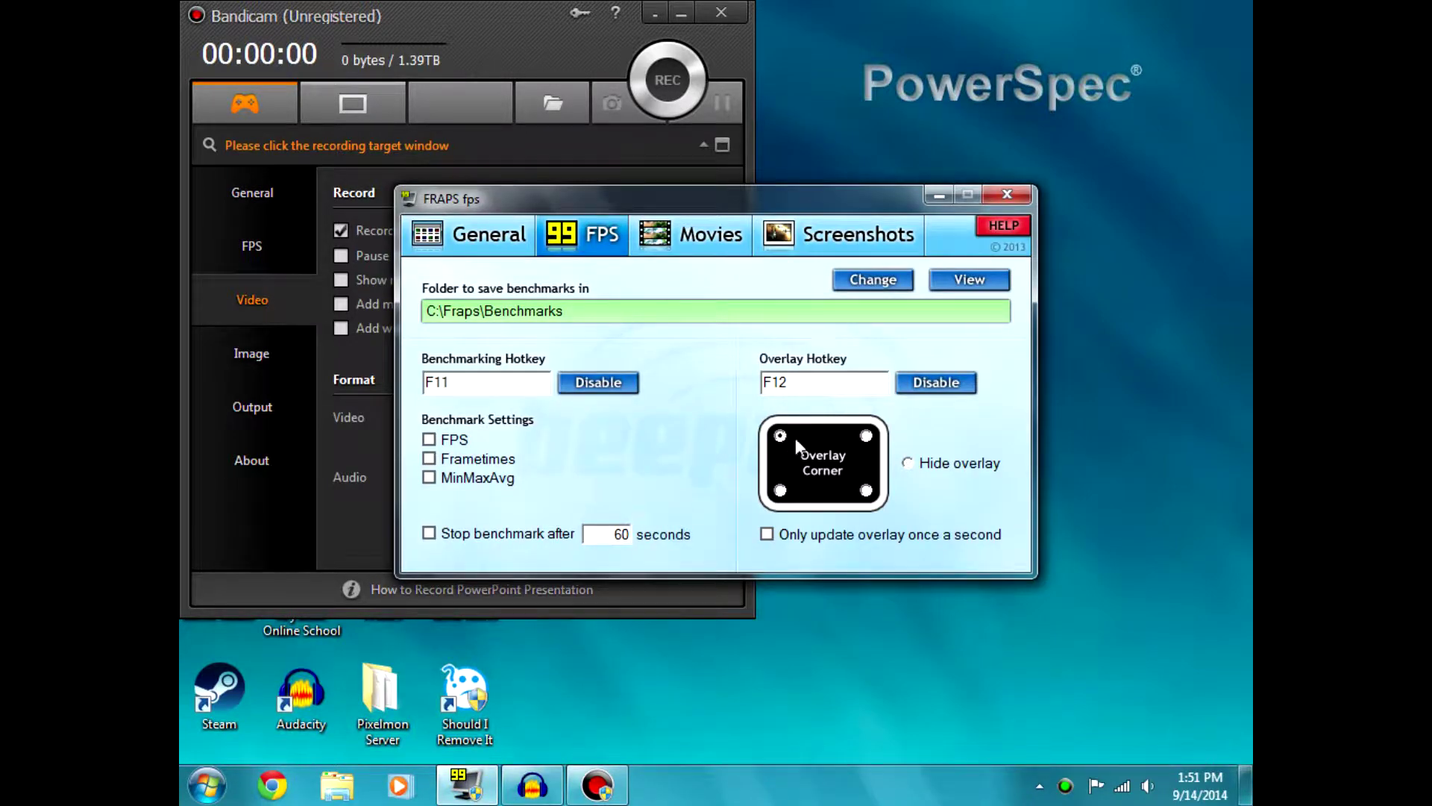
{"action": "left_click", "coordinate": [907, 462]}
{"action": "left_click", "coordinate": [938, 196]}
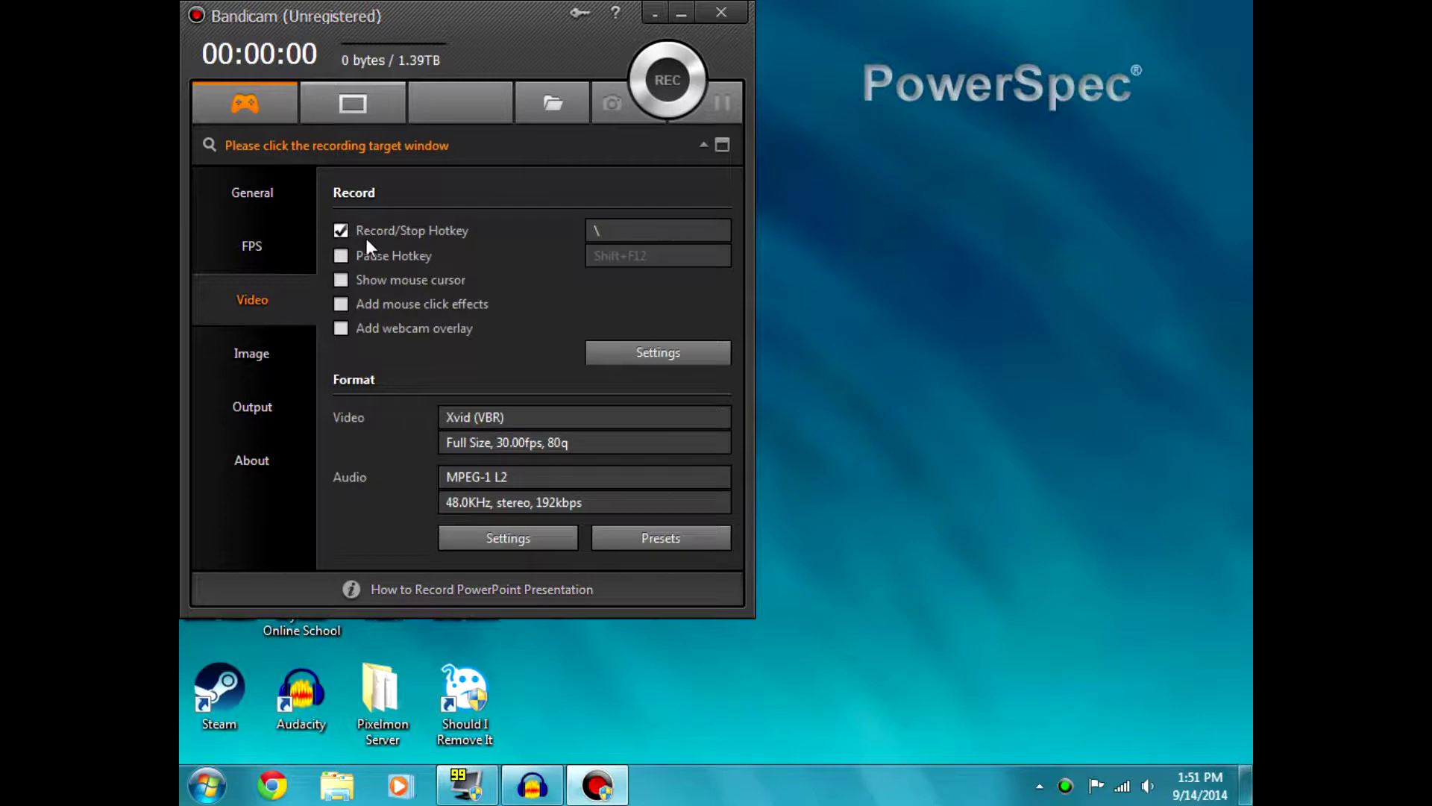
Set Bandicam's Record/Stop hotkey to F12
{"action": "left_click", "coordinate": [619, 231]}
{"action": "key", "text": "F12"}
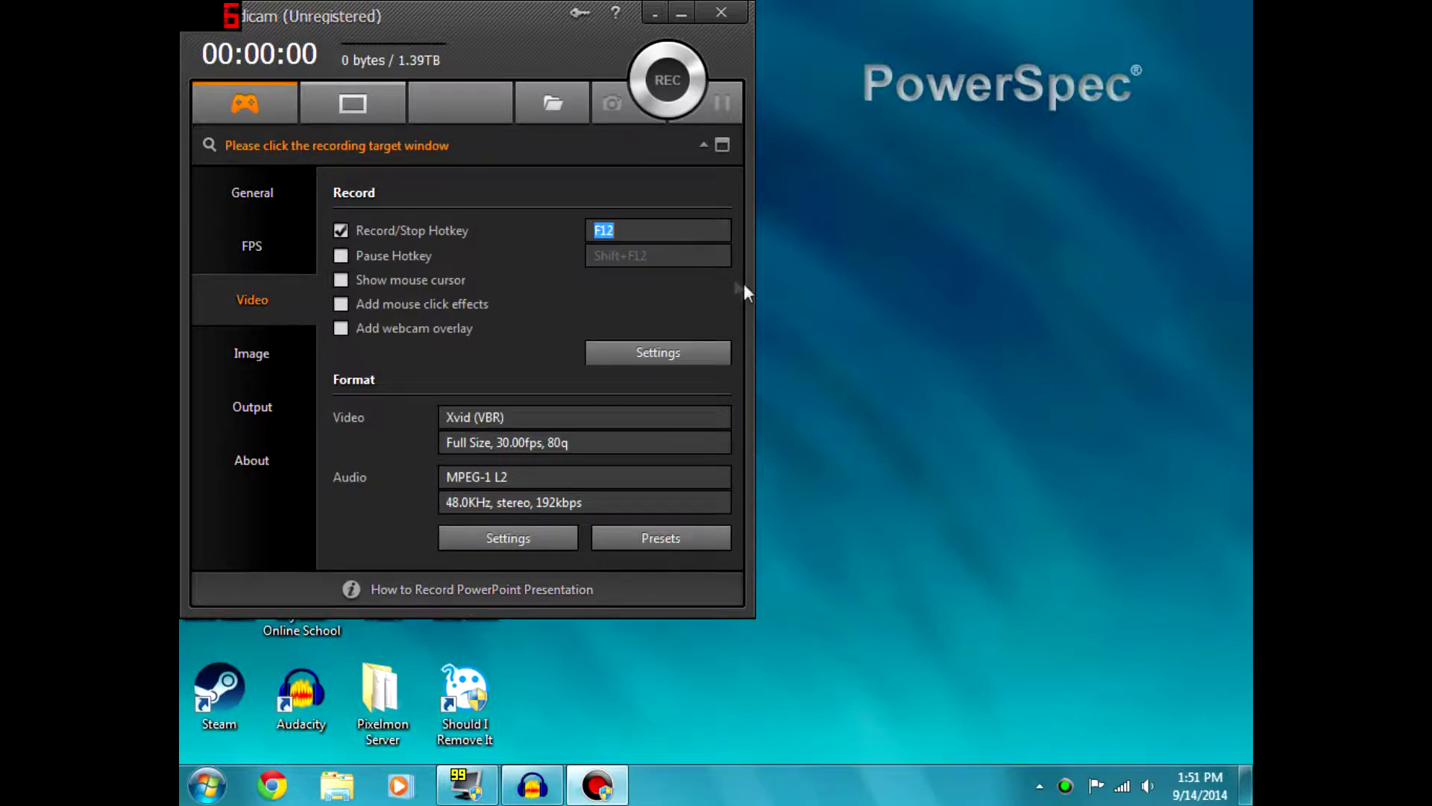
Restore FRAPS, hide its FPS overlay again, and minimize it to return to Bandicam
{"action": "left_click", "coordinate": [467, 785]}
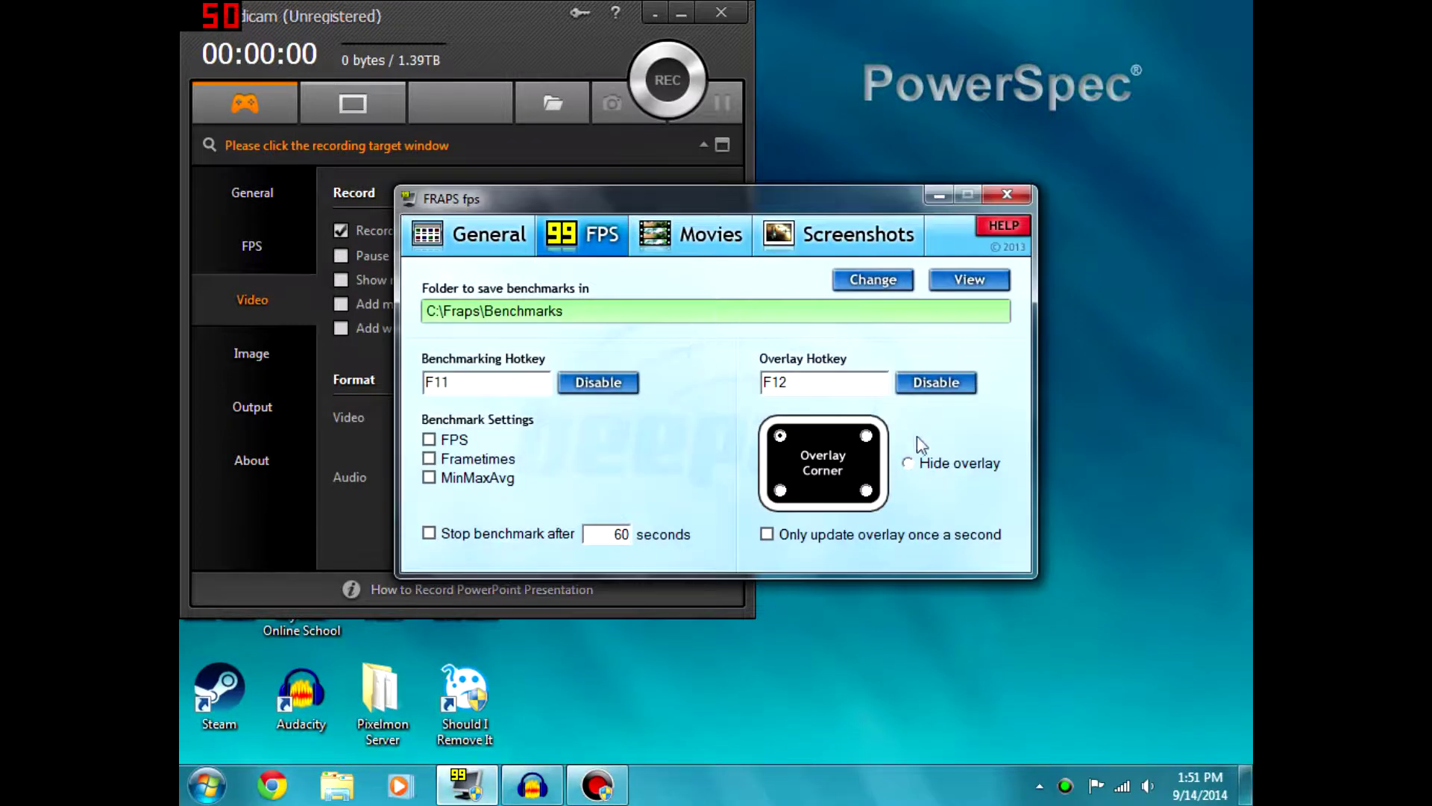
{"action": "left_click", "coordinate": [911, 463]}
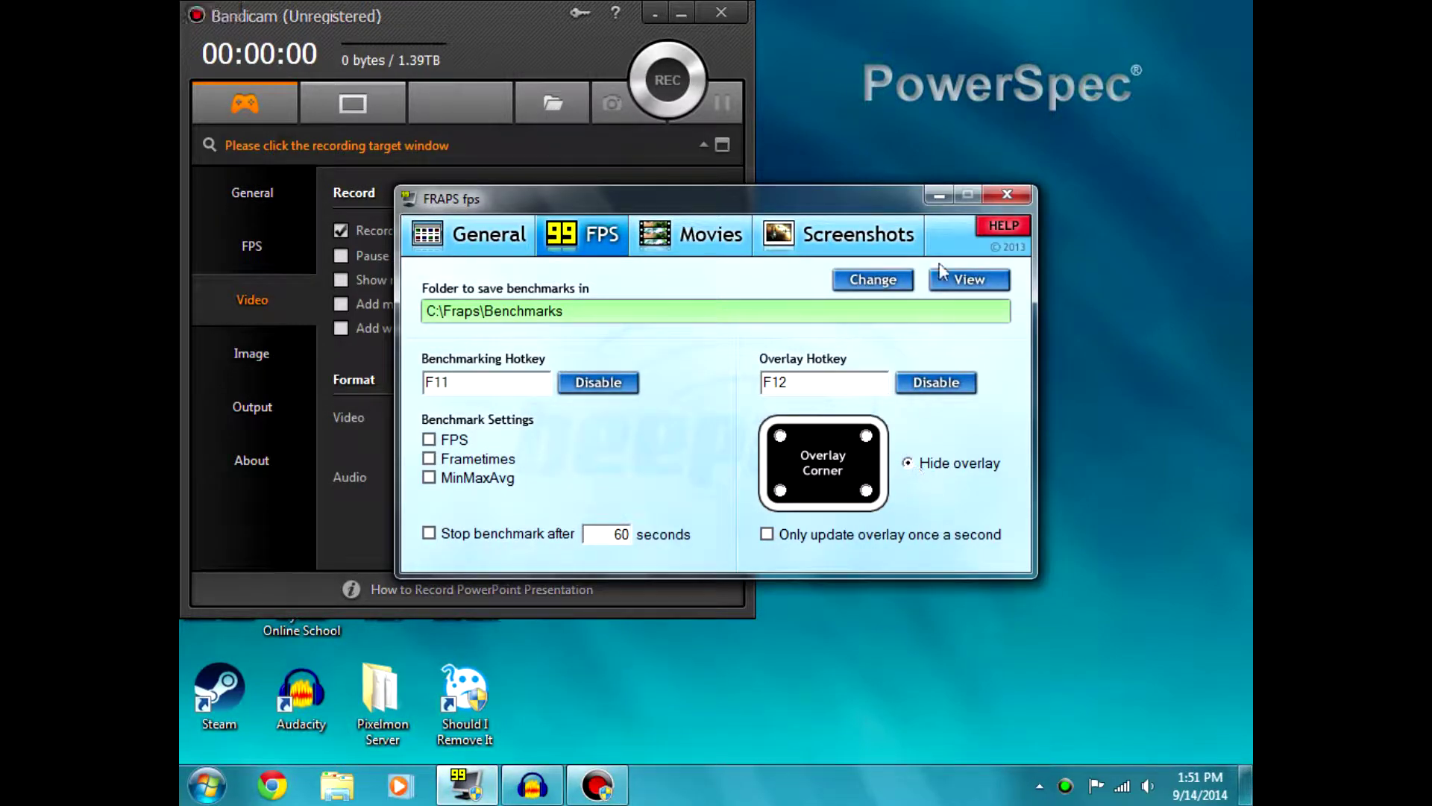
{"action": "left_click", "coordinate": [934, 198]}
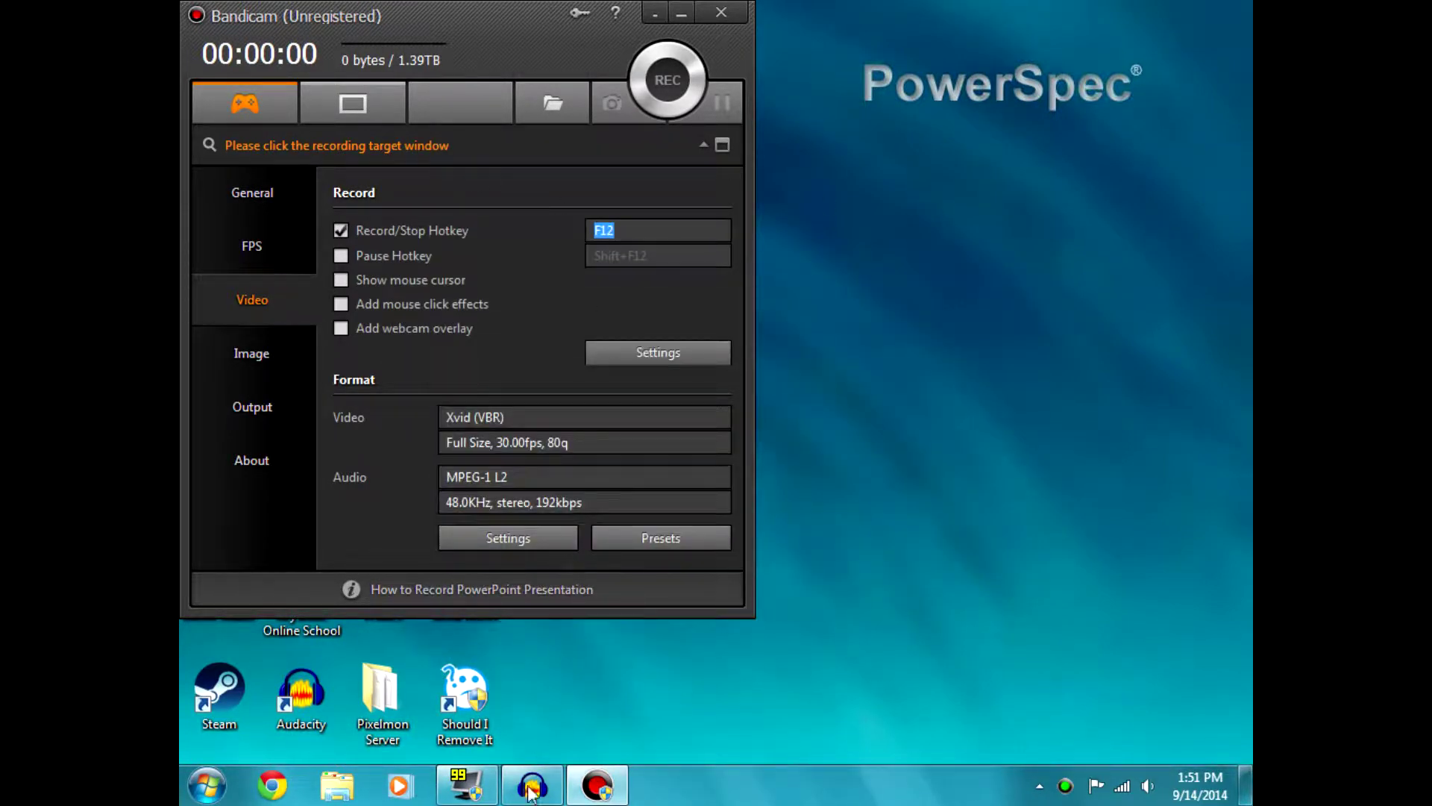
Look through Bandicam's General, FPS, Video, Image, Output and About pages
{"action": "mouse_move", "coordinate": [470, 783]}
{"action": "mouse_move", "coordinate": [478, 655]}
{"action": "left_click", "coordinate": [255, 196]}
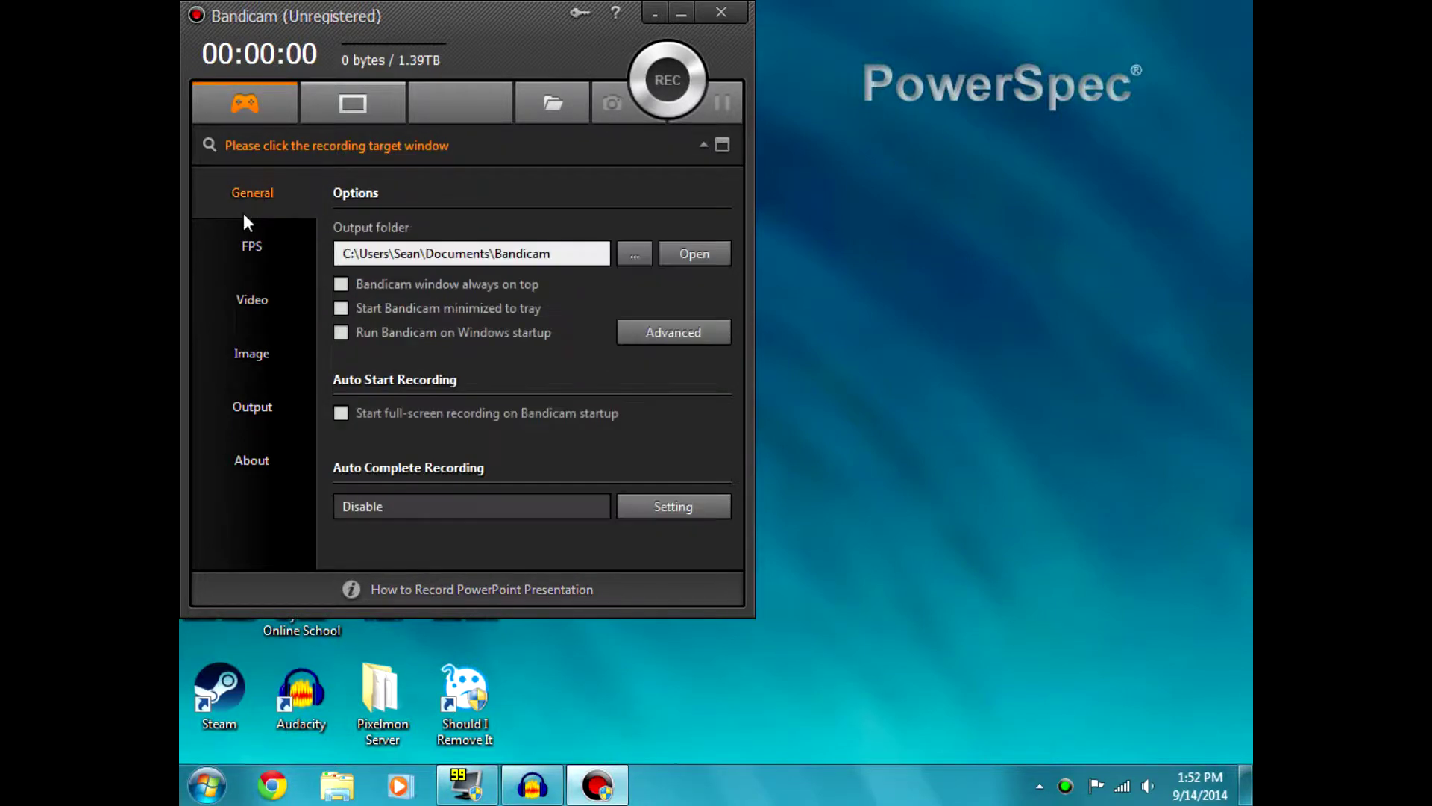
{"action": "left_click", "coordinate": [230, 238]}
{"action": "left_click", "coordinate": [270, 305]}
{"action": "left_click", "coordinate": [281, 351]}
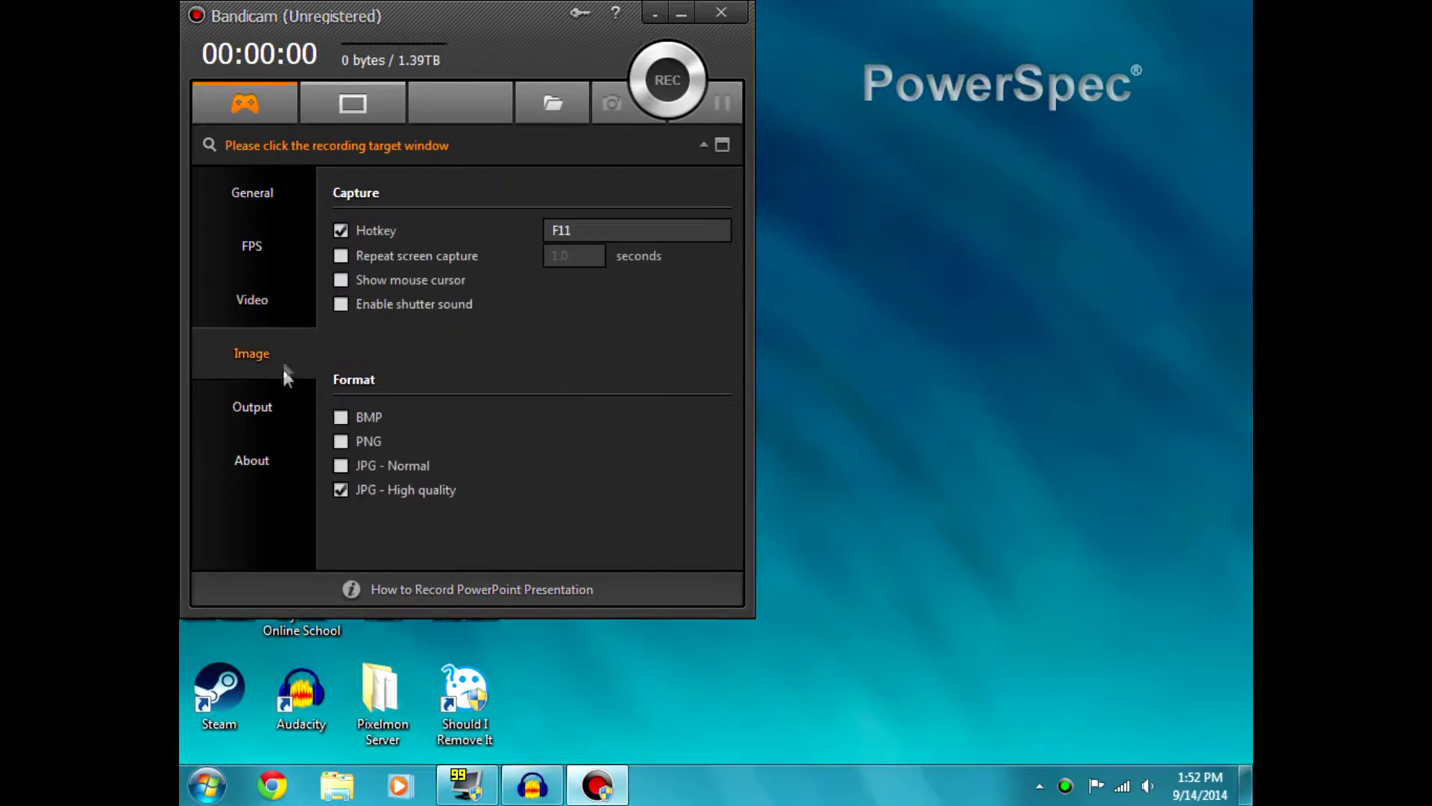
{"action": "left_click", "coordinate": [256, 417]}
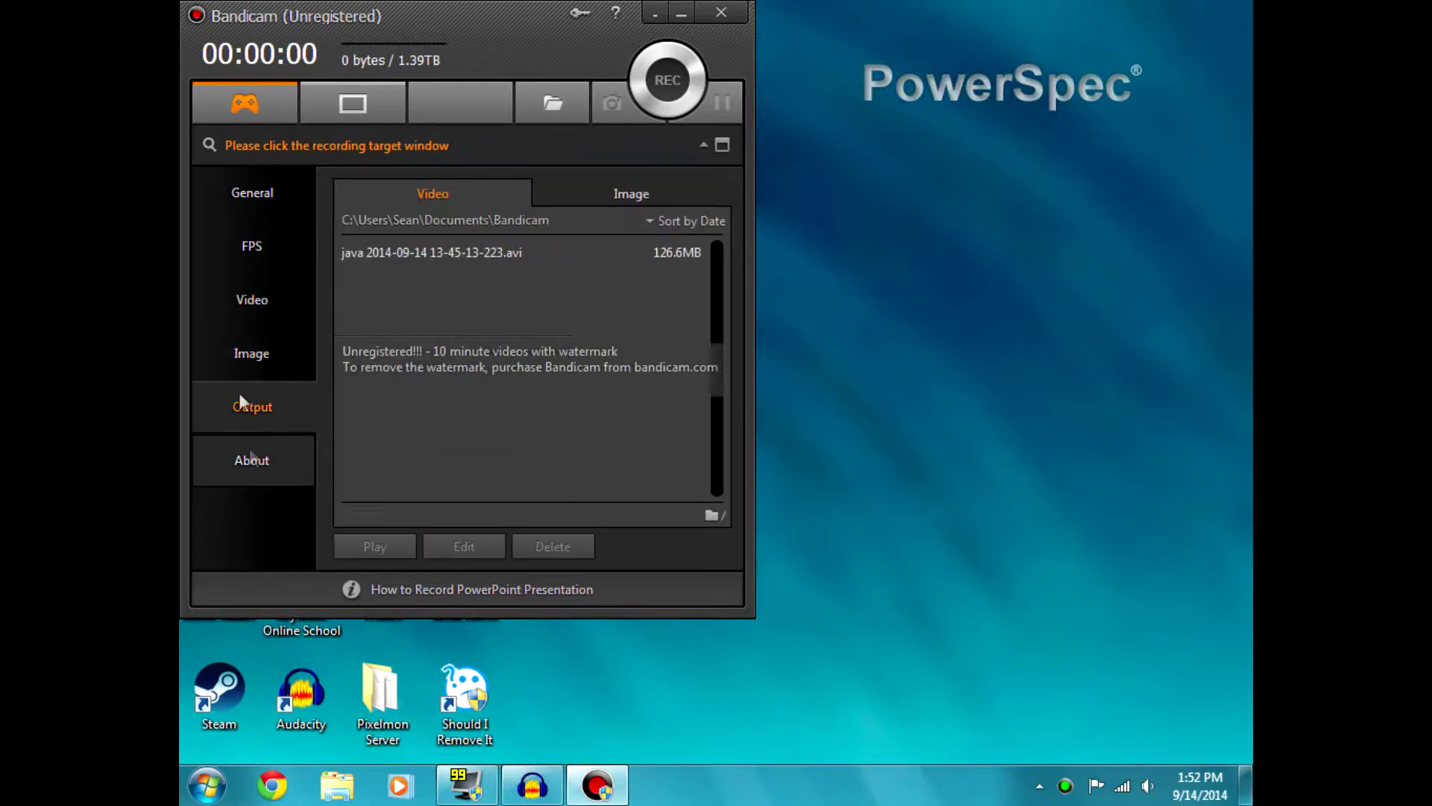
{"action": "left_click", "coordinate": [251, 457]}
Review Bandicam's video and FPS settings, and check the movie capture settings in FRAPS for comparison
{"action": "left_click", "coordinate": [258, 300]}
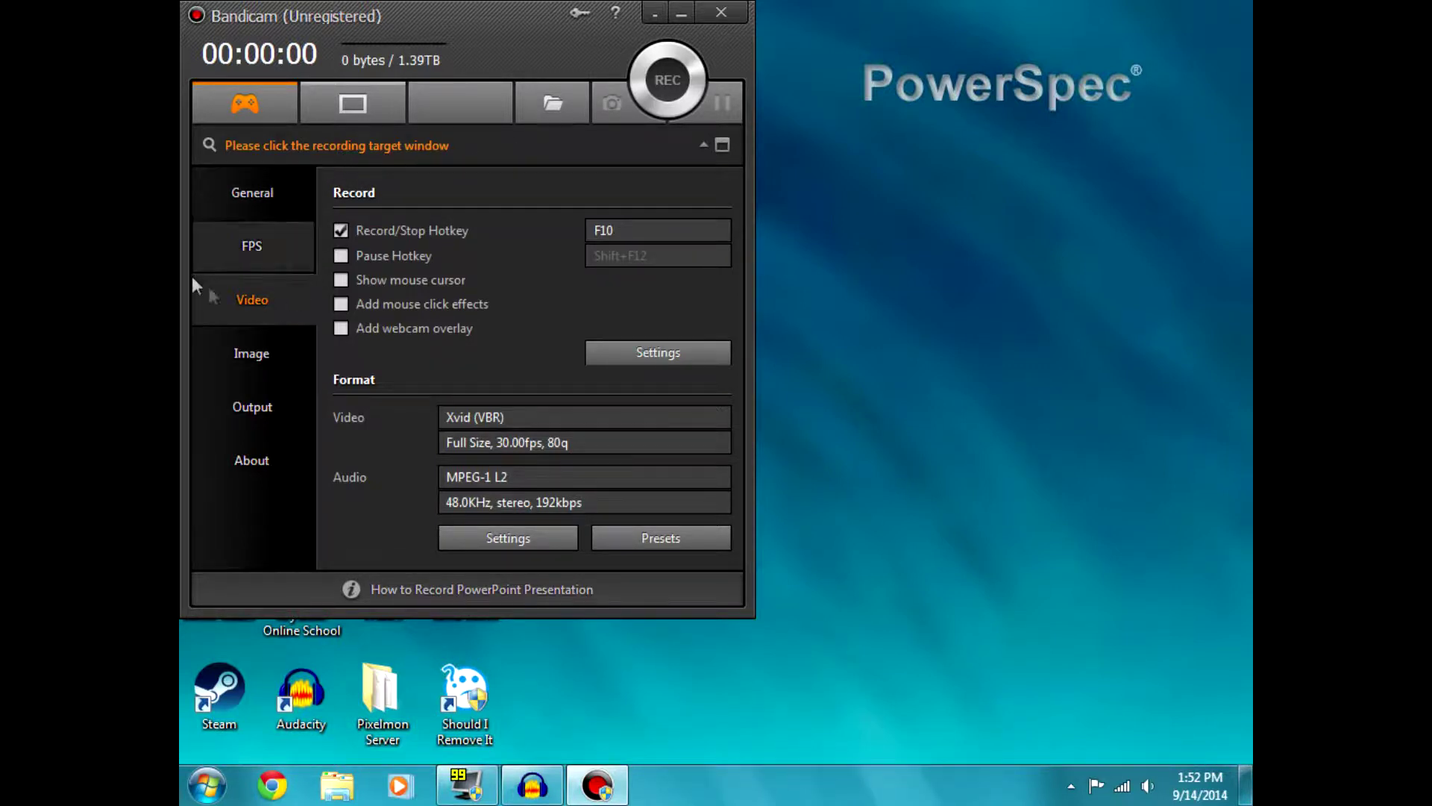
{"action": "left_click", "coordinate": [270, 239]}
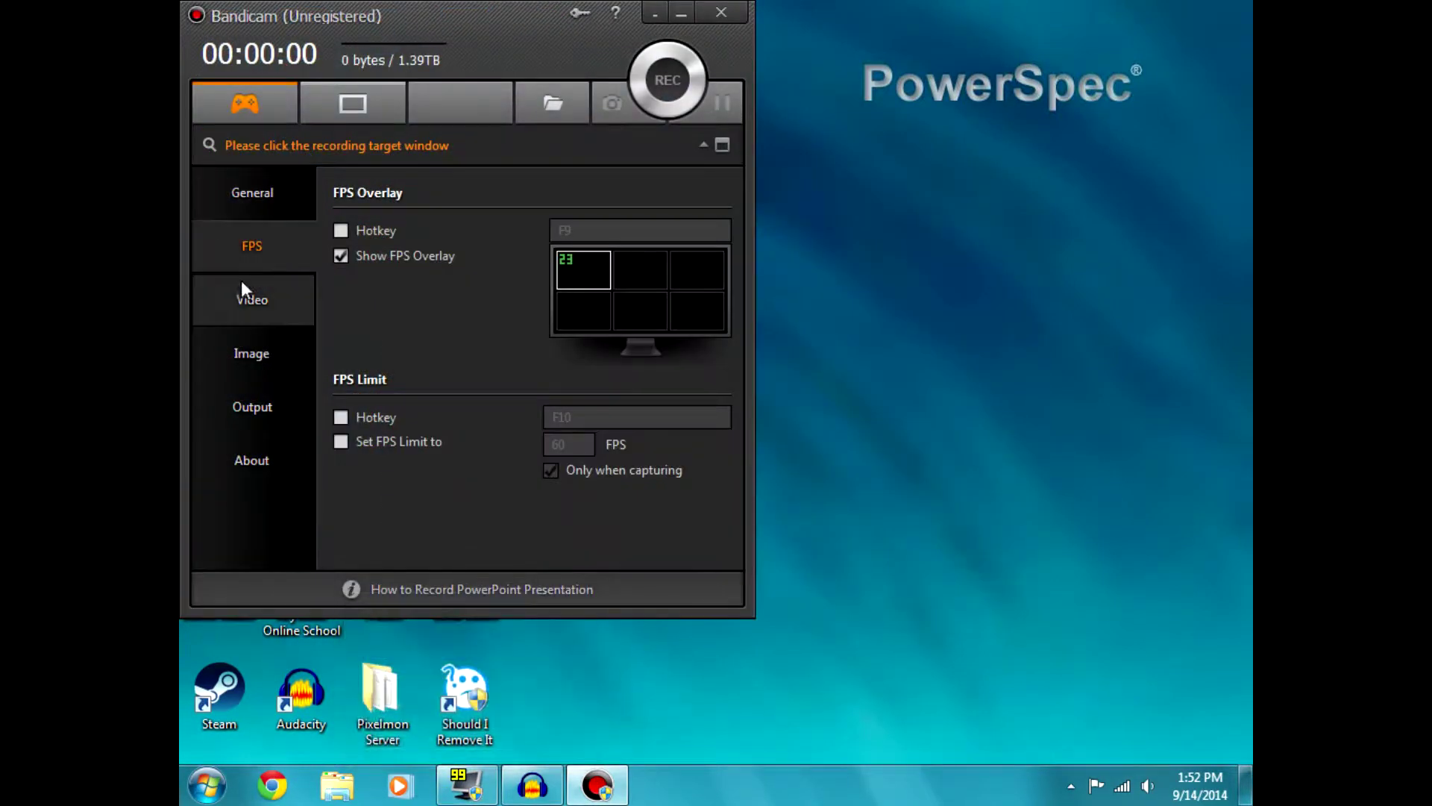
{"action": "left_click", "coordinate": [246, 287]}
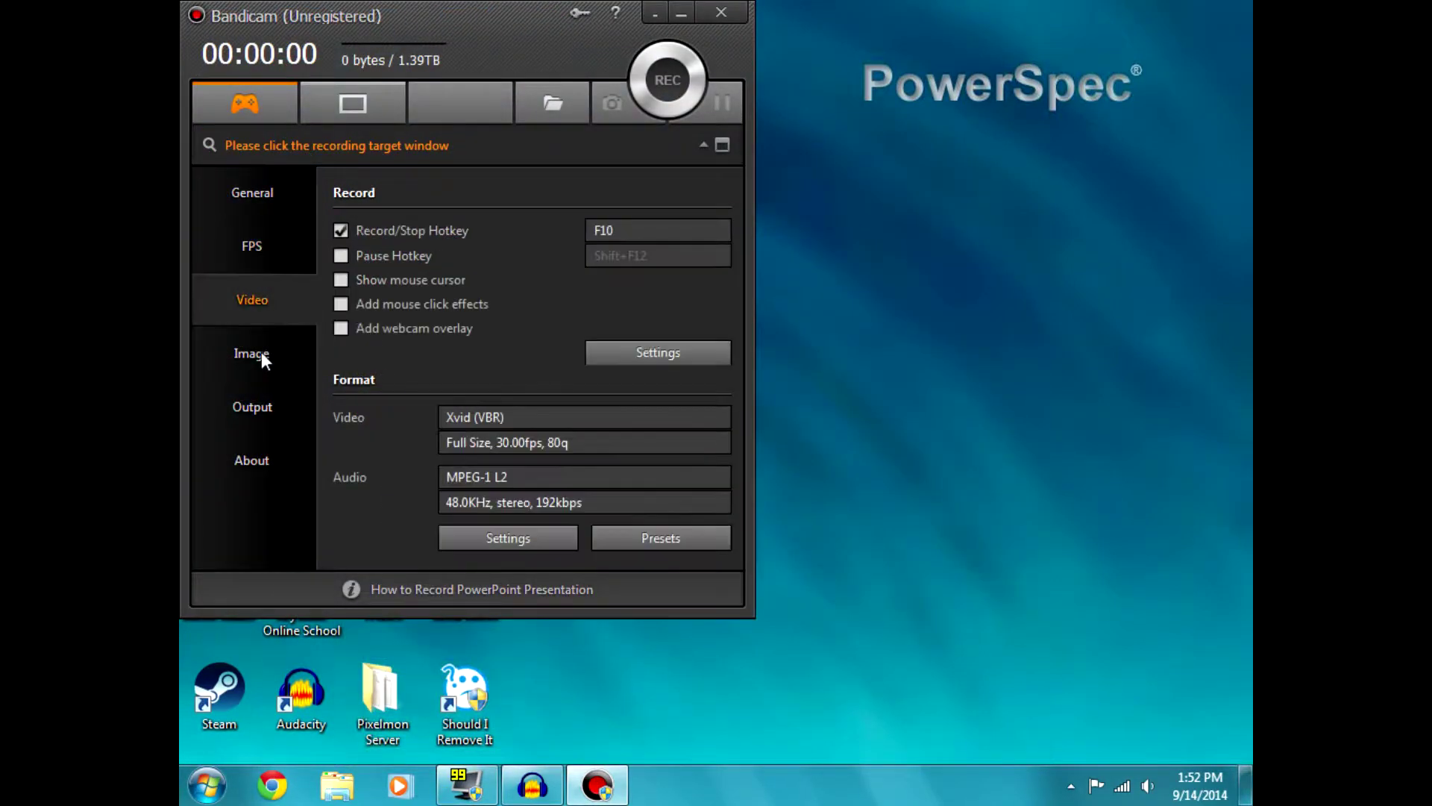
{"action": "left_click", "coordinate": [466, 785]}
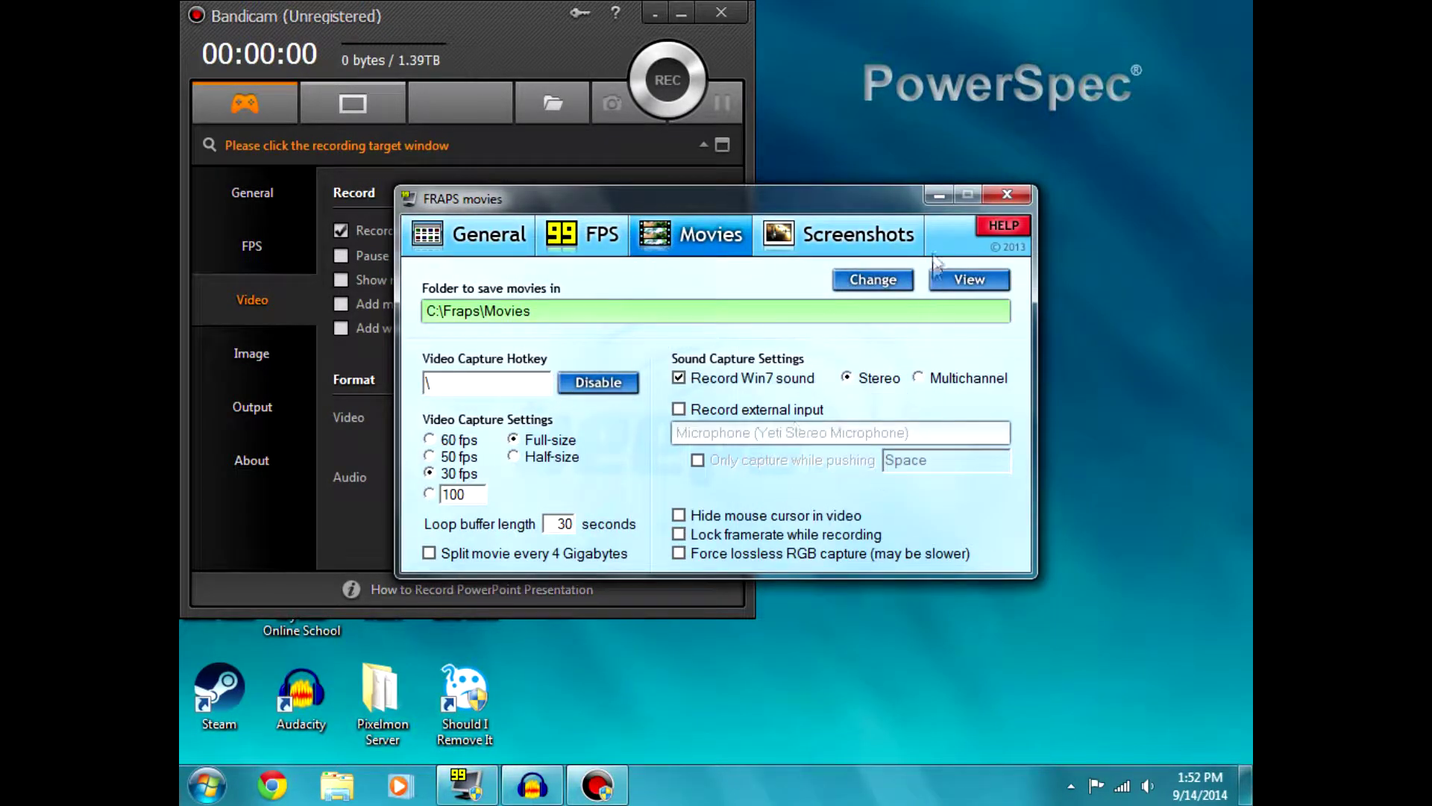
{"action": "left_click", "coordinate": [939, 195]}
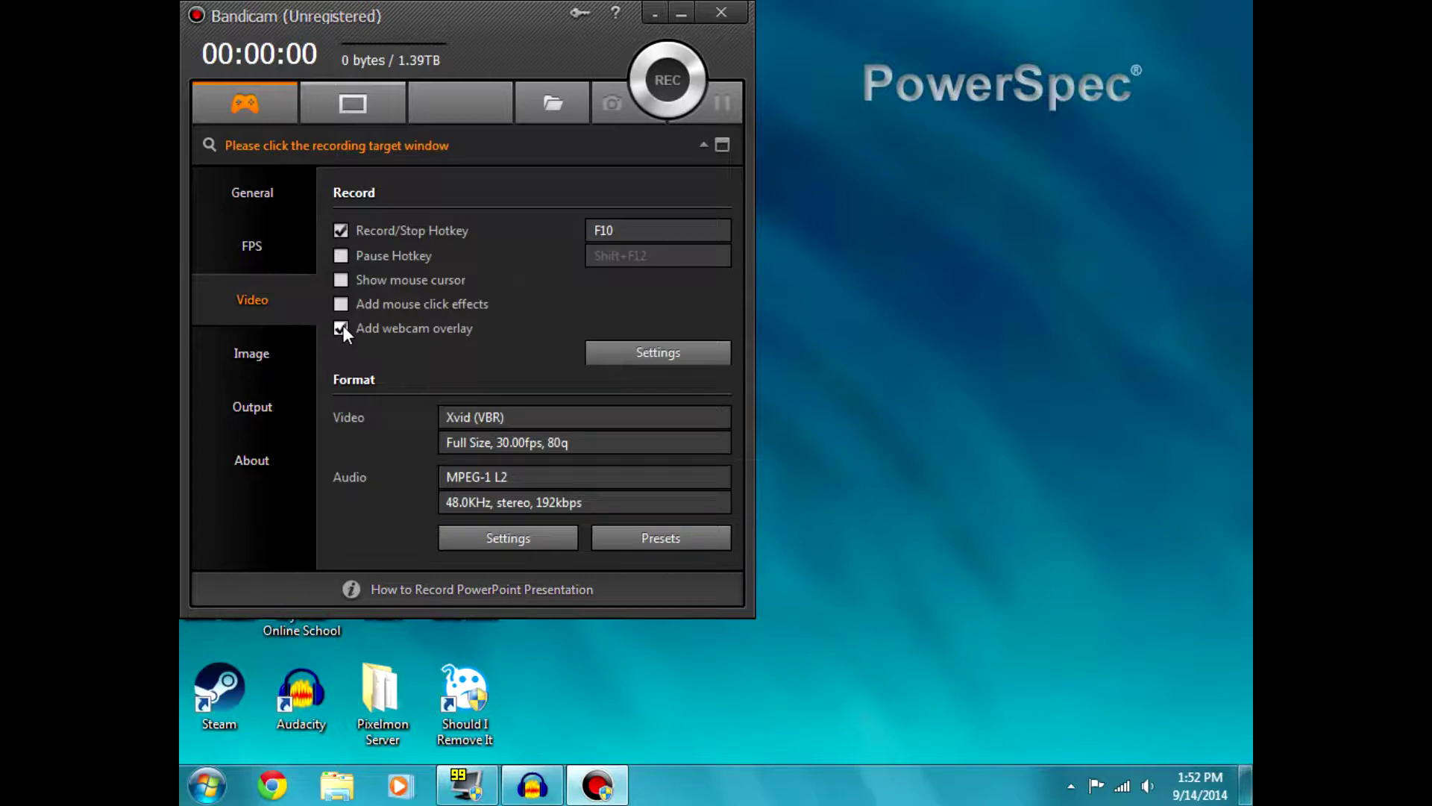
Turn off the webcam overlay and review the Sound and Webcam options of the record settings
{"action": "left_click", "coordinate": [343, 328]}
{"action": "left_click", "coordinate": [602, 351]}
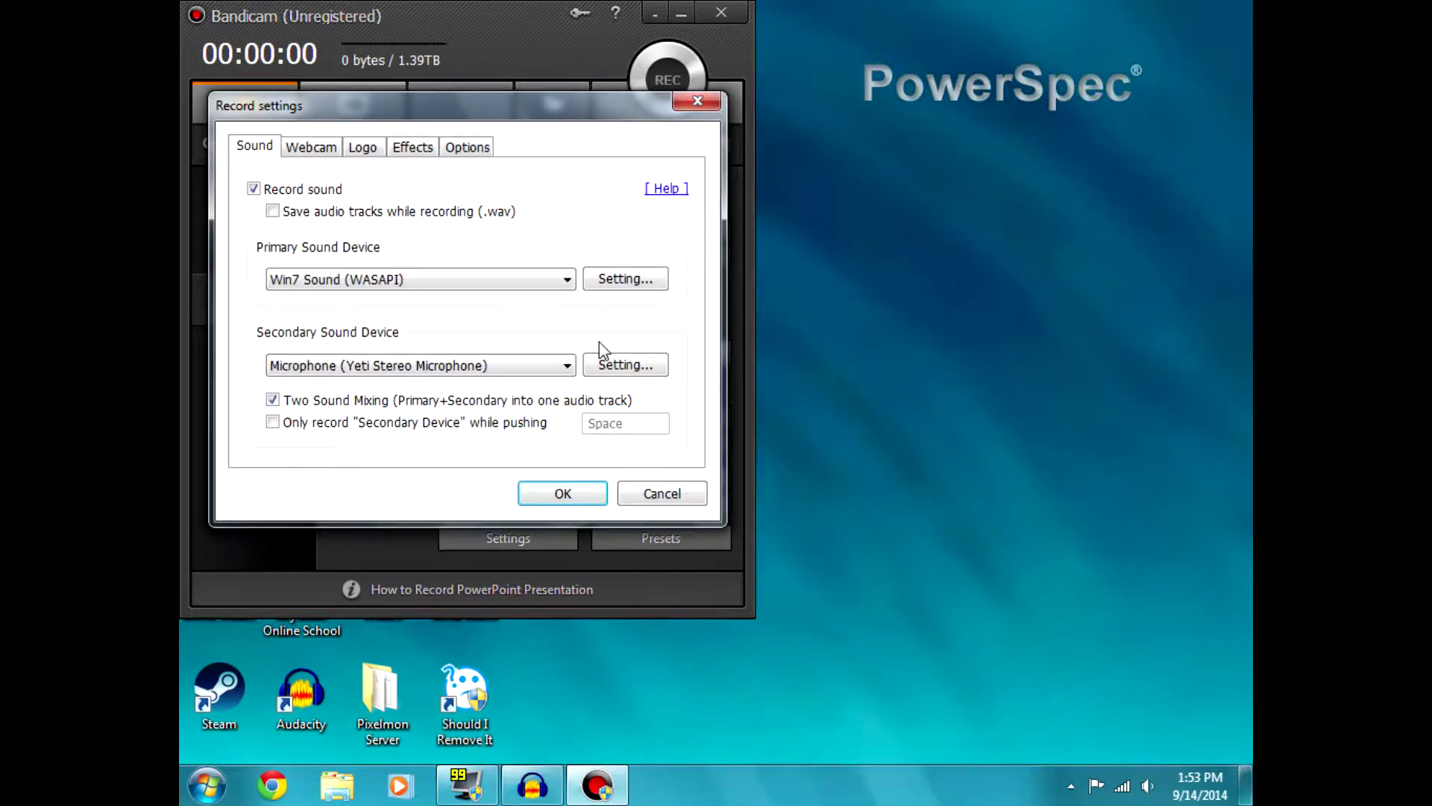
{"action": "left_click", "coordinate": [290, 153]}
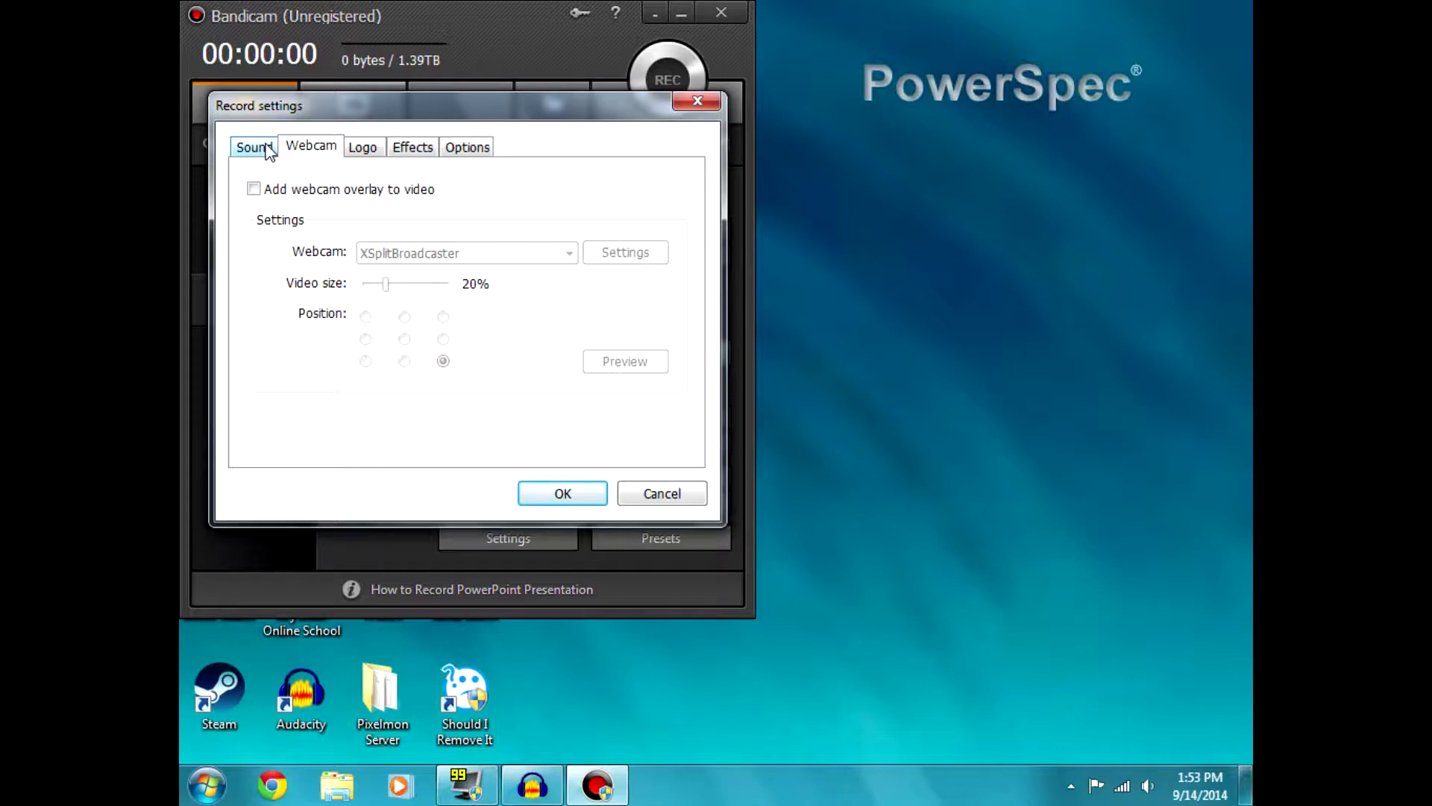
{"action": "left_click", "coordinate": [269, 152]}
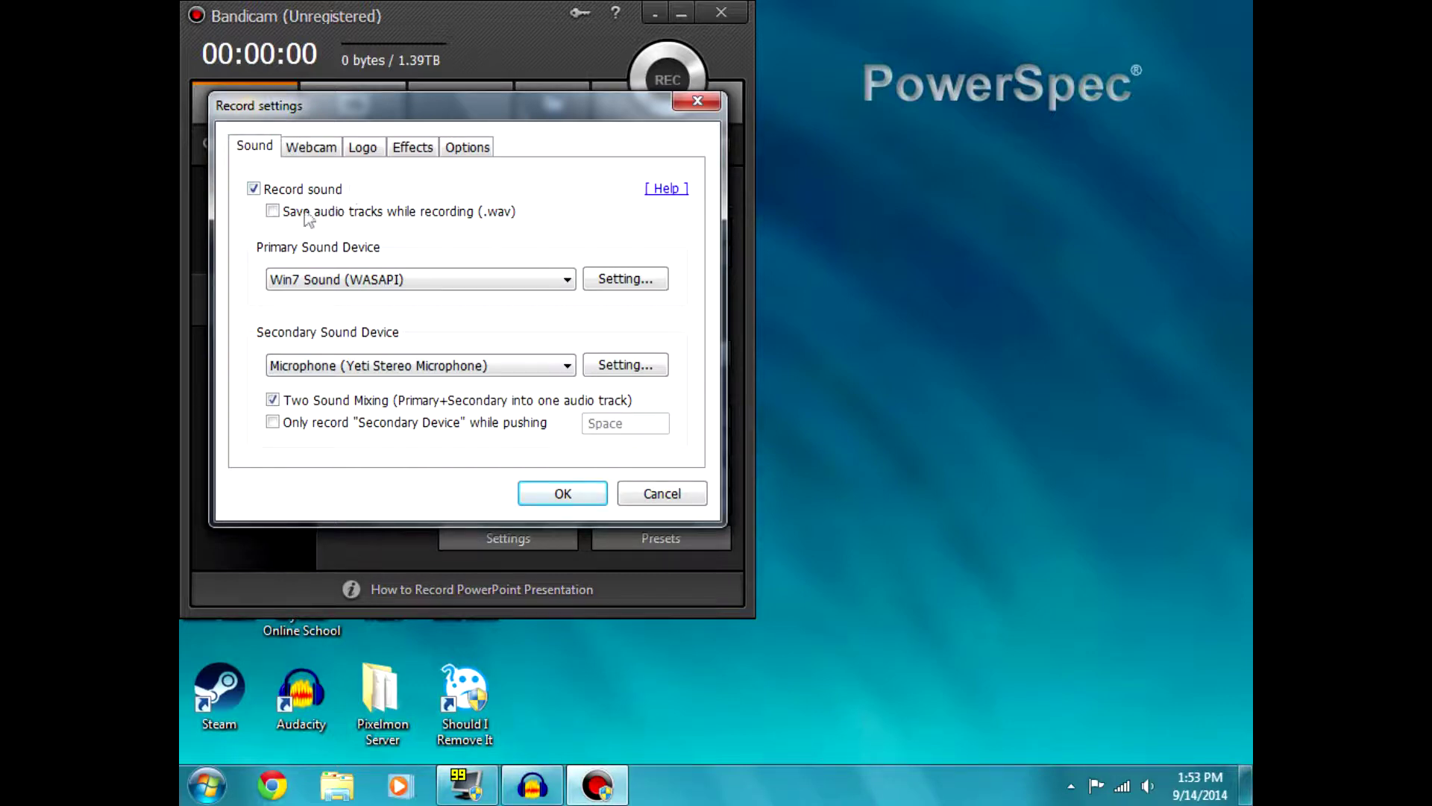
{"action": "left_click", "coordinate": [700, 104]}
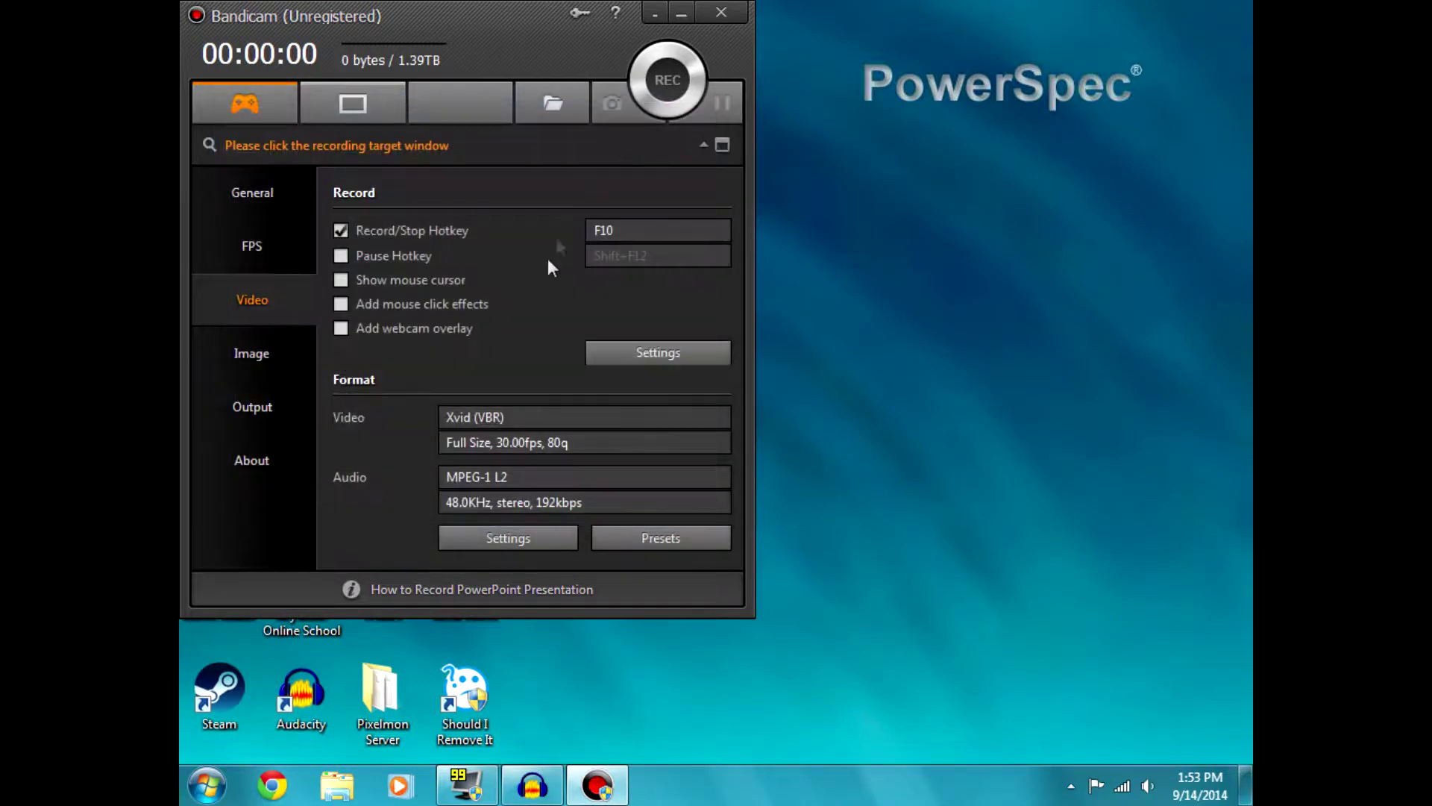
In the record settings, toggle sound recording off and back on, and view the available primary sound devices
{"action": "left_click", "coordinate": [646, 351]}
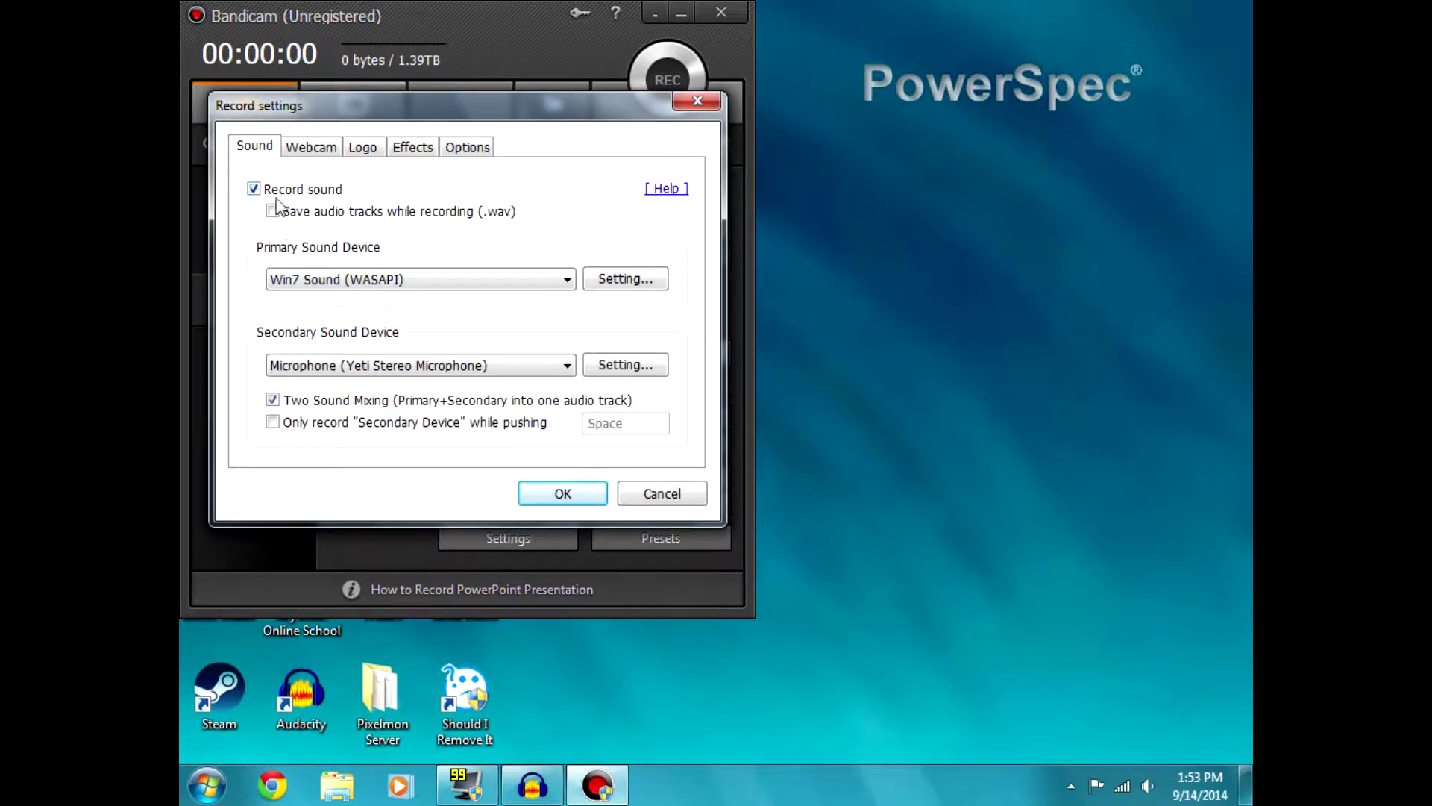
{"action": "left_click", "coordinate": [254, 189]}
{"action": "left_click", "coordinate": [254, 189]}
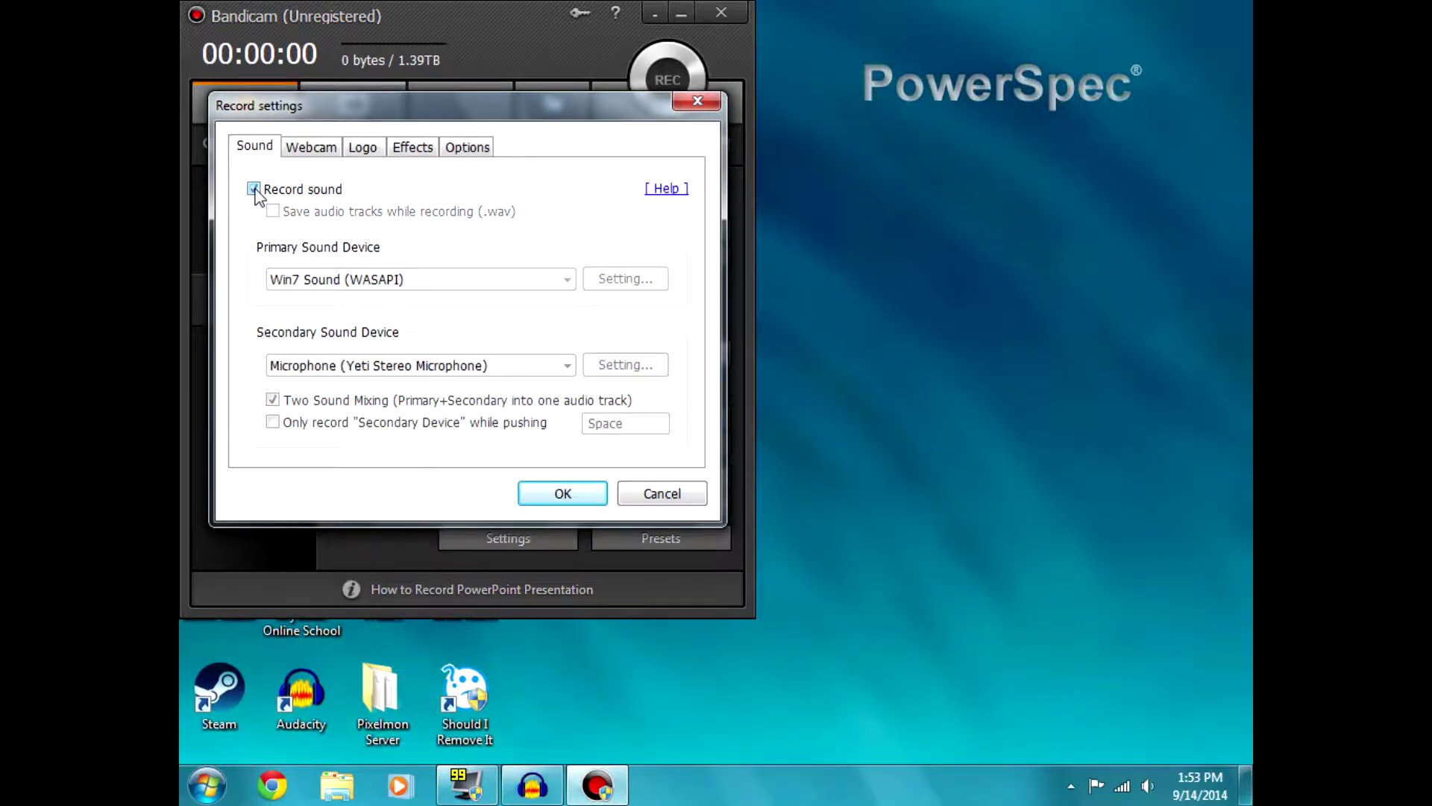
{"action": "left_click", "coordinate": [431, 280]}
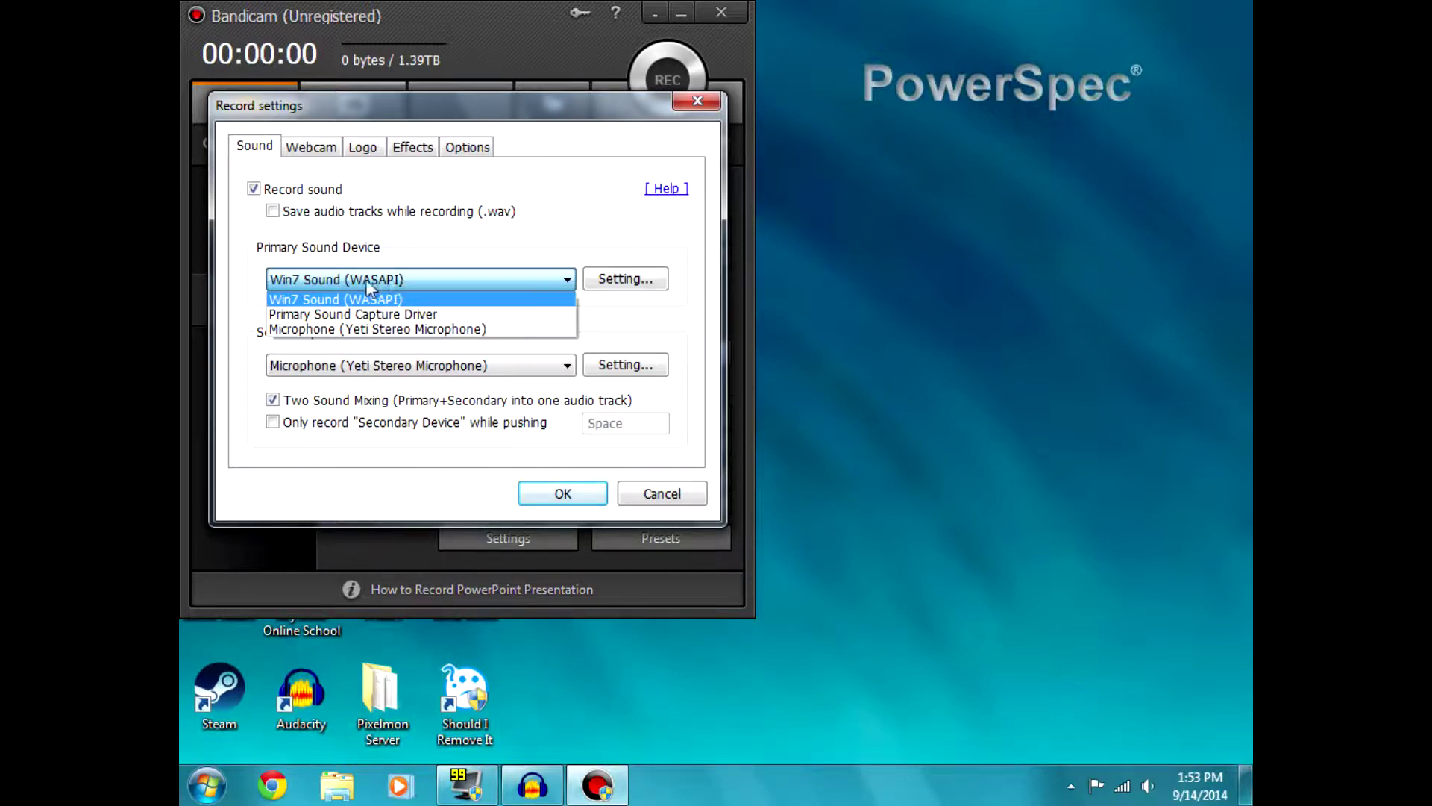
{"action": "left_click", "coordinate": [418, 278]}
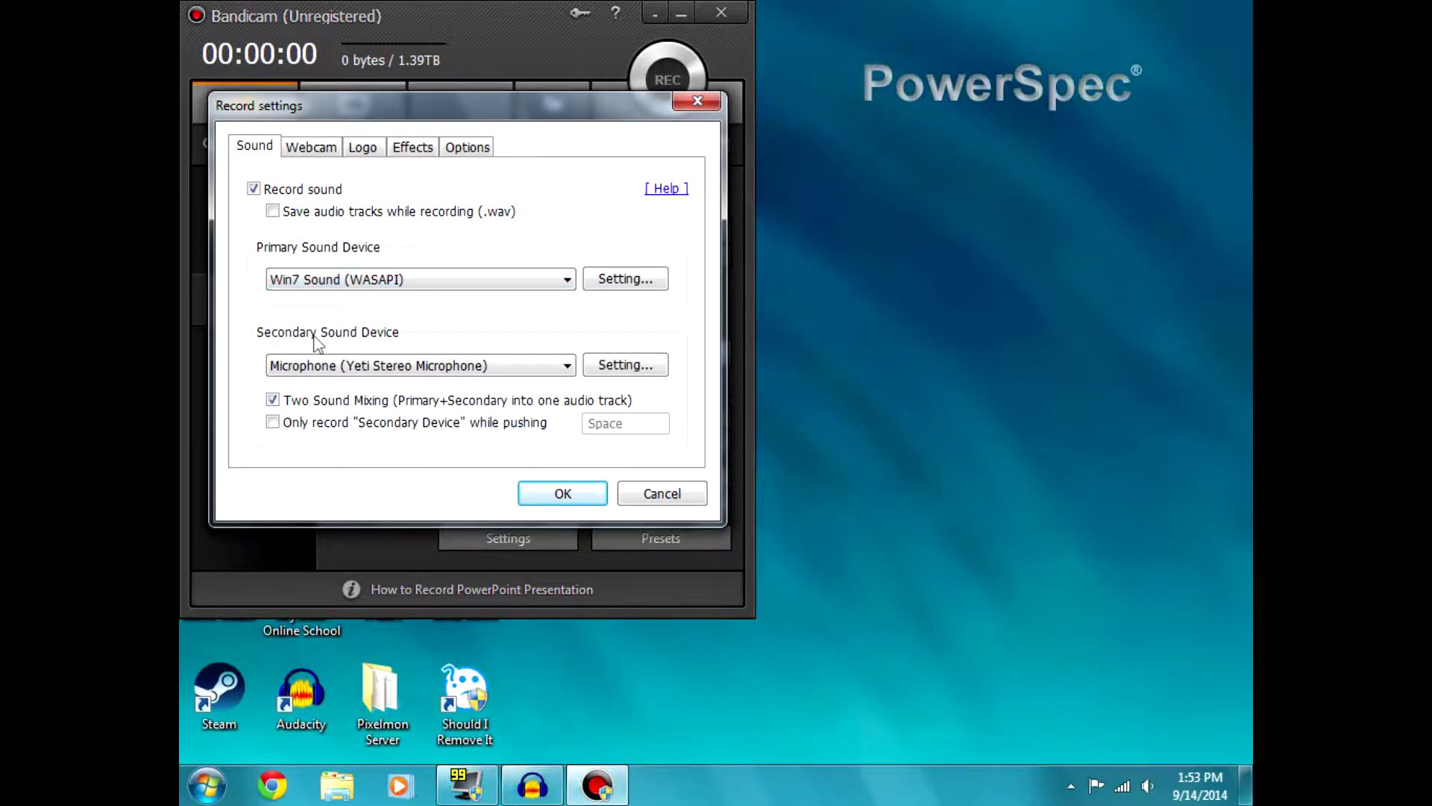
Switch the secondary sound device to Disable and back to Microphone (Yeti Stereo Microphone), and apply the record settings
{"action": "left_click", "coordinate": [399, 366]}
{"action": "left_click", "coordinate": [362, 379]}
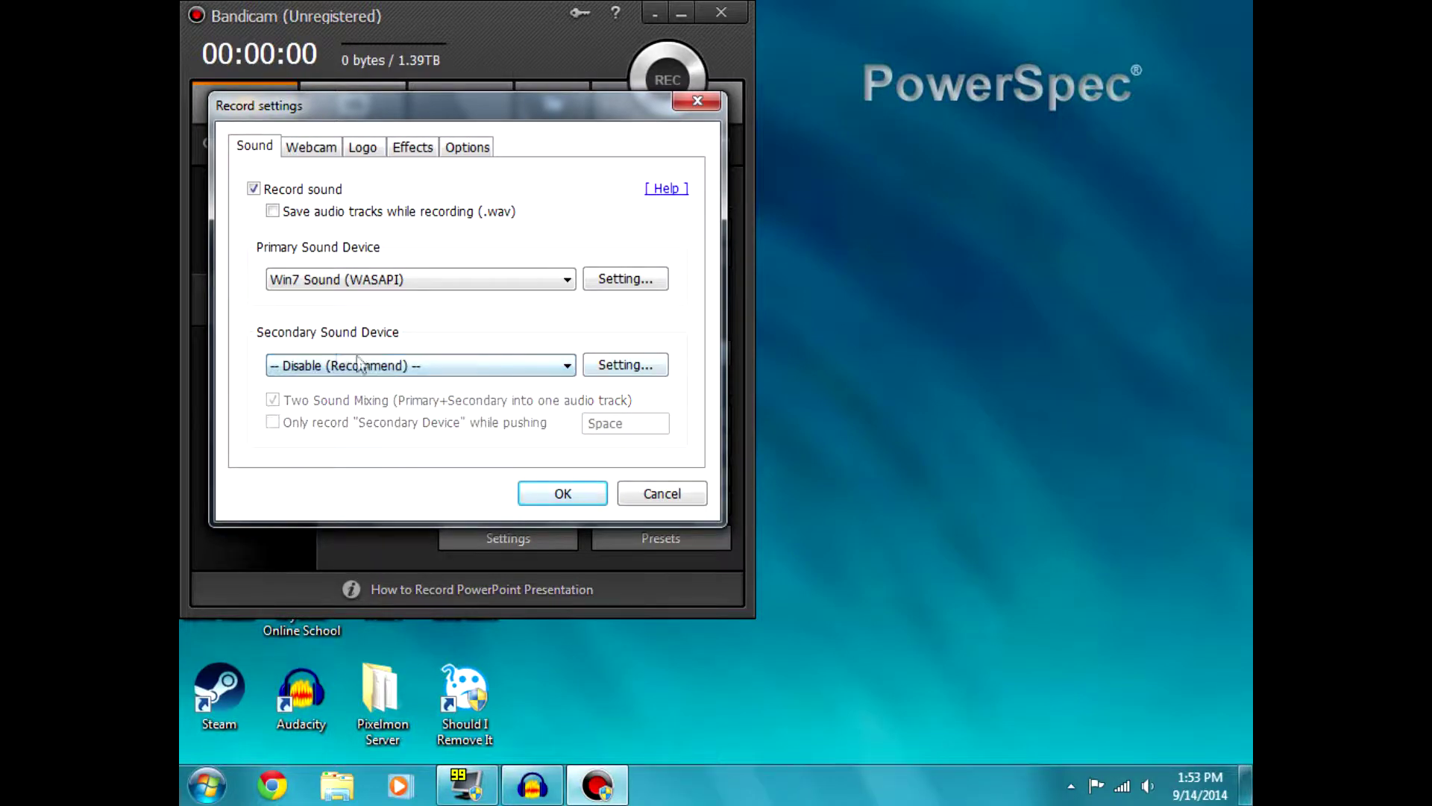
{"action": "left_click", "coordinate": [464, 365]}
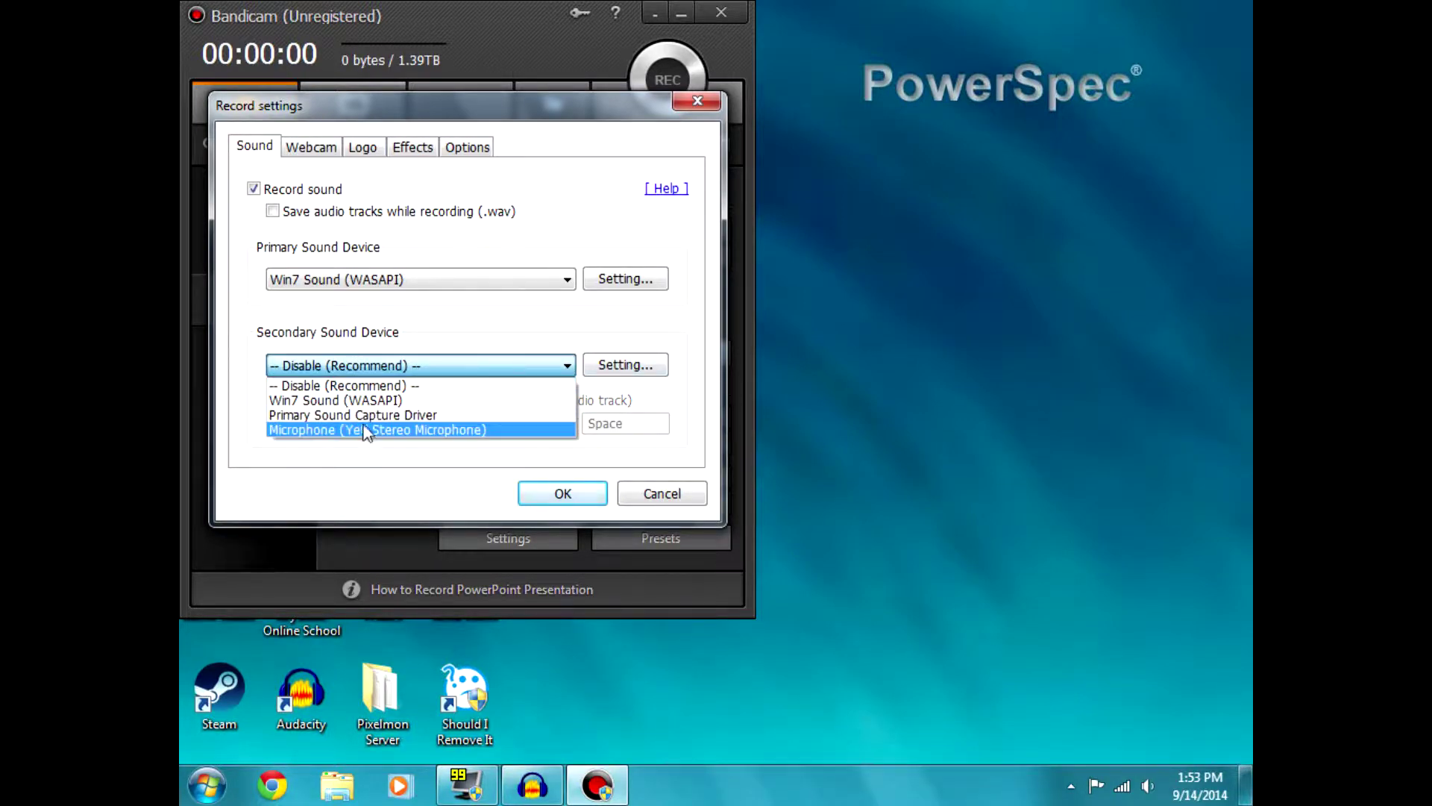
{"action": "left_click", "coordinate": [423, 431]}
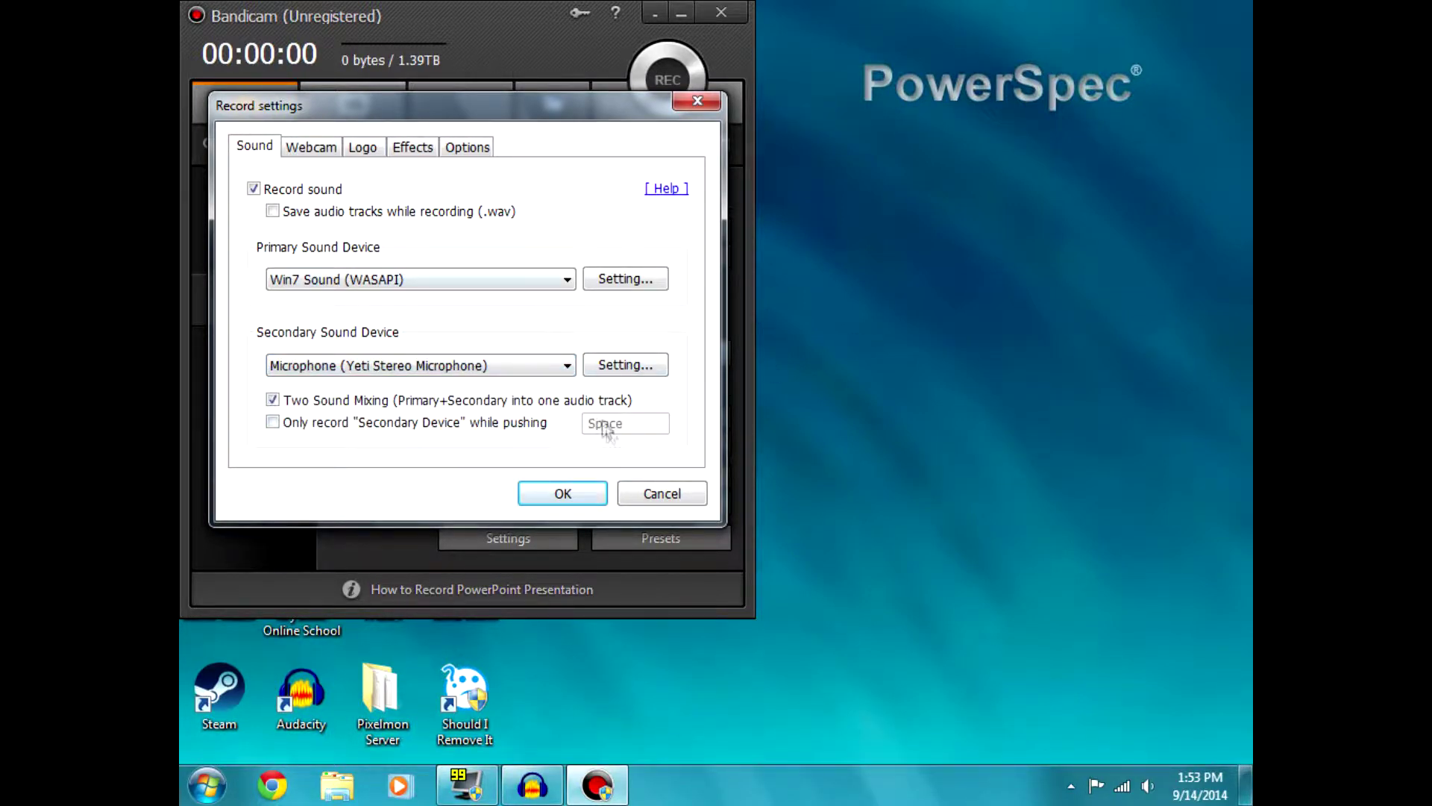
{"action": "left_click", "coordinate": [567, 494]}
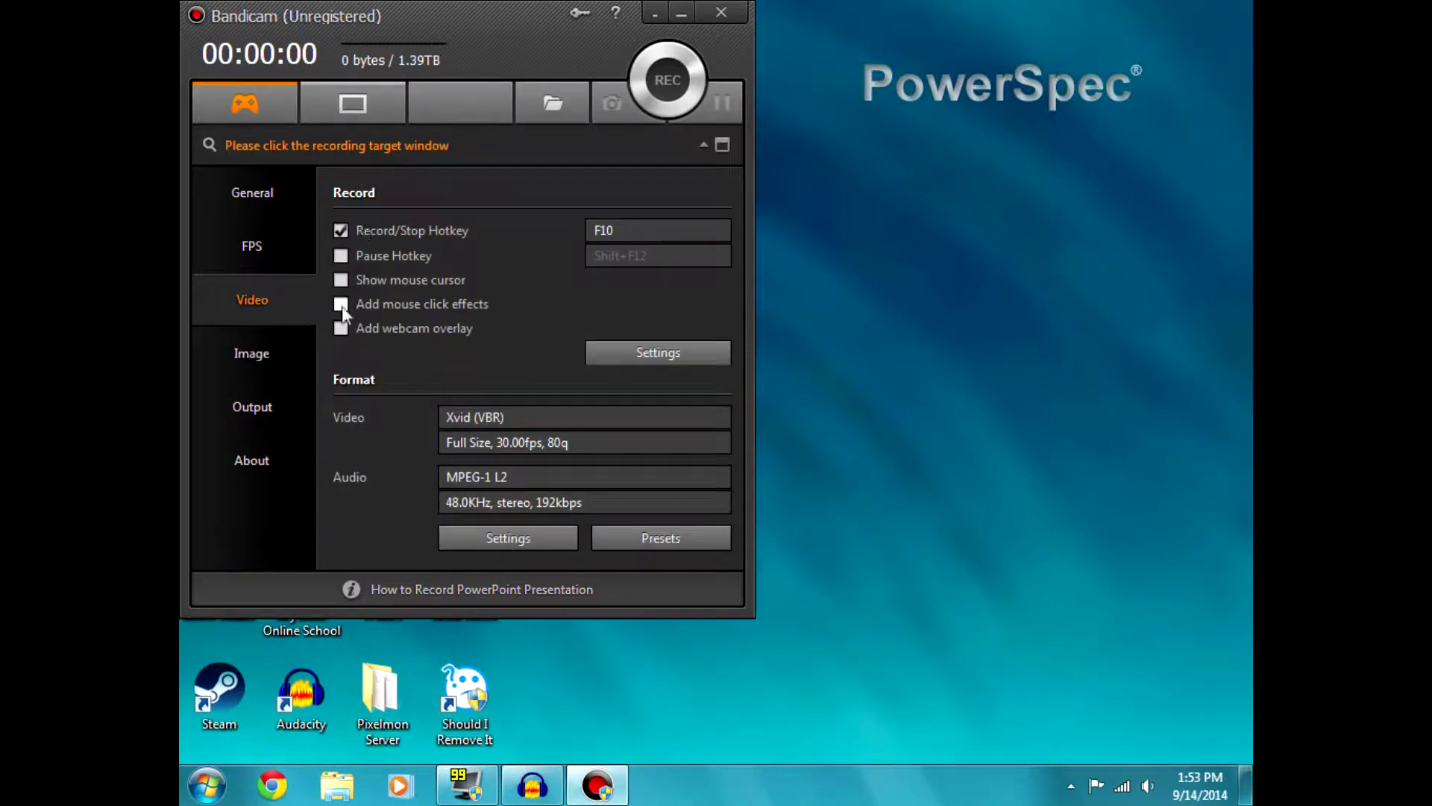
Enable the webcam overlay in the record settings, keeping XSplitBroadcaster as the webcam, and apply the settings
{"action": "left_click", "coordinate": [658, 352]}
{"action": "left_click", "coordinate": [322, 143]}
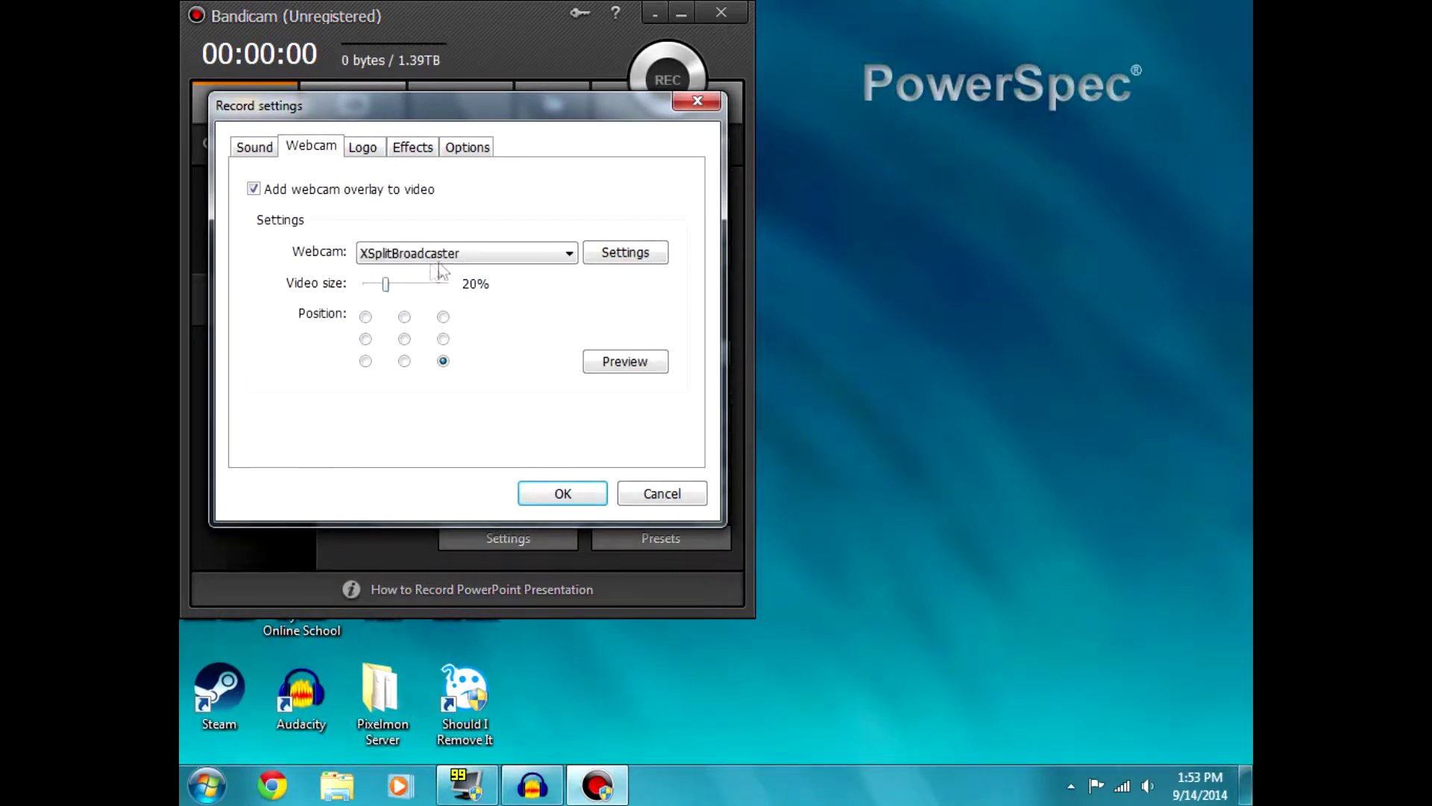
{"action": "left_click", "coordinate": [450, 258]}
{"action": "left_click", "coordinate": [463, 256]}
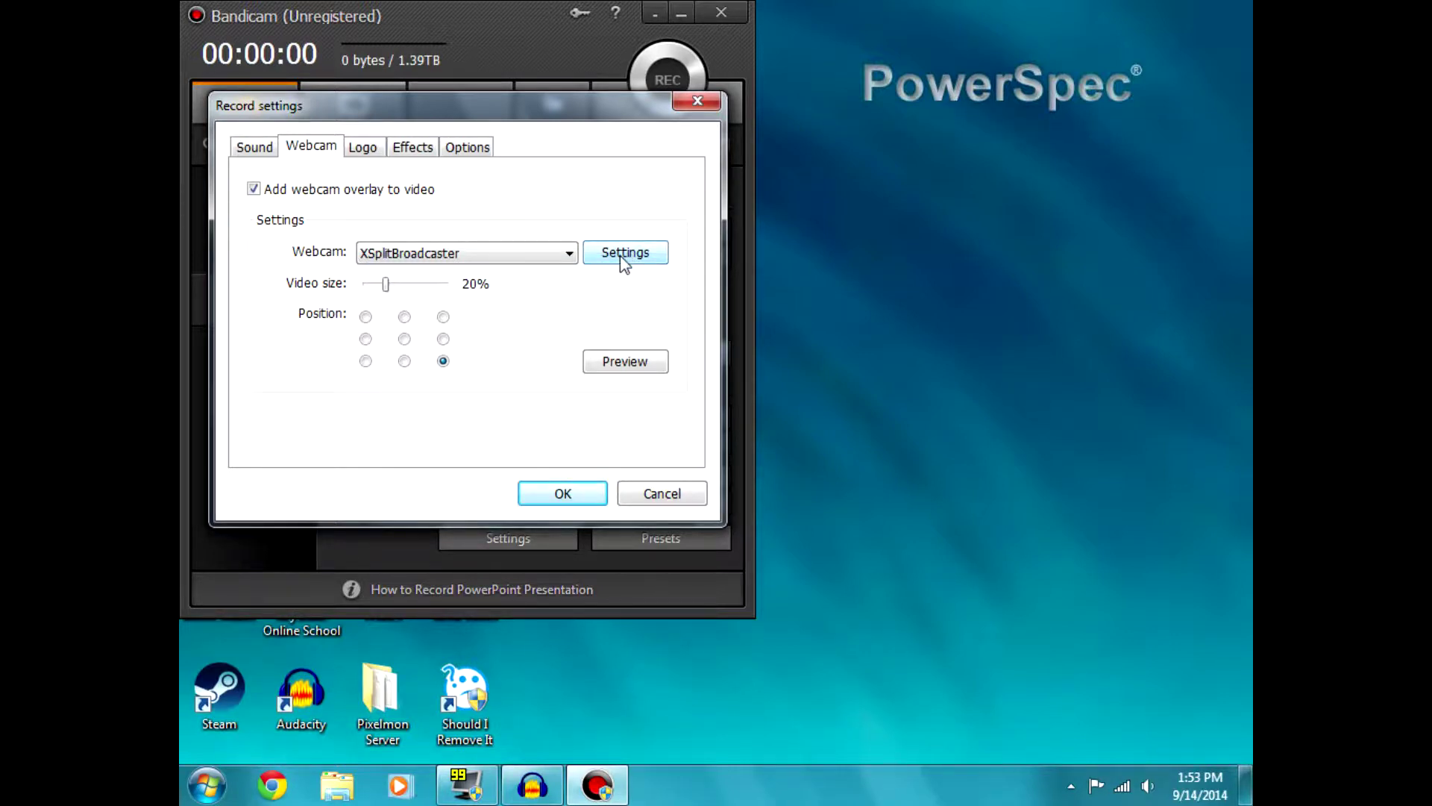
{"action": "left_click", "coordinate": [254, 148]}
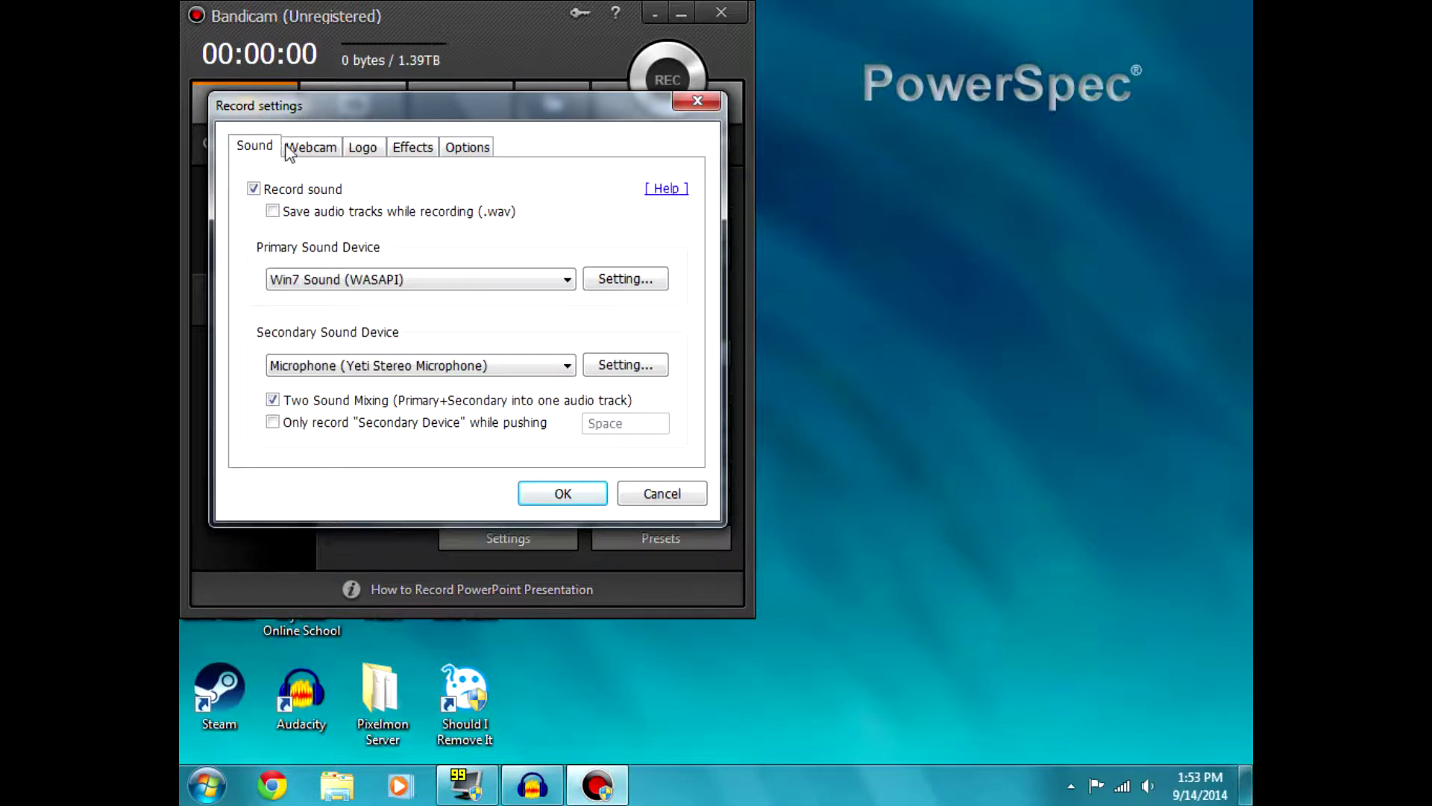
{"action": "left_click", "coordinate": [561, 494]}
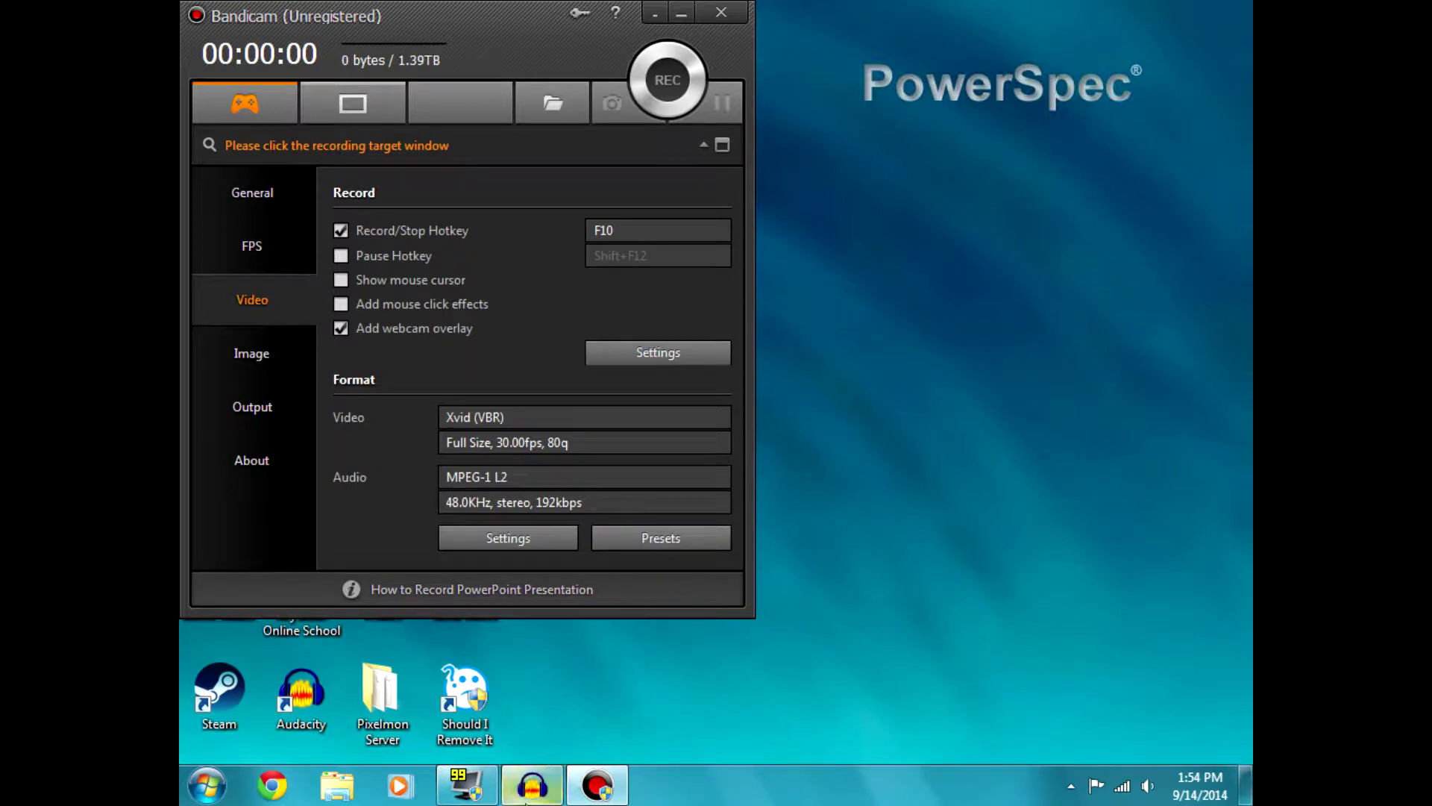
Switch to Audacity to check the running audio recording, and minimize it to return to Bandicam
{"action": "left_click", "coordinate": [532, 784]}
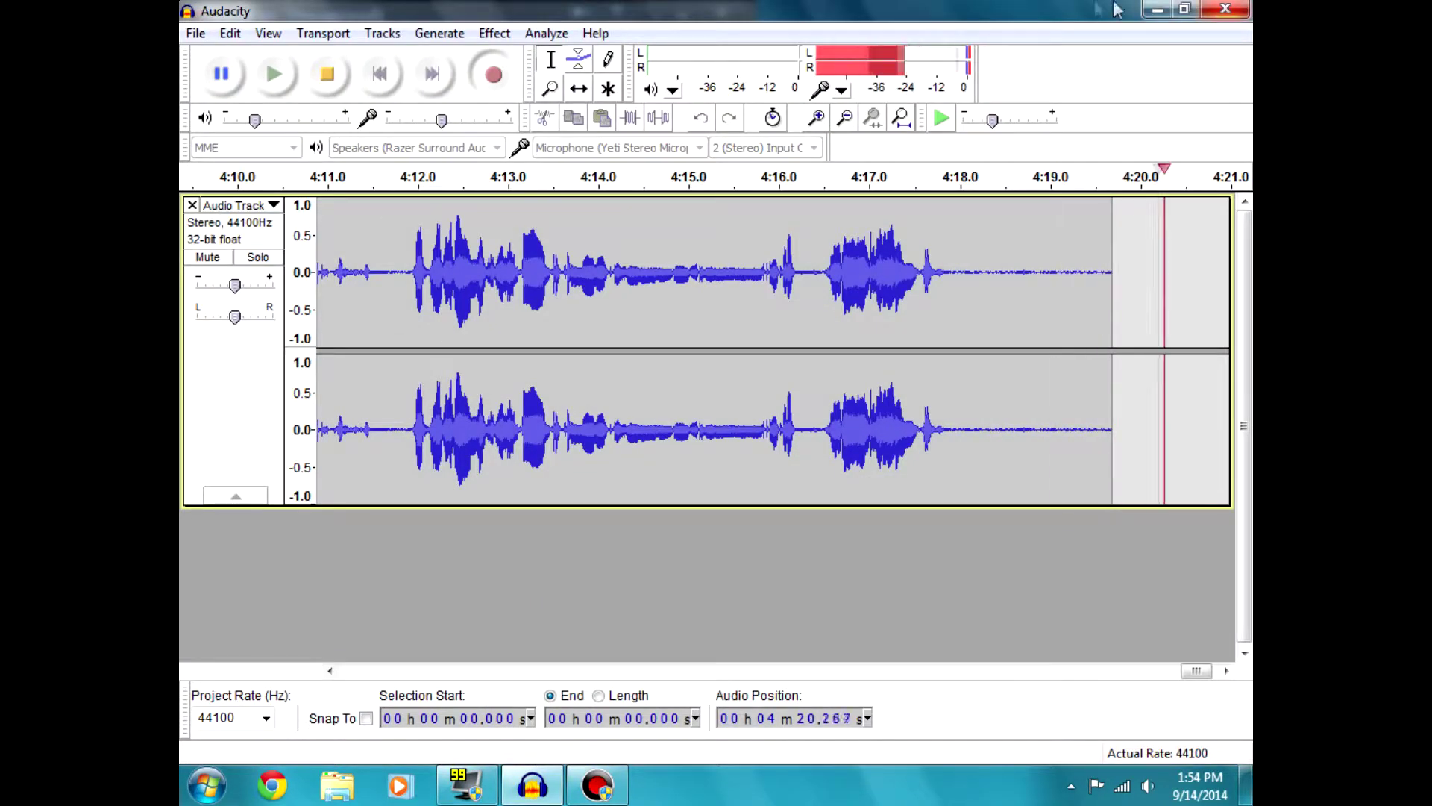
{"action": "left_click", "coordinate": [1150, 9]}
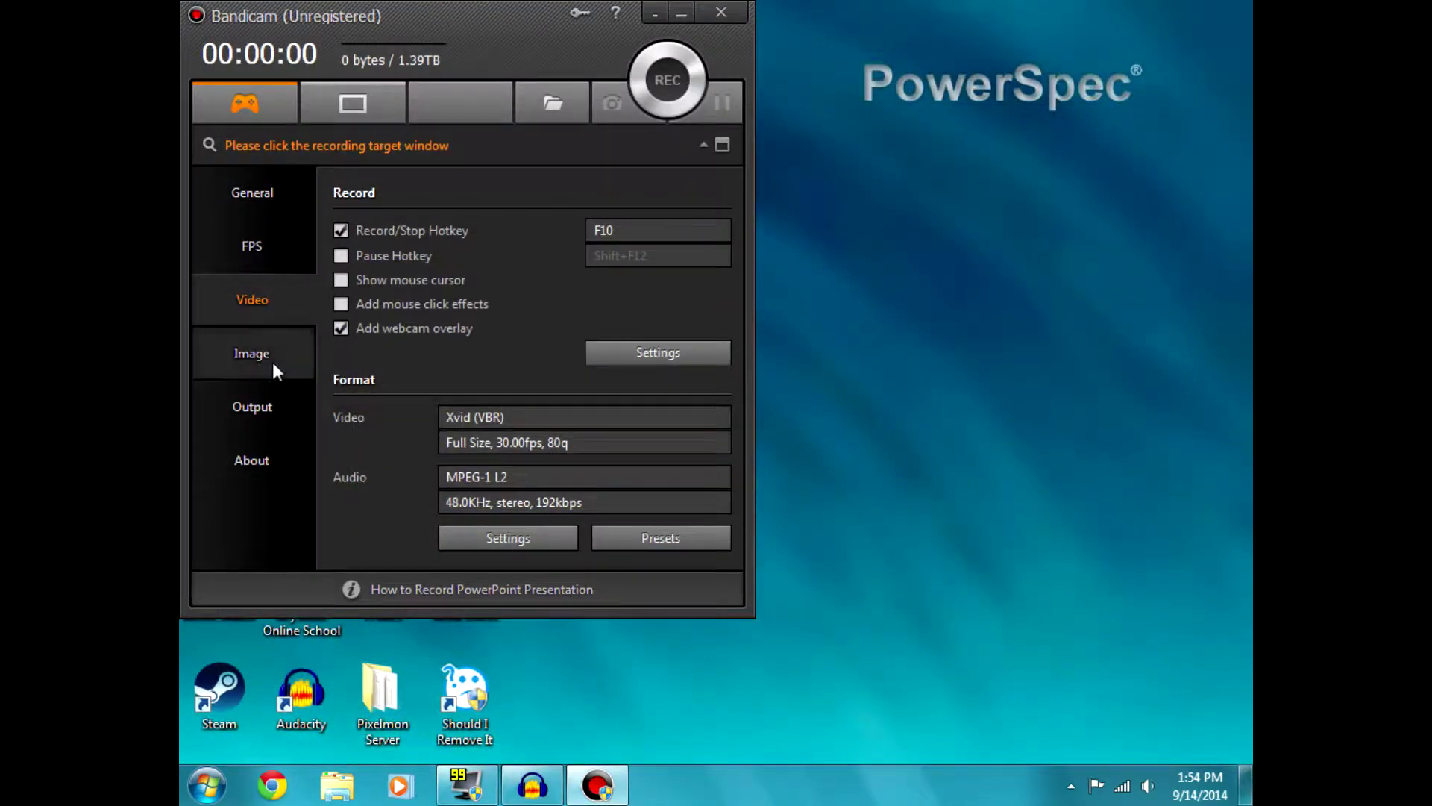
In the record settings, set the overlay's webcam to Logitech Webcam C160 and check its preview
{"action": "left_click", "coordinate": [625, 355]}
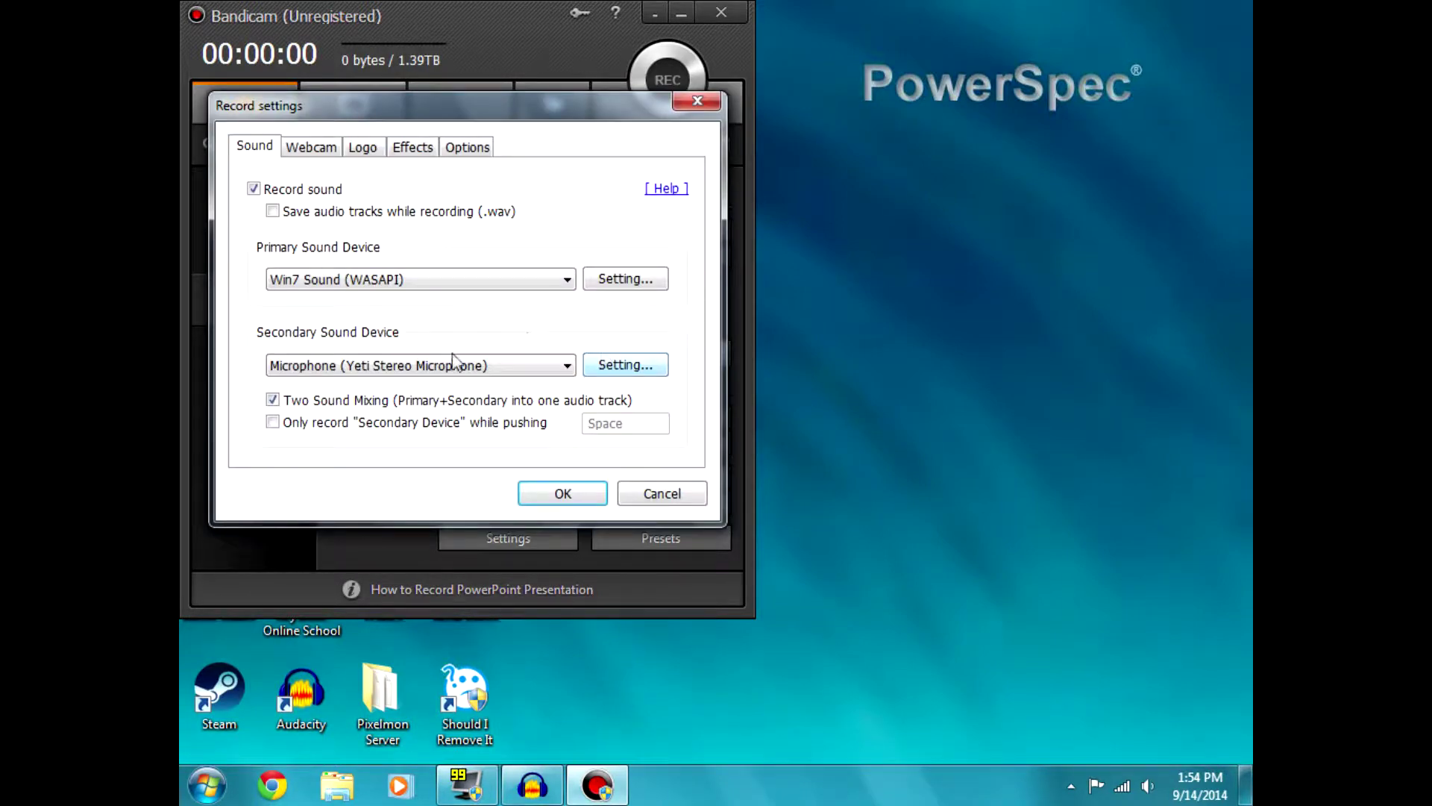
{"action": "left_click", "coordinate": [316, 152]}
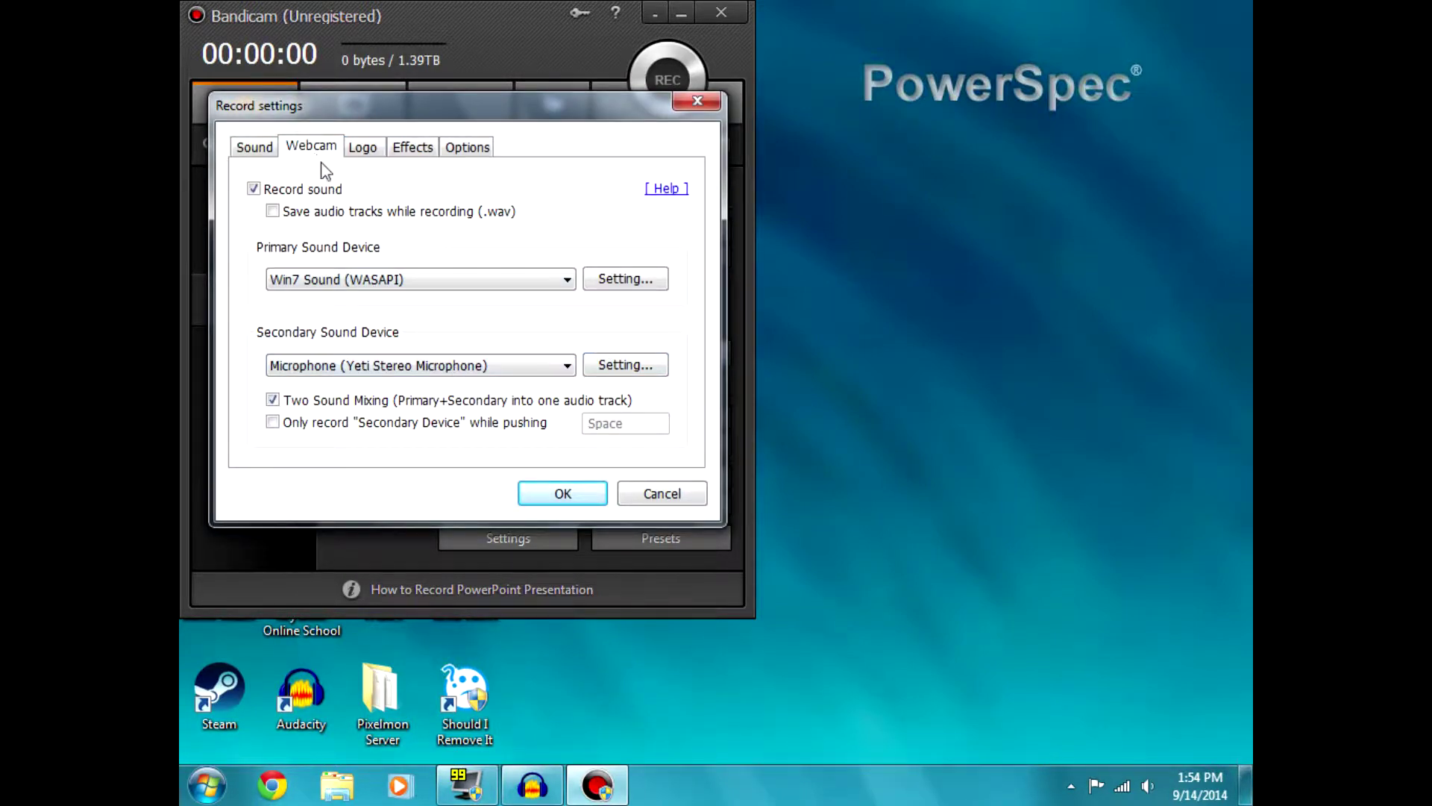
{"action": "left_click", "coordinate": [472, 248]}
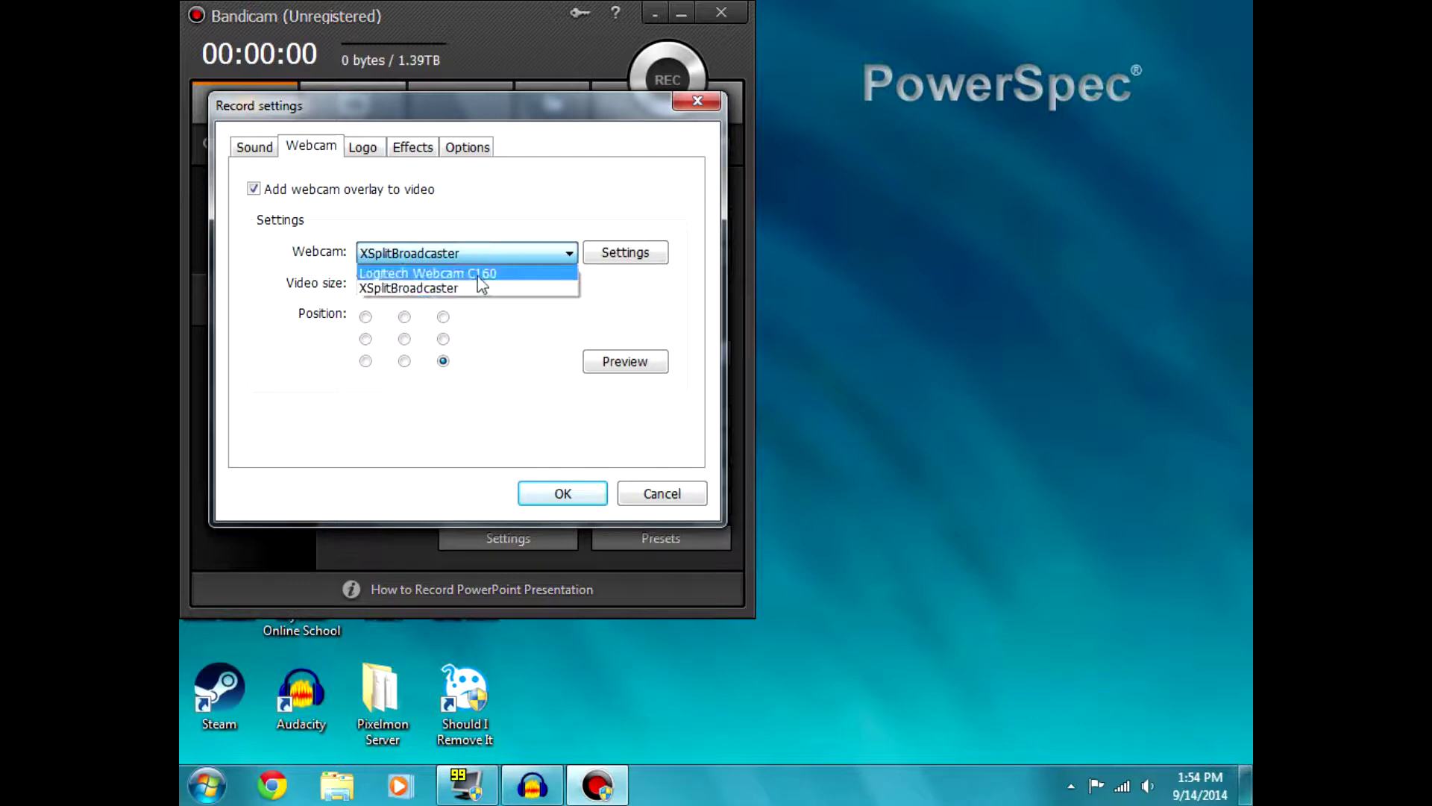
{"action": "left_click", "coordinate": [482, 273]}
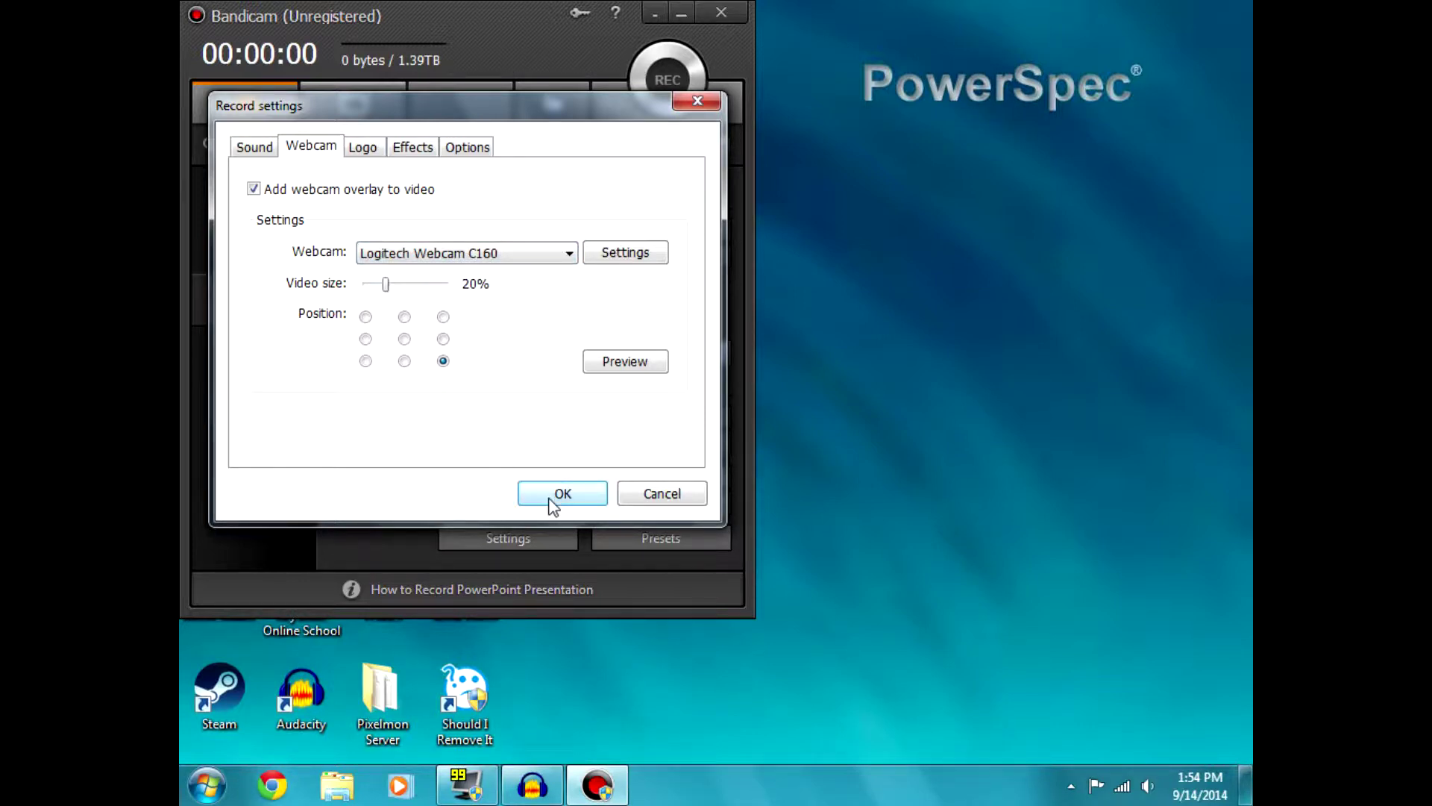
{"action": "left_click", "coordinate": [628, 361]}
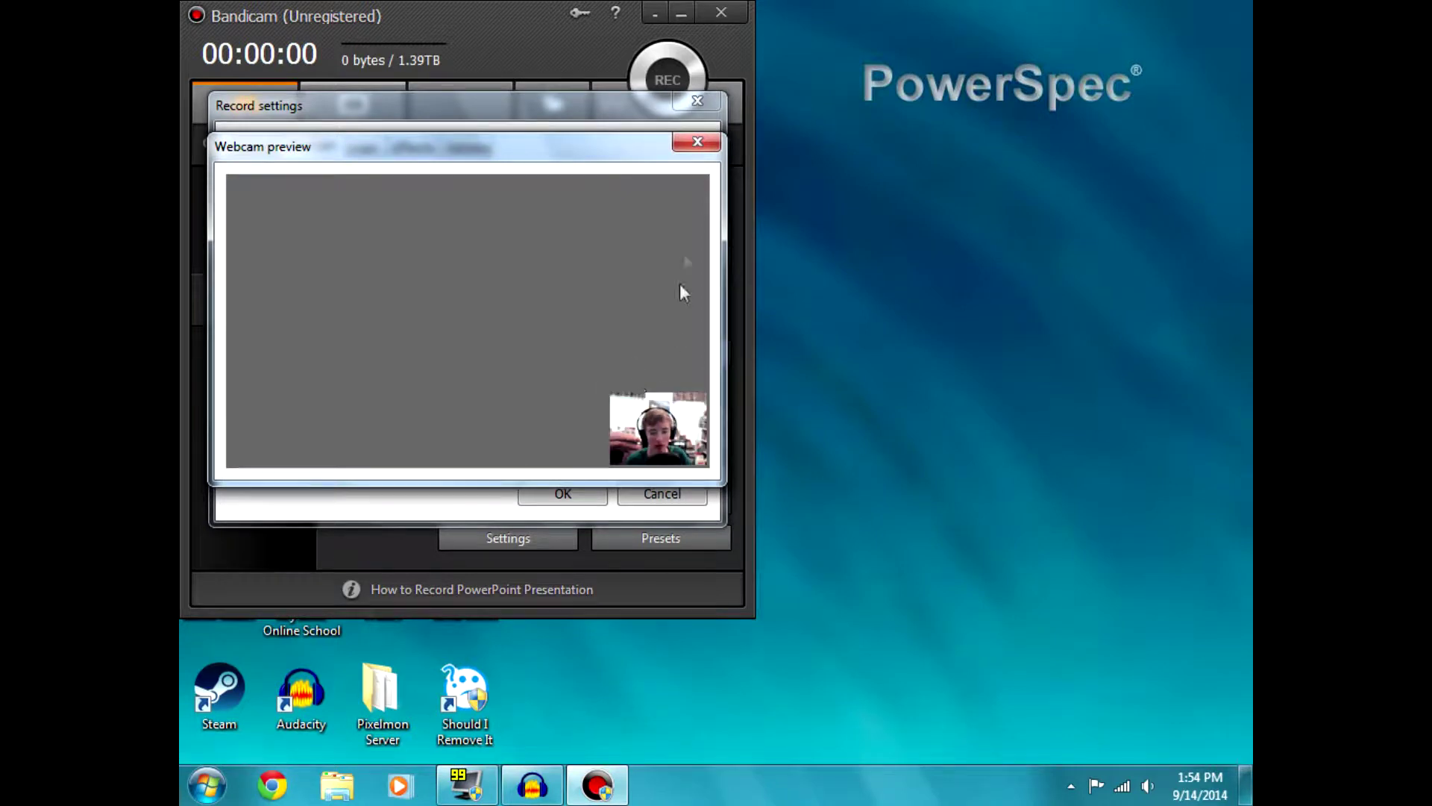
{"action": "left_click", "coordinate": [694, 141]}
Place the webcam overlay in the video's top-left corner, preview it, and apply the record settings
{"action": "left_click", "coordinate": [366, 317]}
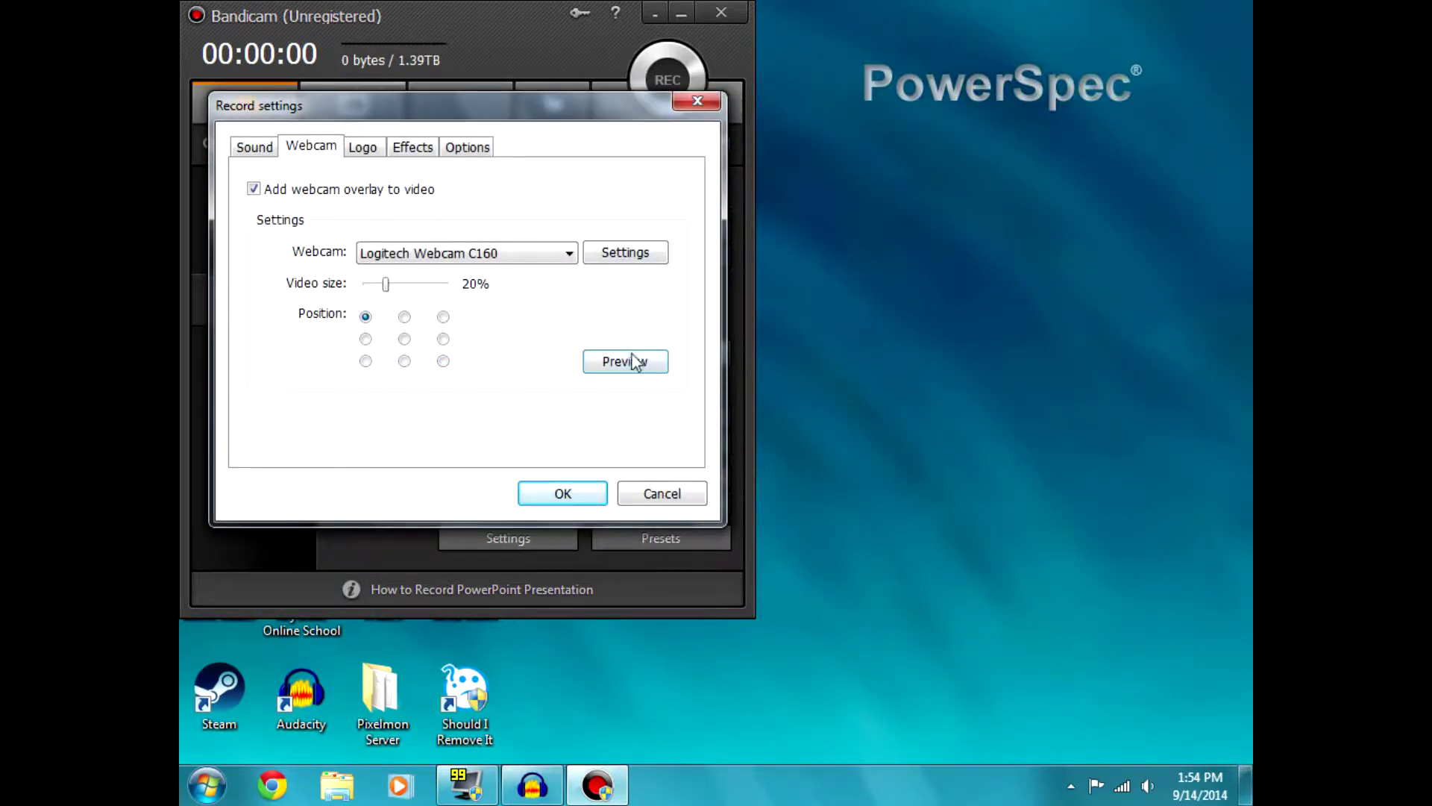
{"action": "left_click", "coordinate": [634, 361]}
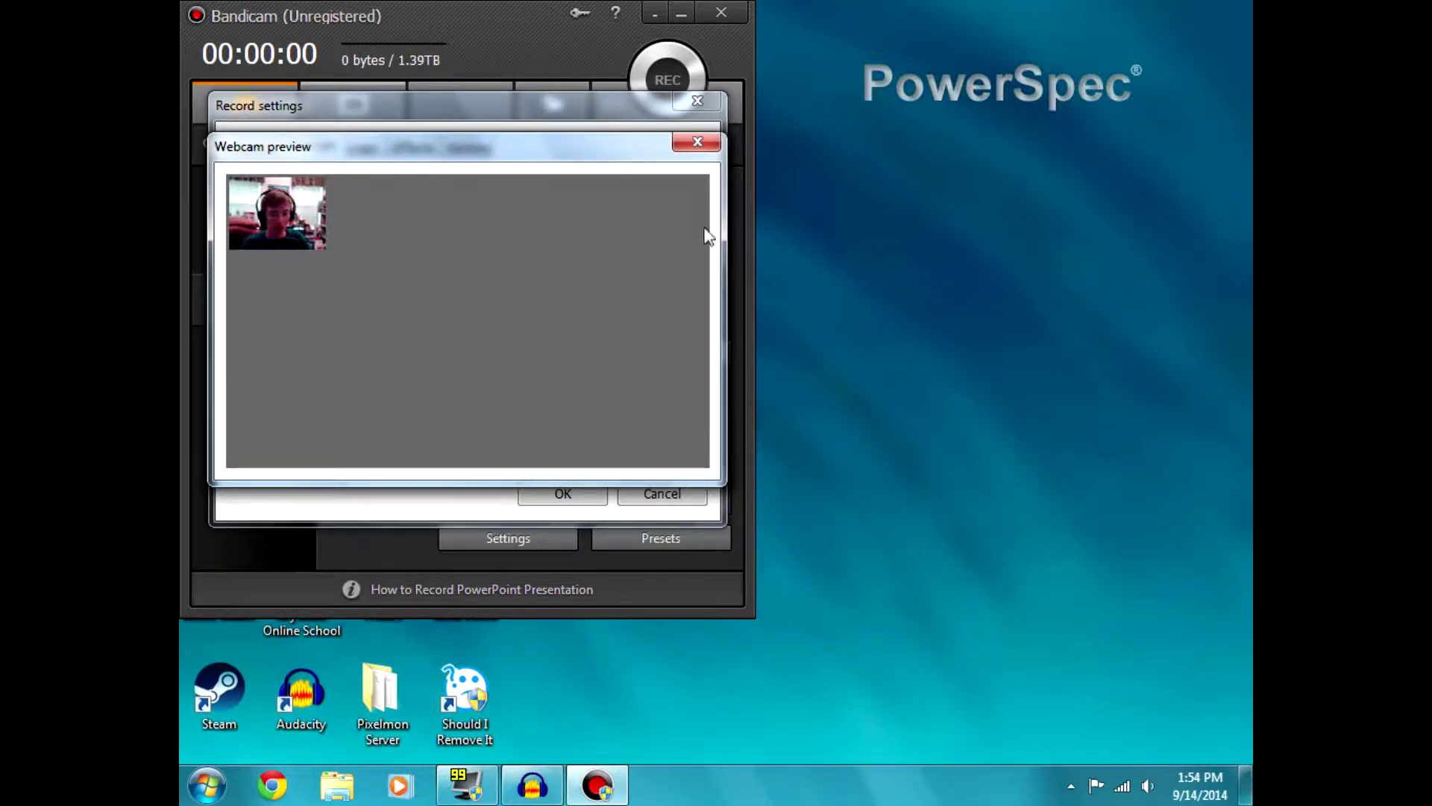
{"action": "left_click", "coordinate": [693, 143]}
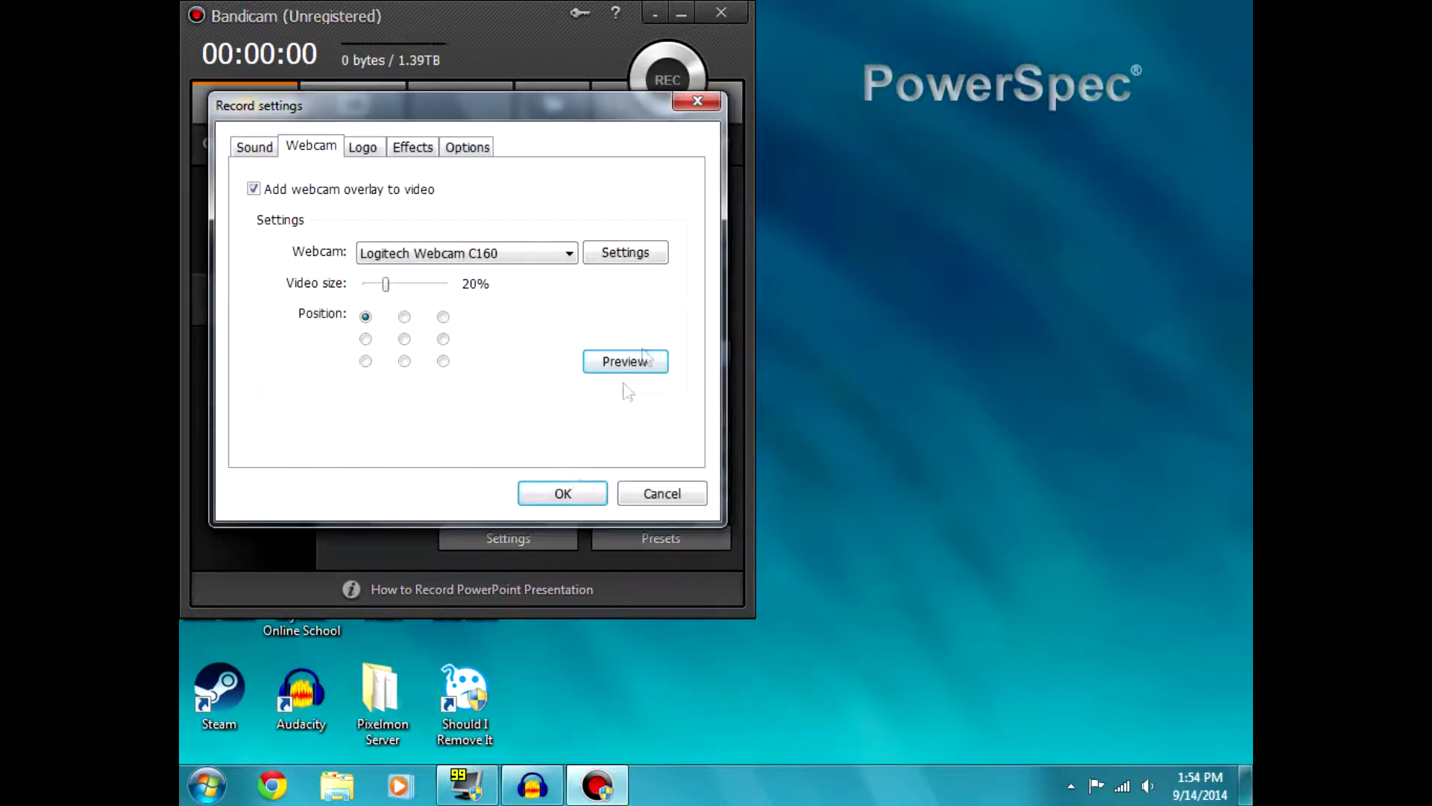
{"action": "left_click", "coordinate": [561, 496]}
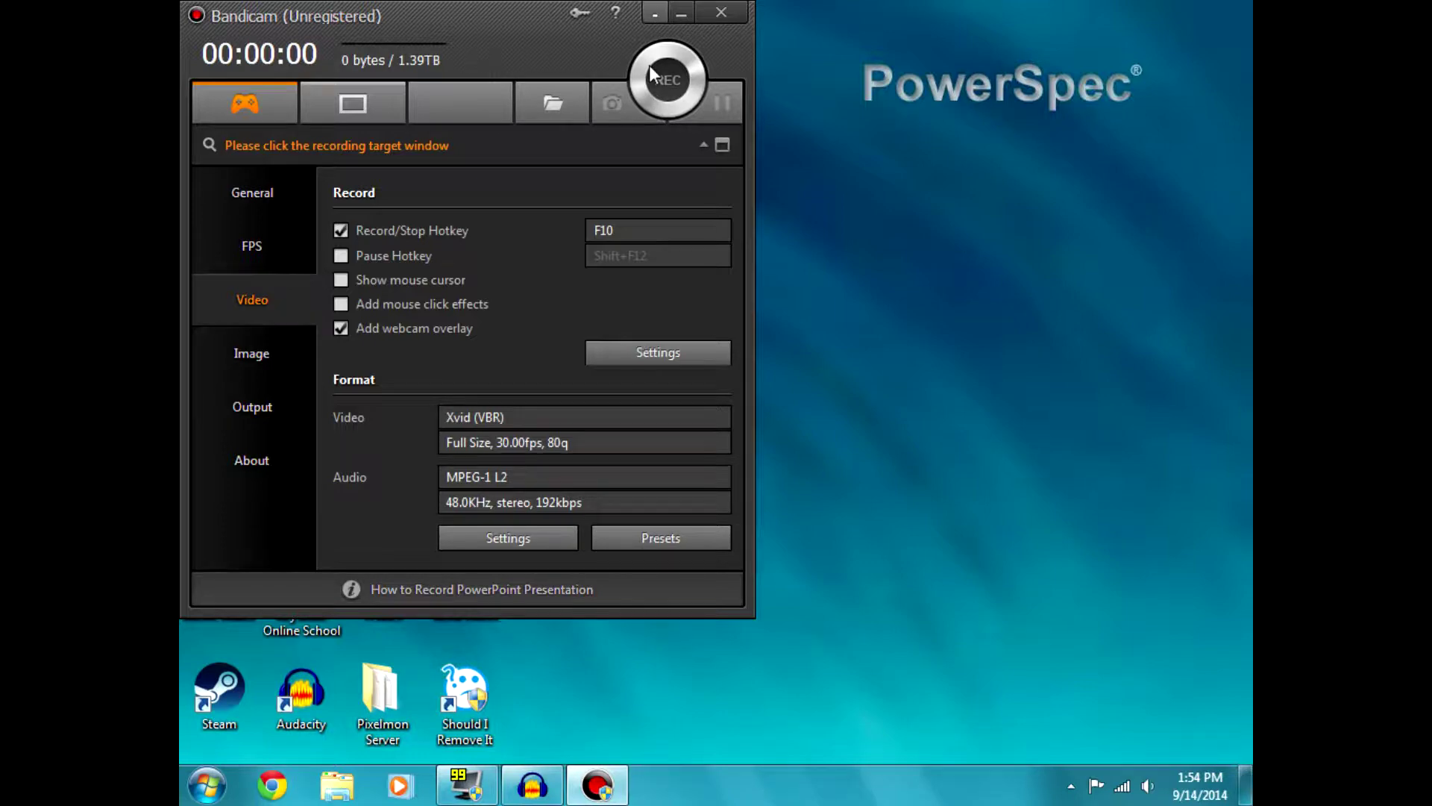
Show Bandicam's General settings, then minimize it to the system tray and restore it
{"action": "left_click", "coordinate": [227, 198]}
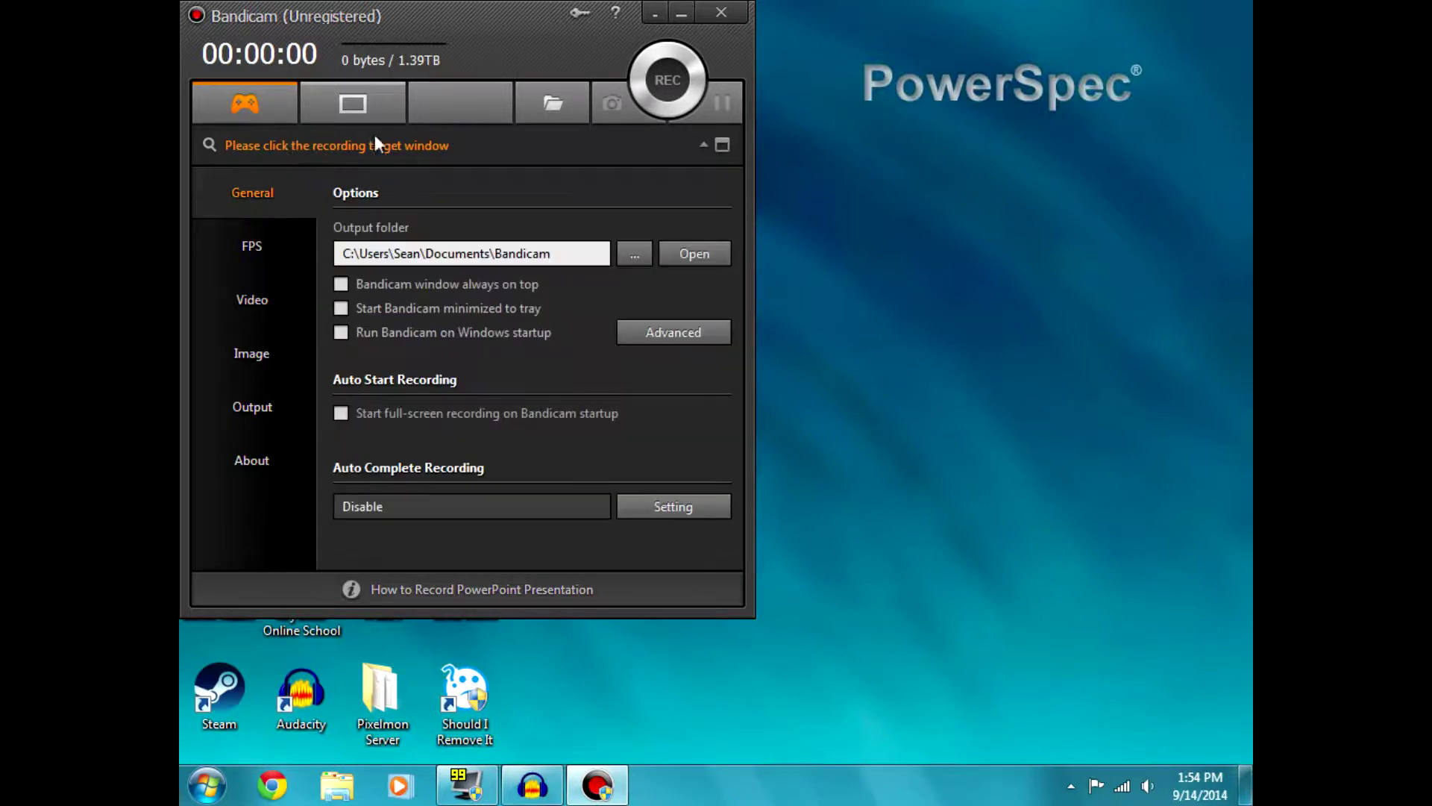
{"action": "left_click", "coordinate": [650, 15]}
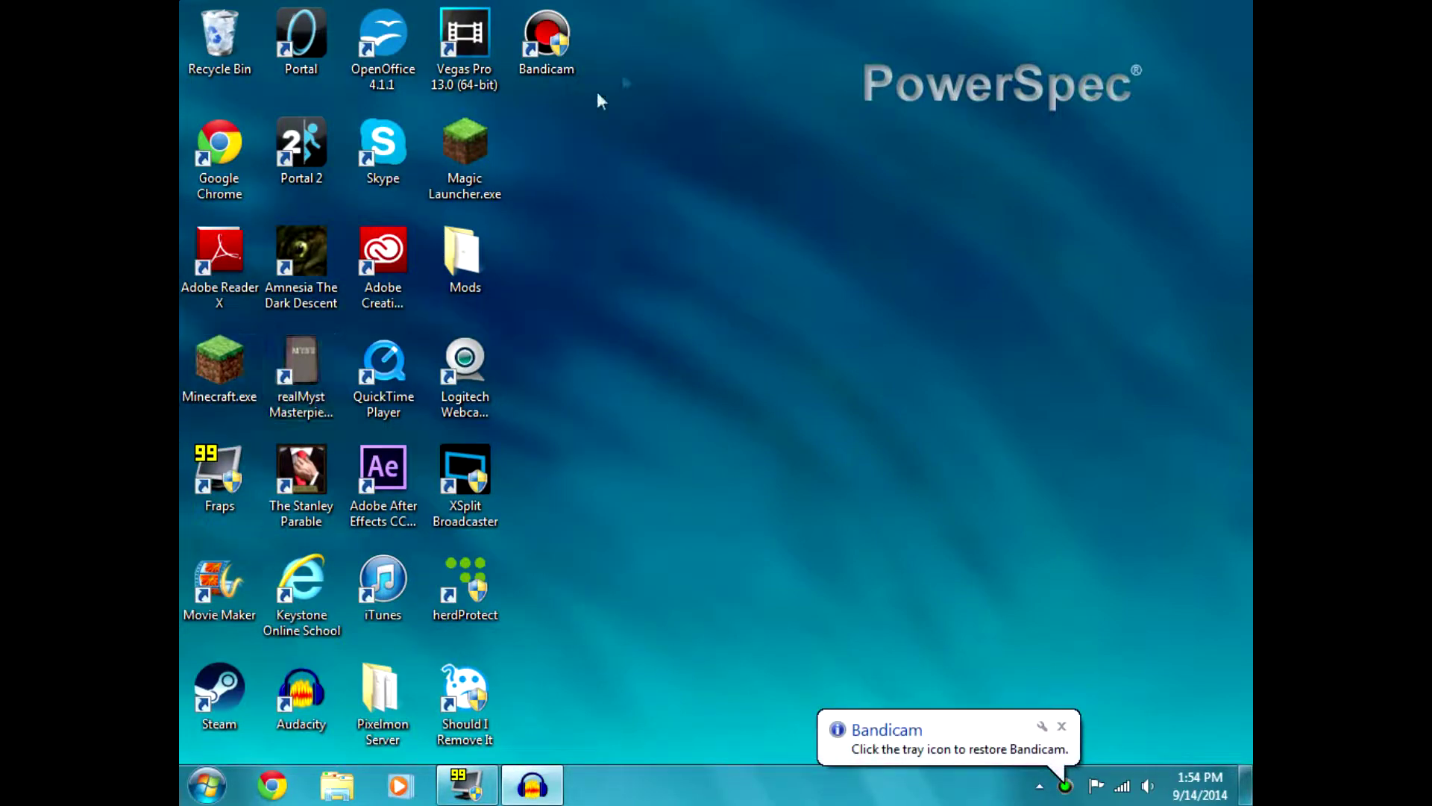
{"action": "left_click", "coordinate": [476, 125]}
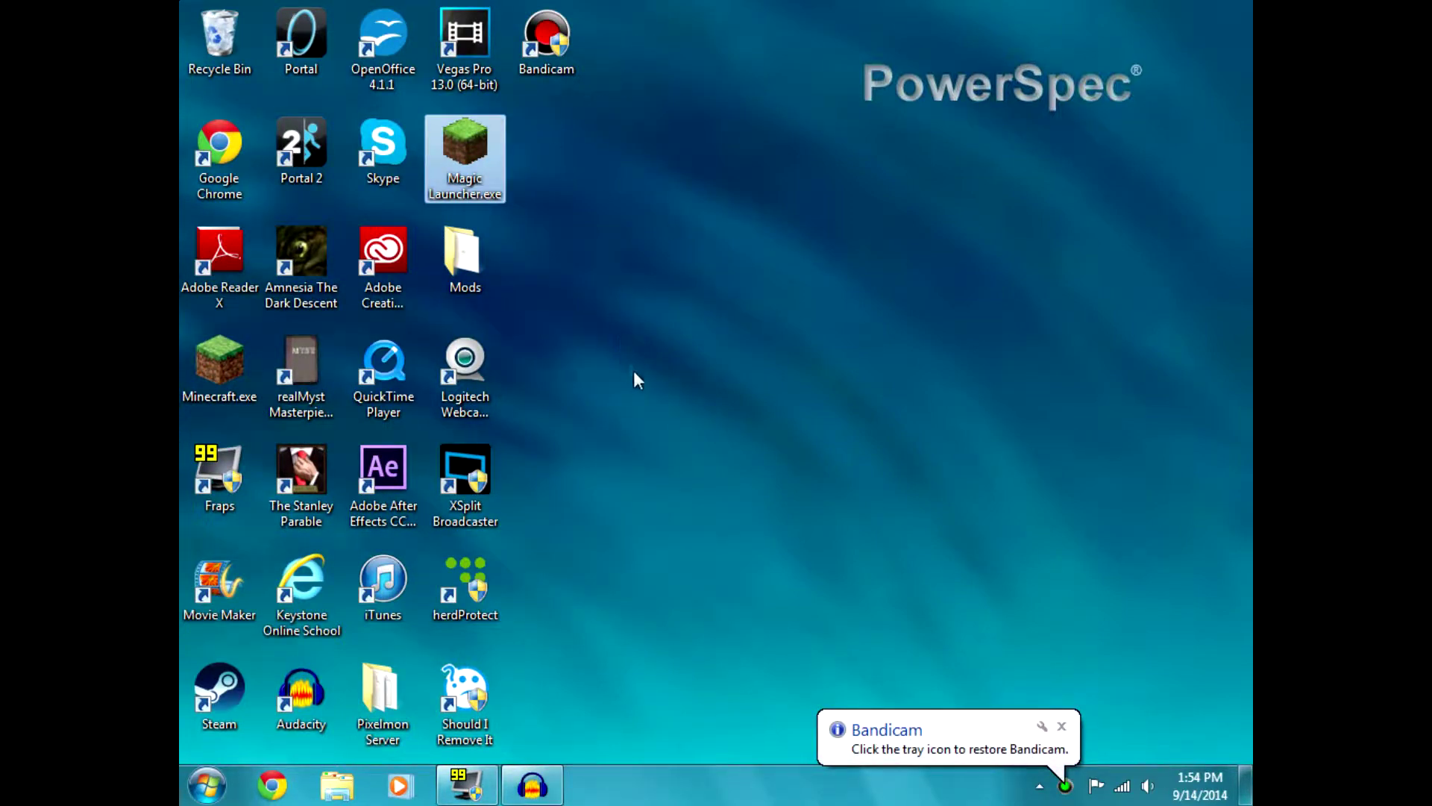
{"action": "left_click", "coordinate": [1064, 785]}
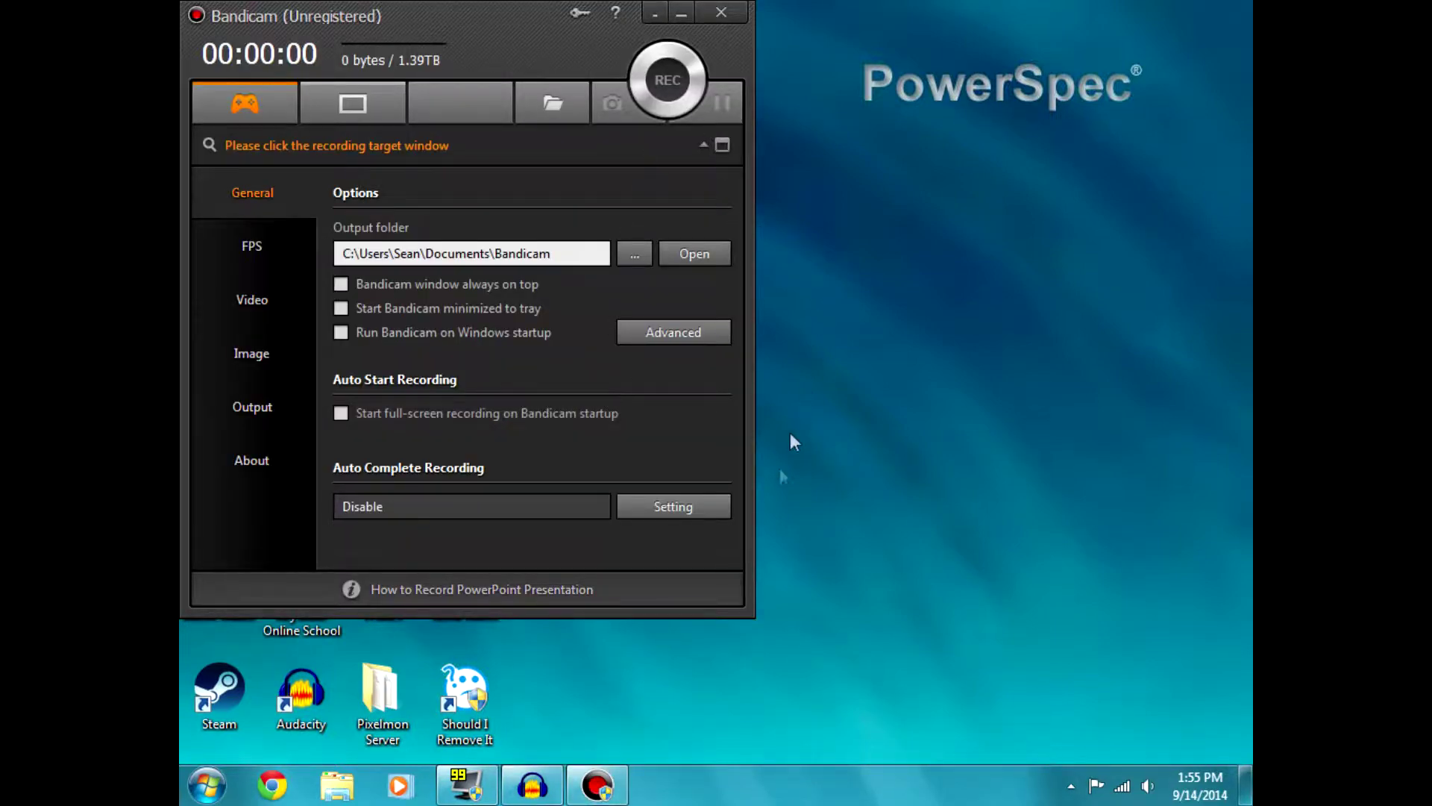
Move the Bandicam window clear of the Magic Launcher shortcut and launch Minecraft 1.7.10 through it
{"action": "left_click_drag", "start_coordinate": [522, 67], "coordinate": [751, 239]}
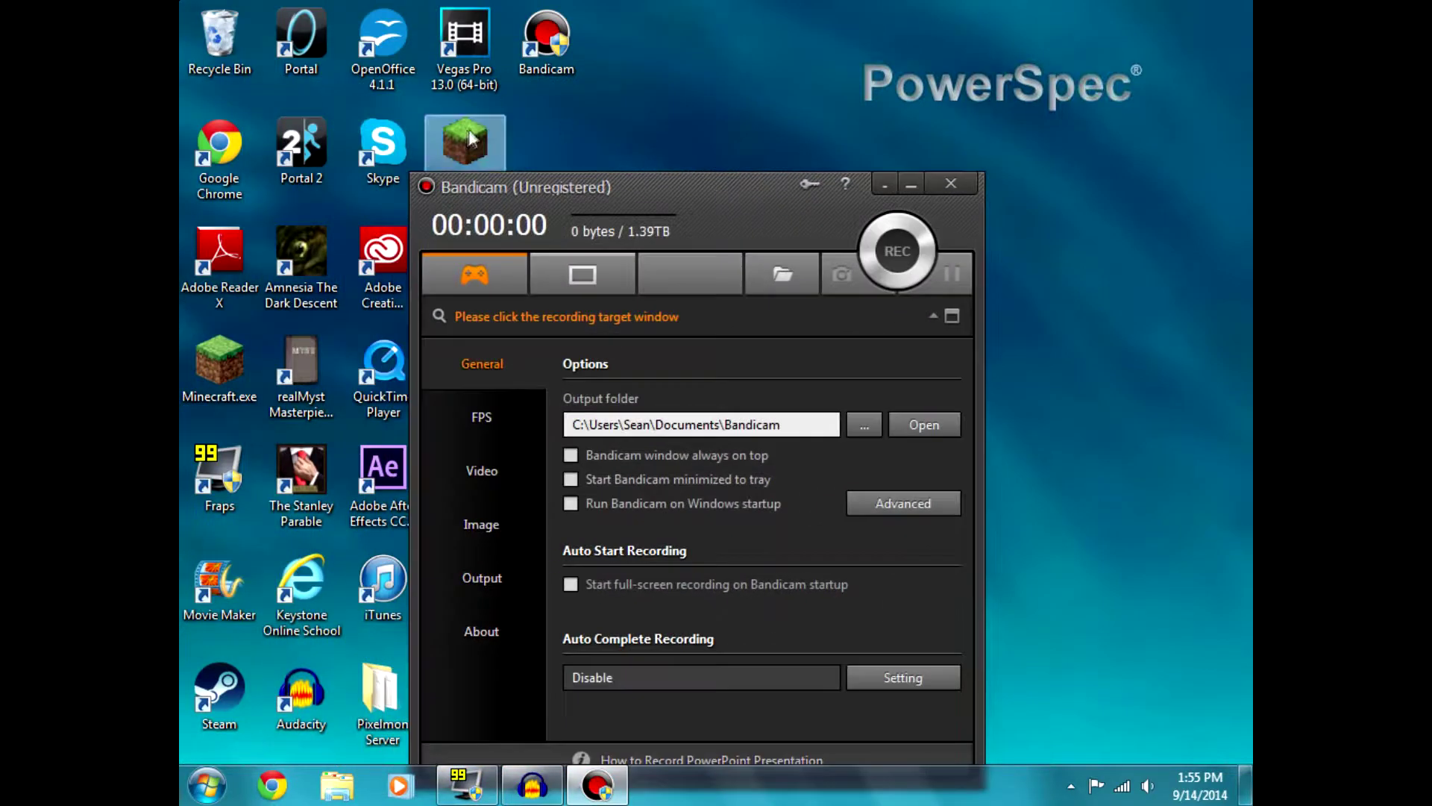
{"action": "double_click", "coordinate": [467, 132]}
{"action": "left_click", "coordinate": [783, 412]}
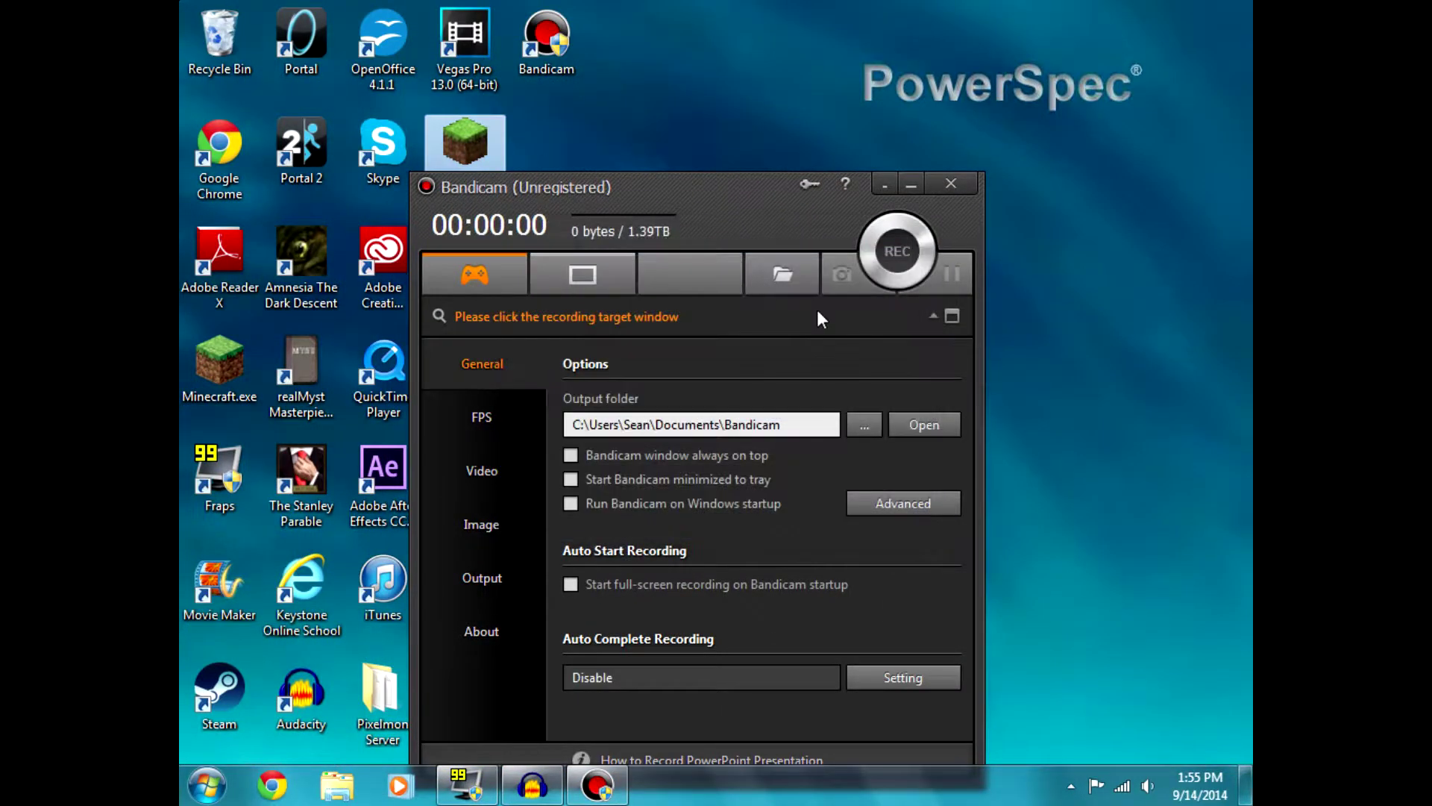
{"action": "left_click", "coordinate": [1080, 664]}
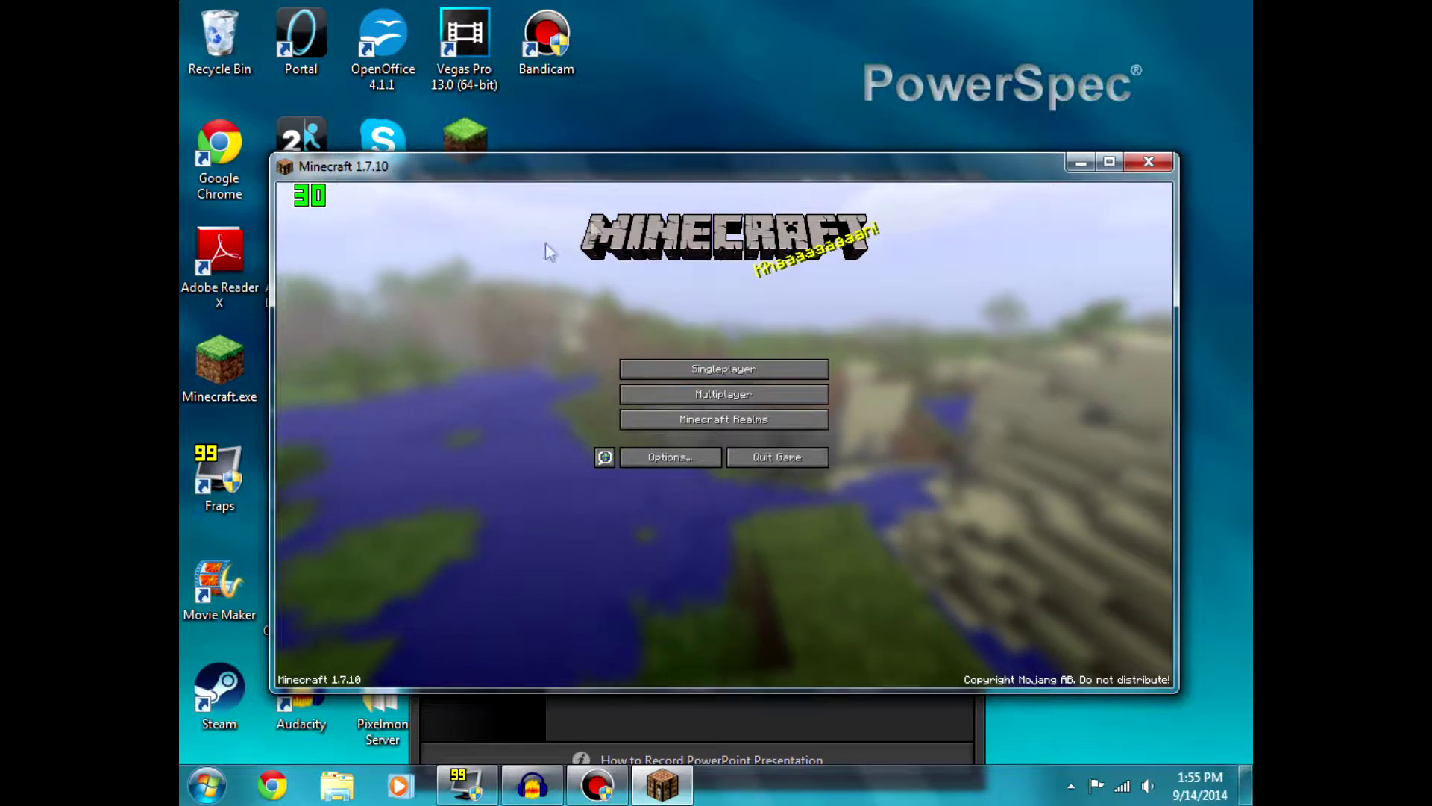
Join The Hive multiplayer server, enter a Splegg lobby, and view its player list
{"action": "left_click", "coordinate": [710, 387]}
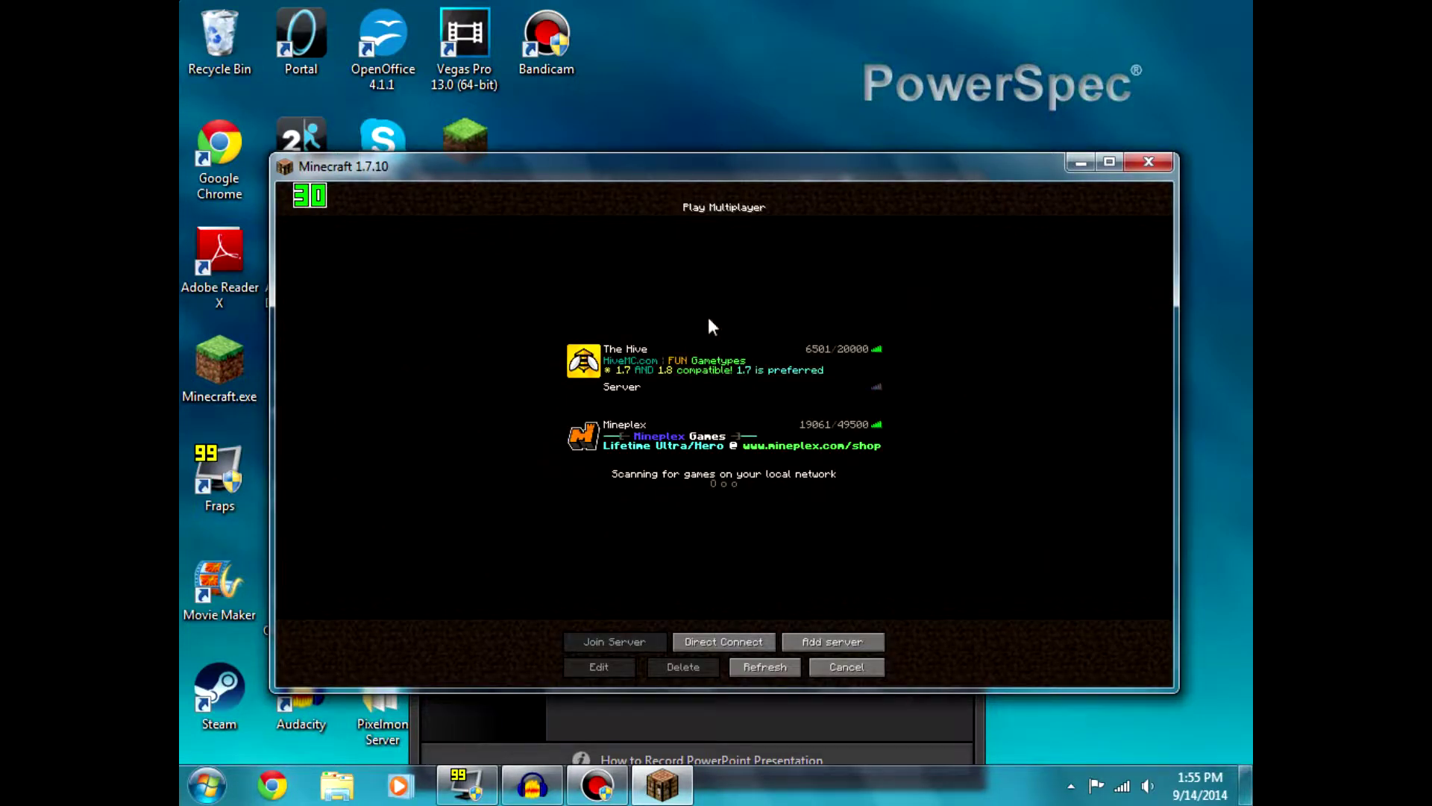
{"action": "double_click", "coordinate": [697, 364]}
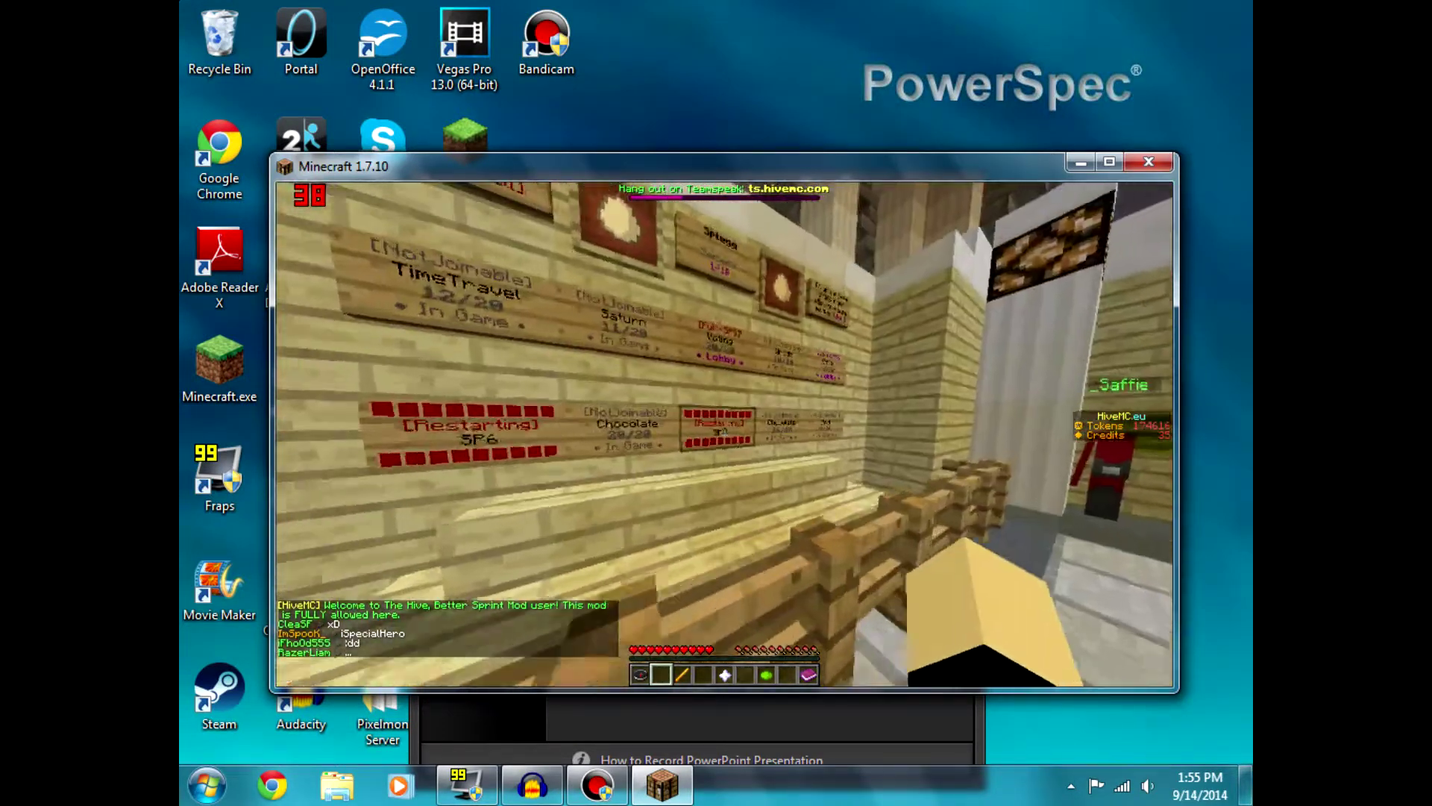
{"action": "right_click", "coordinate": [723, 434]}
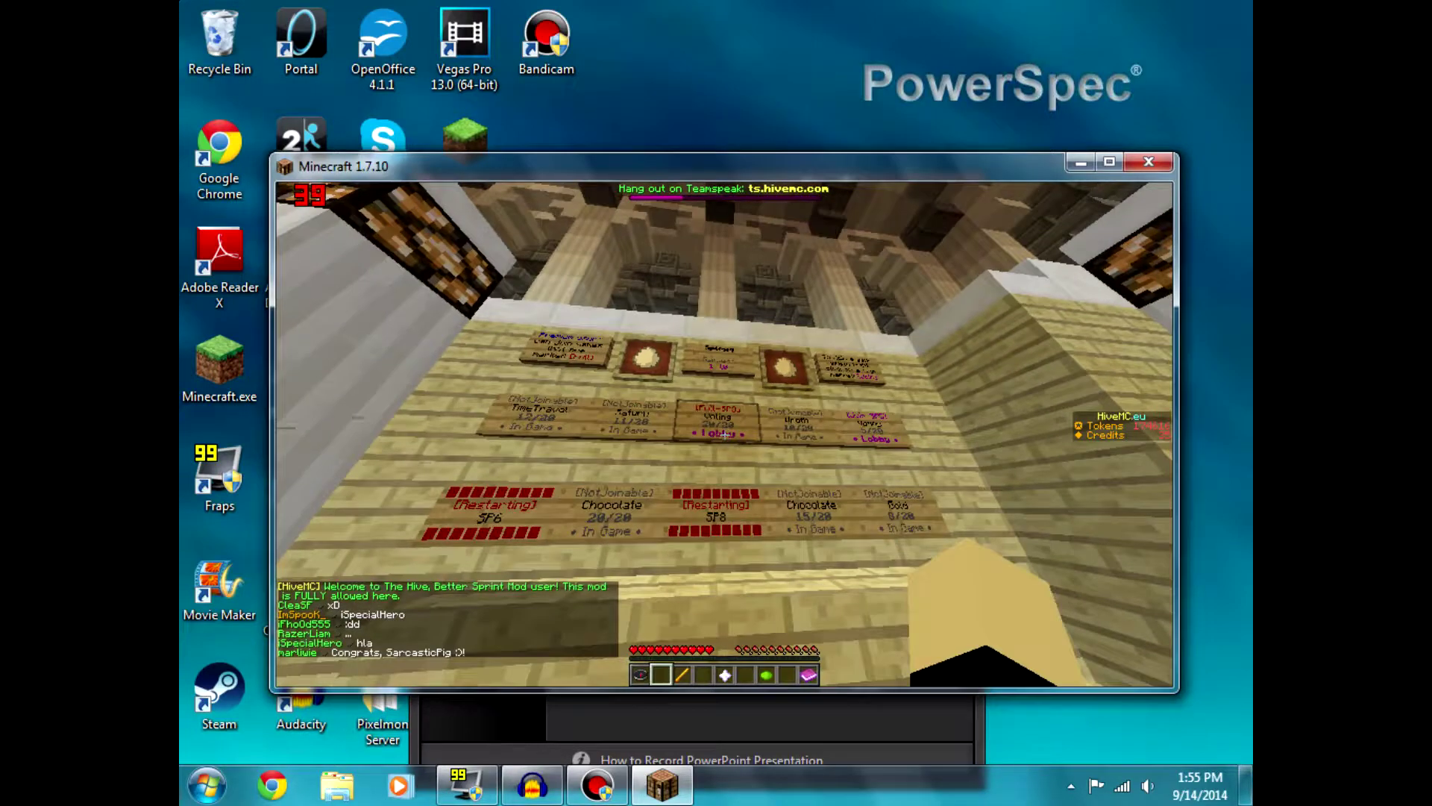
{"action": "key", "text": "Tab"}
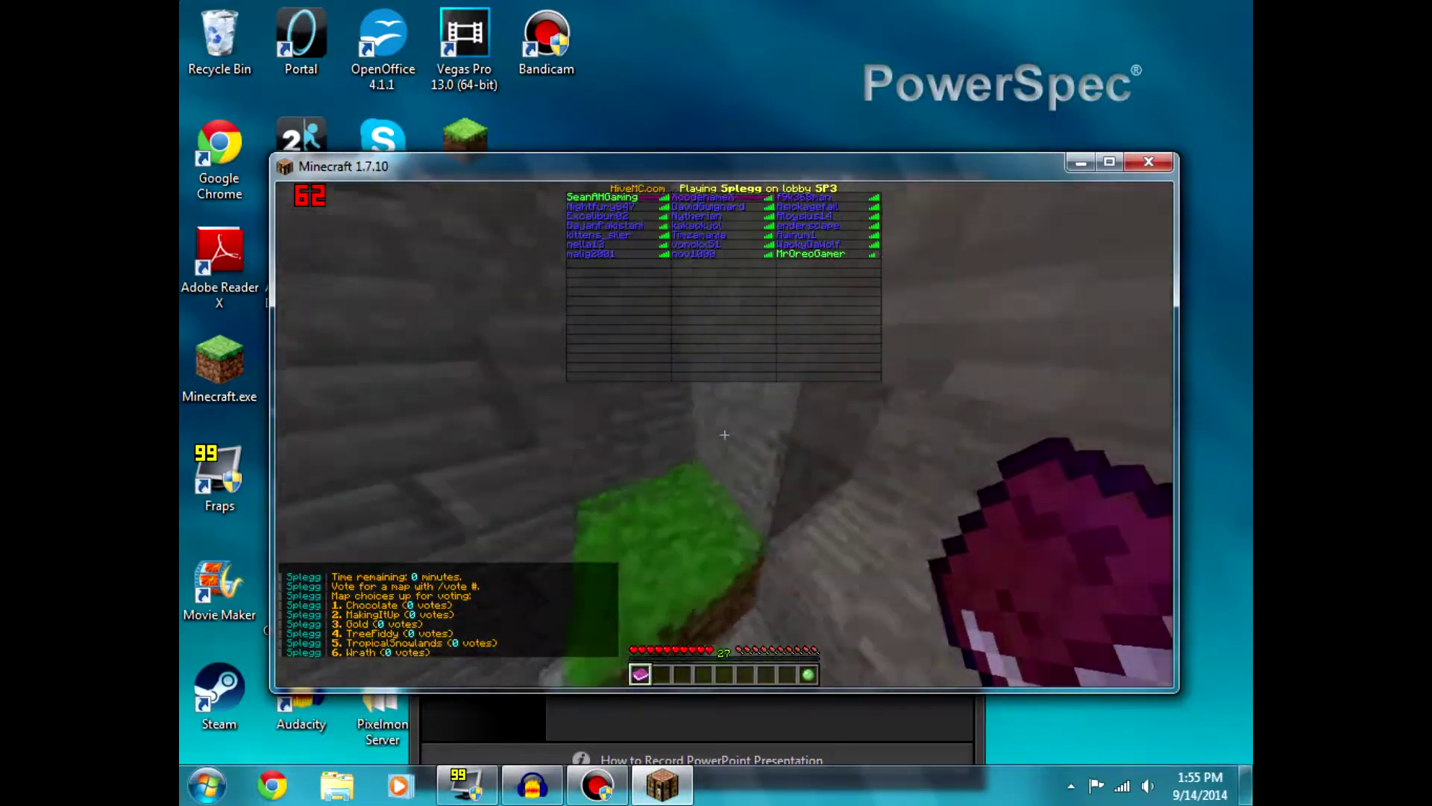
Pause and minimize Minecraft to check Bandicam's recording status and video settings, and return to the game
{"action": "key", "text": "Escape"}
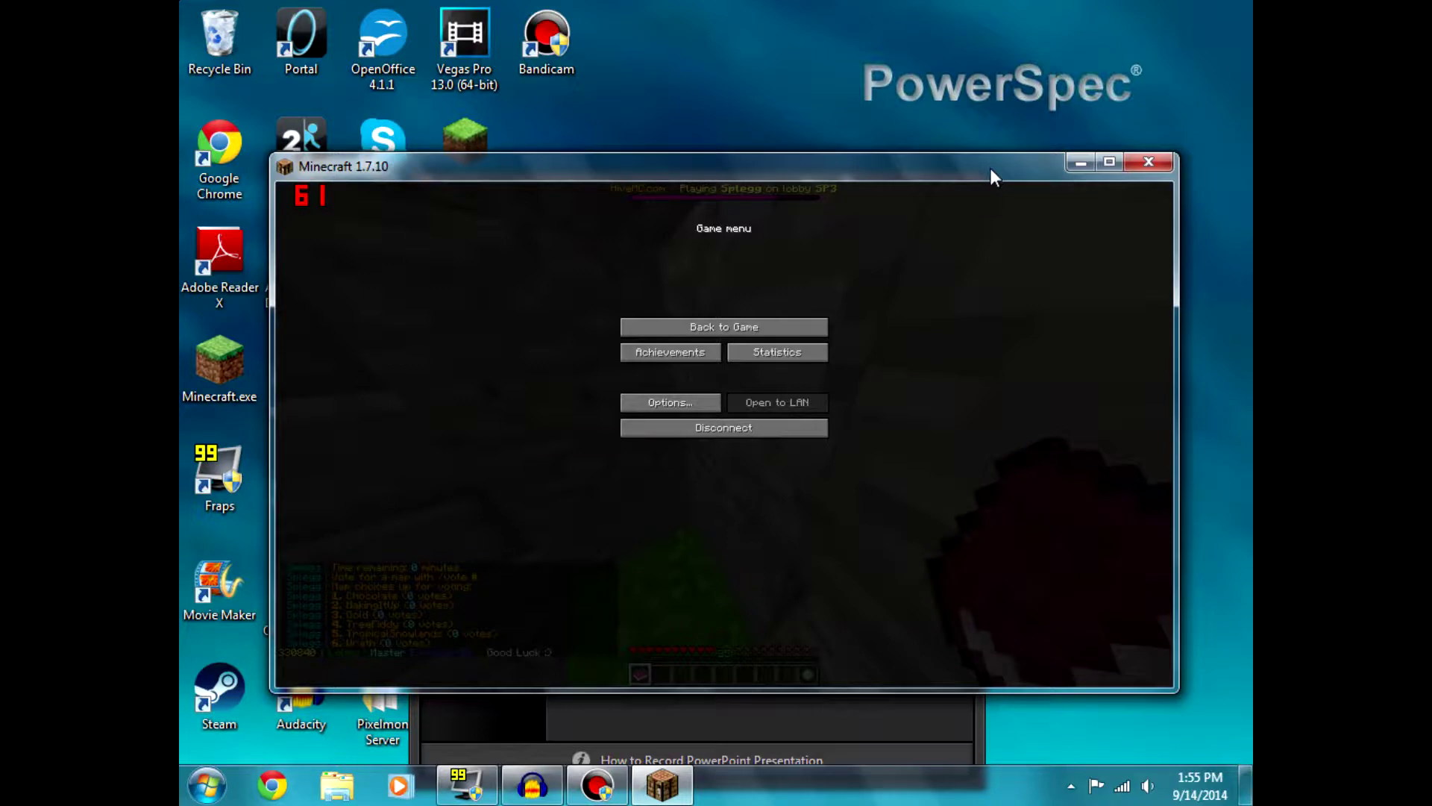
{"action": "left_click", "coordinate": [1078, 160]}
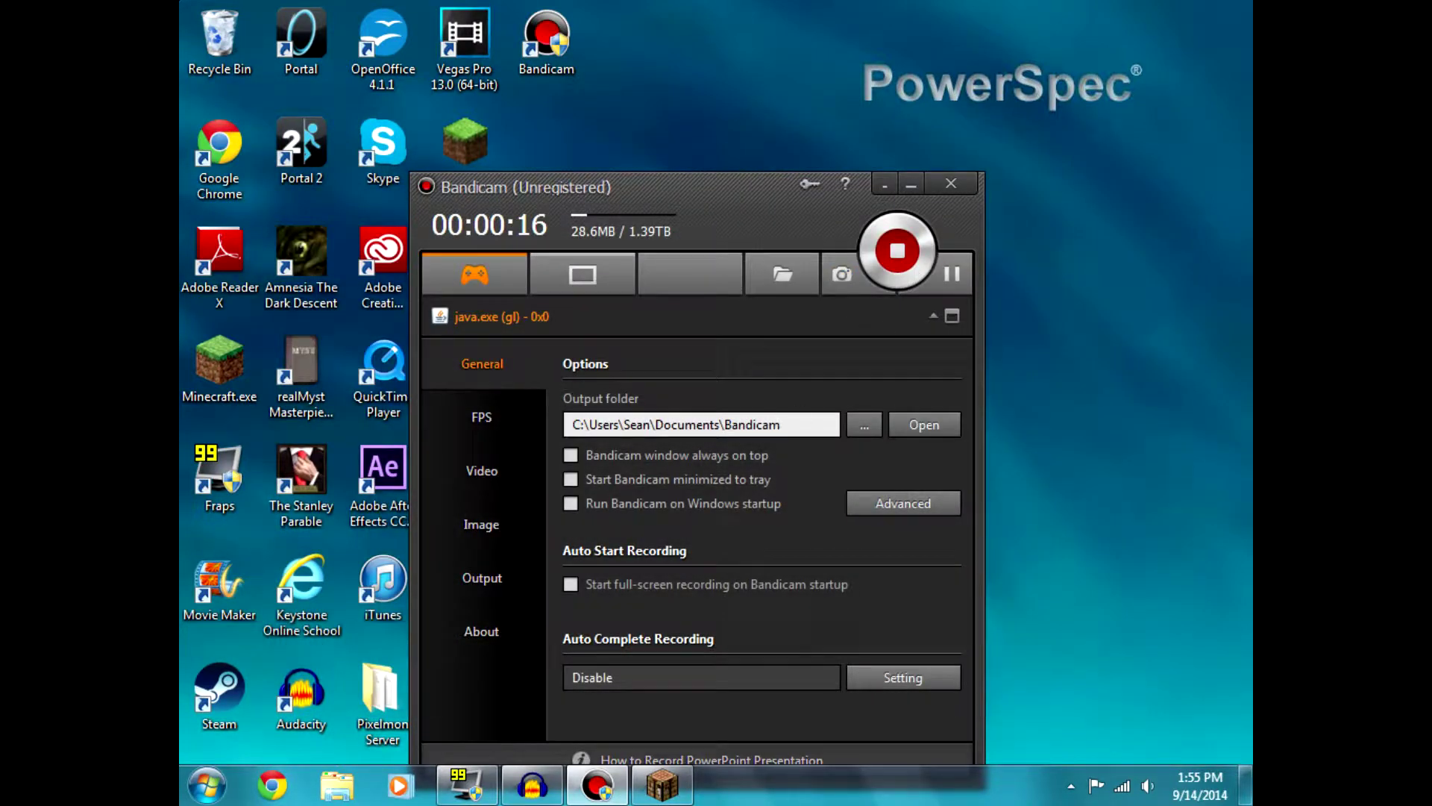
{"action": "left_click", "coordinate": [478, 464]}
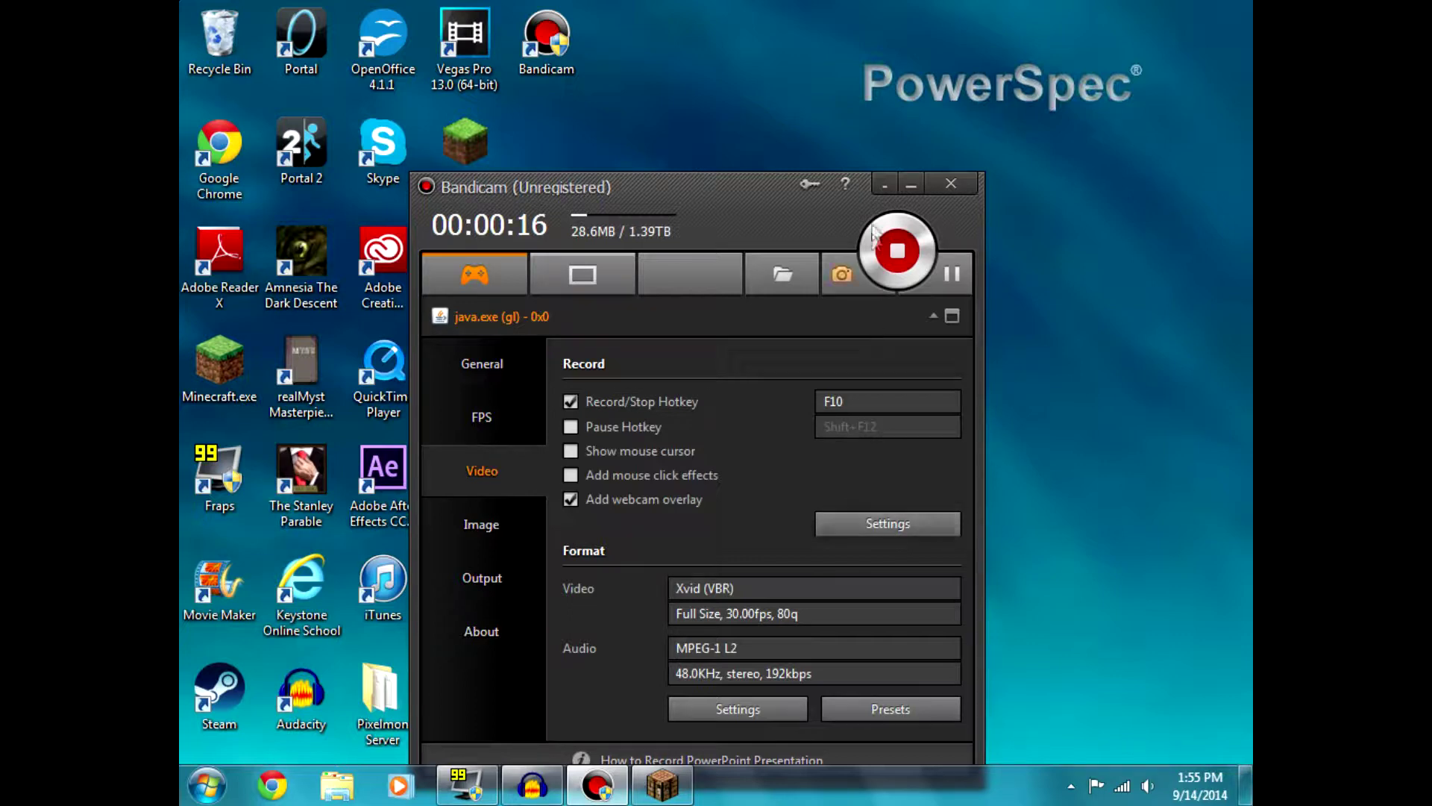
{"action": "left_click", "coordinate": [907, 182]}
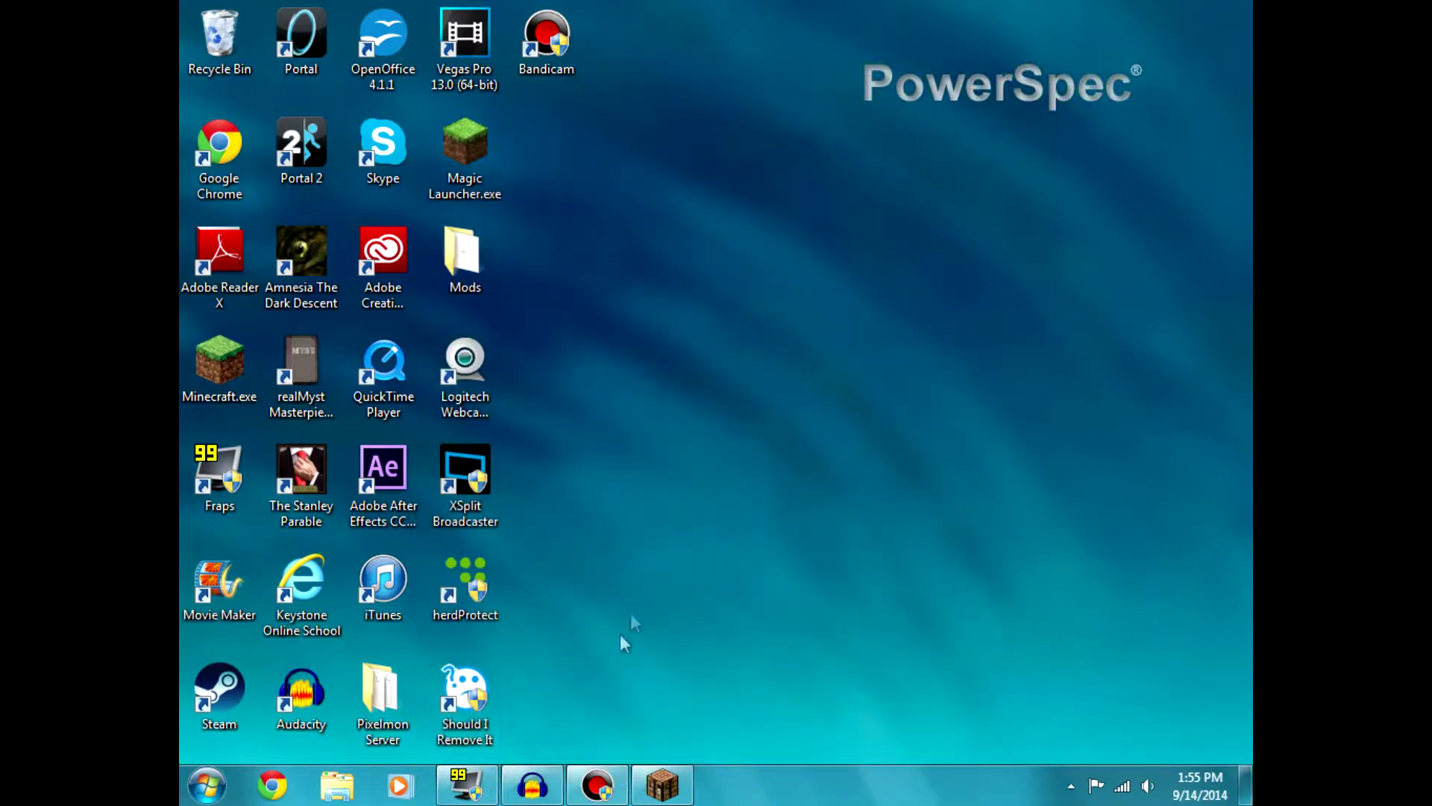
{"action": "left_click", "coordinate": [597, 785]}
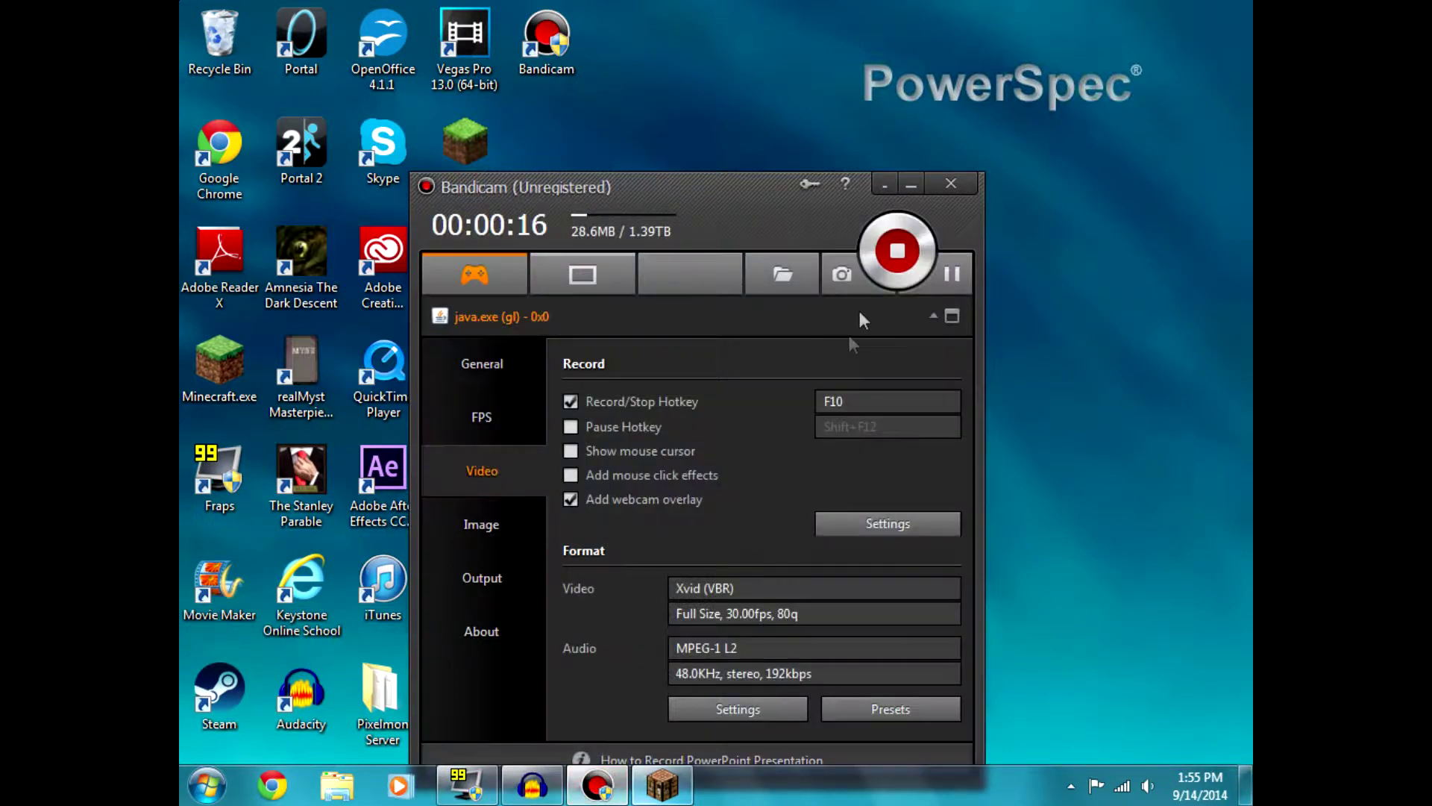
{"action": "left_click", "coordinate": [912, 186]}
{"action": "left_click", "coordinate": [662, 784]}
{"action": "left_click", "coordinate": [695, 323]}
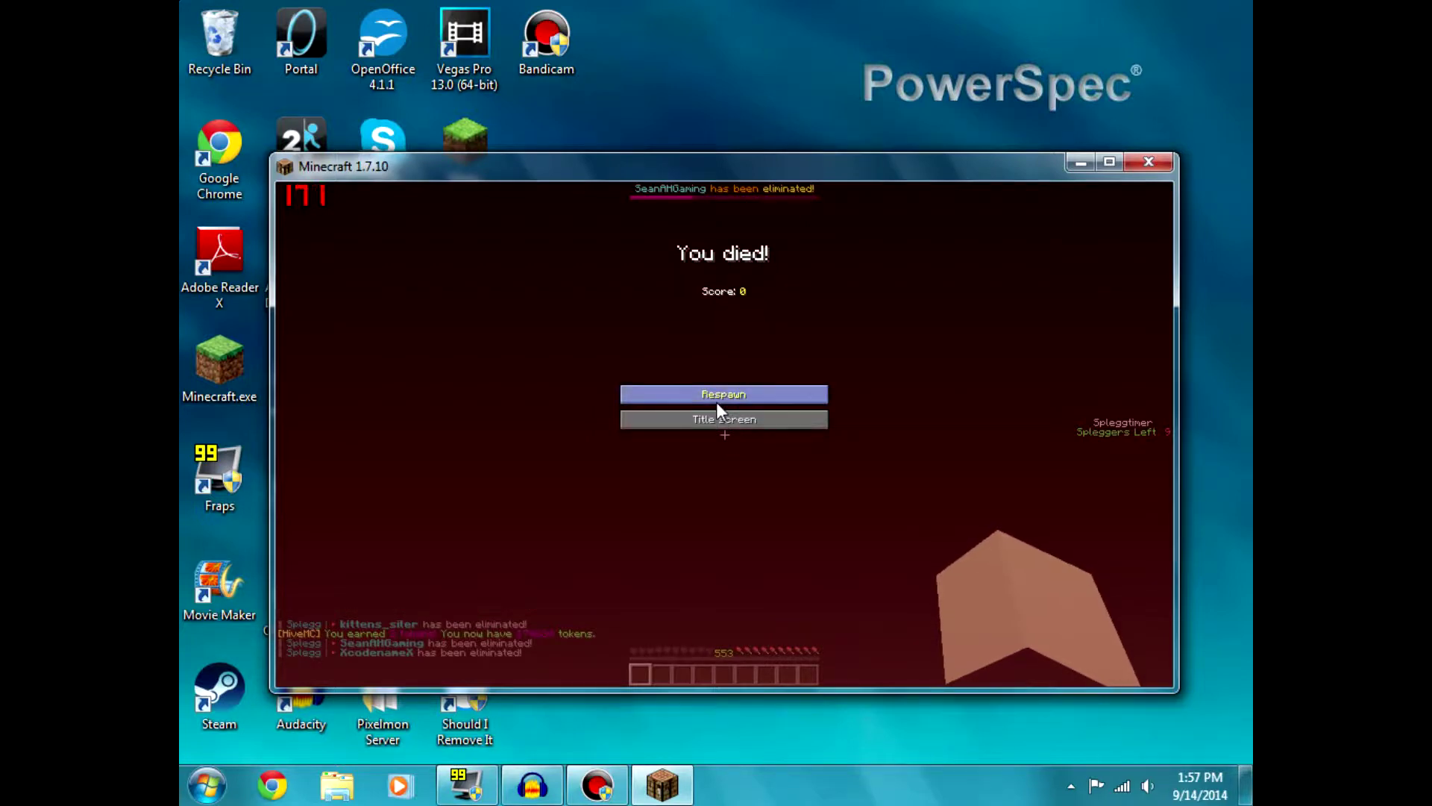
Respawn after the elimination, exit the Splegg match to the hub, and close Minecraft
{"action": "left_click", "coordinate": [718, 395]}
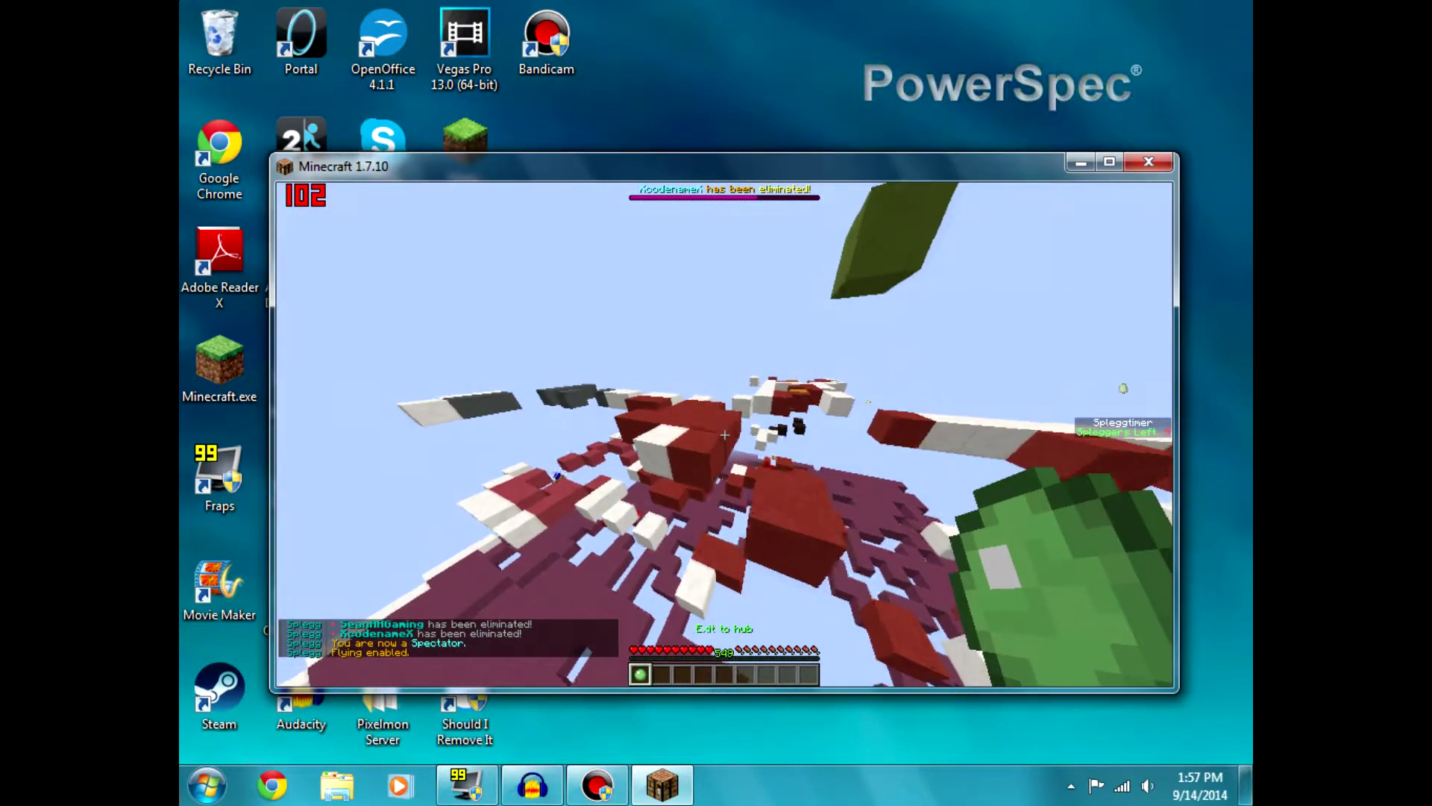
{"action": "right_click", "coordinate": [778, 422]}
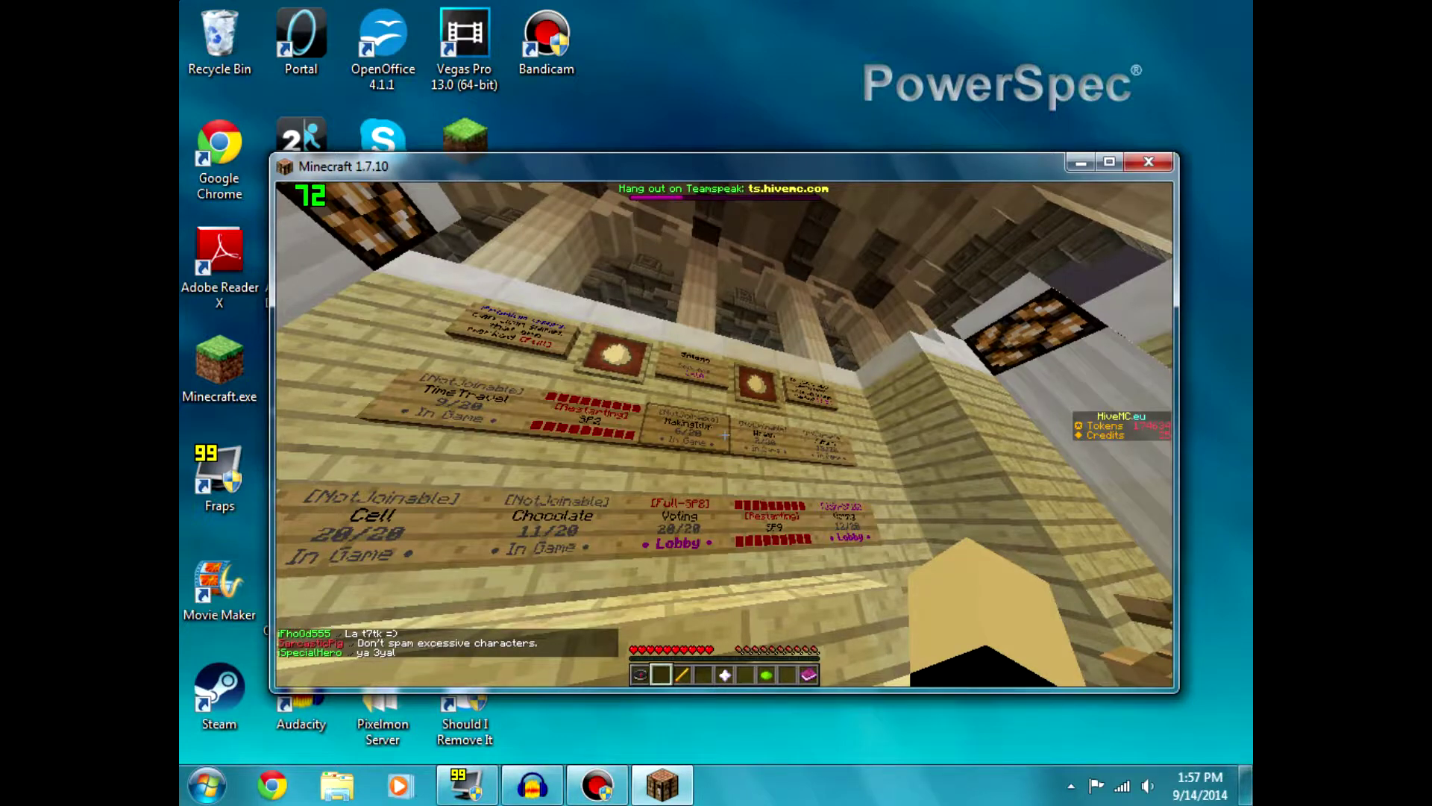
{"action": "key", "text": "Escape"}
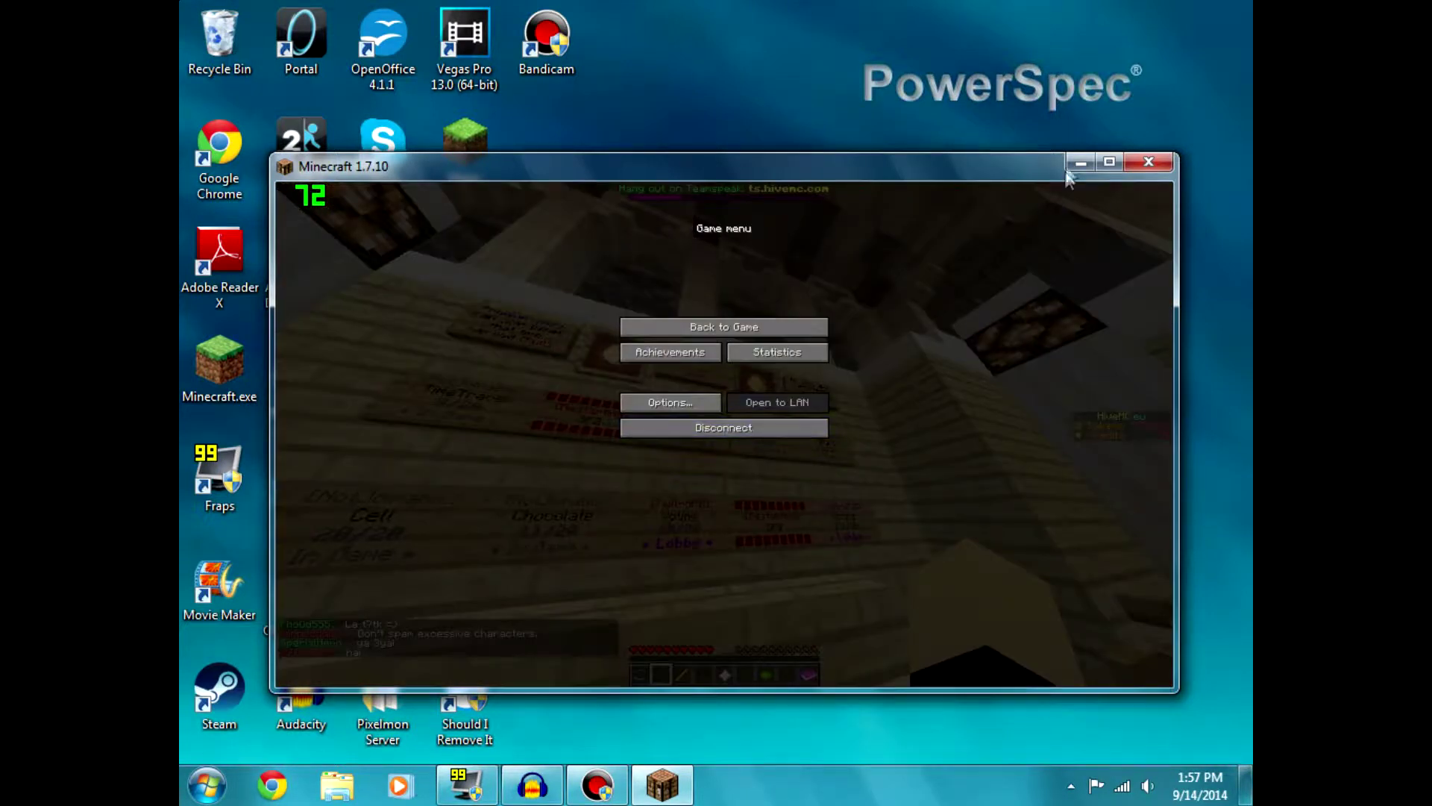
{"action": "left_click", "coordinate": [1146, 162]}
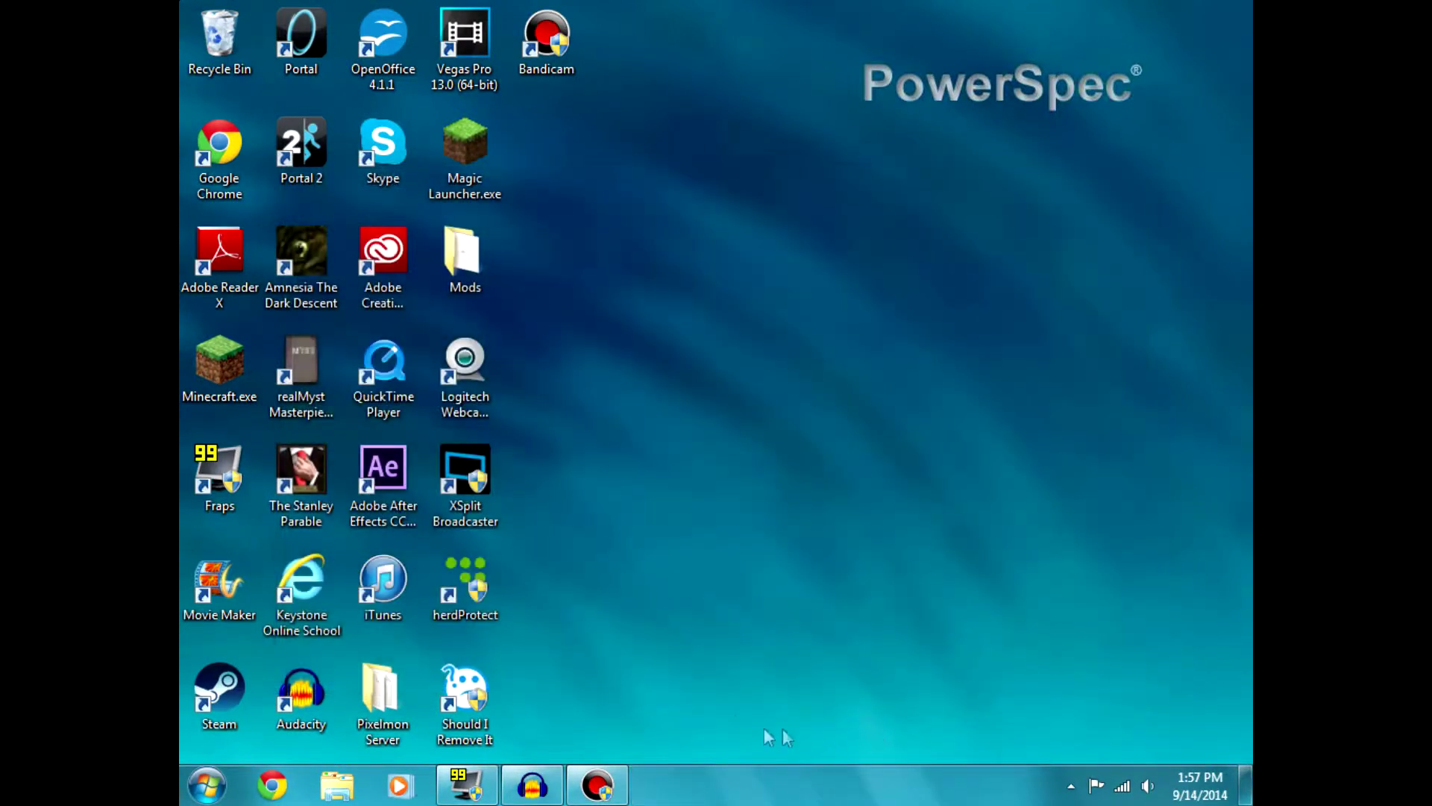
Switch to FRAPS to review its General and FPS settings, and minimize it
{"action": "left_click", "coordinate": [467, 785]}
{"action": "left_click", "coordinate": [481, 252]}
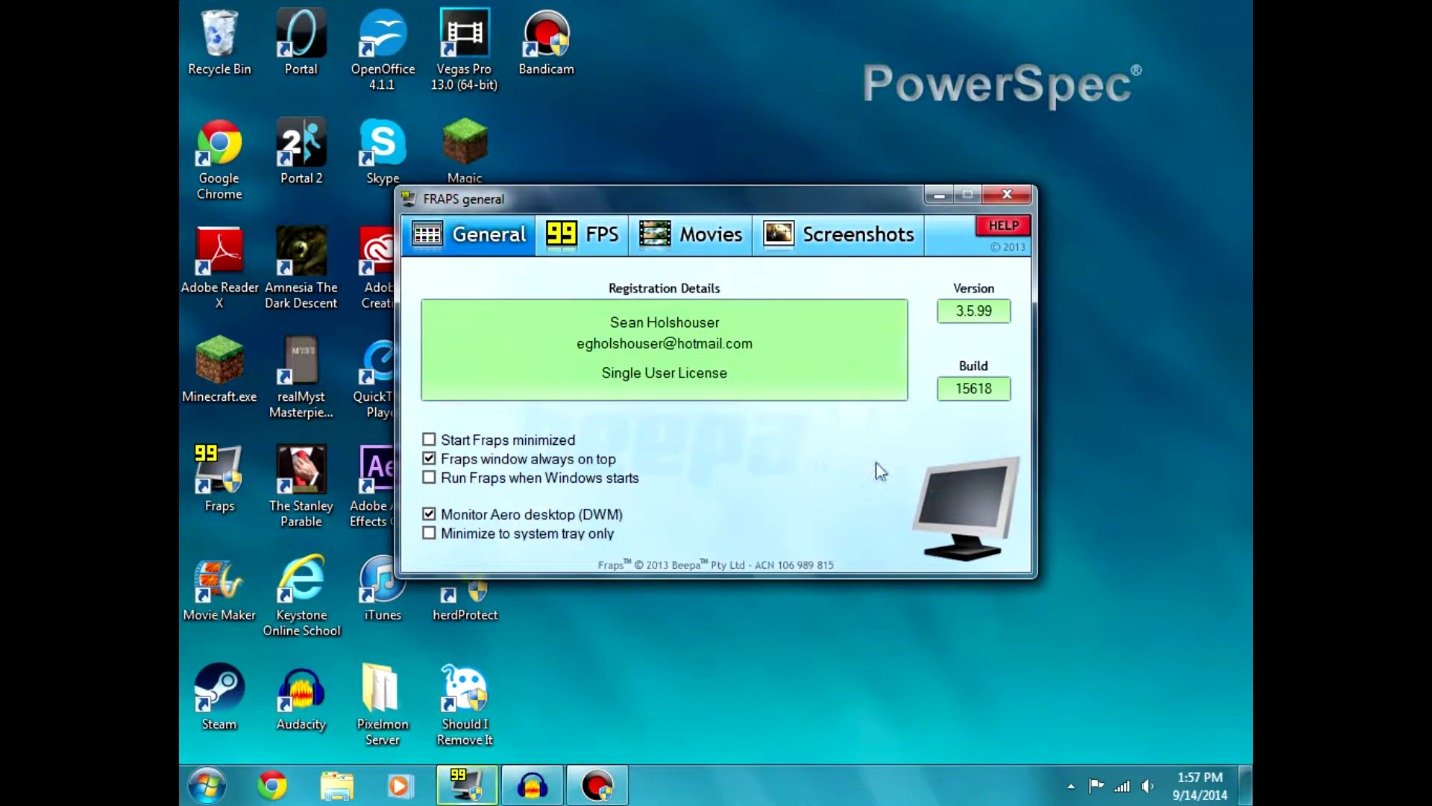
{"action": "left_click", "coordinate": [566, 249]}
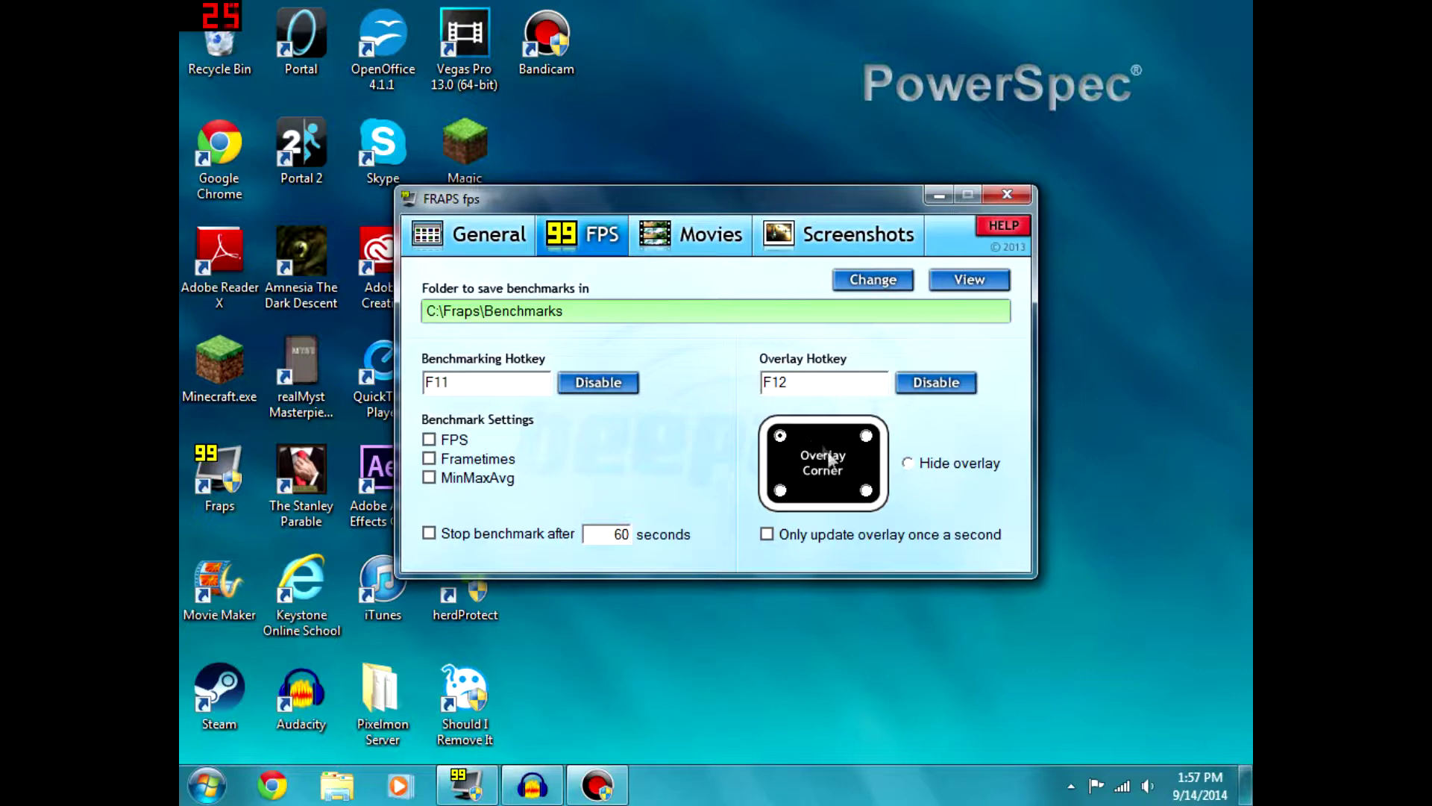
{"action": "left_click", "coordinate": [940, 196]}
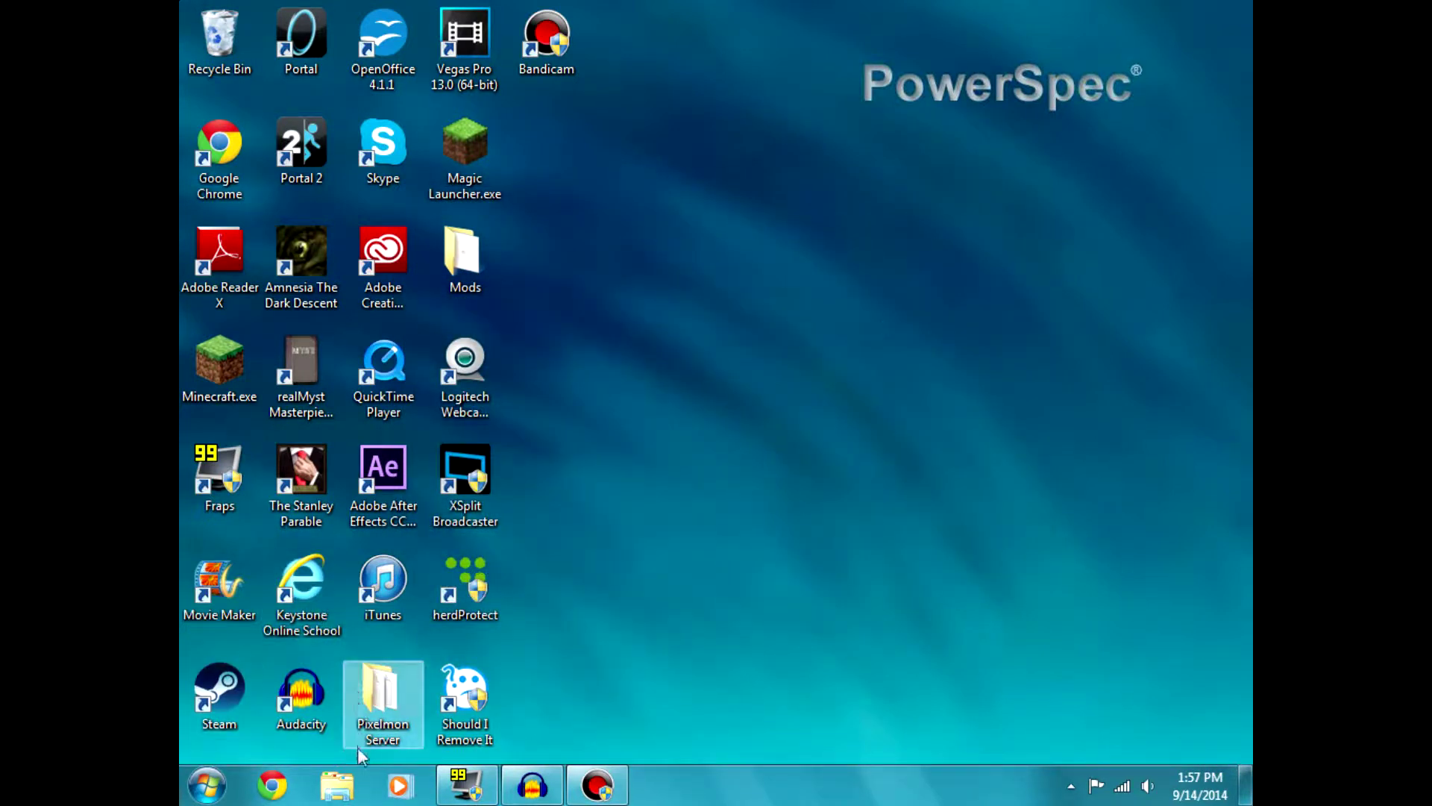
Open the Bandicam folder in the Documents library to find the recorded videos
{"action": "left_click", "coordinate": [337, 785]}
{"action": "left_click", "coordinate": [417, 434]}
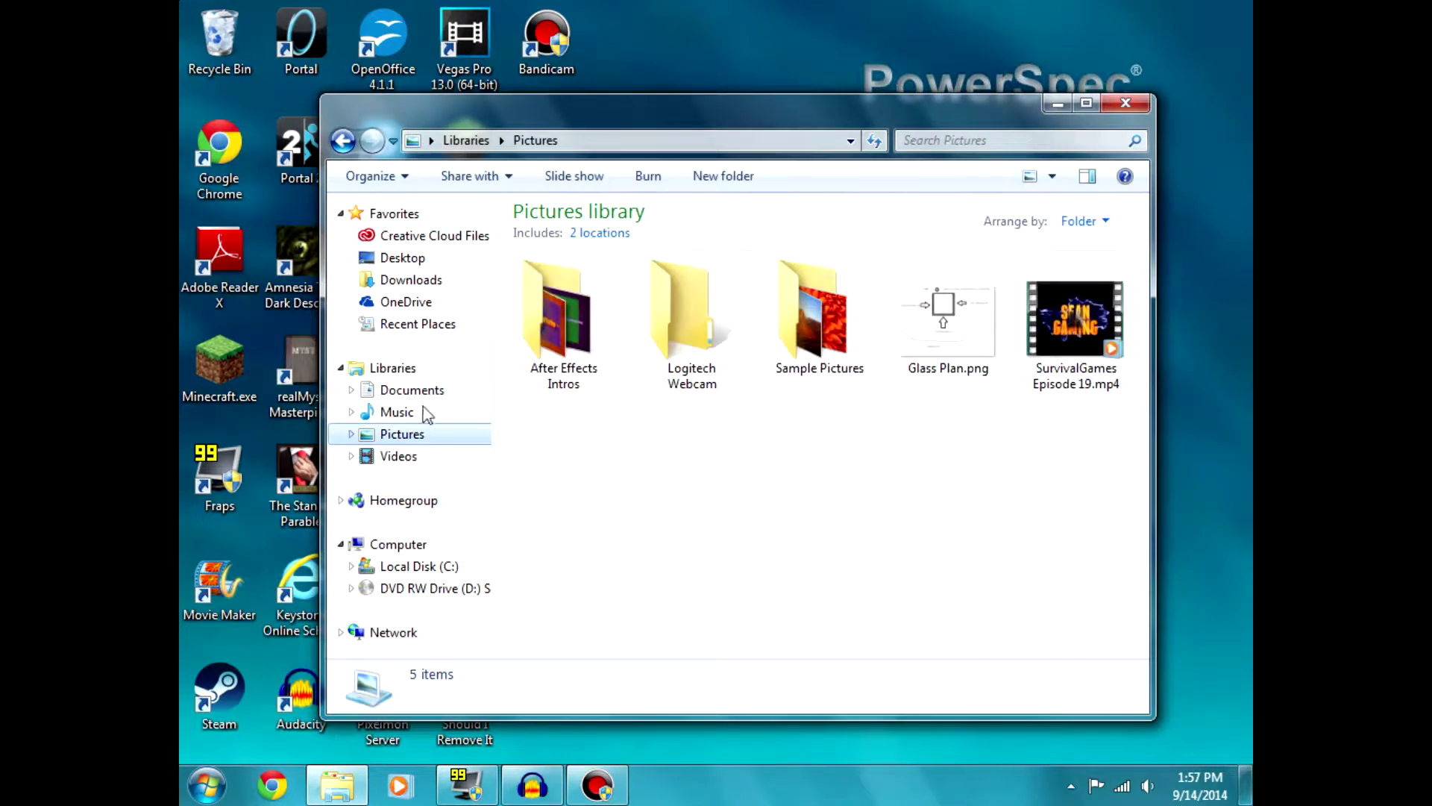
{"action": "left_click", "coordinate": [431, 401]}
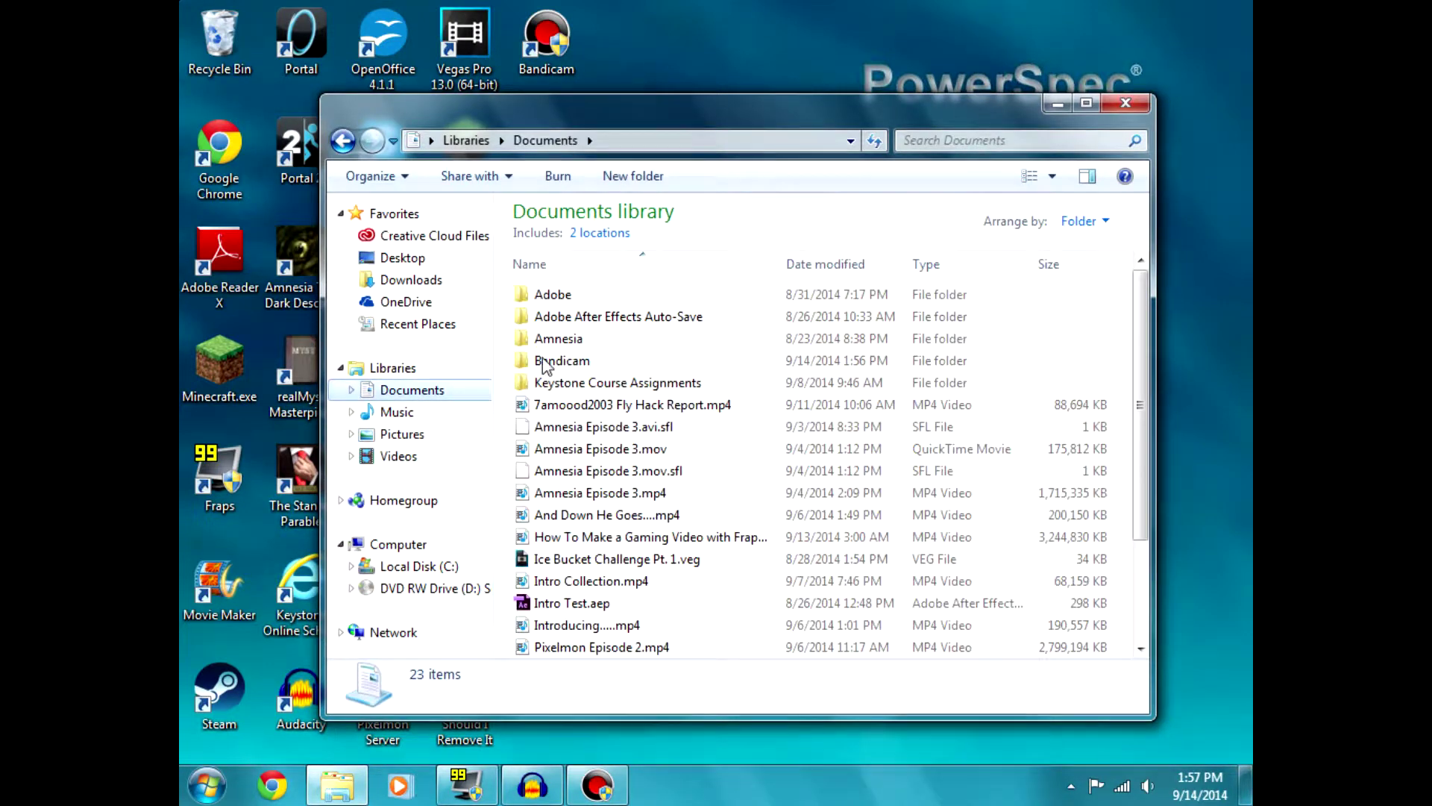
{"action": "double_click", "coordinate": [602, 364]}
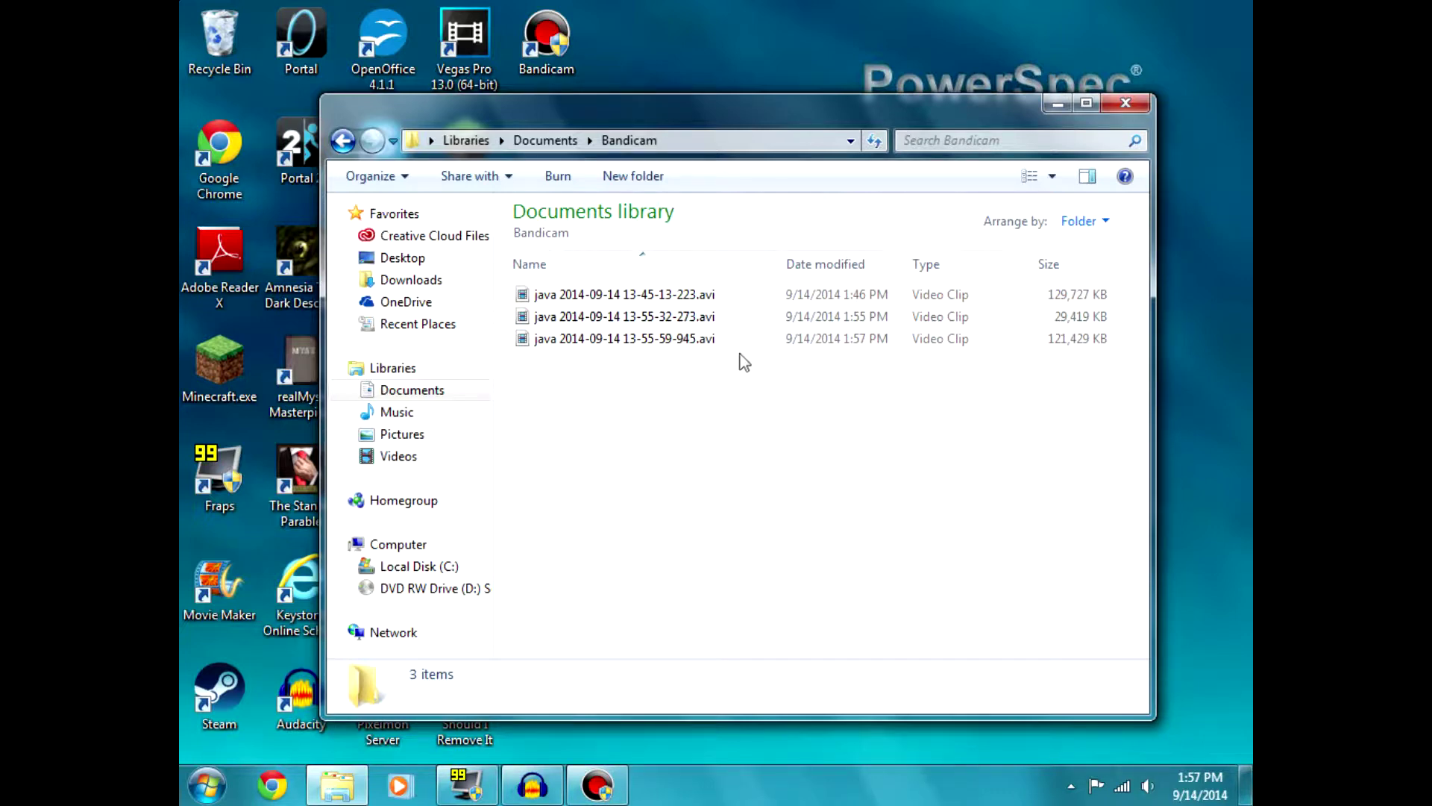
{"action": "double_click", "coordinate": [711, 318]}
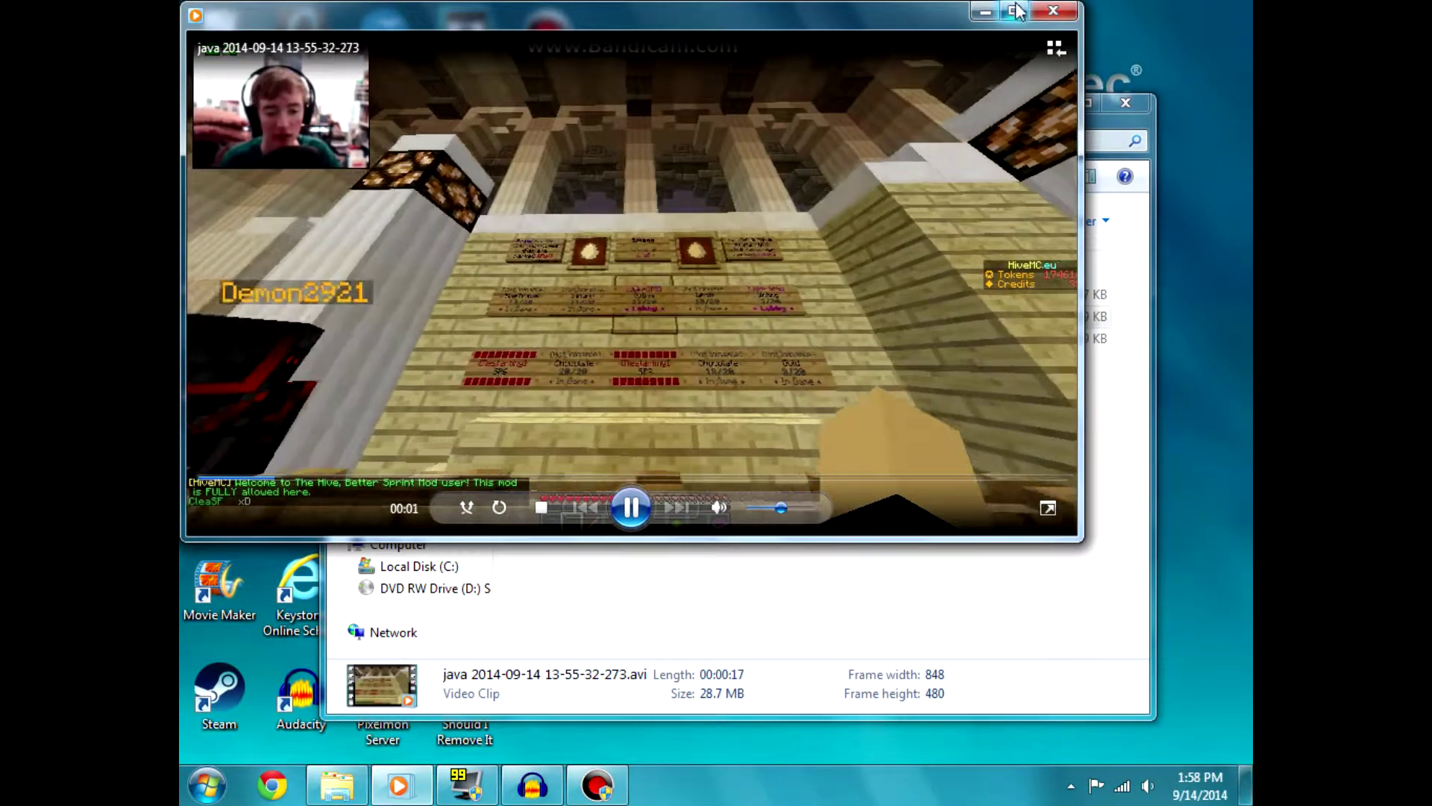
{"action": "left_click", "coordinate": [1014, 11]}
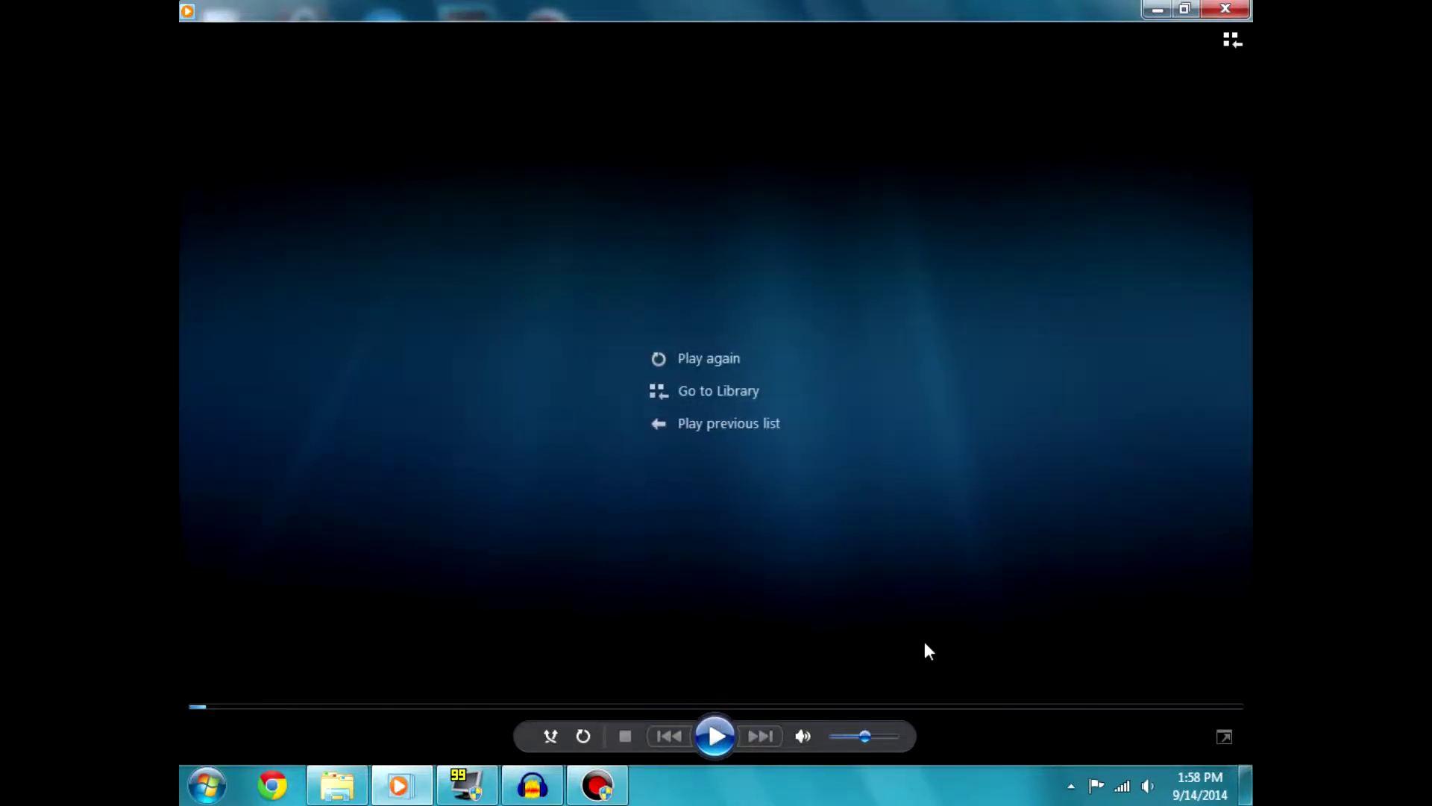
{"action": "left_click", "coordinate": [1227, 7]}
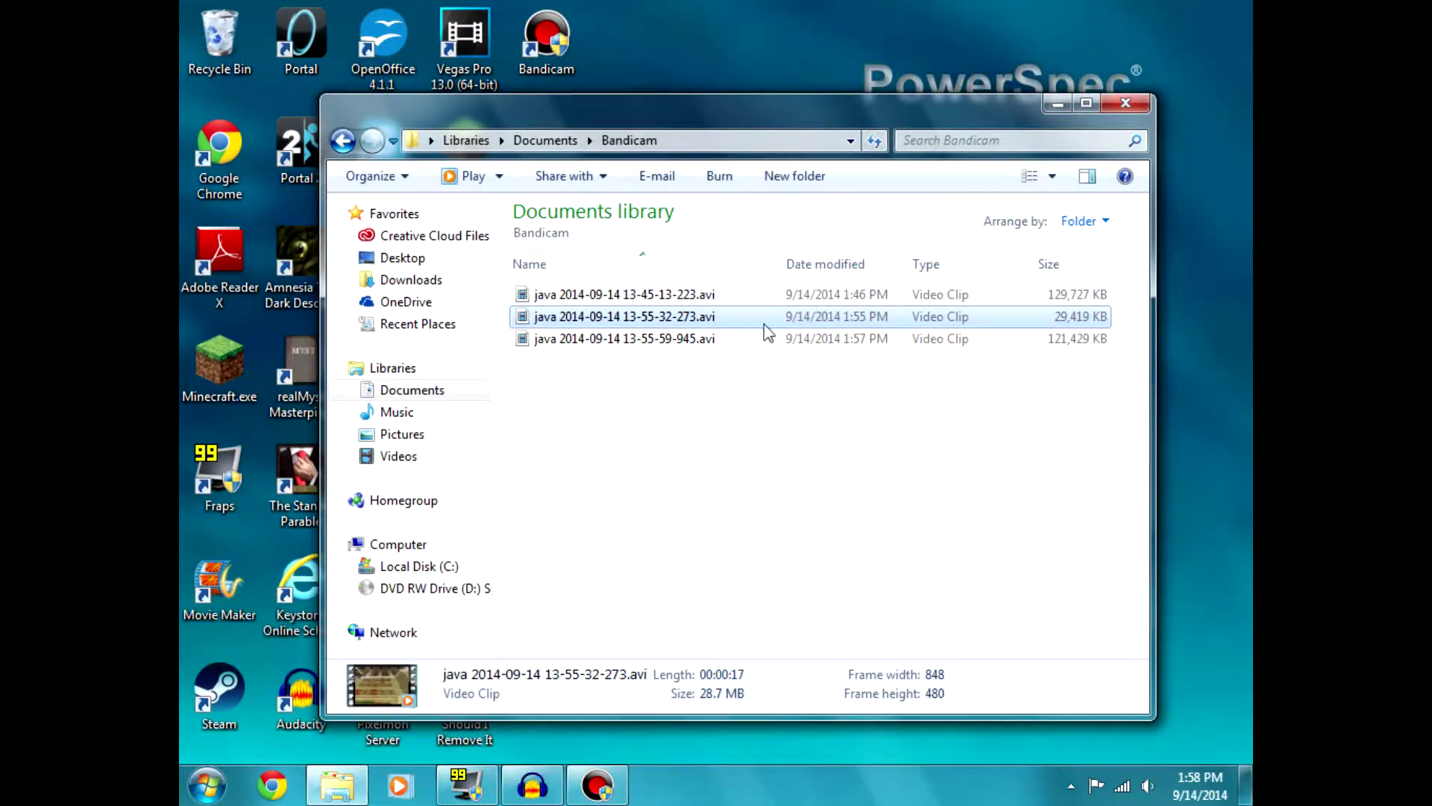
{"action": "double_click", "coordinate": [671, 339]}
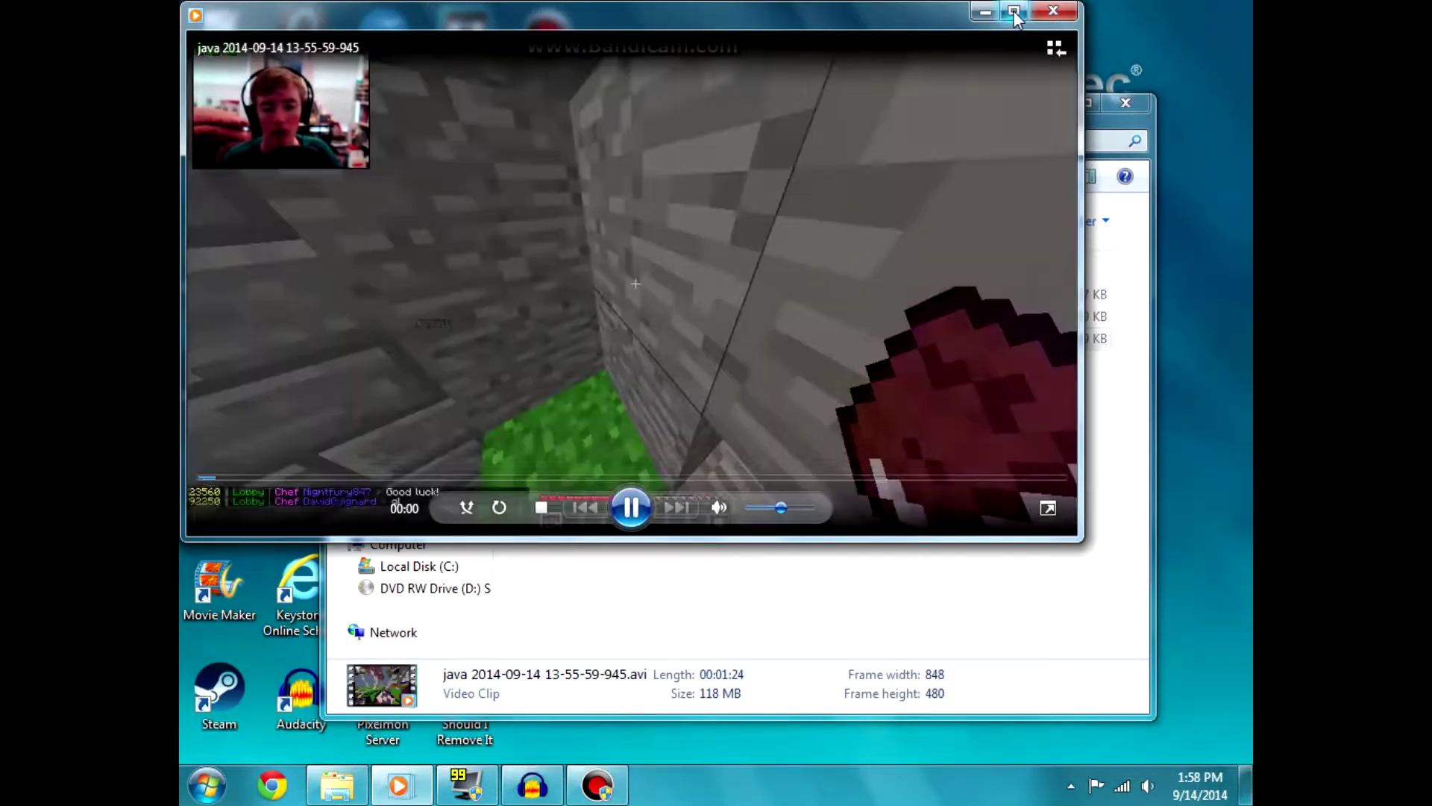
{"action": "left_click", "coordinate": [1014, 11]}
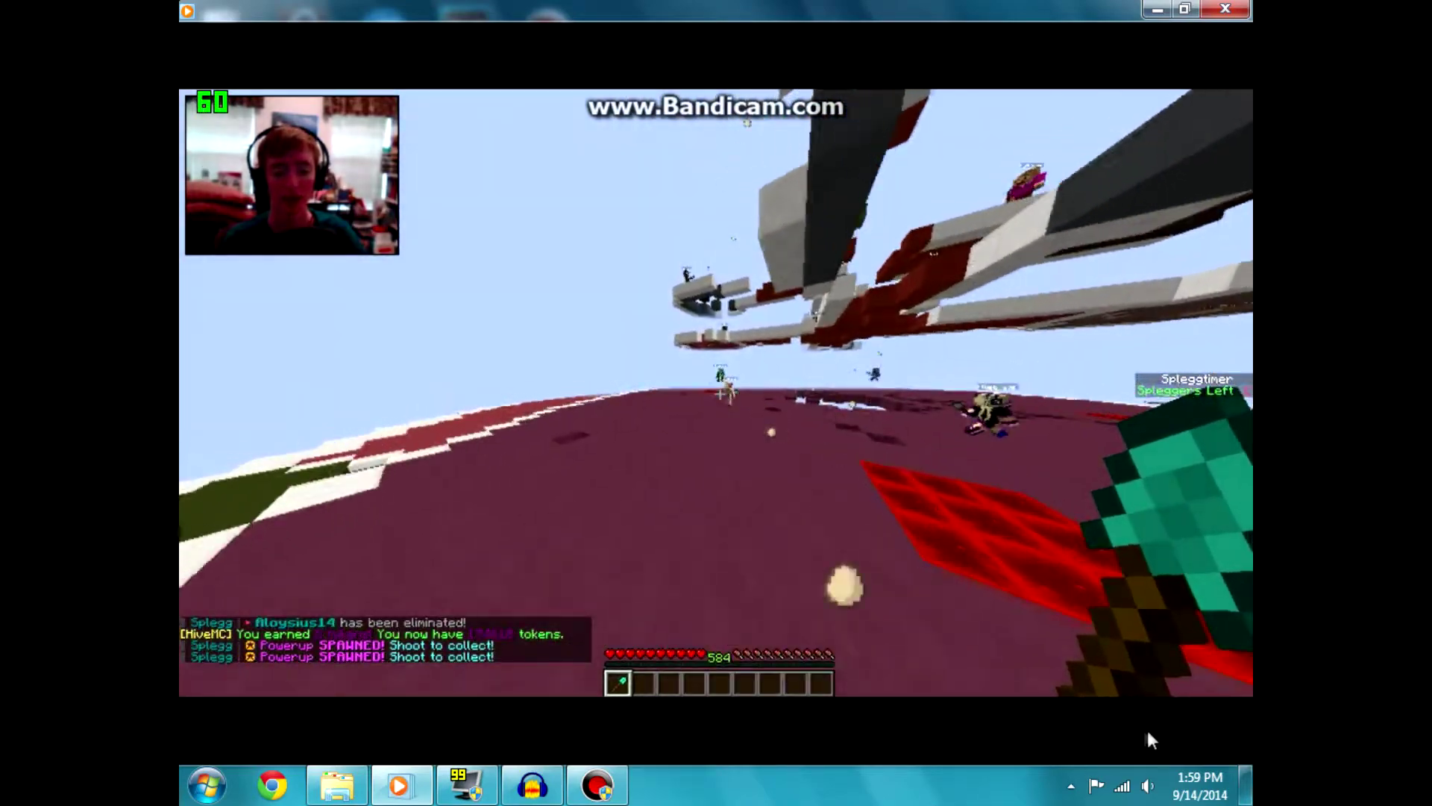
{"action": "mouse_move", "coordinate": [1087, 722]}
{"action": "left_click", "coordinate": [1119, 706]}
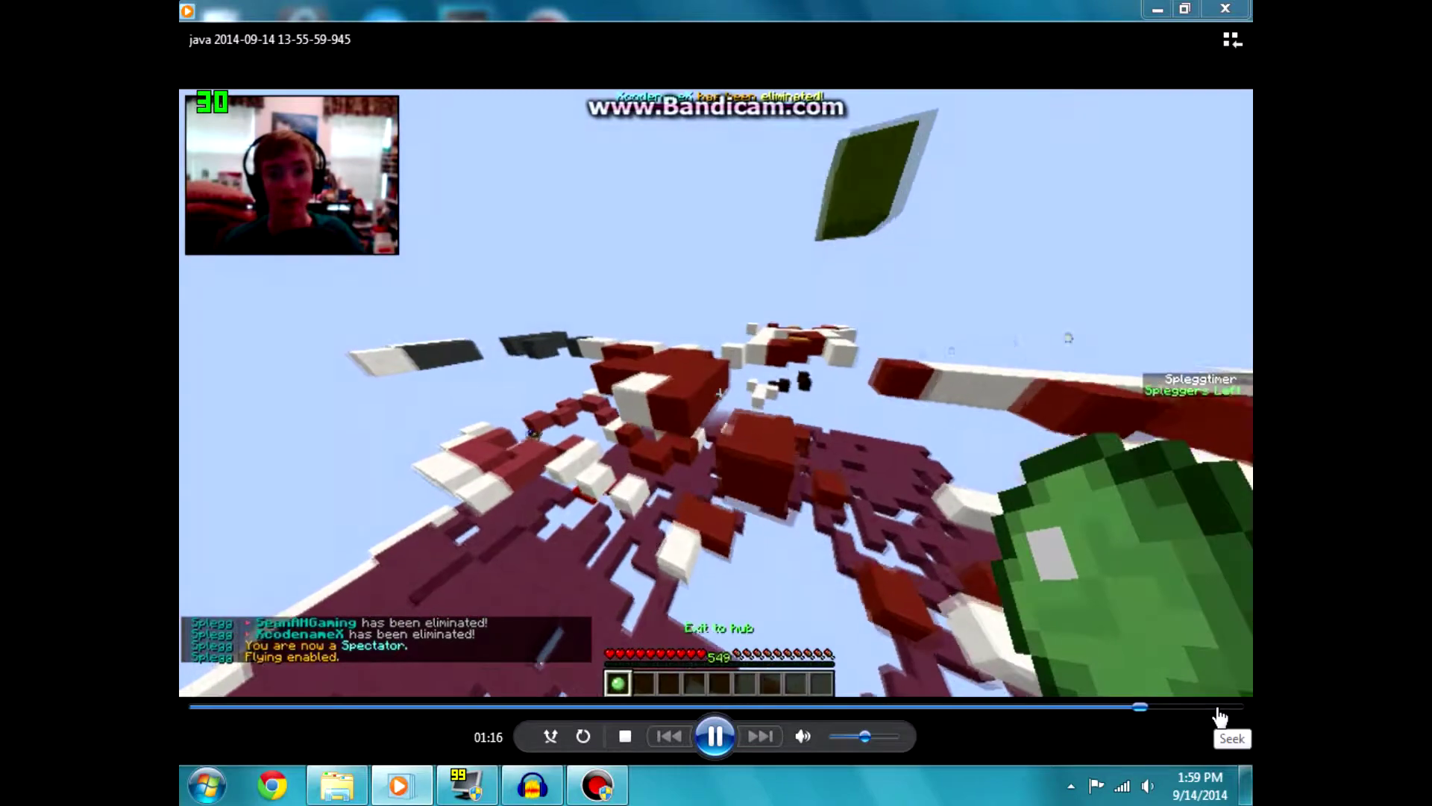
{"action": "left_click", "coordinate": [1221, 706]}
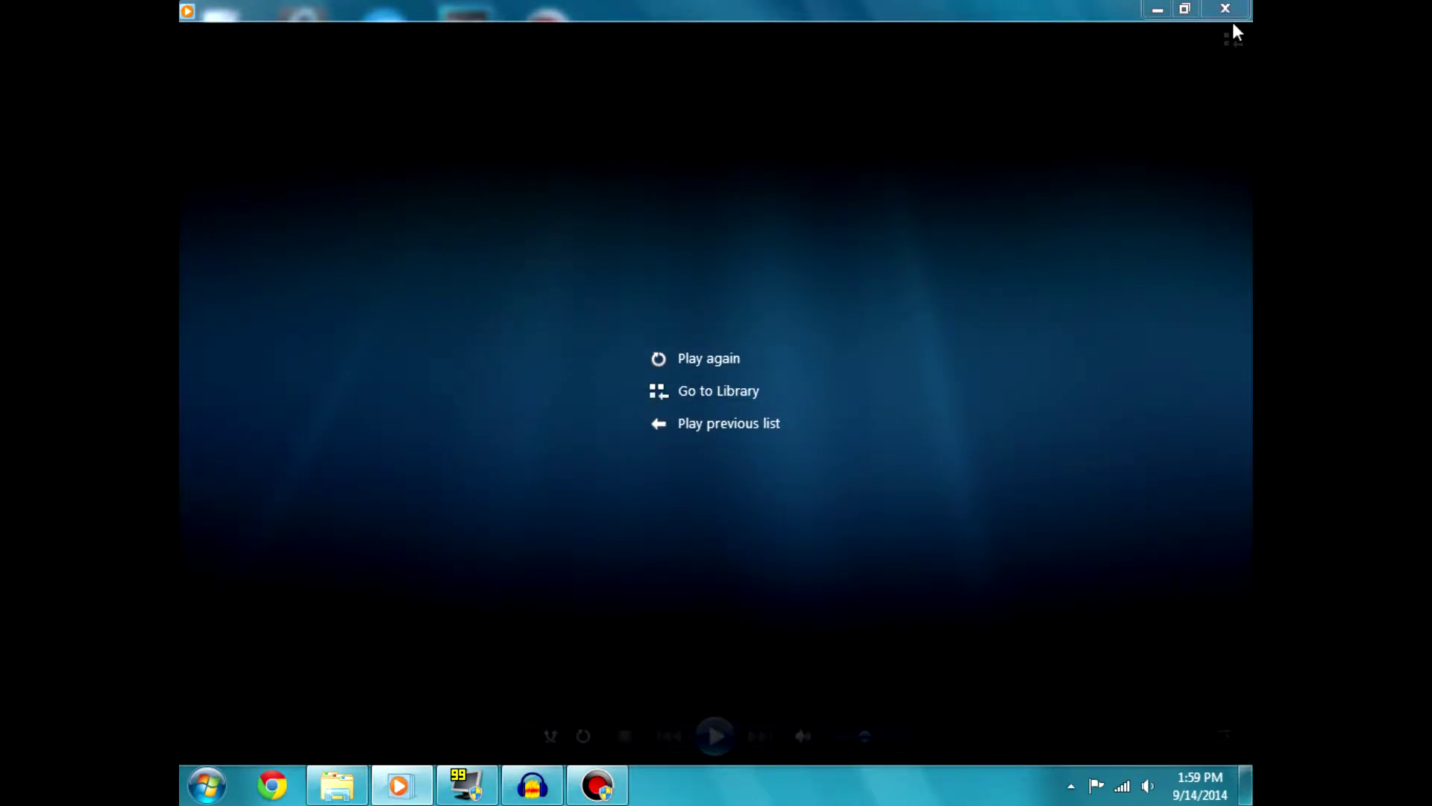
{"action": "left_click", "coordinate": [1226, 9]}
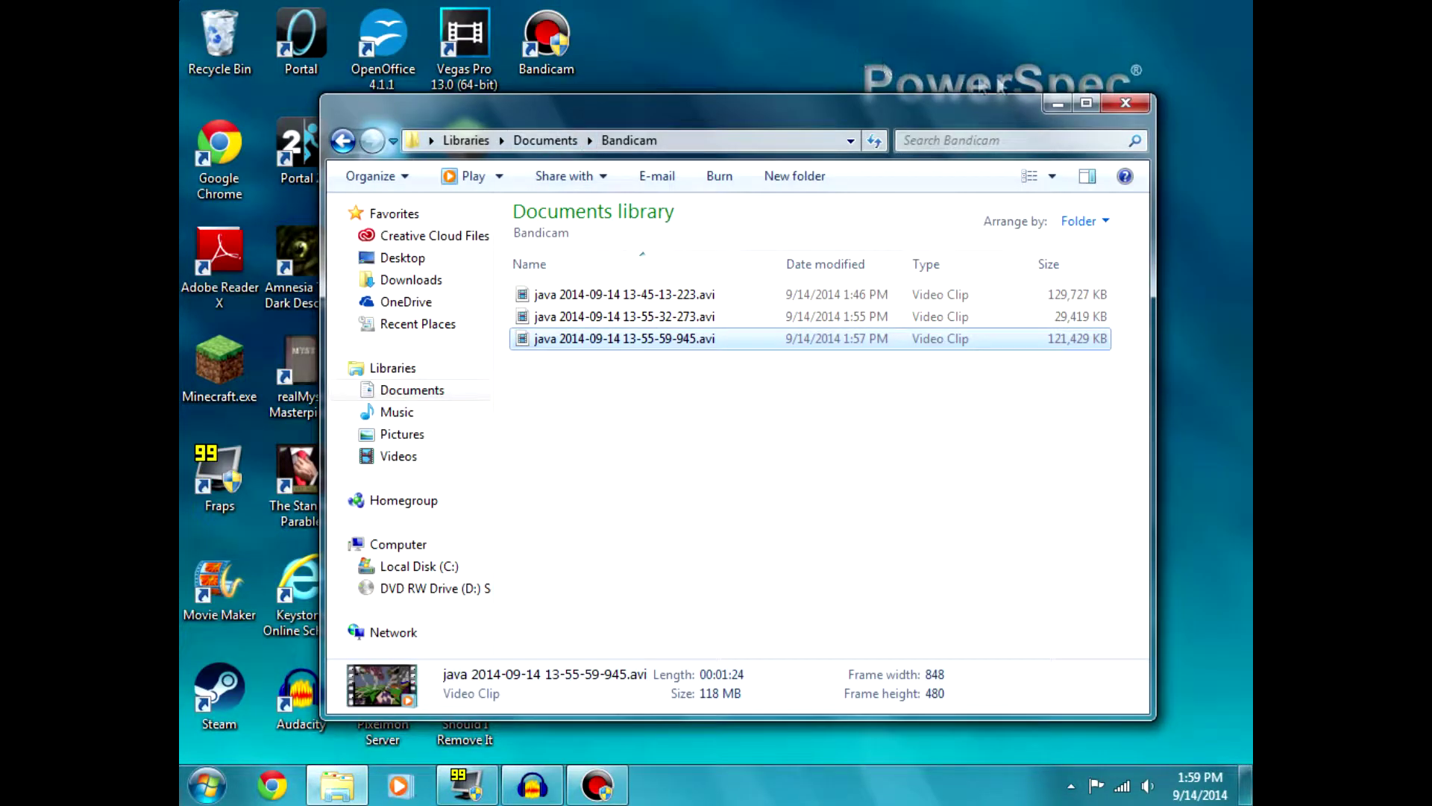
{"action": "left_click", "coordinate": [1114, 108]}
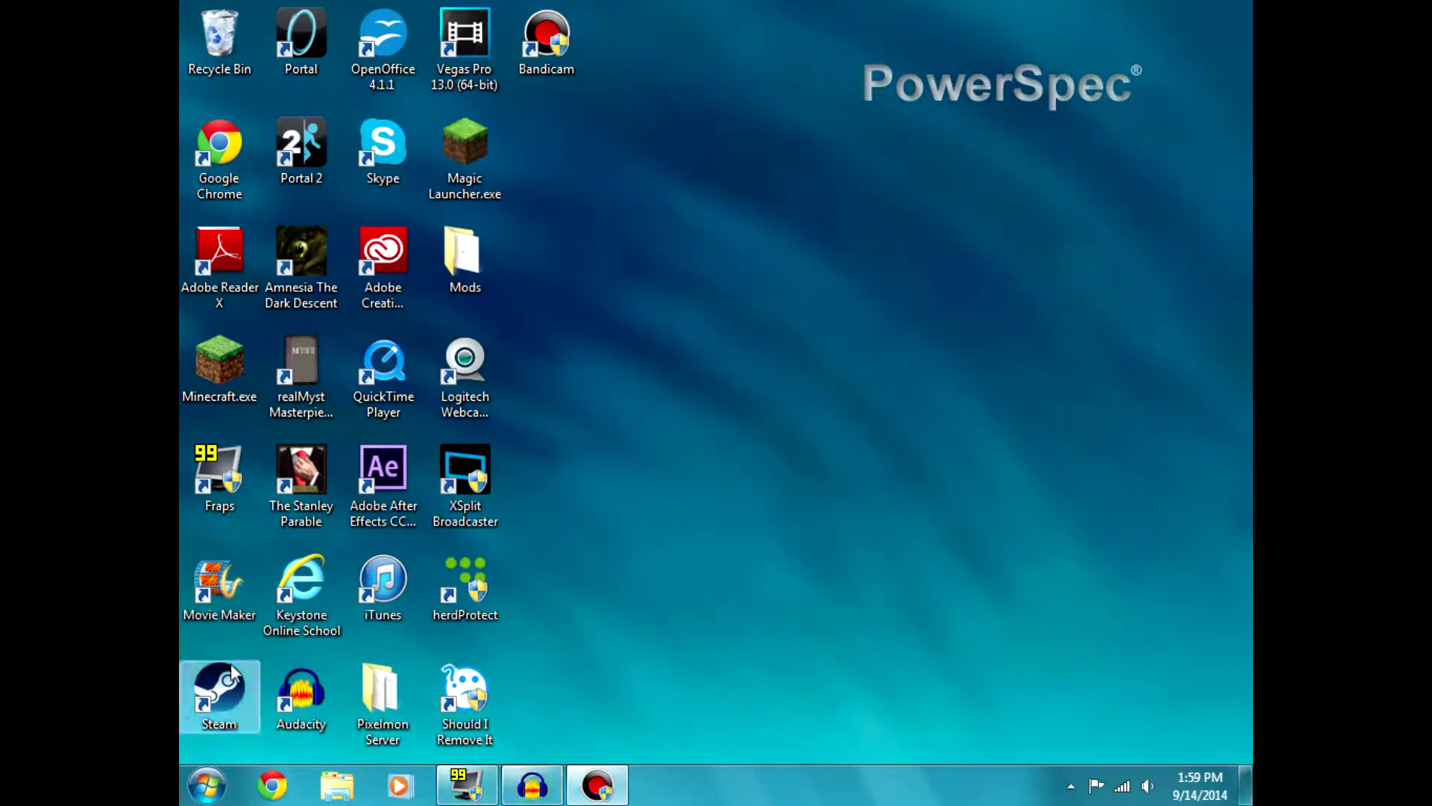
Check the running Audacity recording and the FRAPS window, minimizing each
{"action": "left_click", "coordinate": [527, 791]}
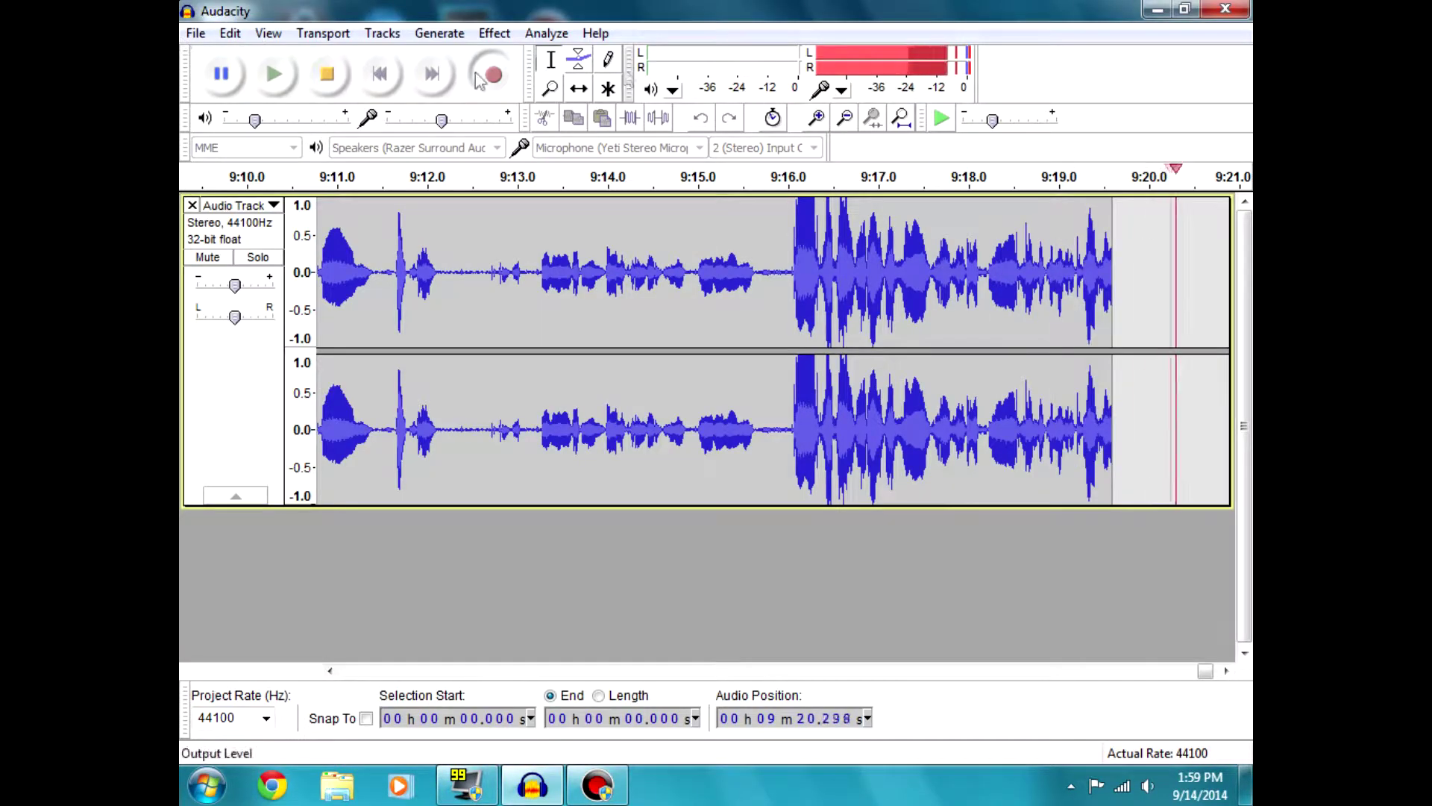
{"action": "left_click", "coordinate": [1154, 9]}
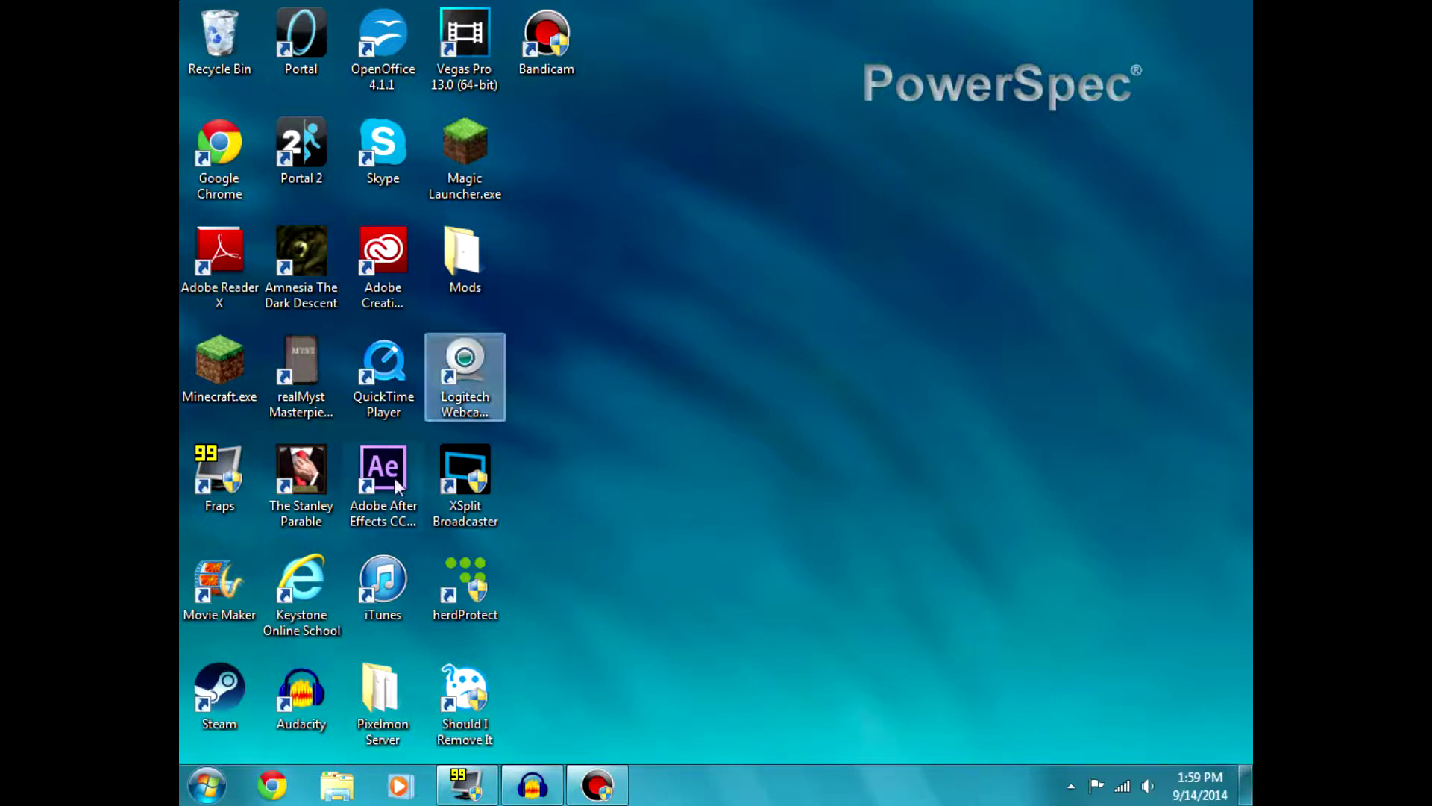
{"action": "left_click", "coordinate": [466, 784]}
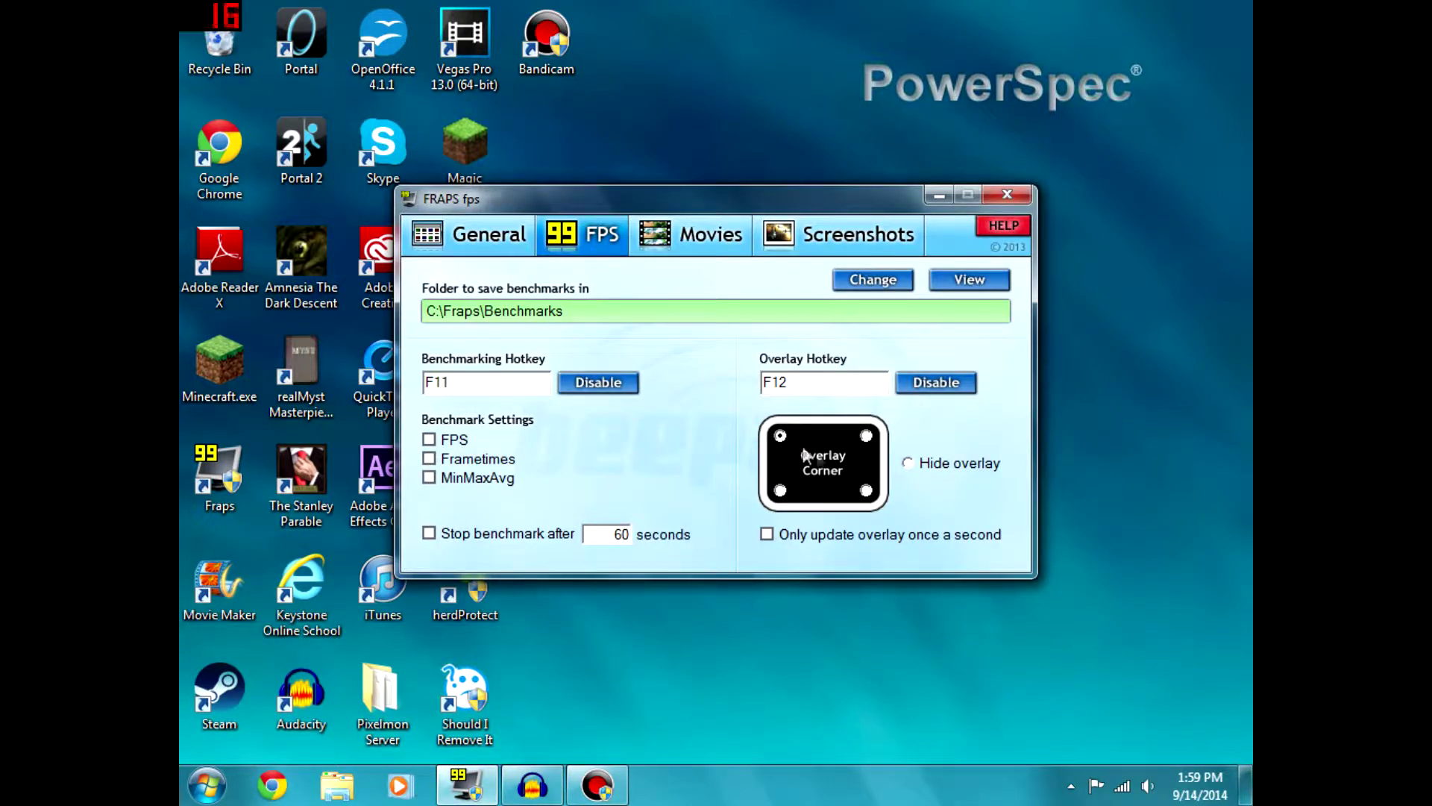
{"action": "left_click", "coordinate": [939, 196]}
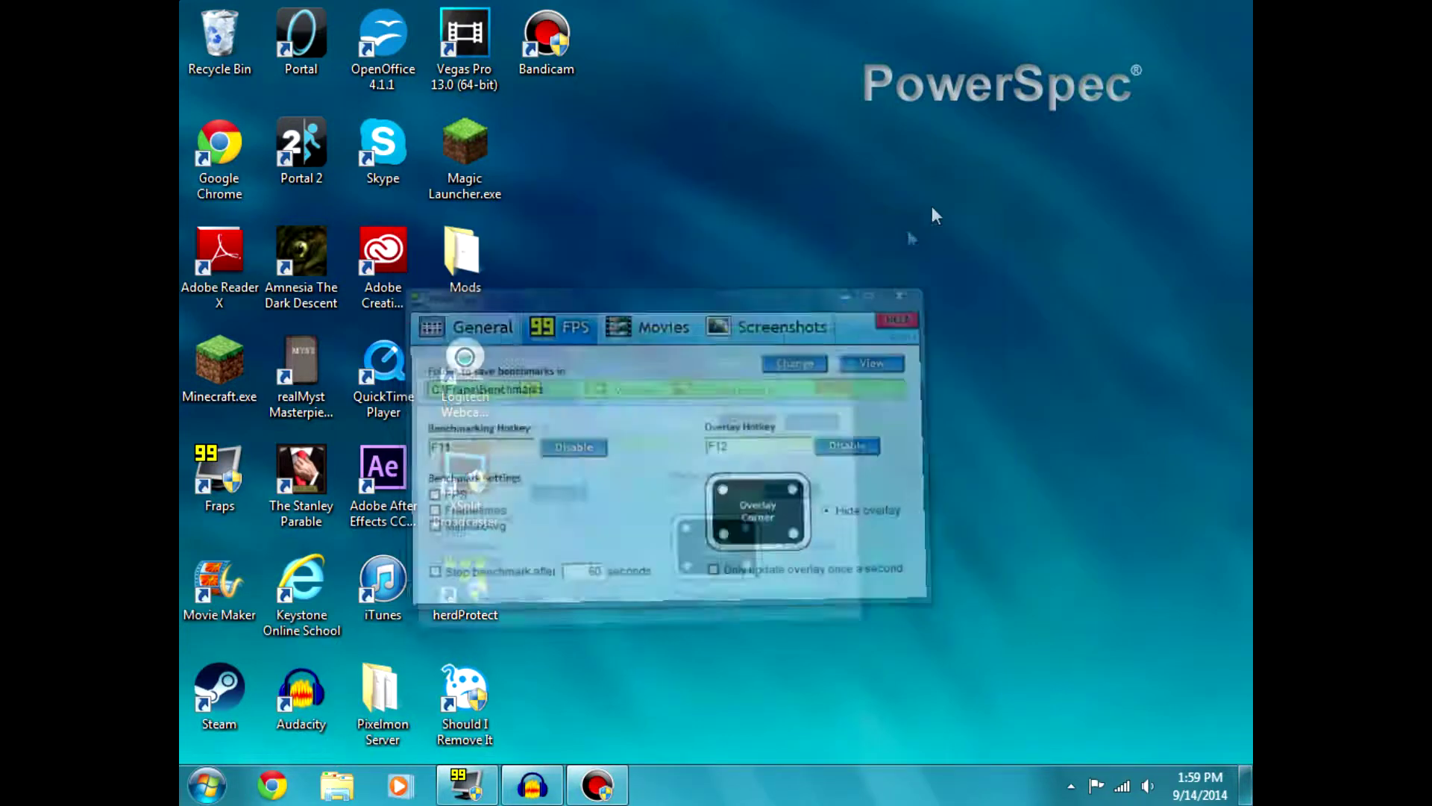
Launch Movie Maker without restoring the last project, and exit Bandicam
{"action": "double_click", "coordinate": [222, 588]}
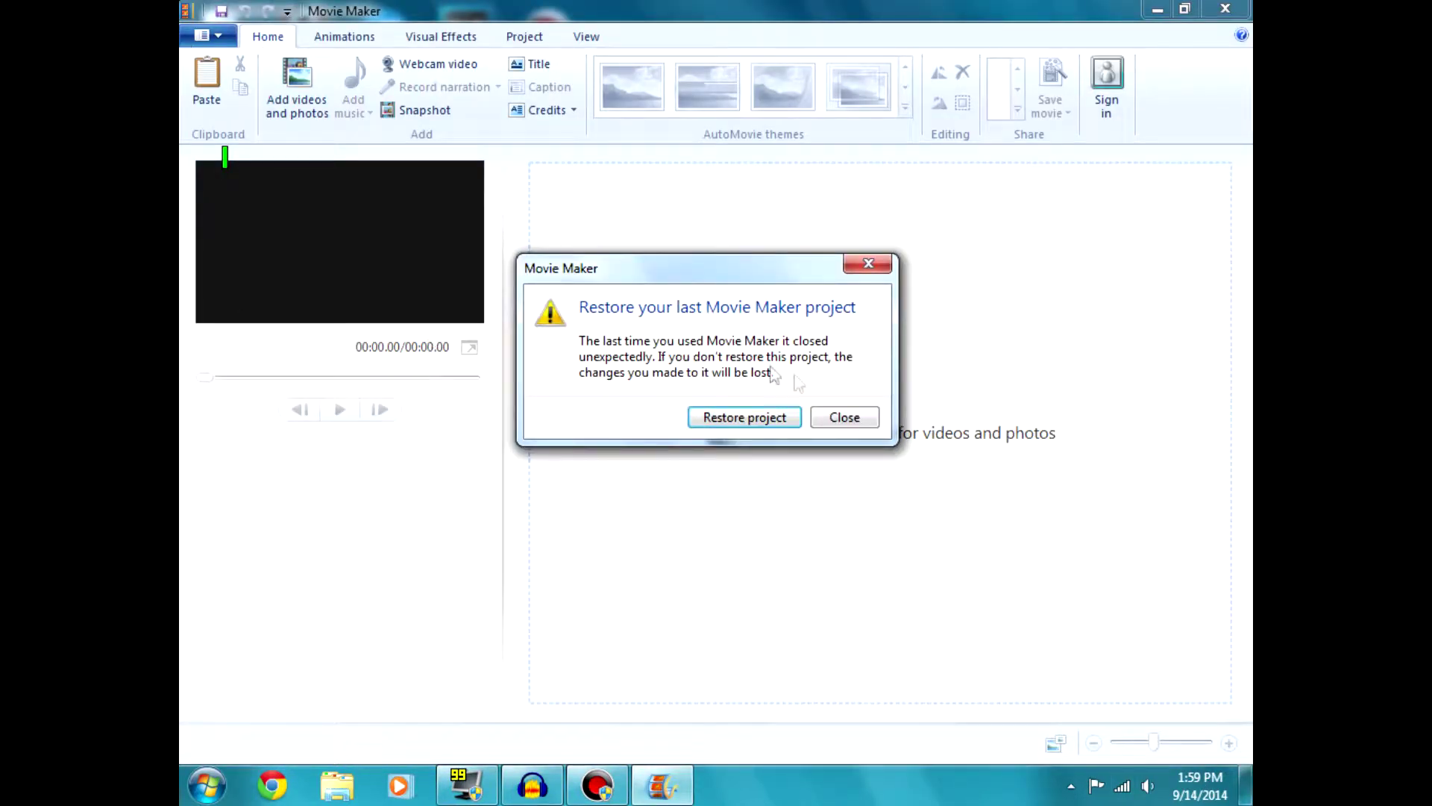
{"action": "left_click", "coordinate": [831, 420]}
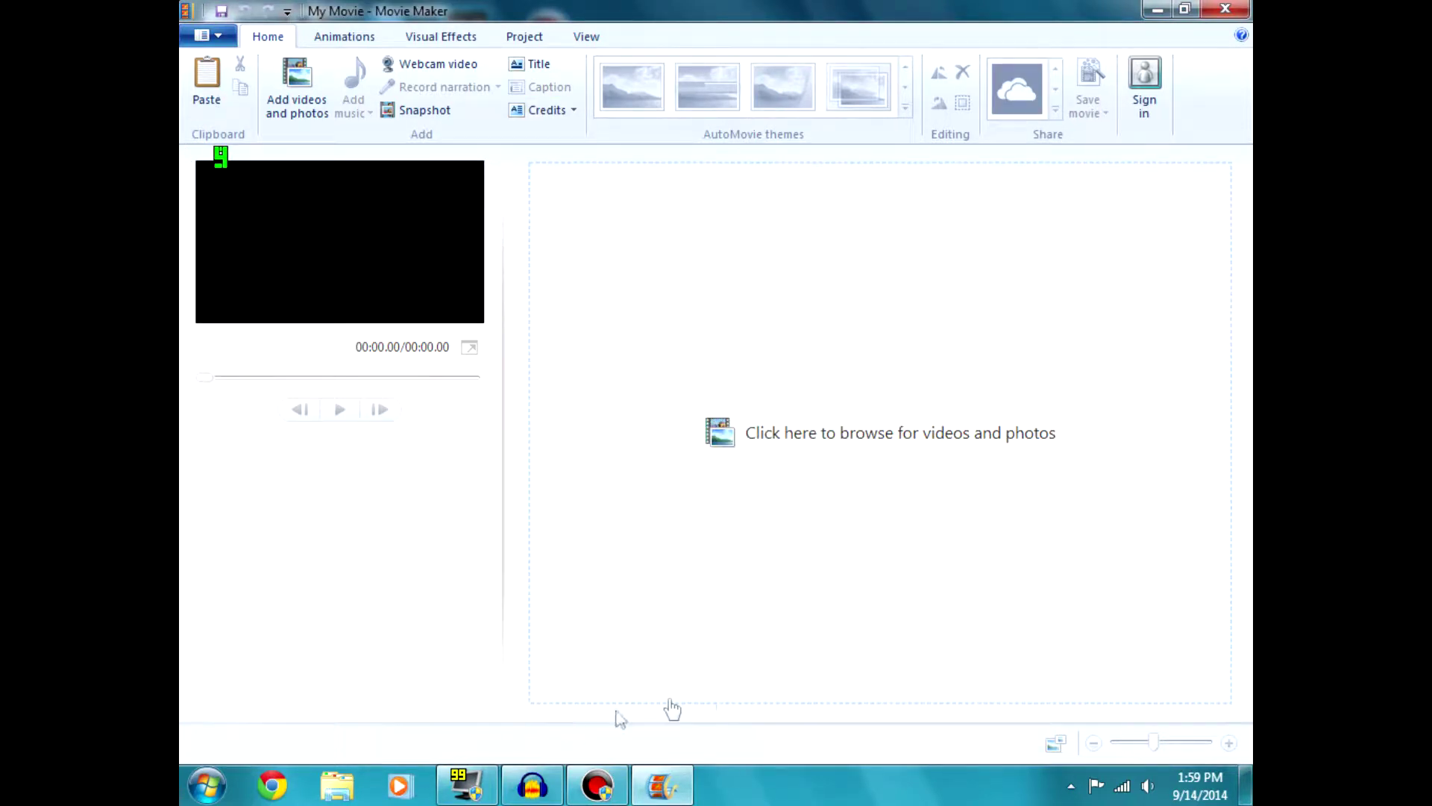
{"action": "left_click", "coordinate": [684, 584]}
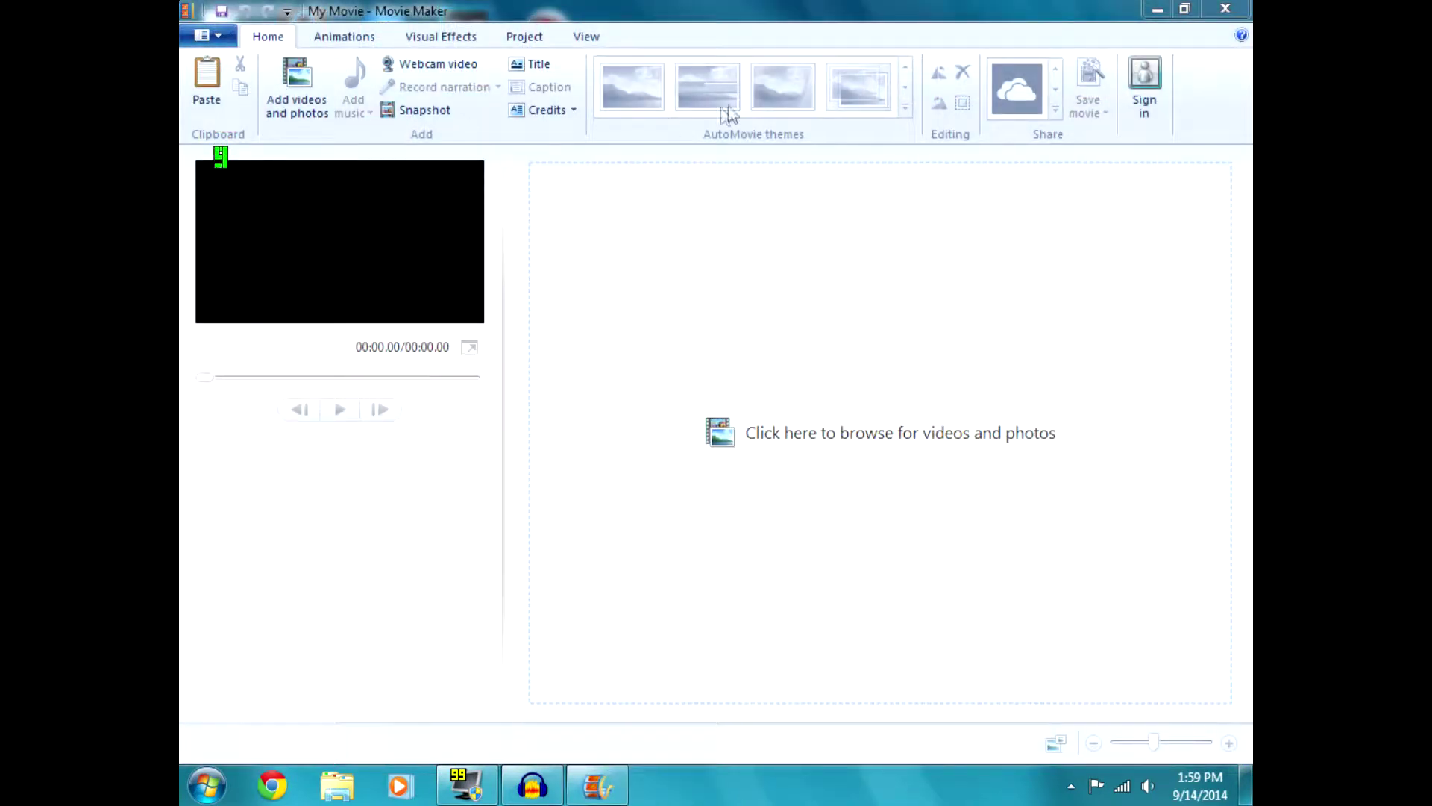
{"action": "left_click", "coordinate": [1020, 249]}
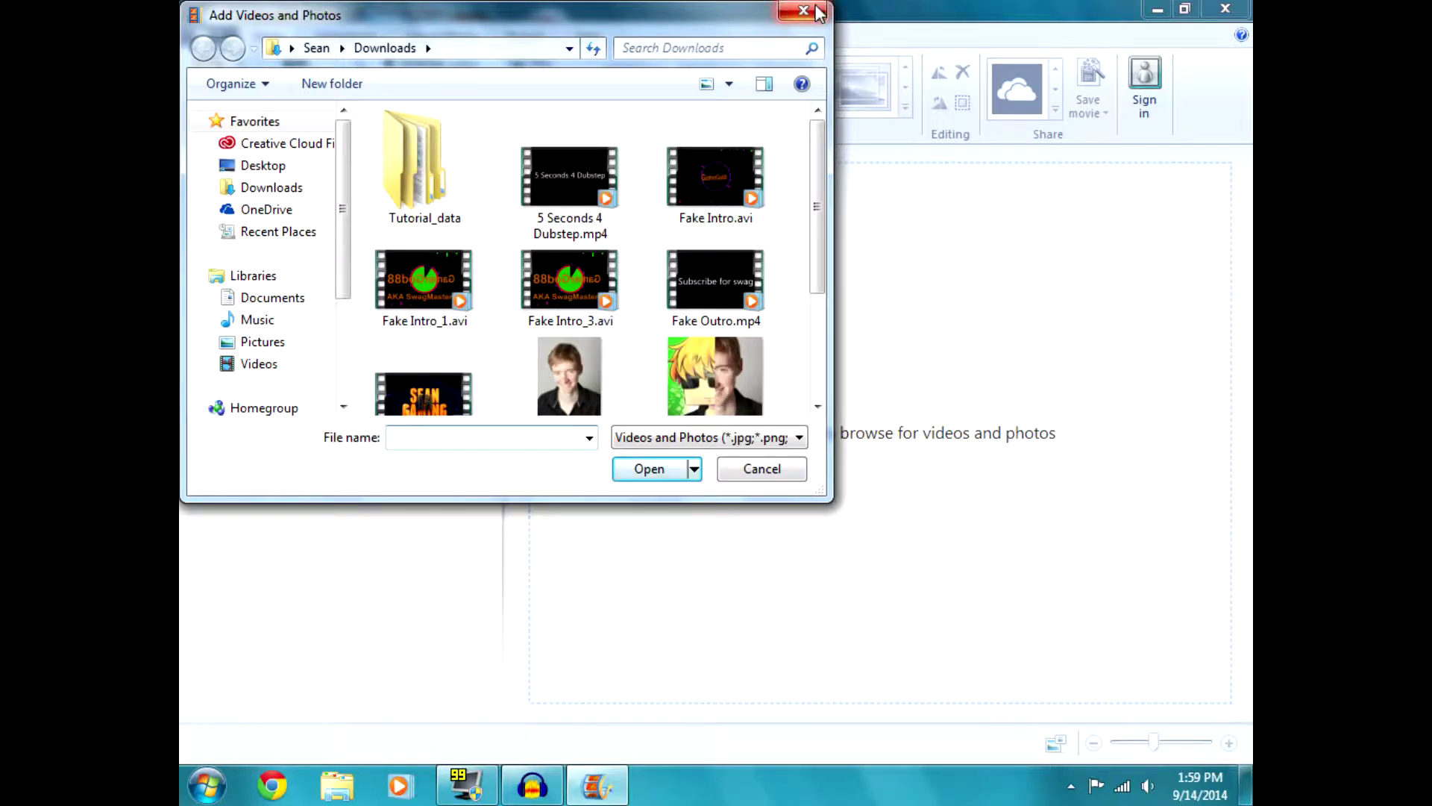
{"action": "left_click", "coordinate": [805, 10]}
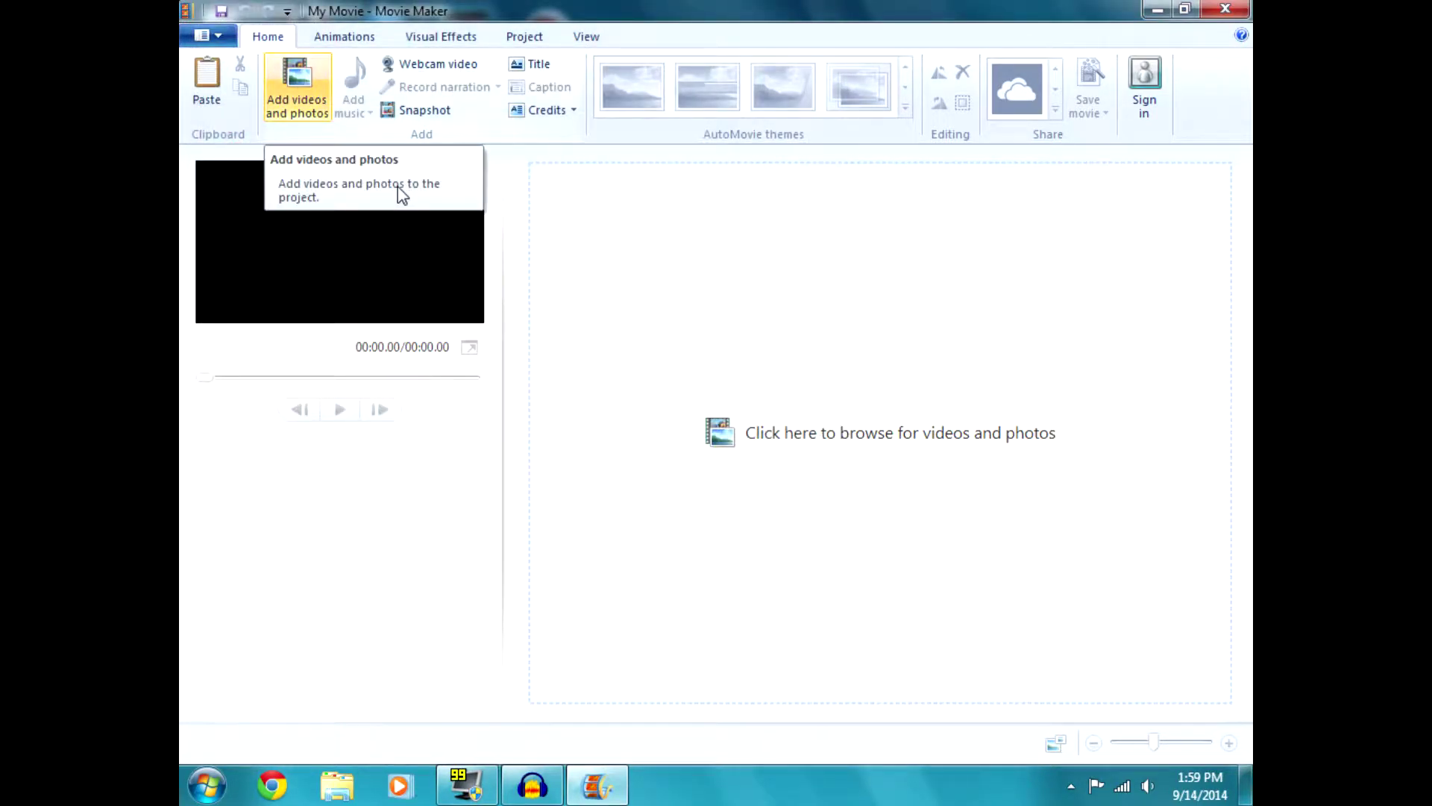
{"action": "left_click", "coordinate": [741, 467]}
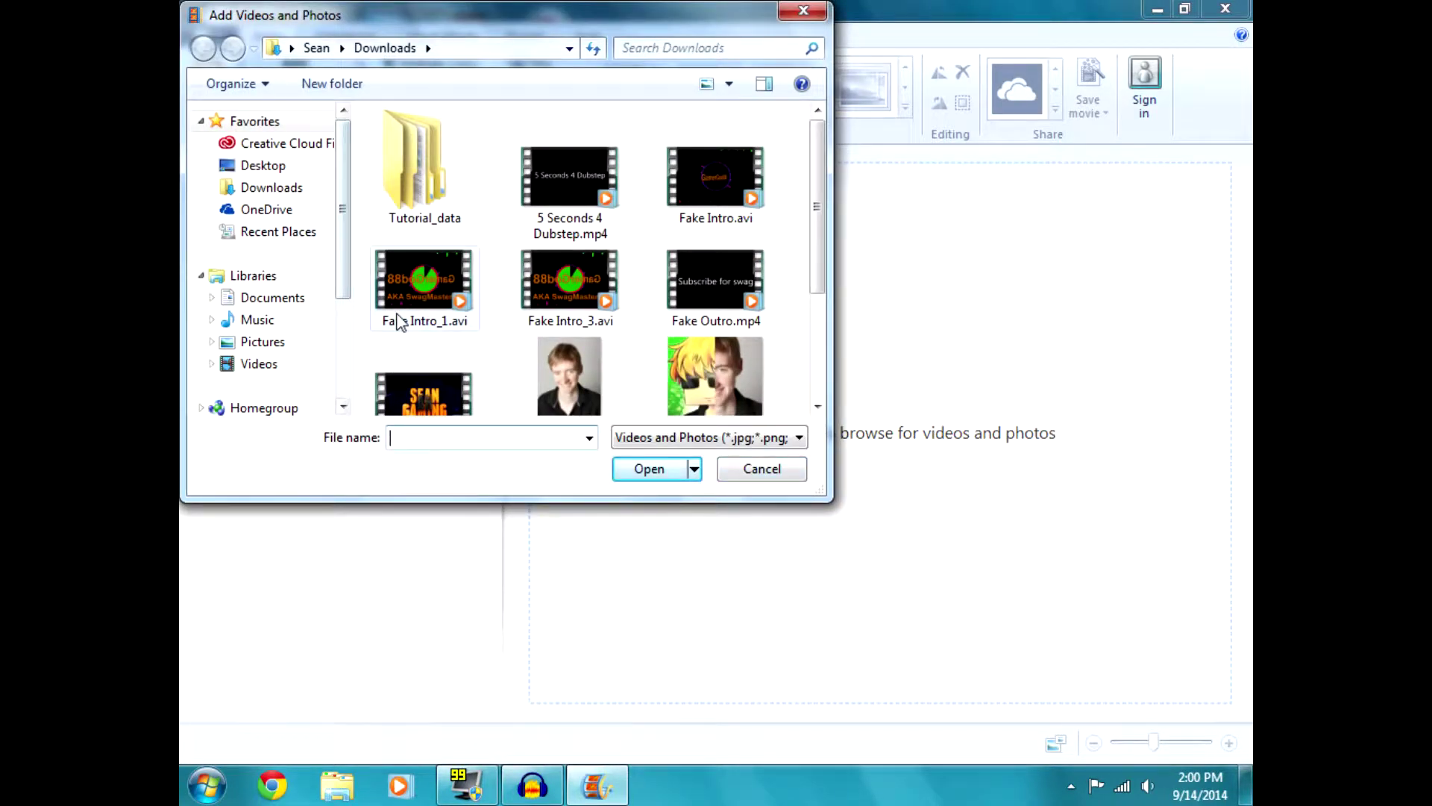
{"action": "left_click", "coordinate": [803, 12]}
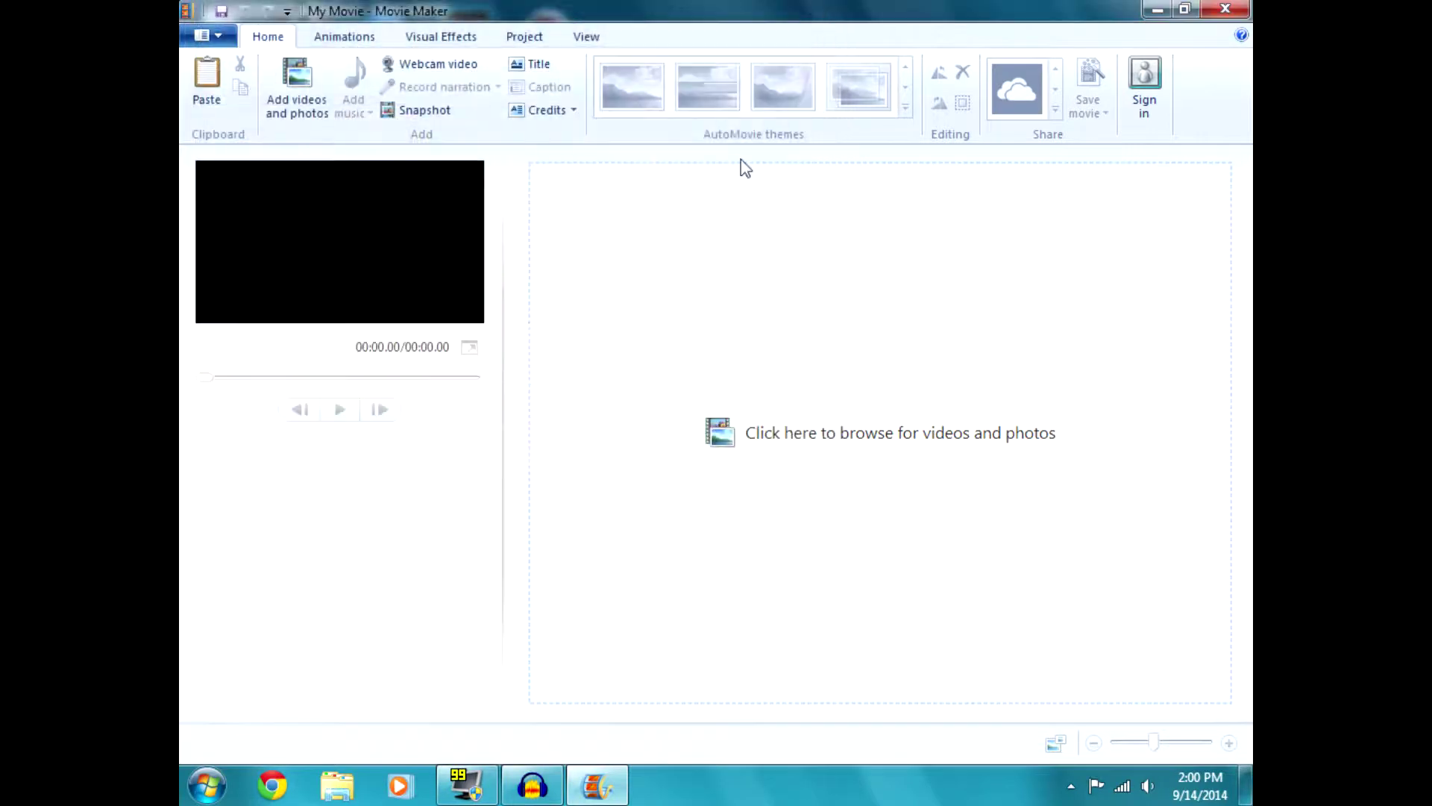
Start adding videos to the project and browse to the Bandicam folder in the Documents library
{"action": "left_click", "coordinate": [299, 73]}
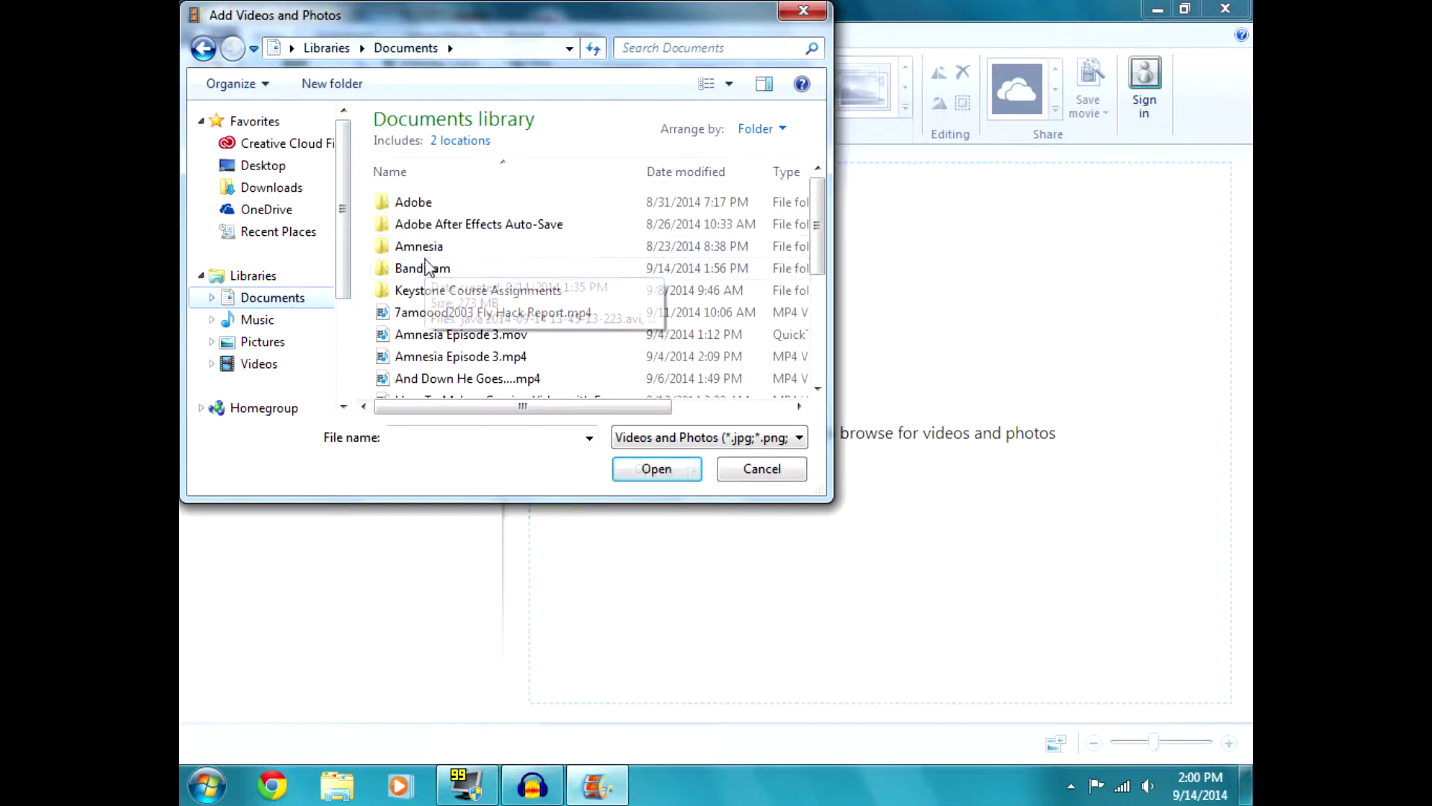
{"action": "double_click", "coordinate": [429, 268]}
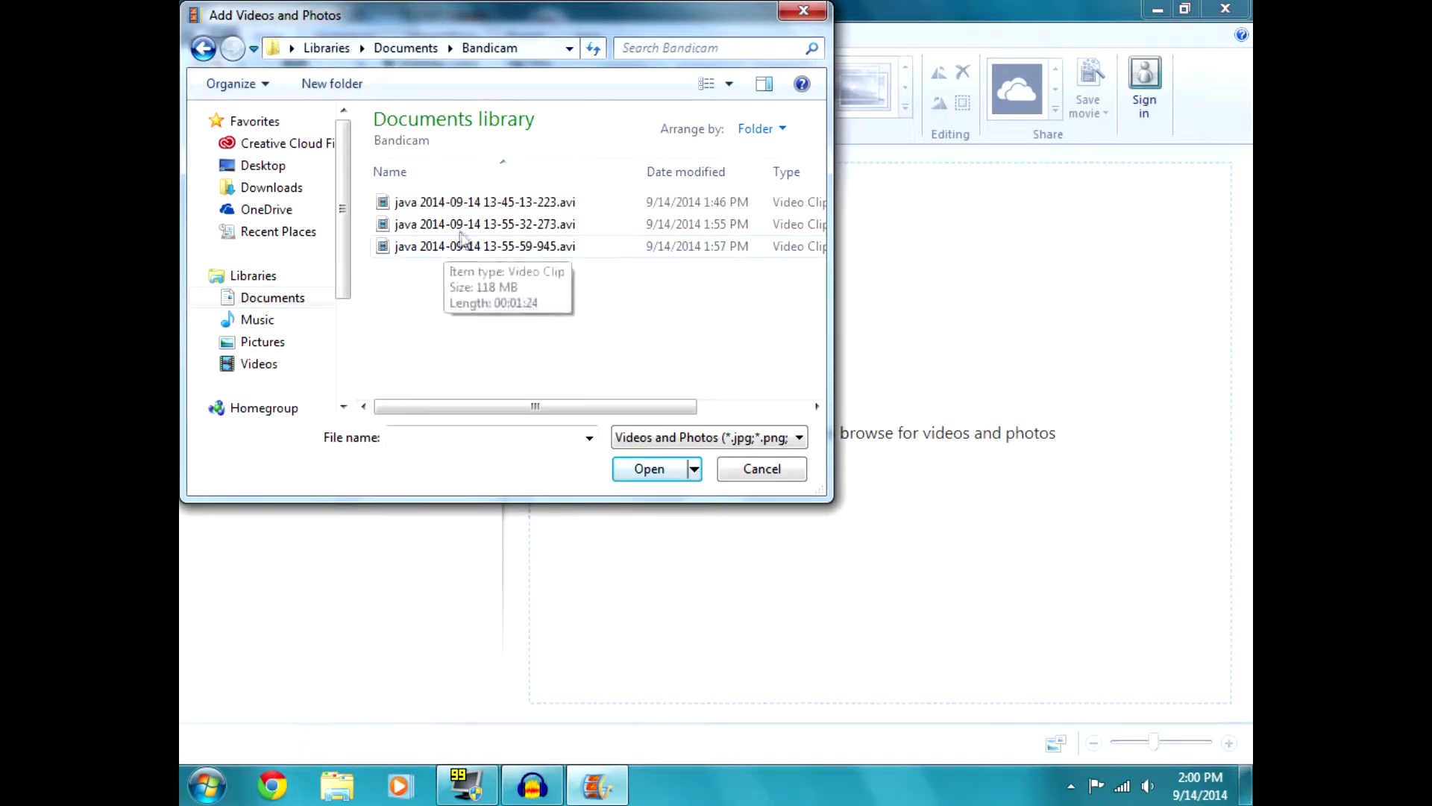
{"action": "left_click", "coordinate": [477, 227]}
{"action": "key", "text": "ctrl+c"}
{"action": "key", "text": "ctrl+v"}
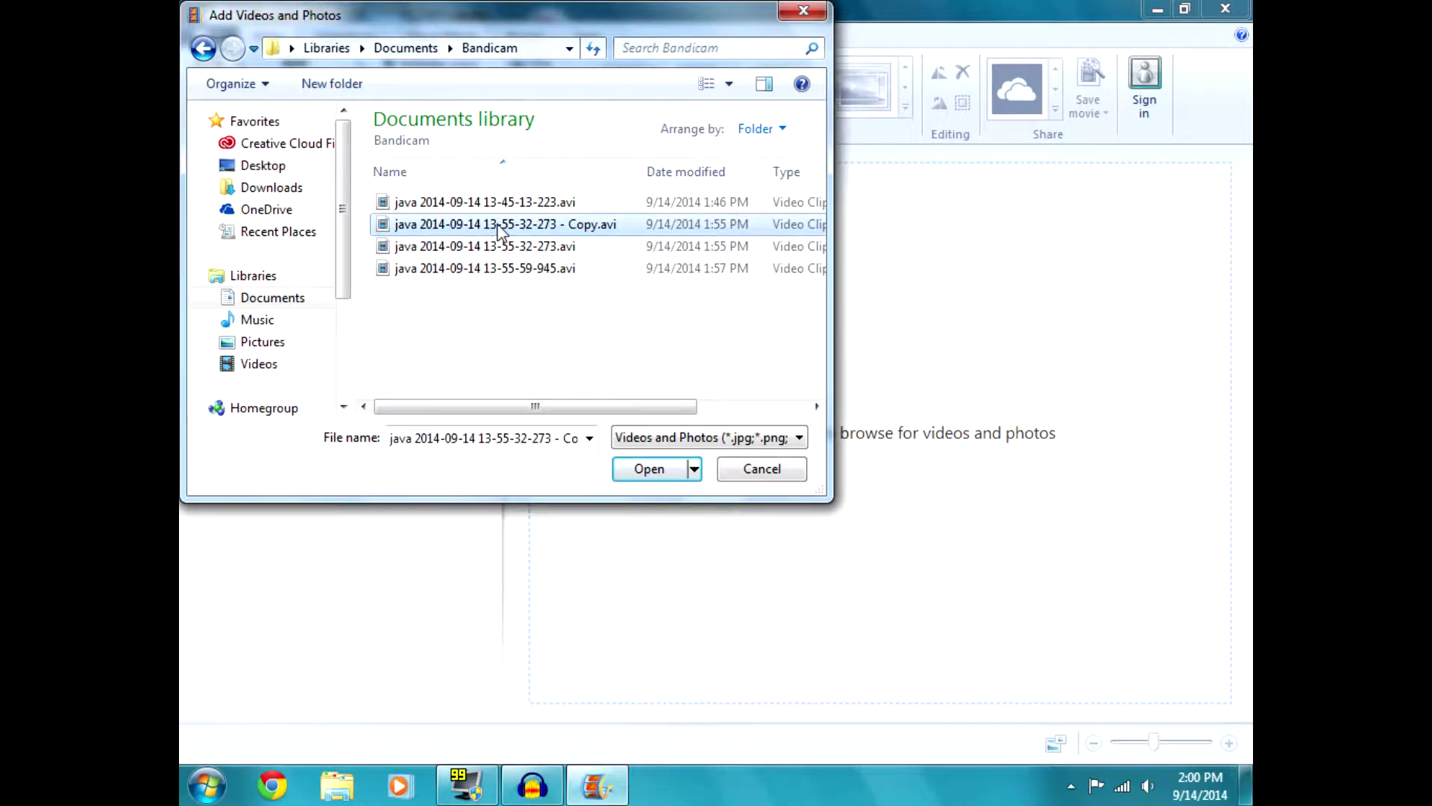
{"action": "right_click", "coordinate": [498, 224]}
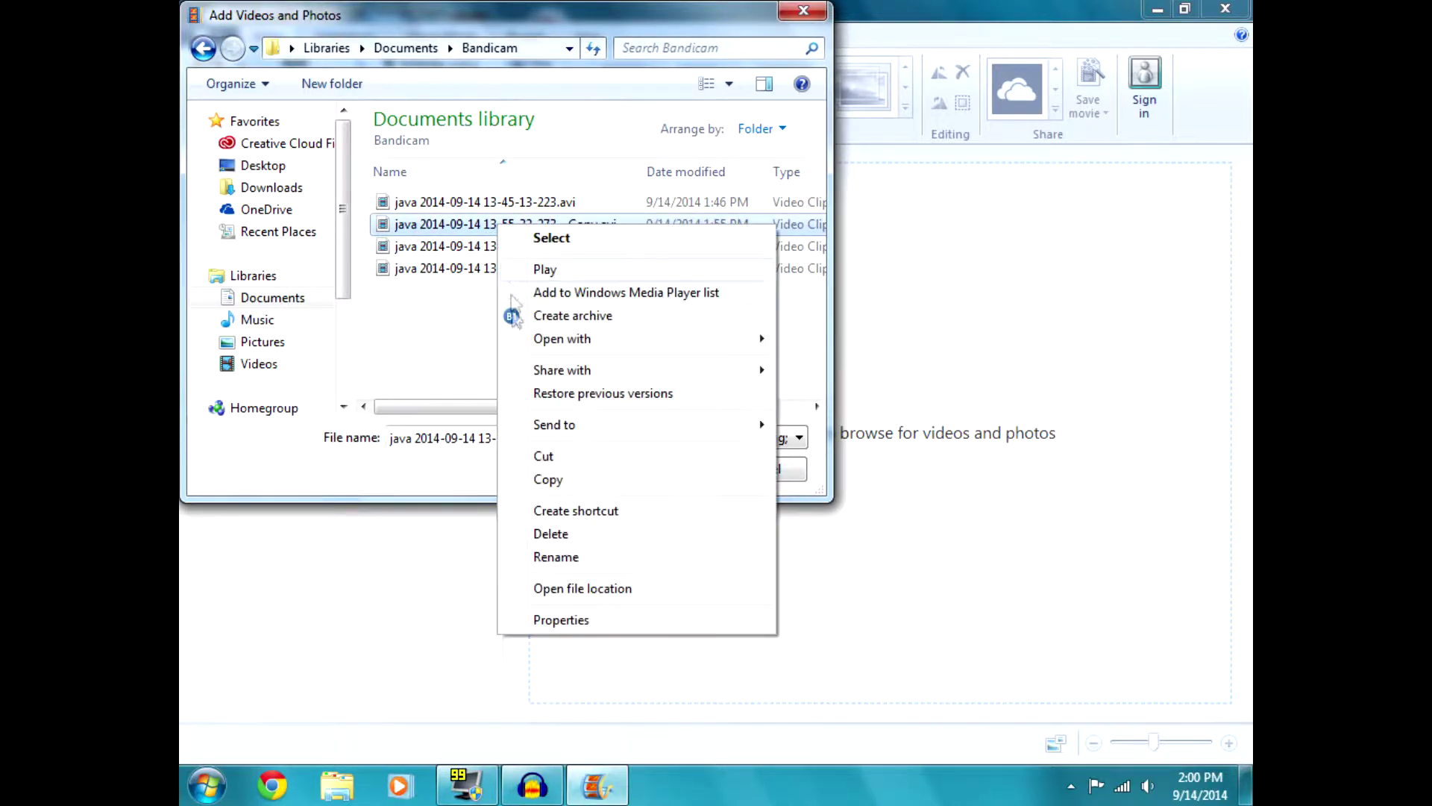
{"action": "left_click", "coordinate": [543, 533]}
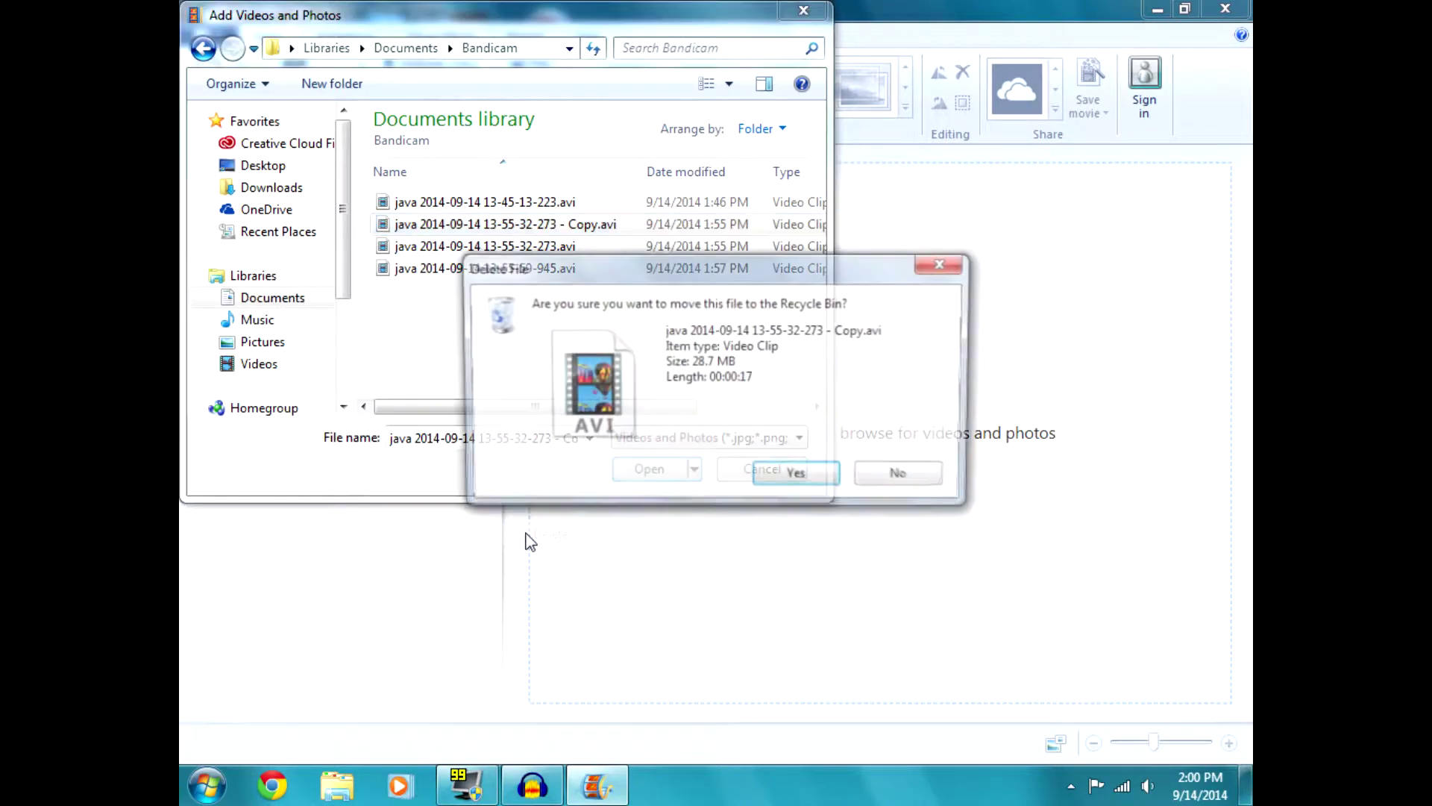
{"action": "left_click", "coordinate": [762, 480]}
{"action": "left_click", "coordinate": [519, 228]}
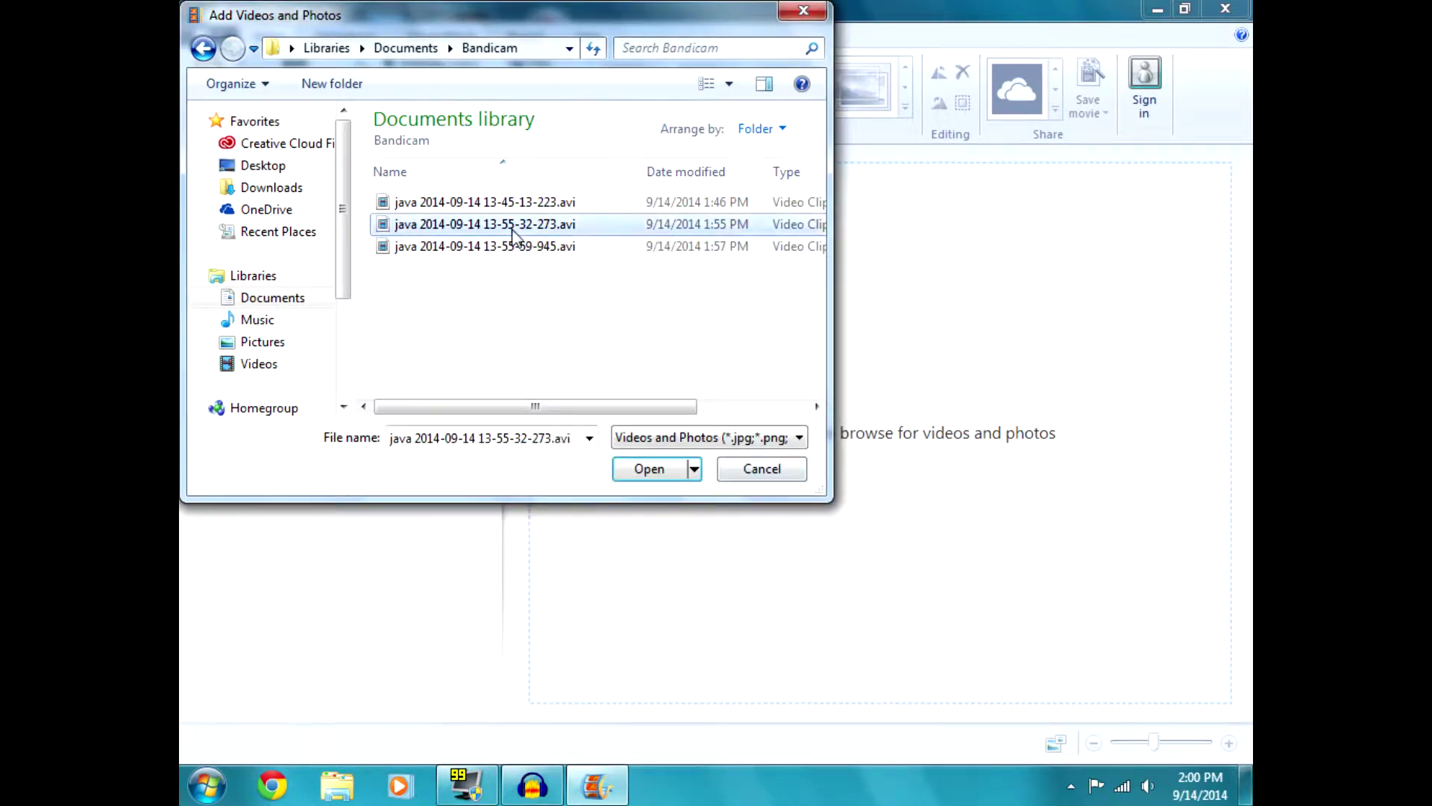
{"action": "left_click", "coordinate": [538, 248], "text": "ctrl"}
{"action": "left_click", "coordinate": [649, 468]}
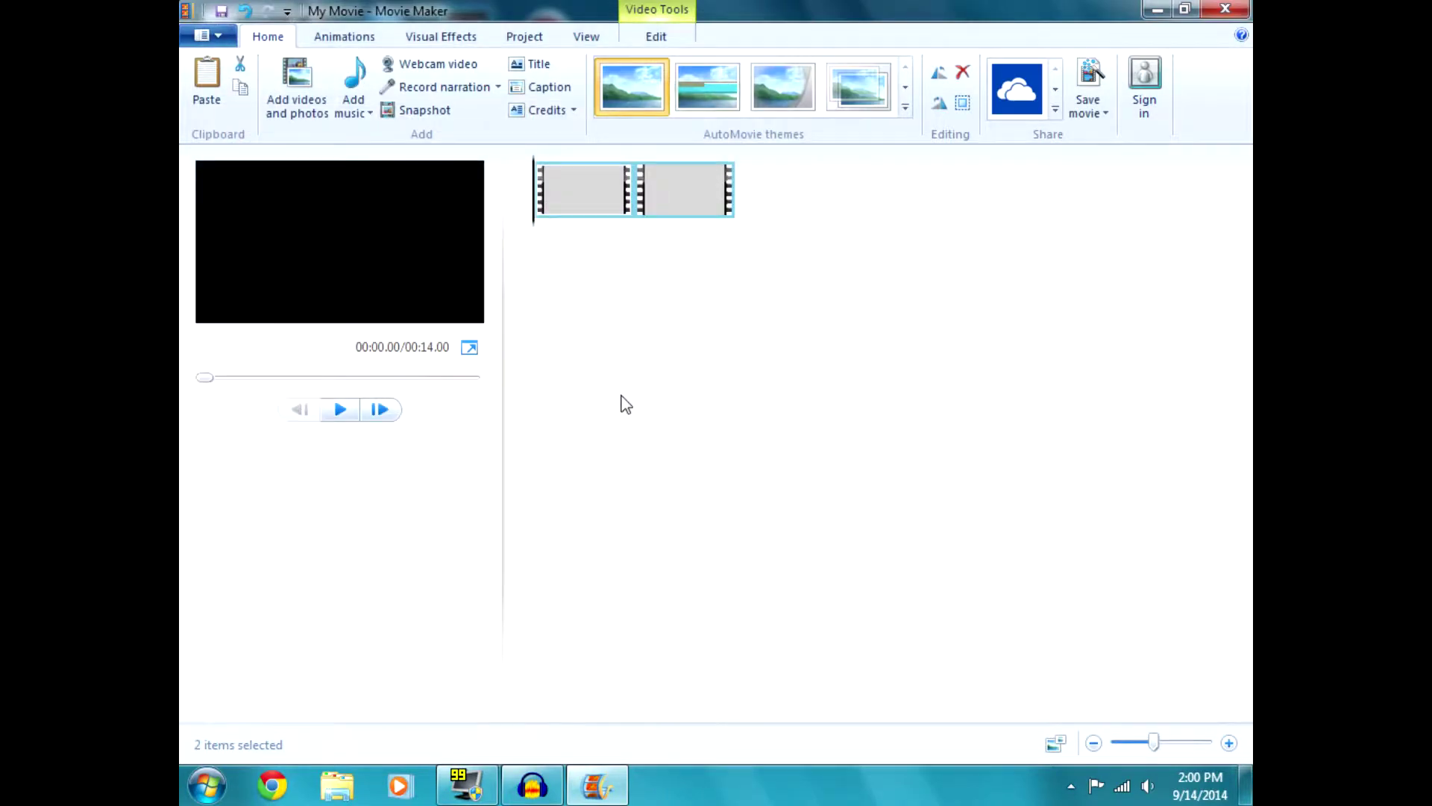
Preview the joined clips full screen, return to the editor, and briefly play the transition between the two clips
{"action": "left_click", "coordinate": [469, 349]}
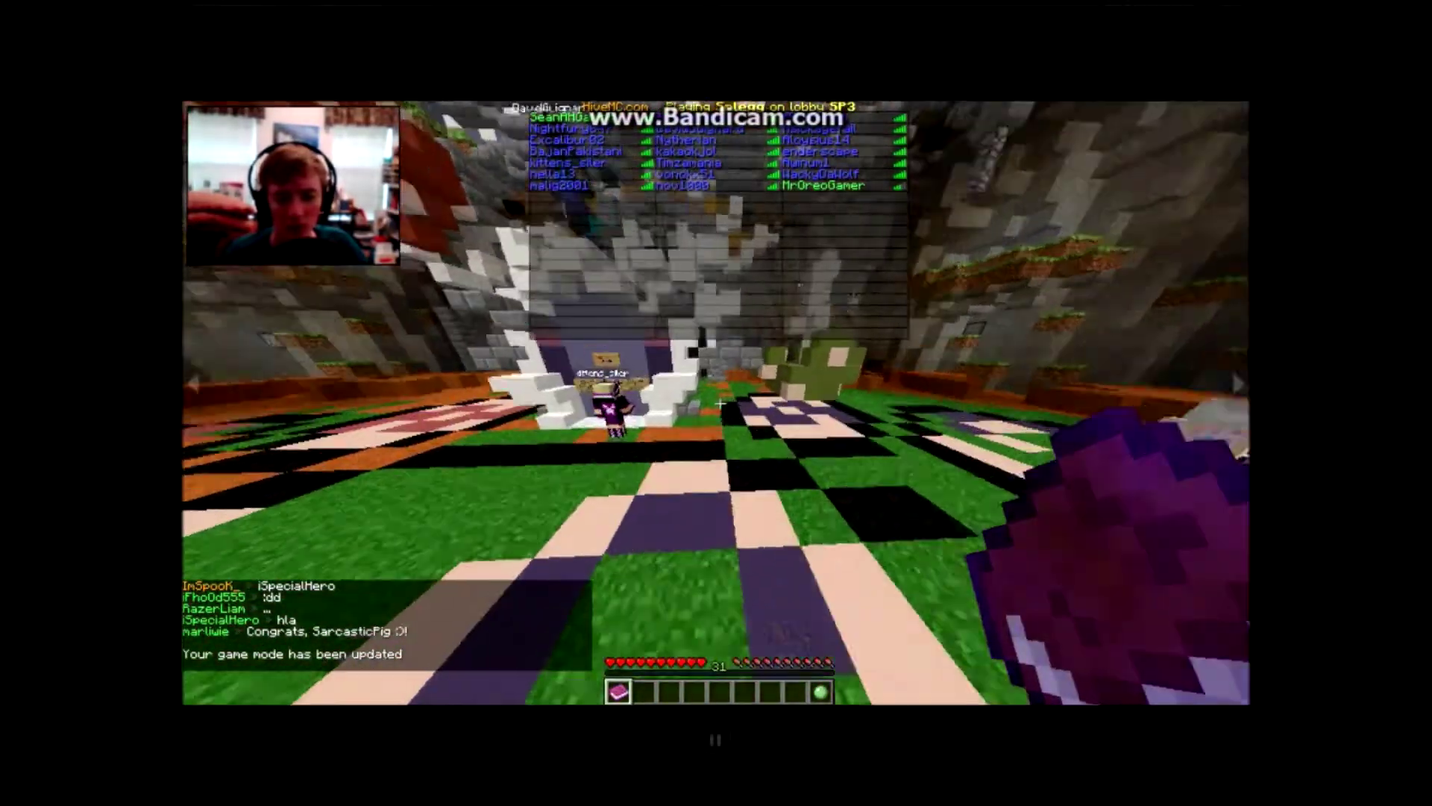
{"action": "mouse_move", "coordinate": [1232, 367]}
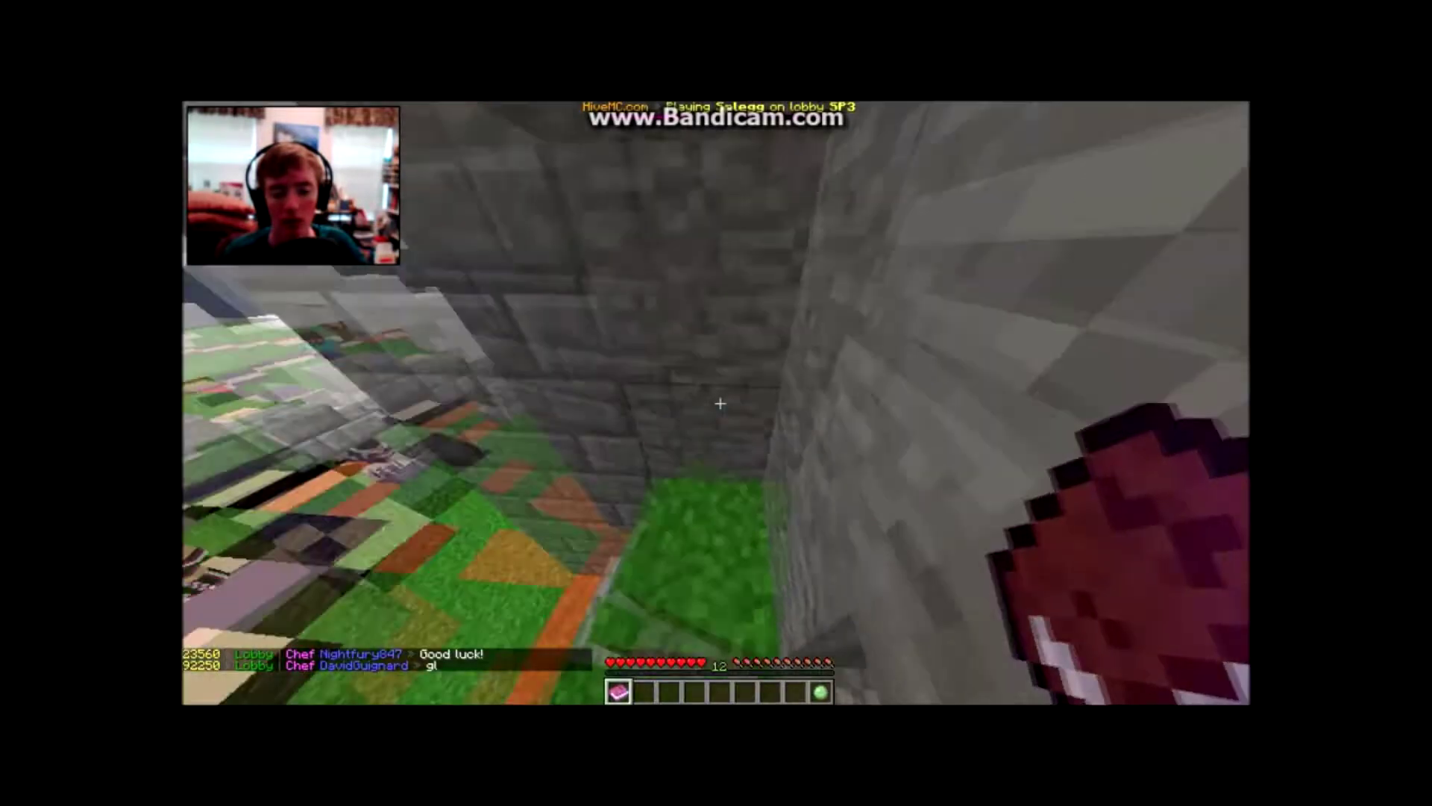
{"action": "mouse_move", "coordinate": [1232, 134]}
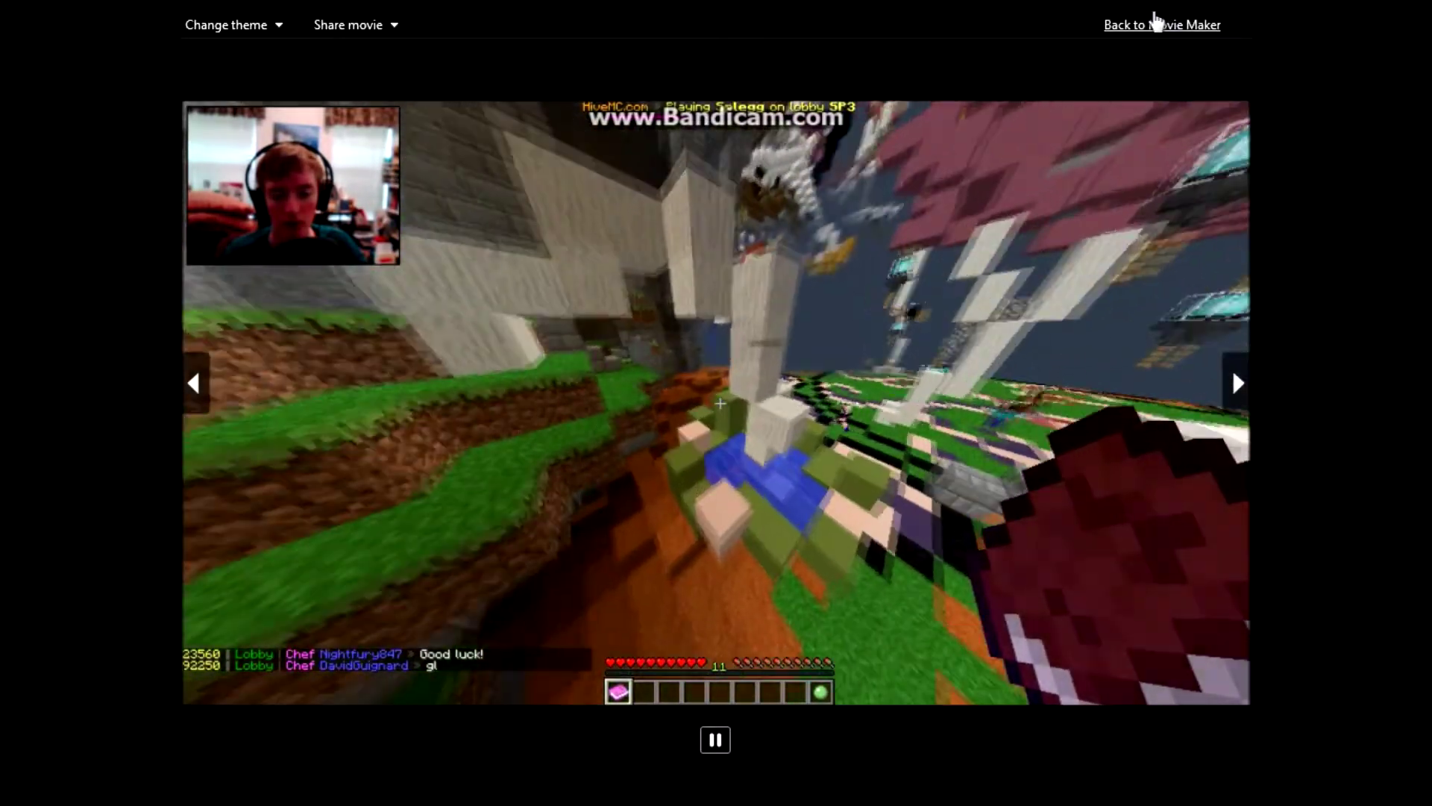
{"action": "left_click", "coordinate": [1156, 25]}
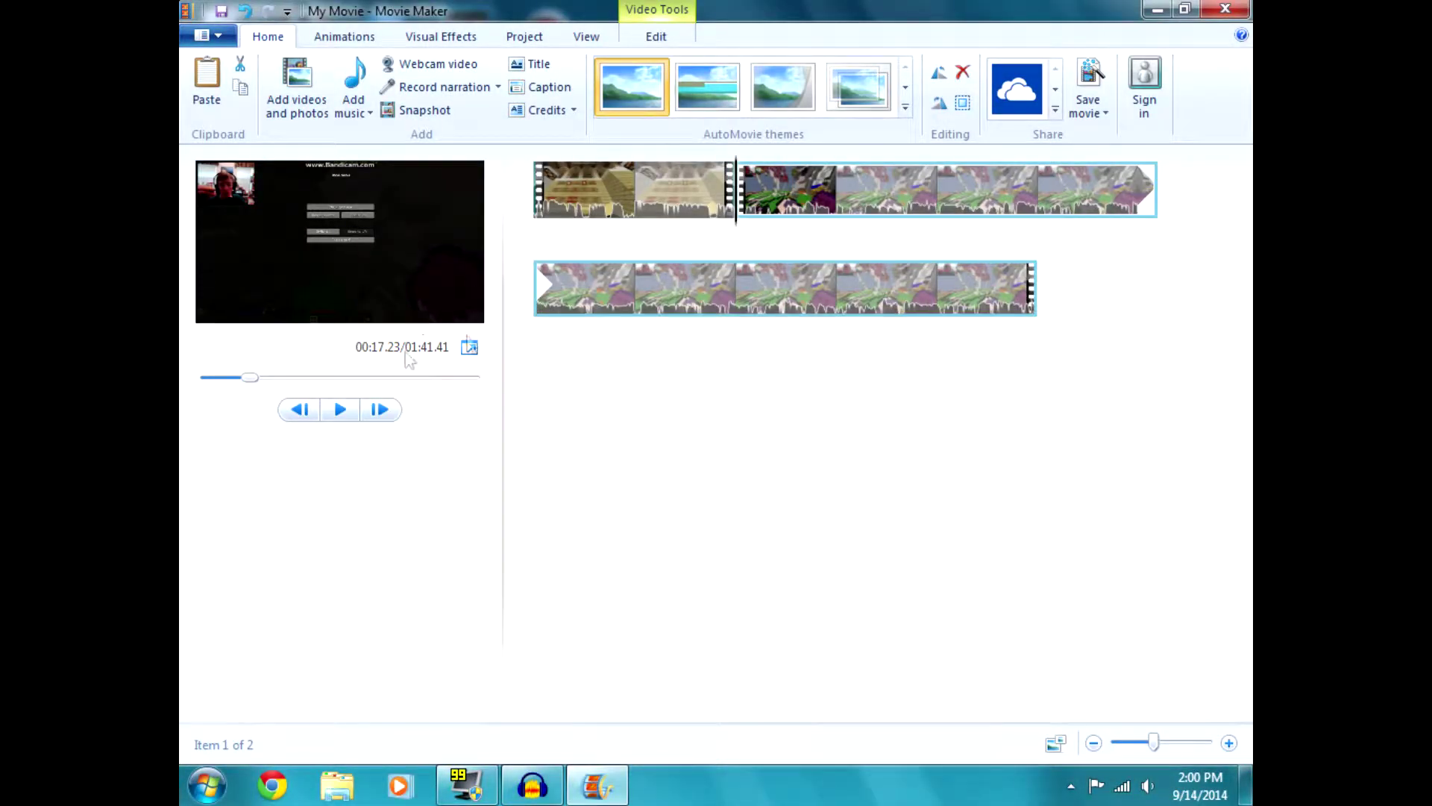
{"action": "left_click", "coordinate": [338, 411]}
{"action": "left_click", "coordinate": [340, 411]}
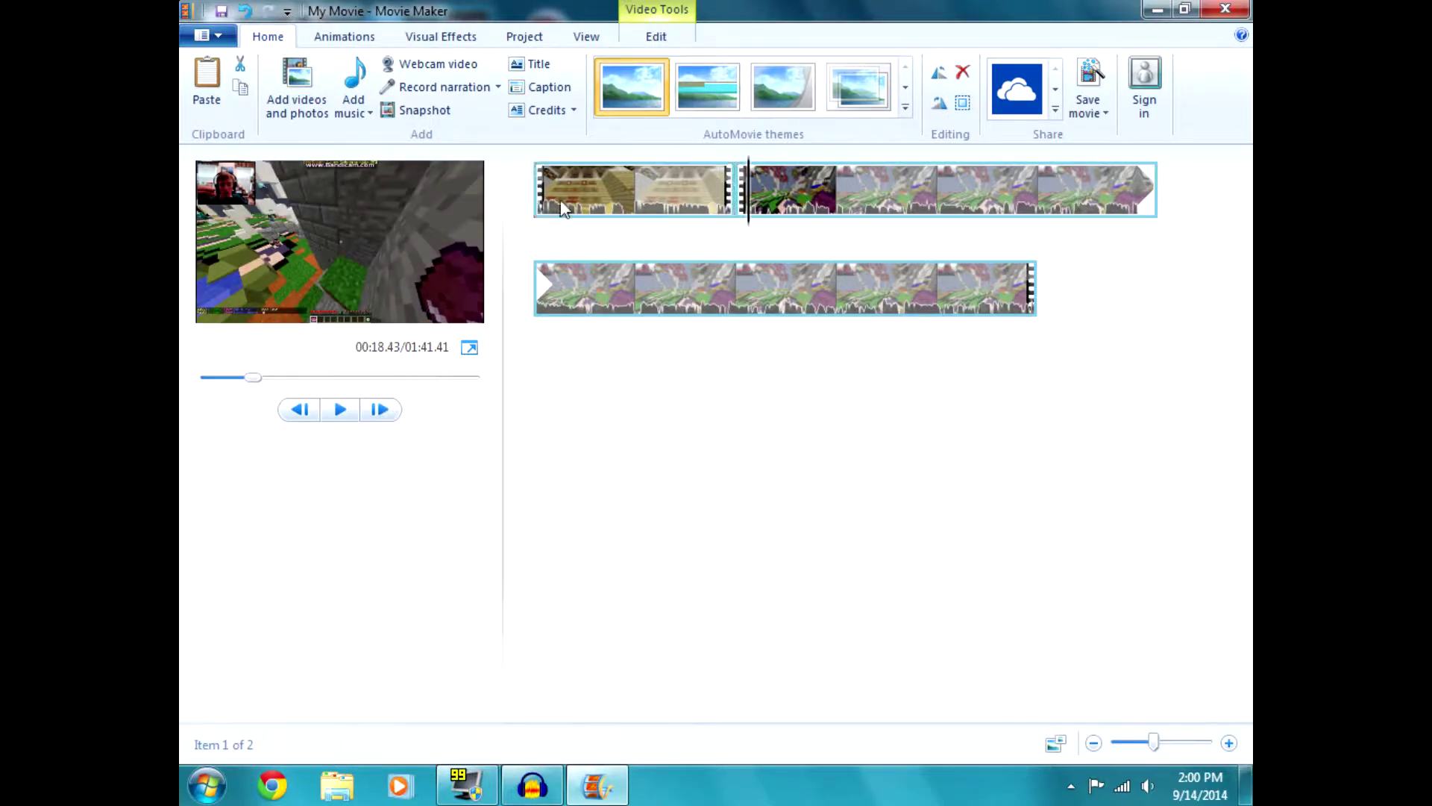
Add the New Intro! (Thanks To VyperFX).mp4 video from the Downloads folder and place it before the first gameplay clip
{"action": "left_click", "coordinate": [607, 199]}
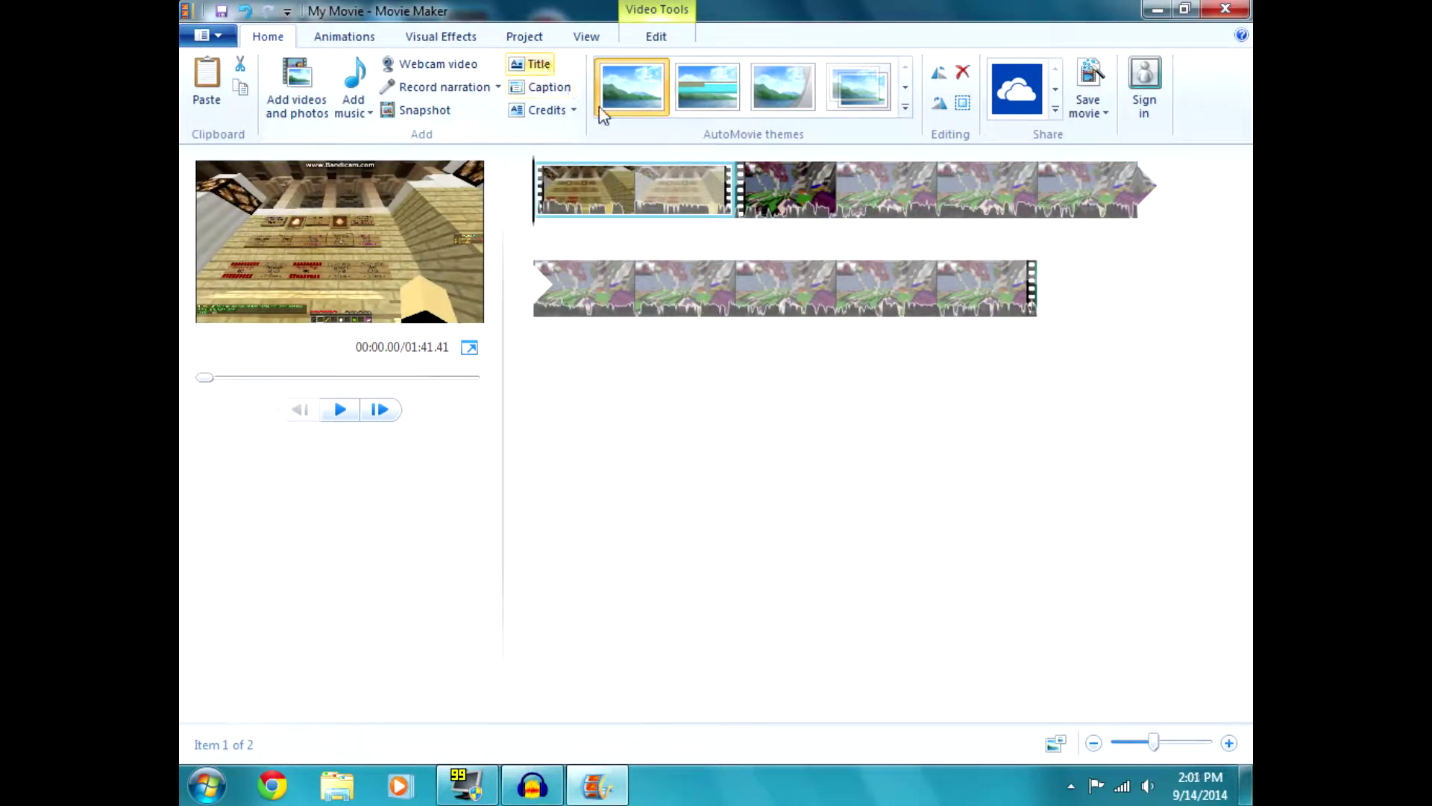
{"action": "left_click", "coordinate": [634, 108]}
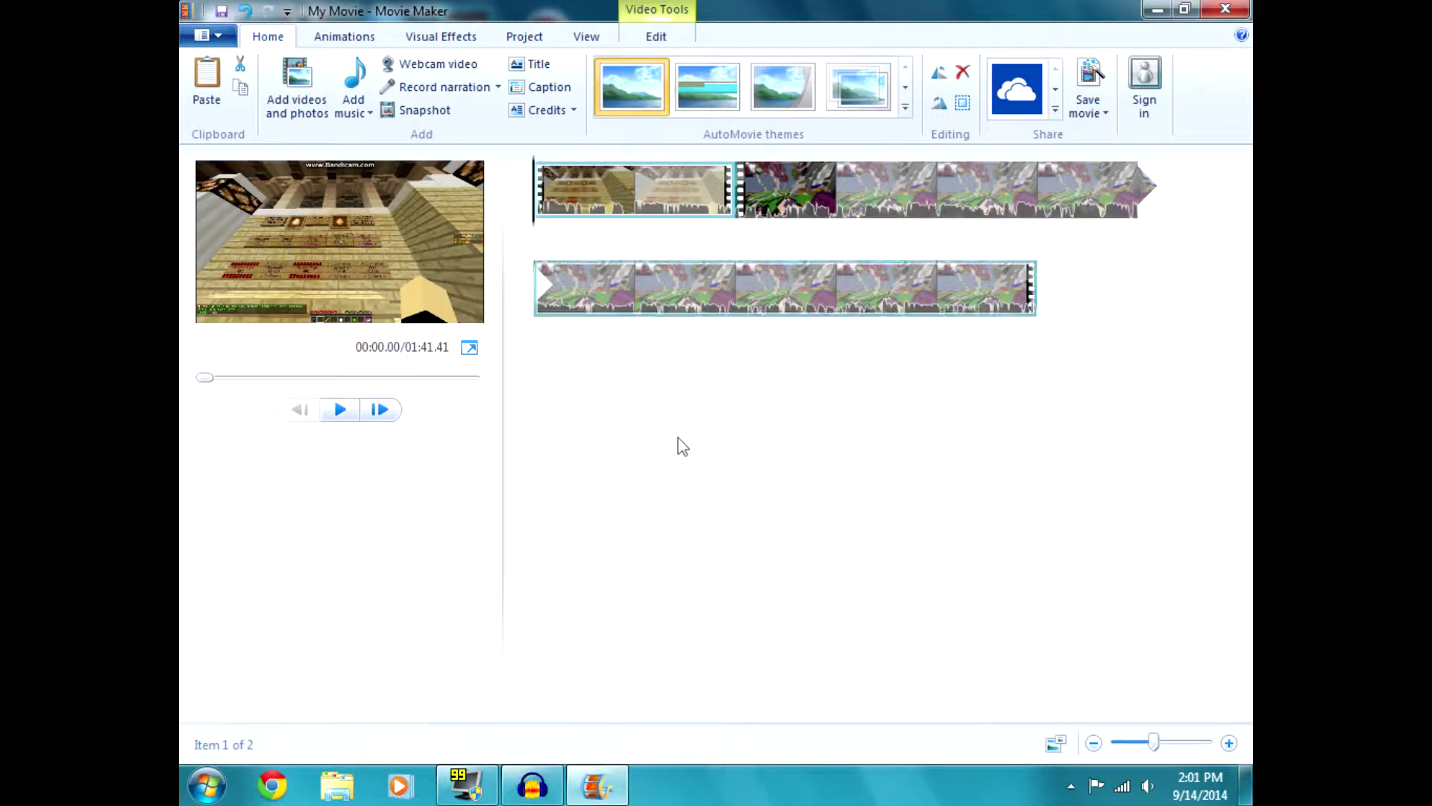
{"action": "left_click", "coordinate": [281, 85]}
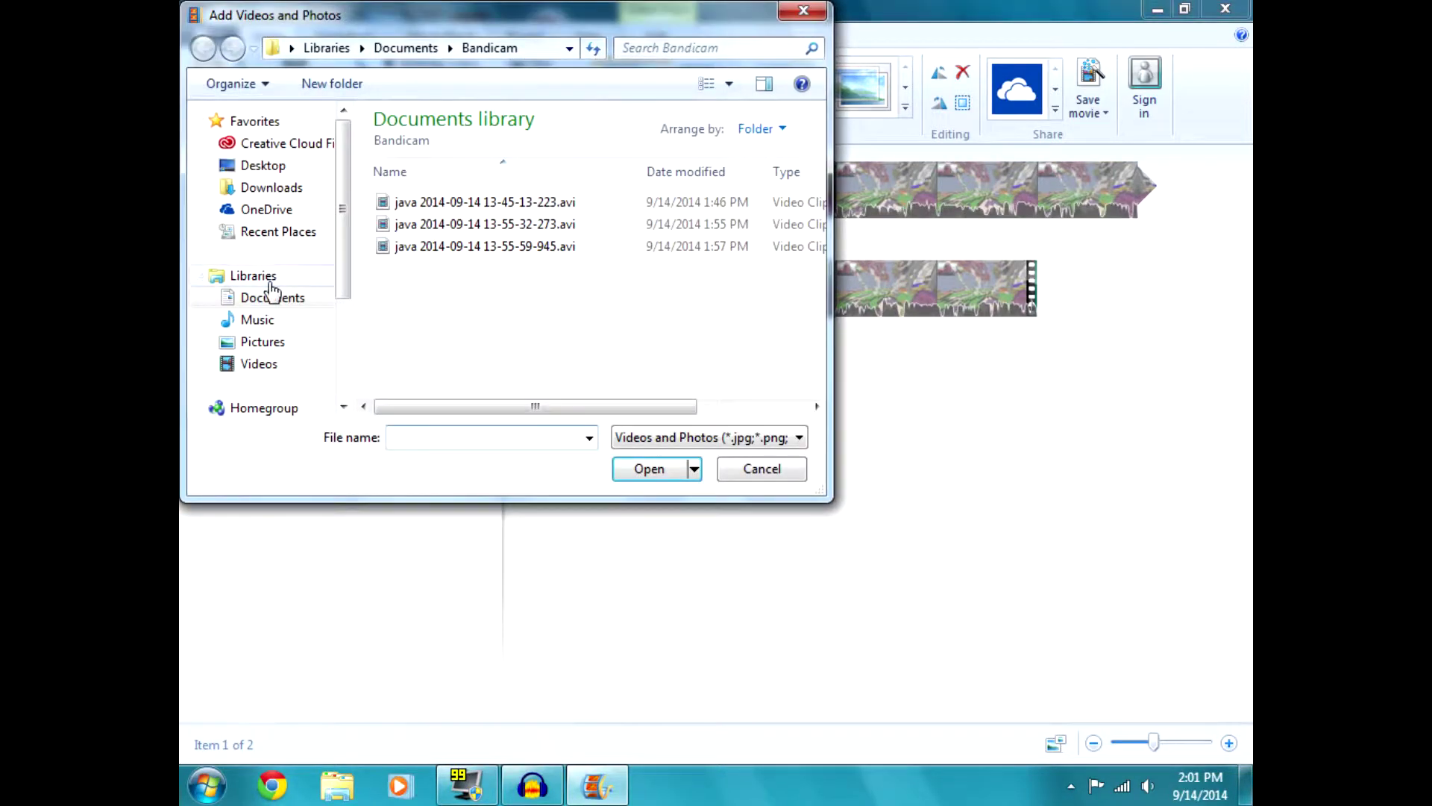
{"action": "left_click", "coordinate": [300, 192]}
{"action": "scroll", "coordinate": [745, 328], "scroll_direction": "down", "scroll_amount": 3}
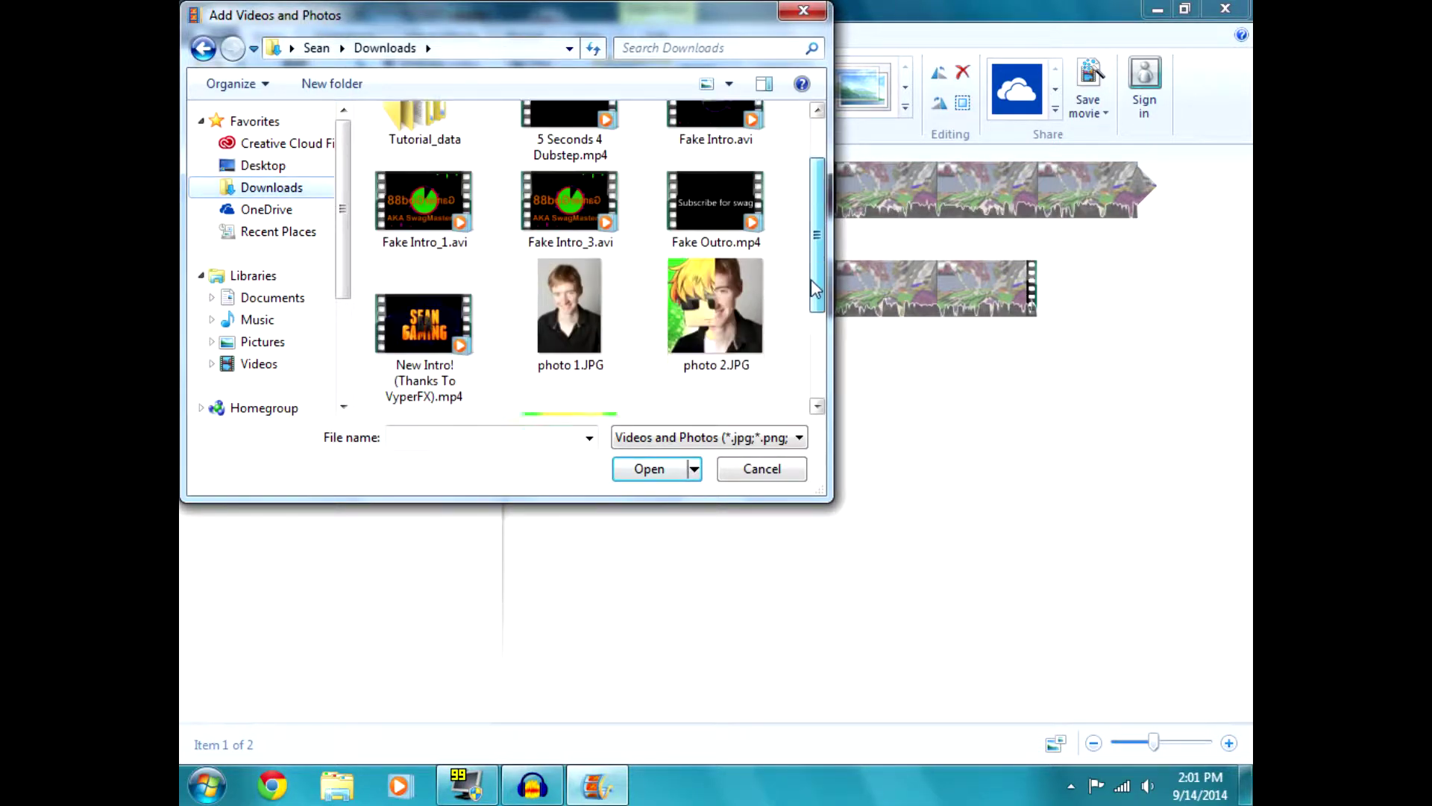
{"action": "left_click", "coordinate": [451, 216]}
{"action": "left_click", "coordinate": [663, 470]}
{"action": "left_click_drag", "start_coordinate": [786, 192], "coordinate": [544, 192]}
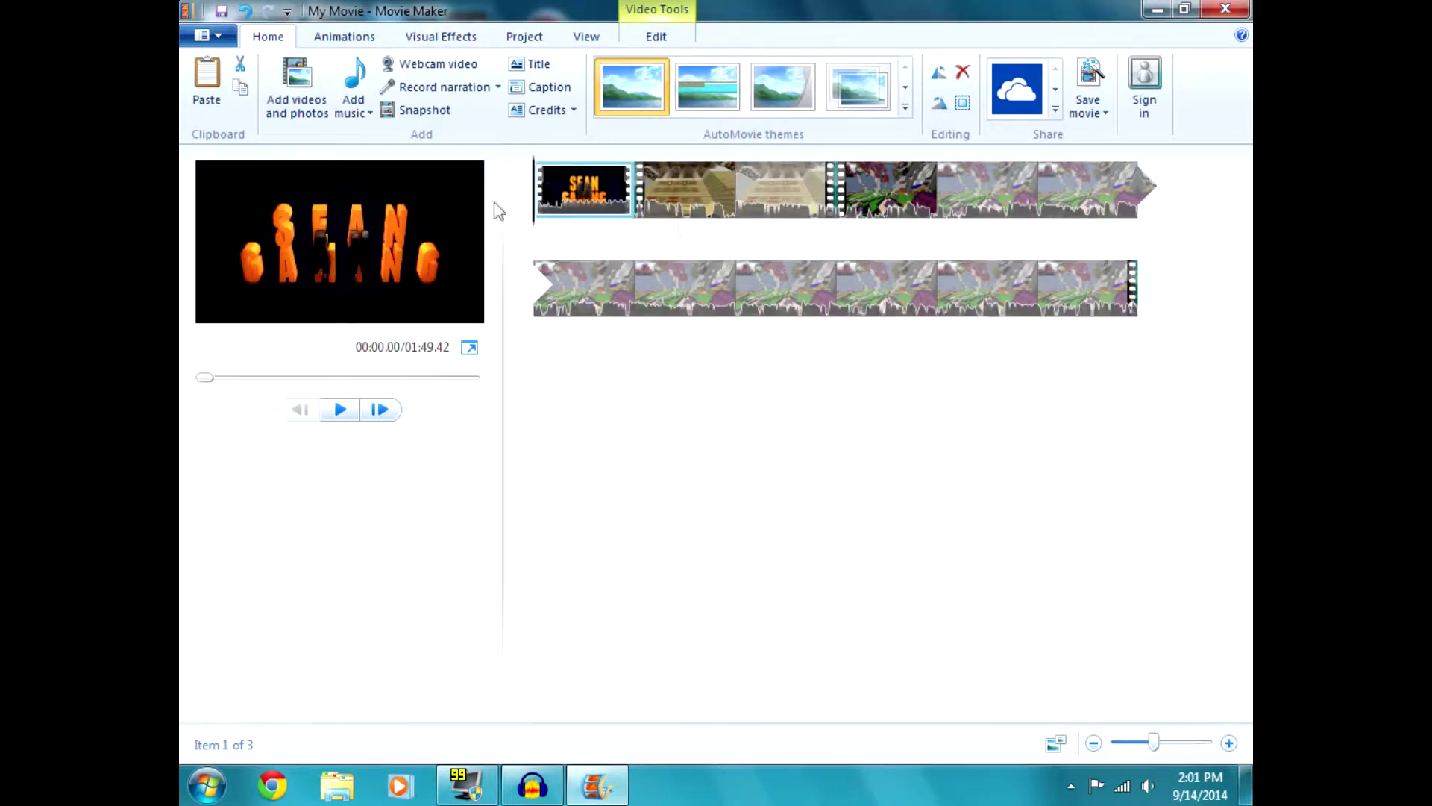
Play the end of the intro clip to review its cut into the first gameplay clip
{"action": "left_click", "coordinate": [367, 41]}
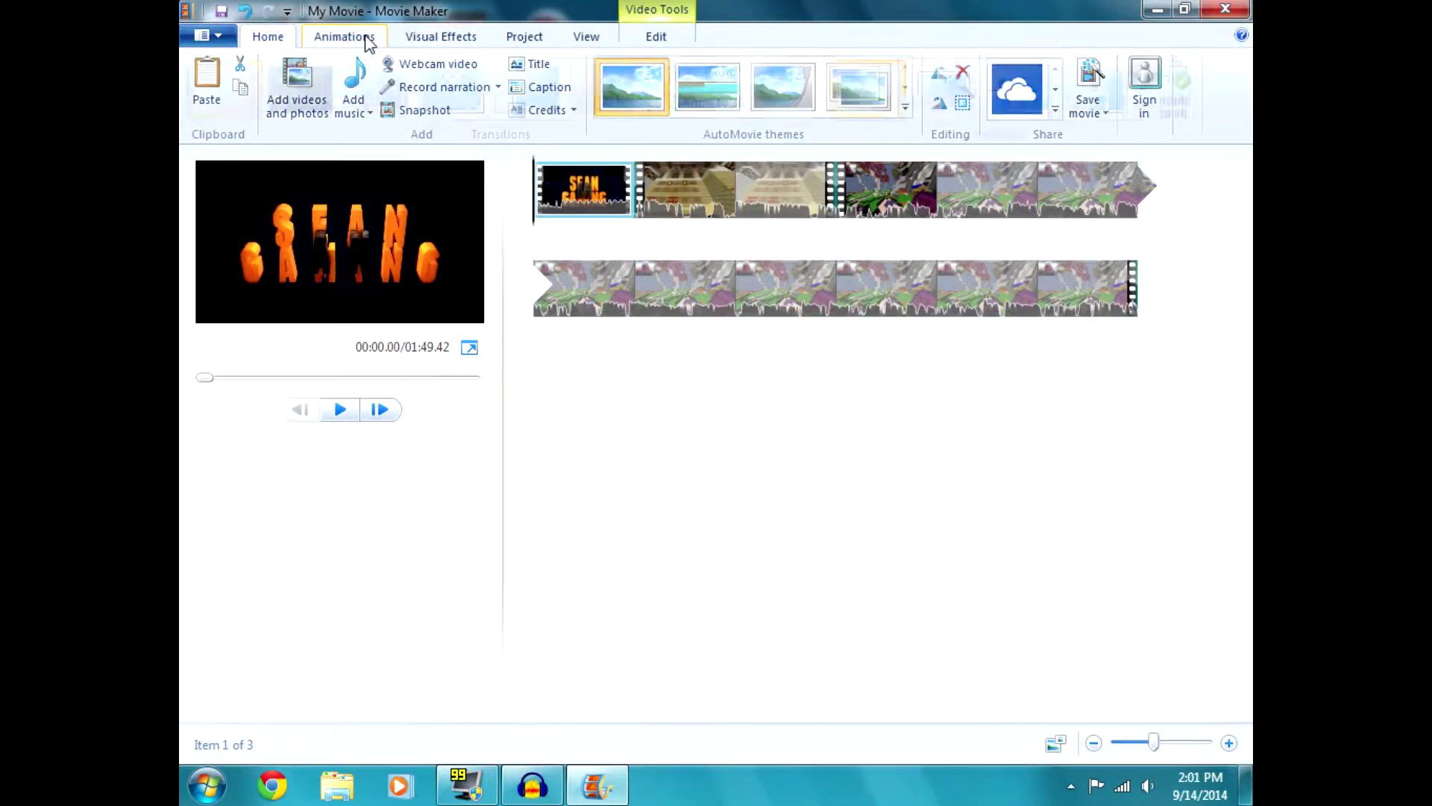
{"action": "left_click", "coordinate": [642, 206]}
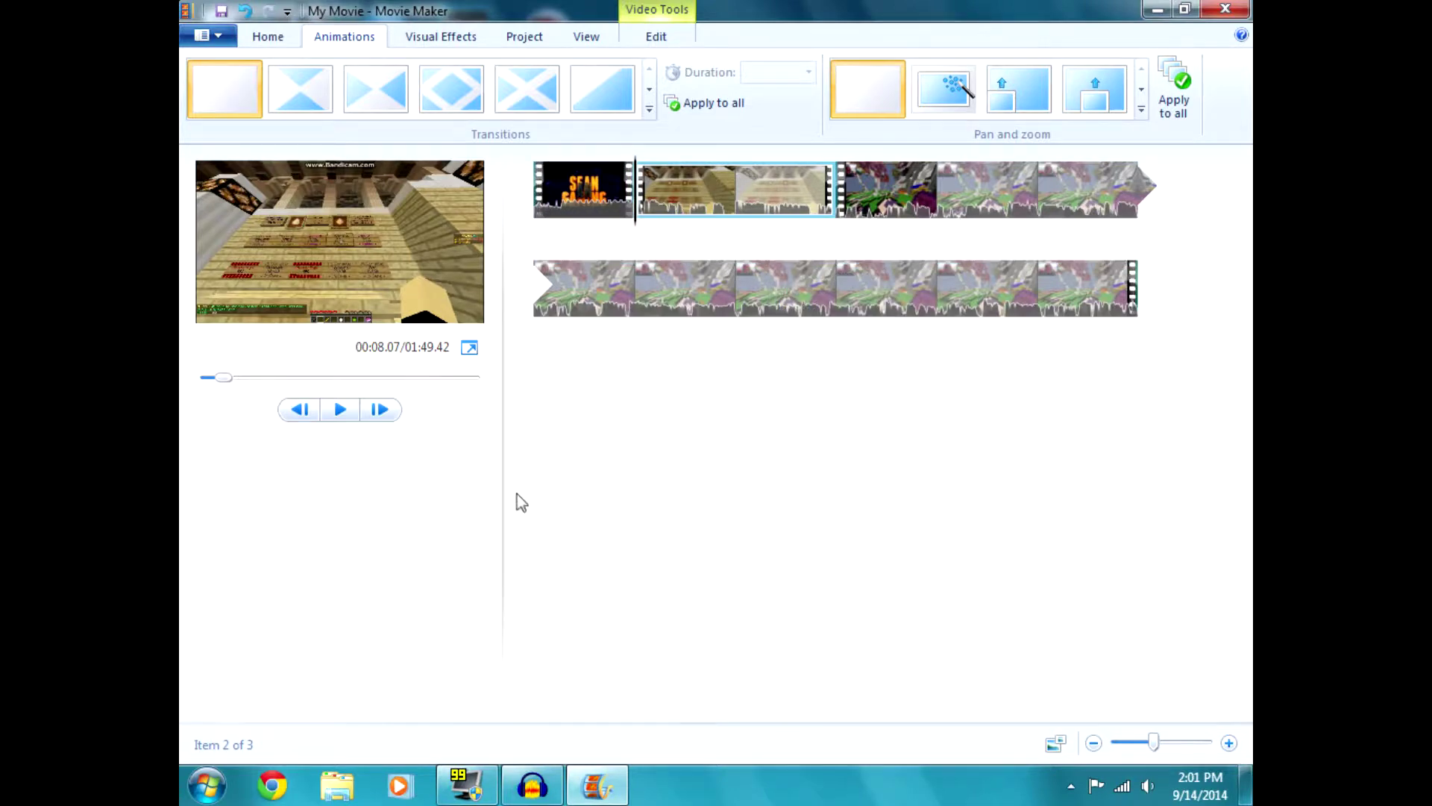
{"action": "left_click", "coordinate": [542, 203]}
{"action": "left_click", "coordinate": [596, 195]}
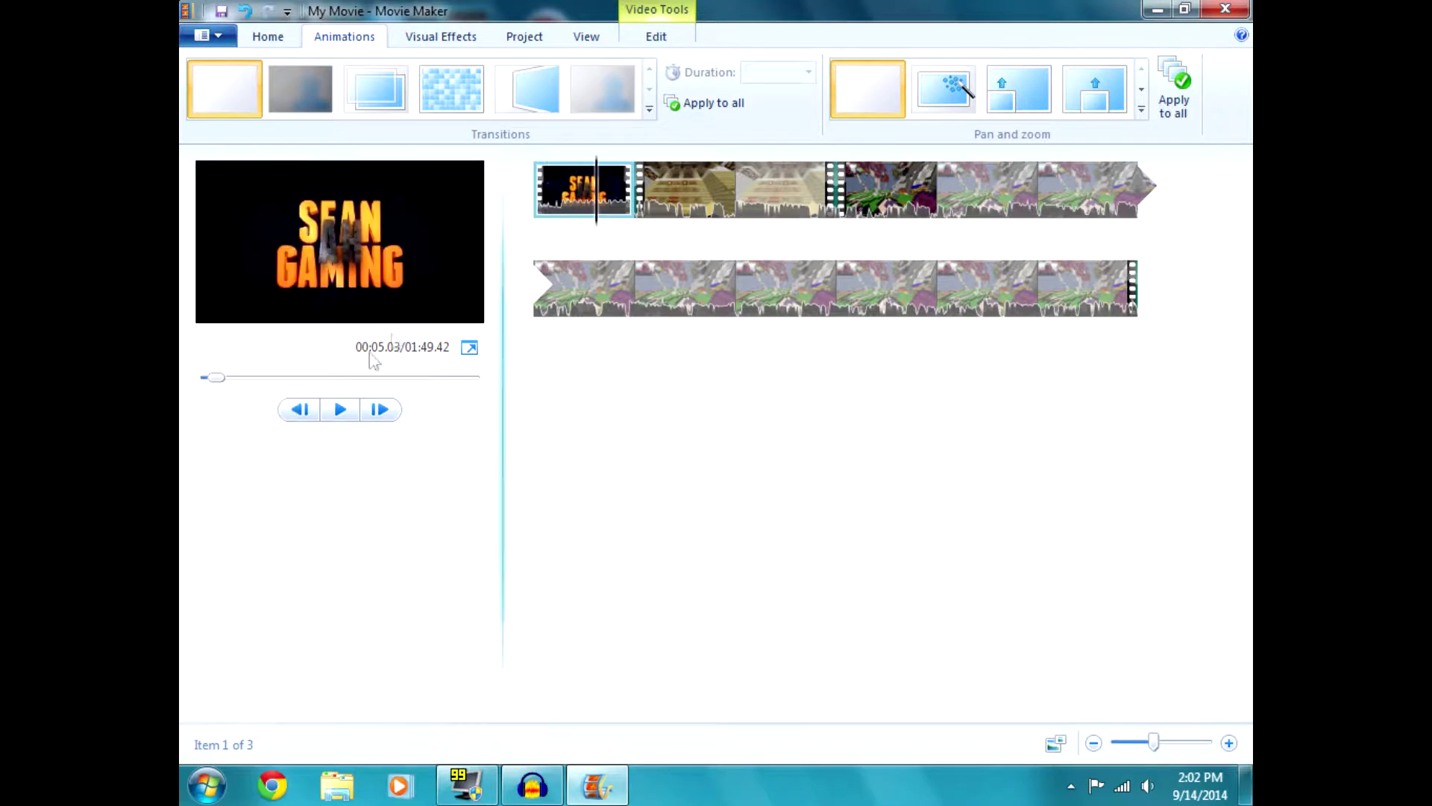
{"action": "left_click", "coordinate": [340, 412]}
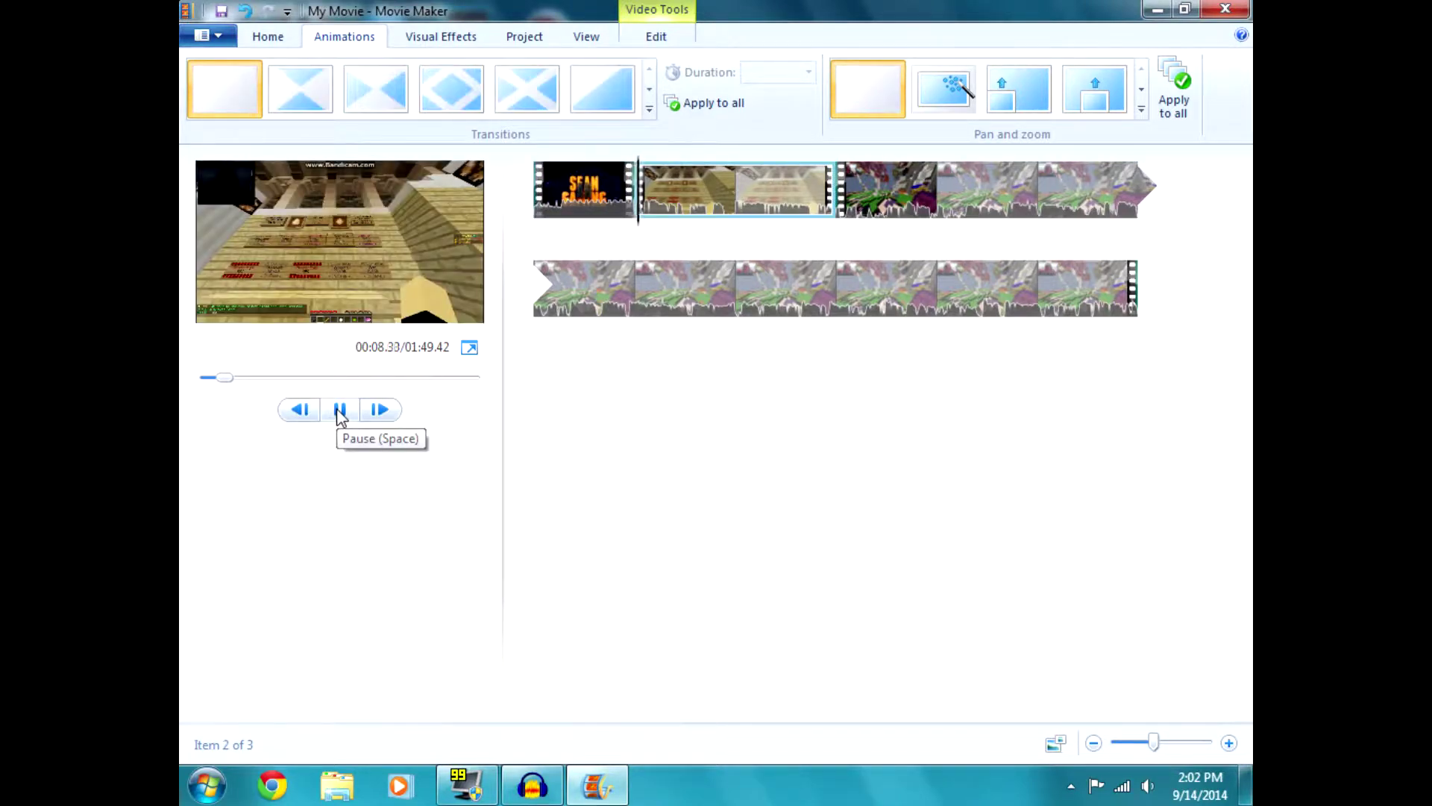
{"action": "left_click", "coordinate": [340, 412]}
Look through the available transitions and apply the diamond-shaped diagonal transition to the first gameplay clip after the intro
{"action": "left_click", "coordinate": [636, 186]}
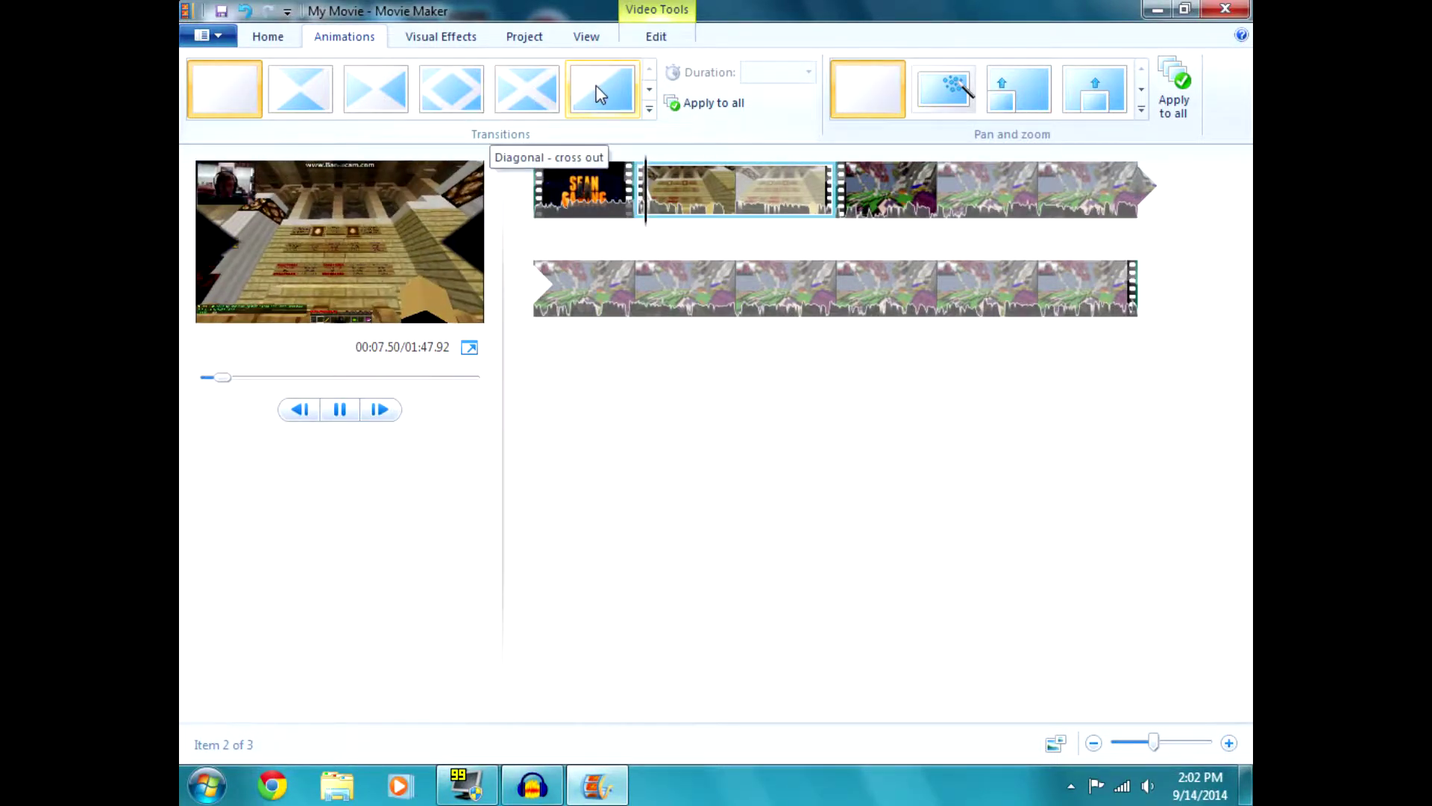
{"action": "left_click", "coordinate": [650, 90]}
{"action": "left_click", "coordinate": [650, 89]}
{"action": "left_click", "coordinate": [650, 90]}
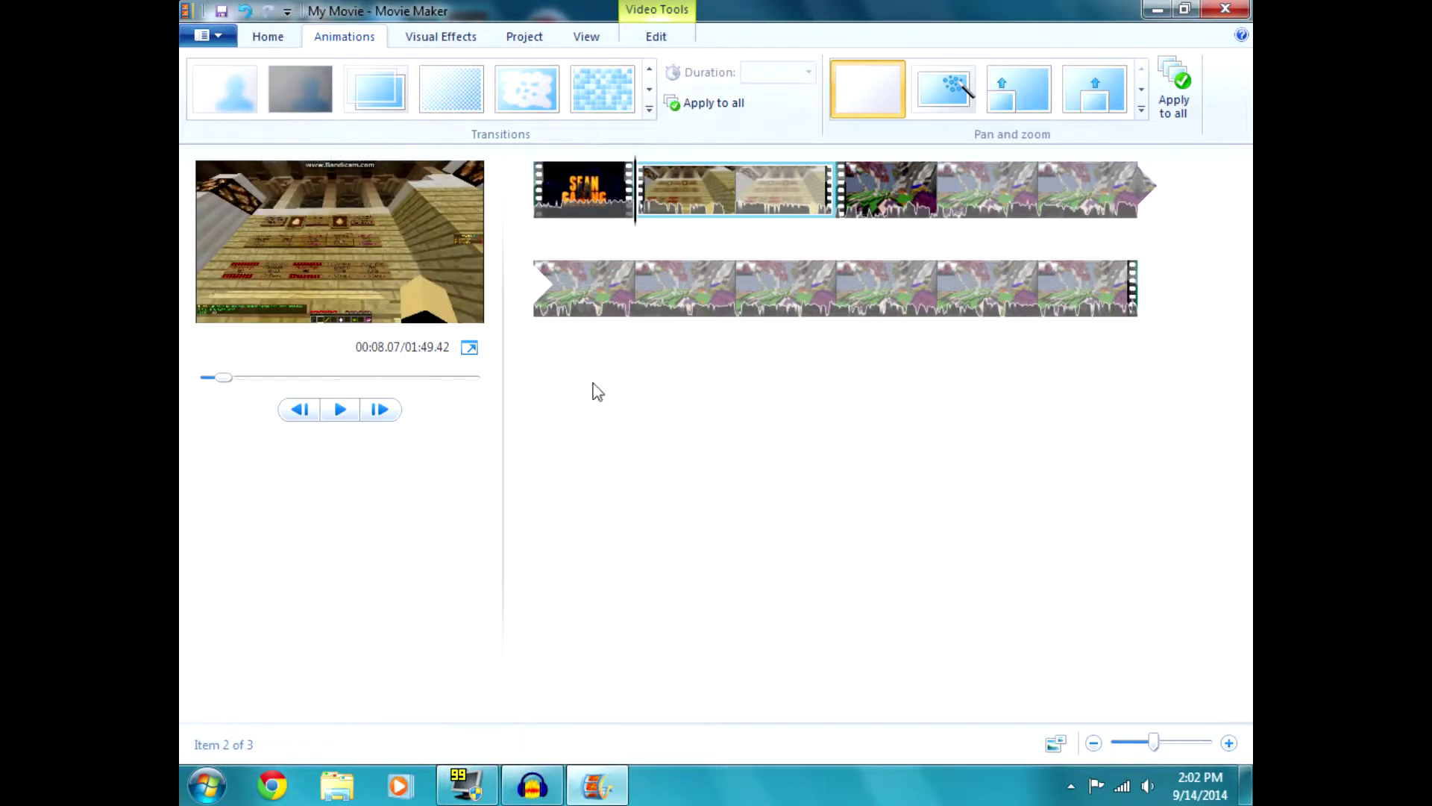
{"action": "left_click", "coordinate": [649, 90]}
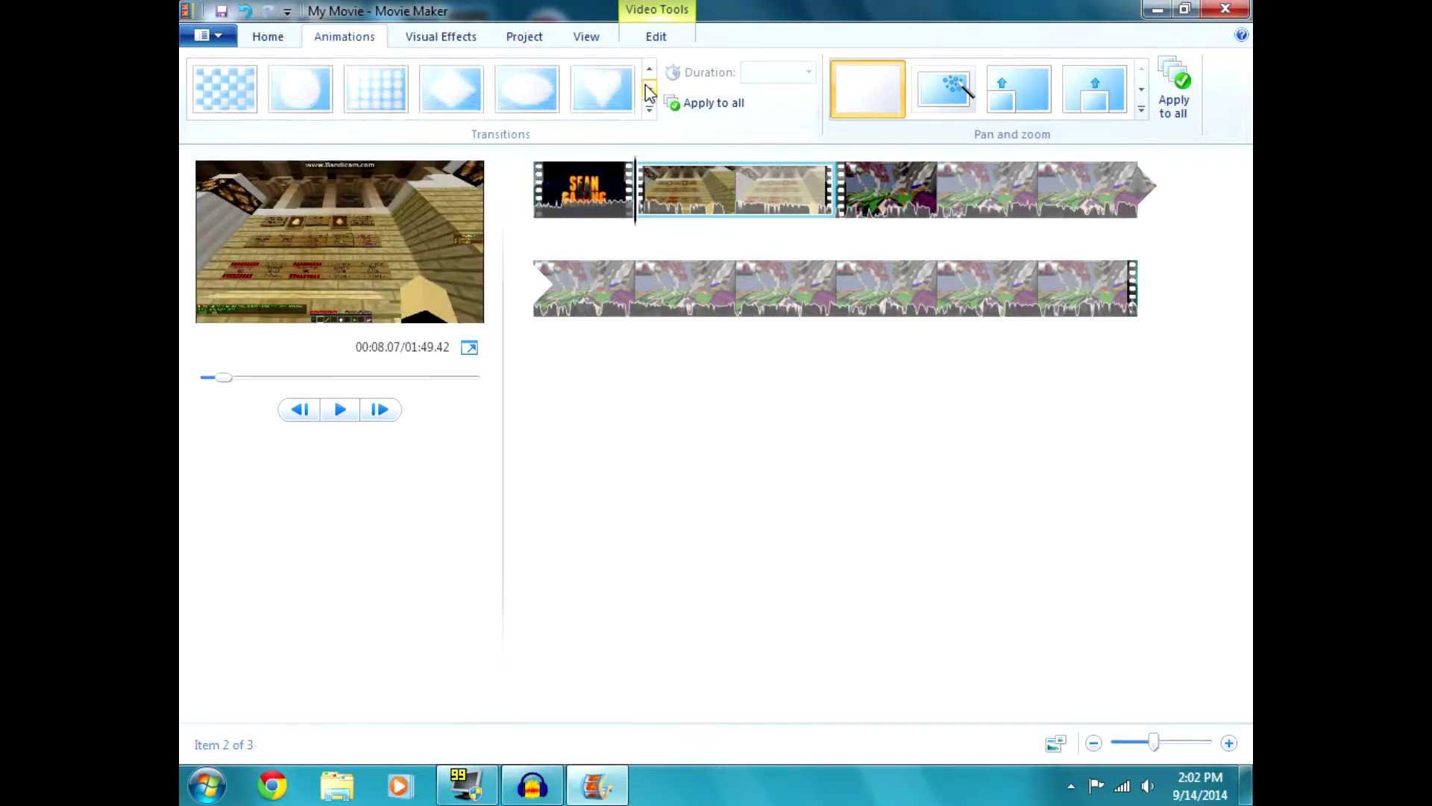
{"action": "left_click", "coordinate": [649, 91]}
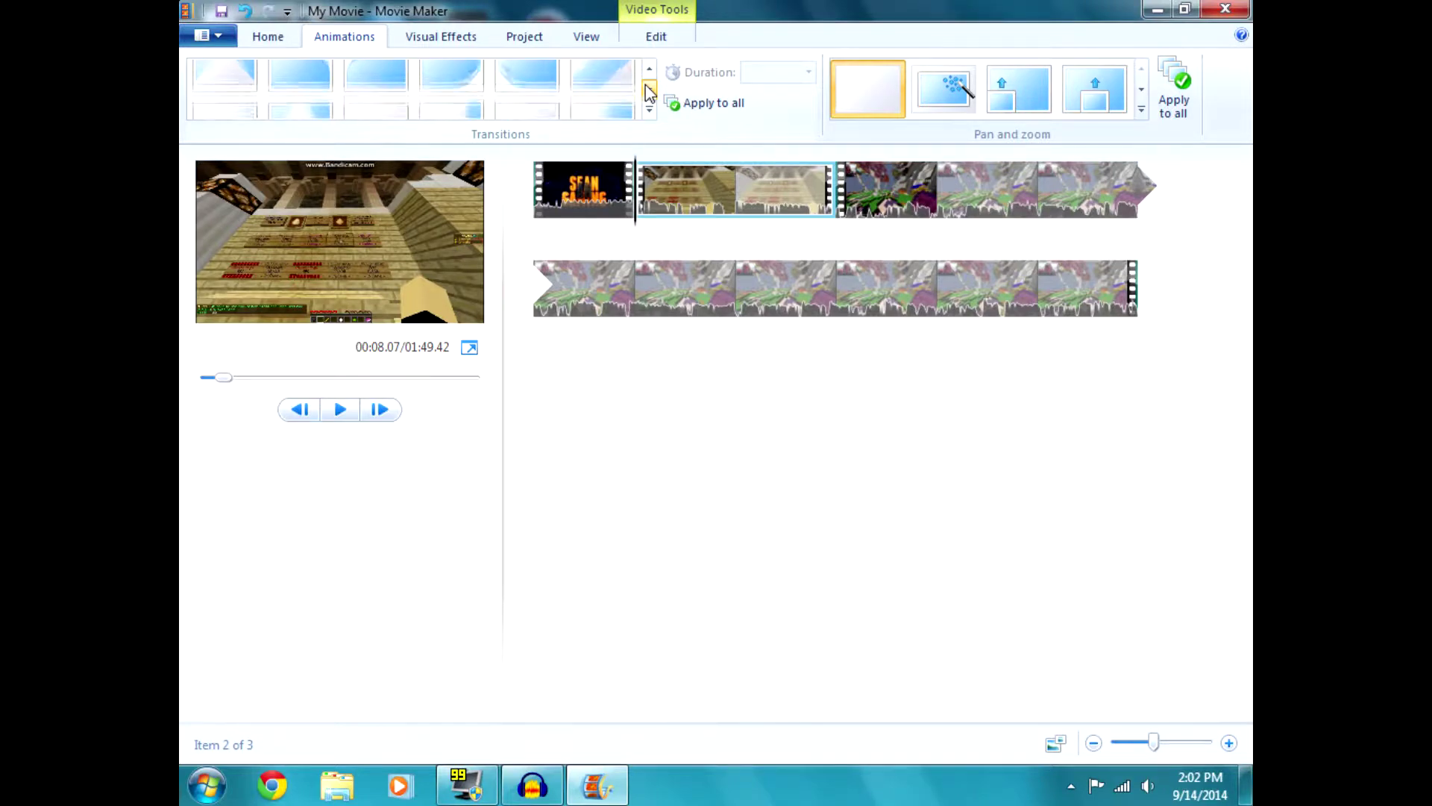
{"action": "left_click", "coordinate": [650, 89]}
{"action": "left_click", "coordinate": [648, 78]}
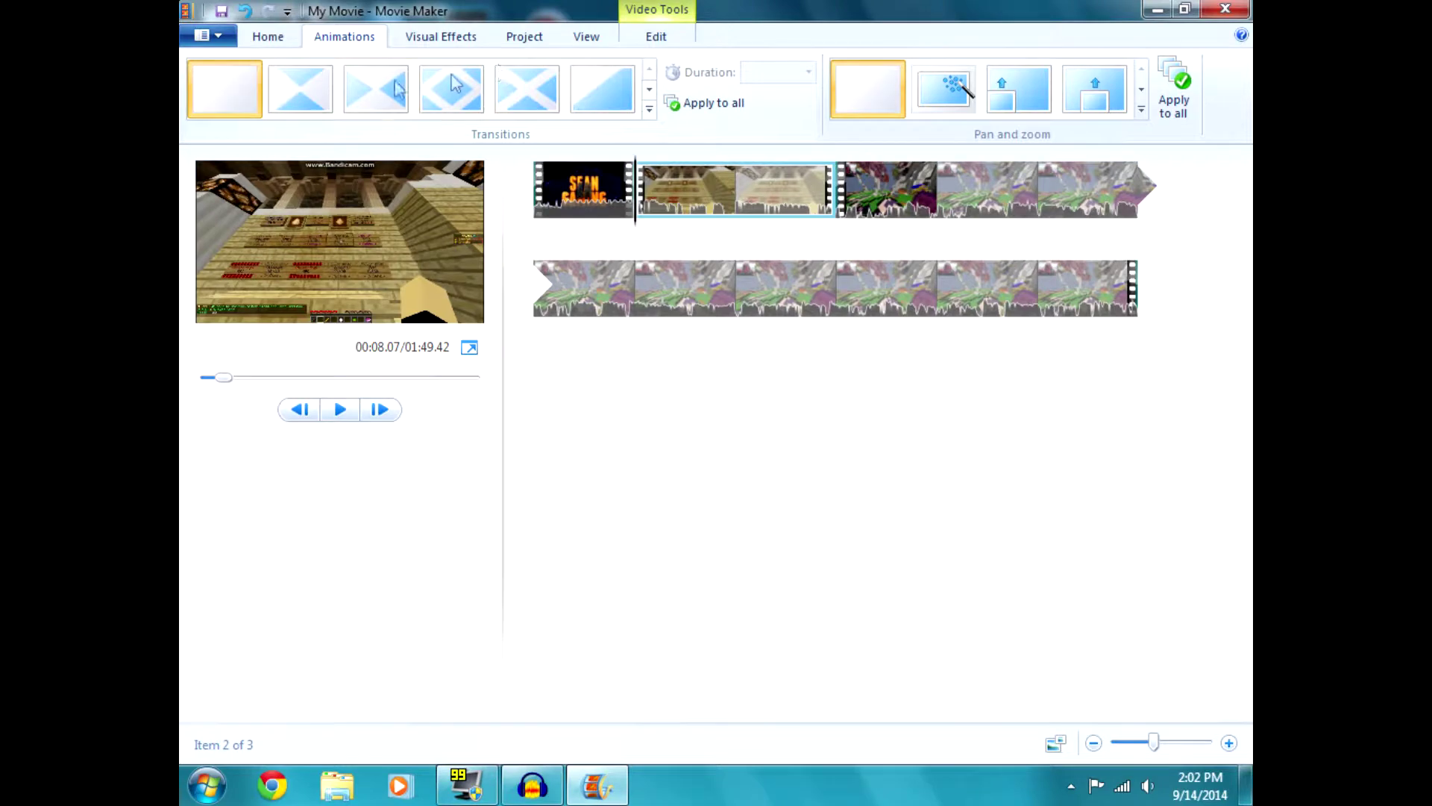
{"action": "mouse_move", "coordinate": [467, 100]}
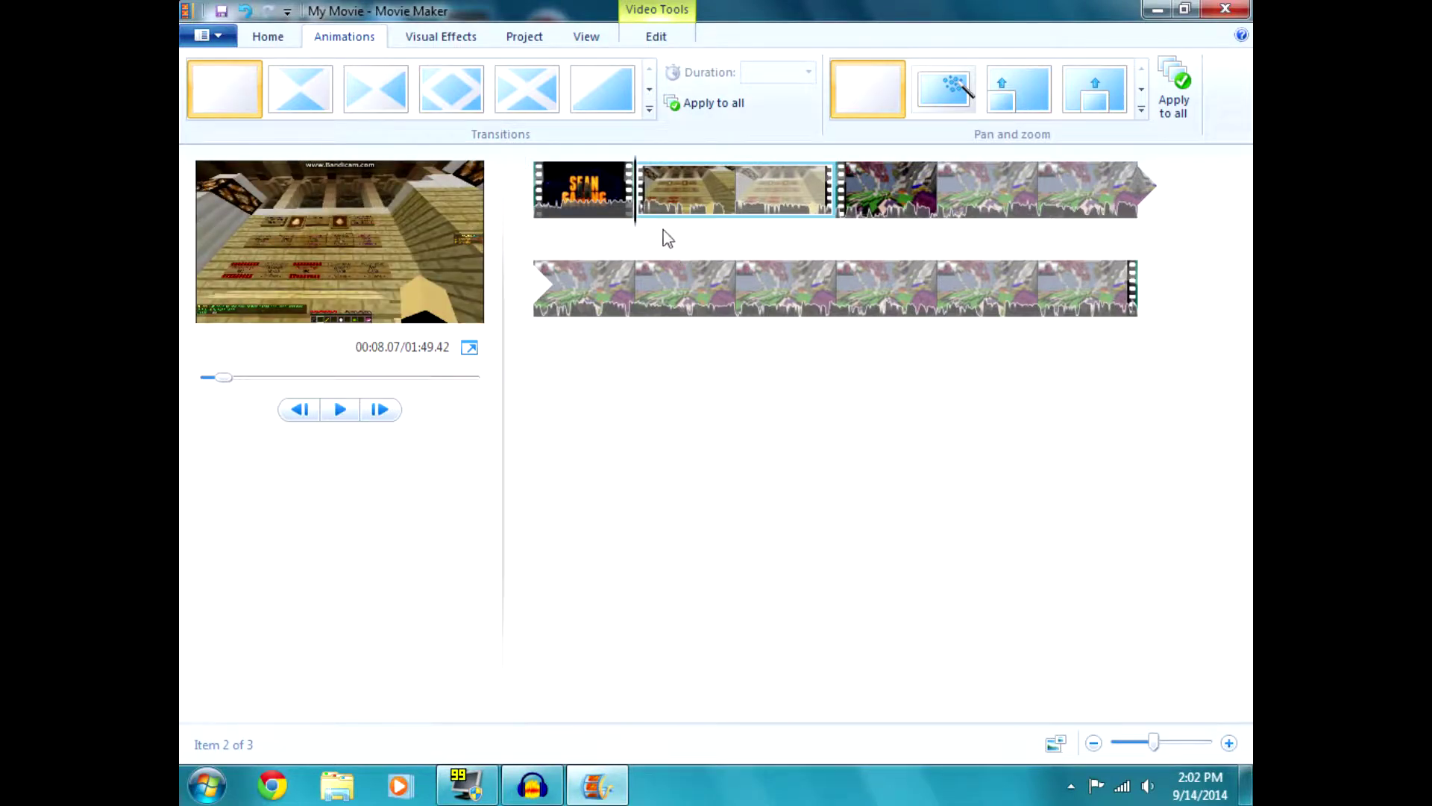
{"action": "left_click", "coordinate": [455, 88]}
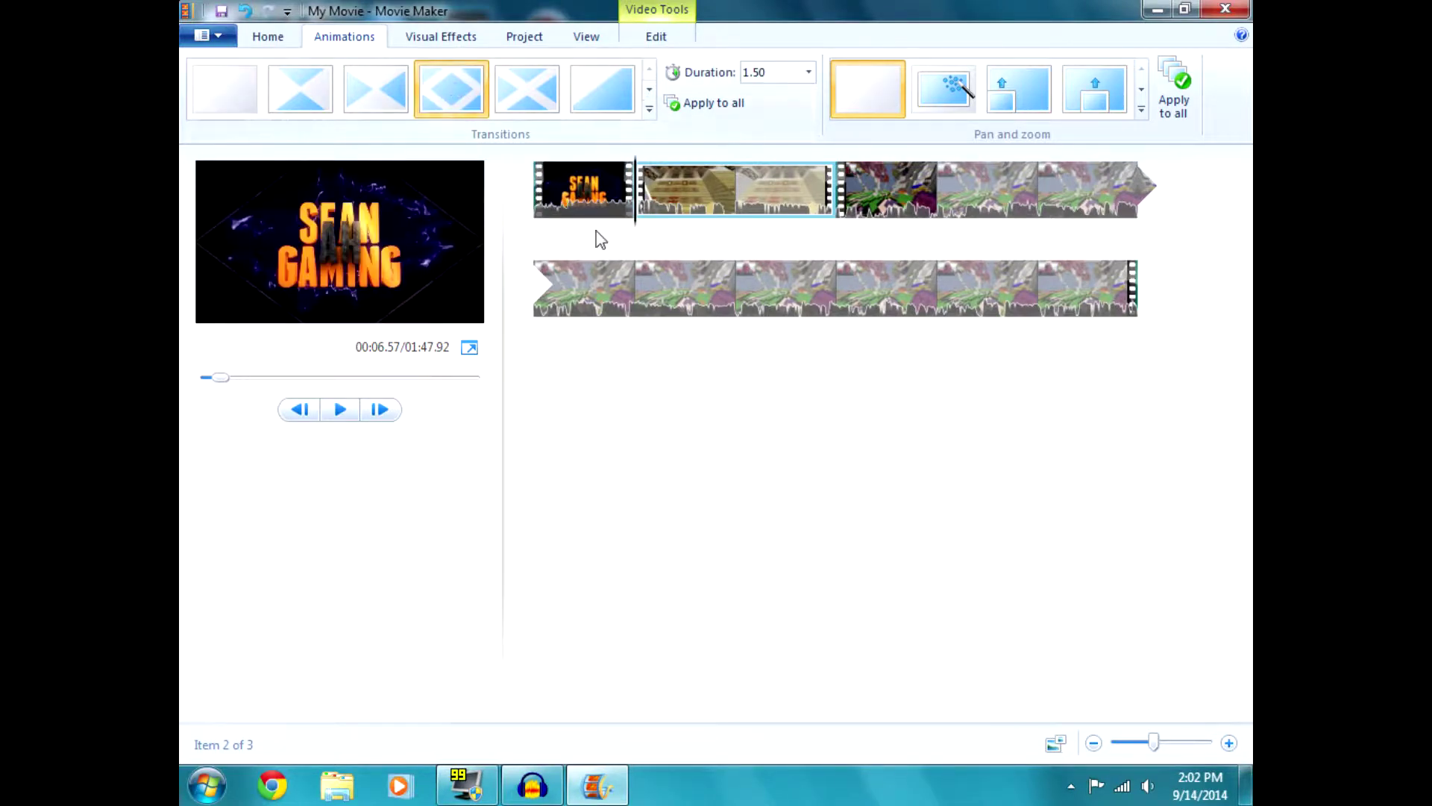
Preview the movie full screen from the intro clip, playing through the new transition, and return to the editor
{"action": "left_click", "coordinate": [563, 209]}
{"action": "left_click", "coordinate": [469, 348]}
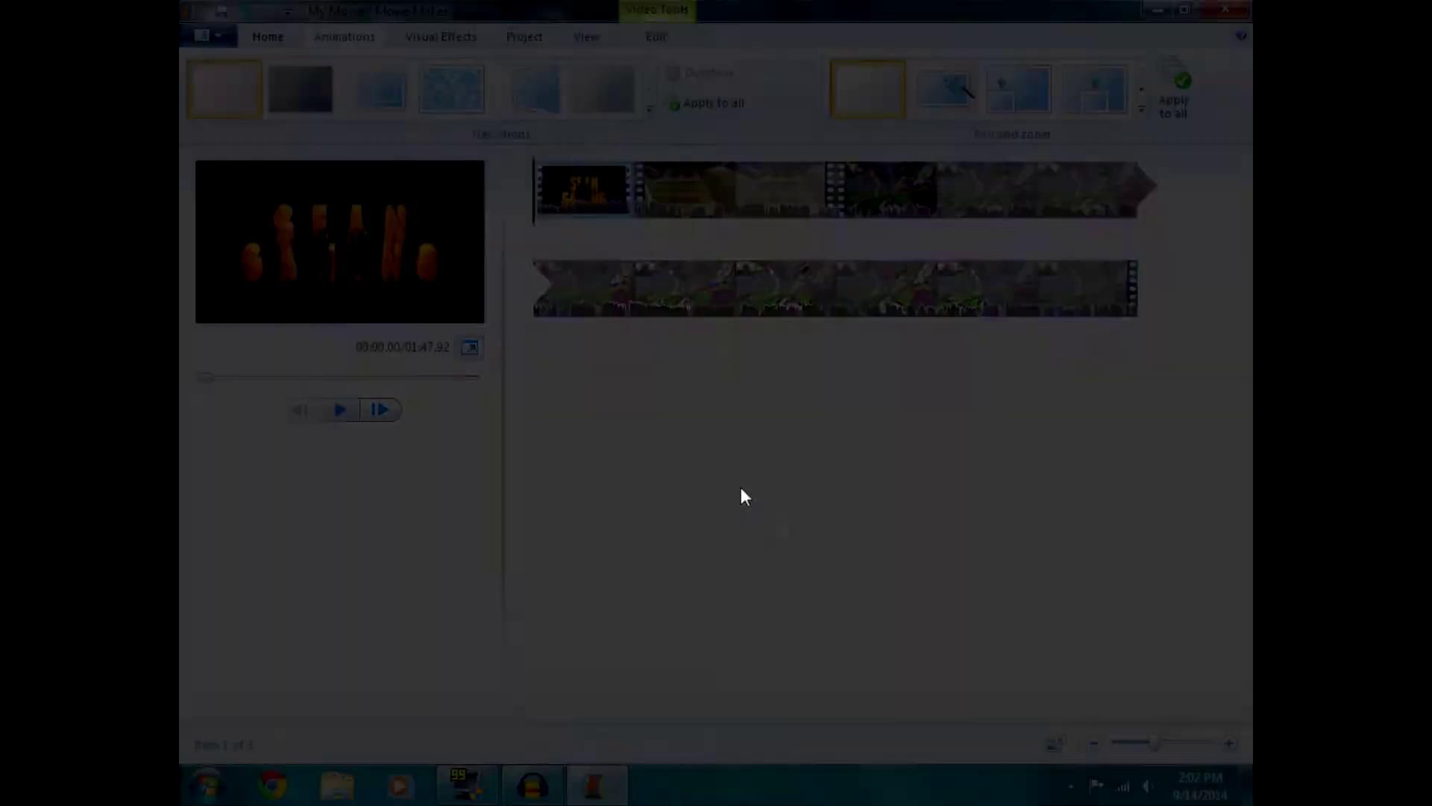
{"action": "left_click", "coordinate": [721, 752]}
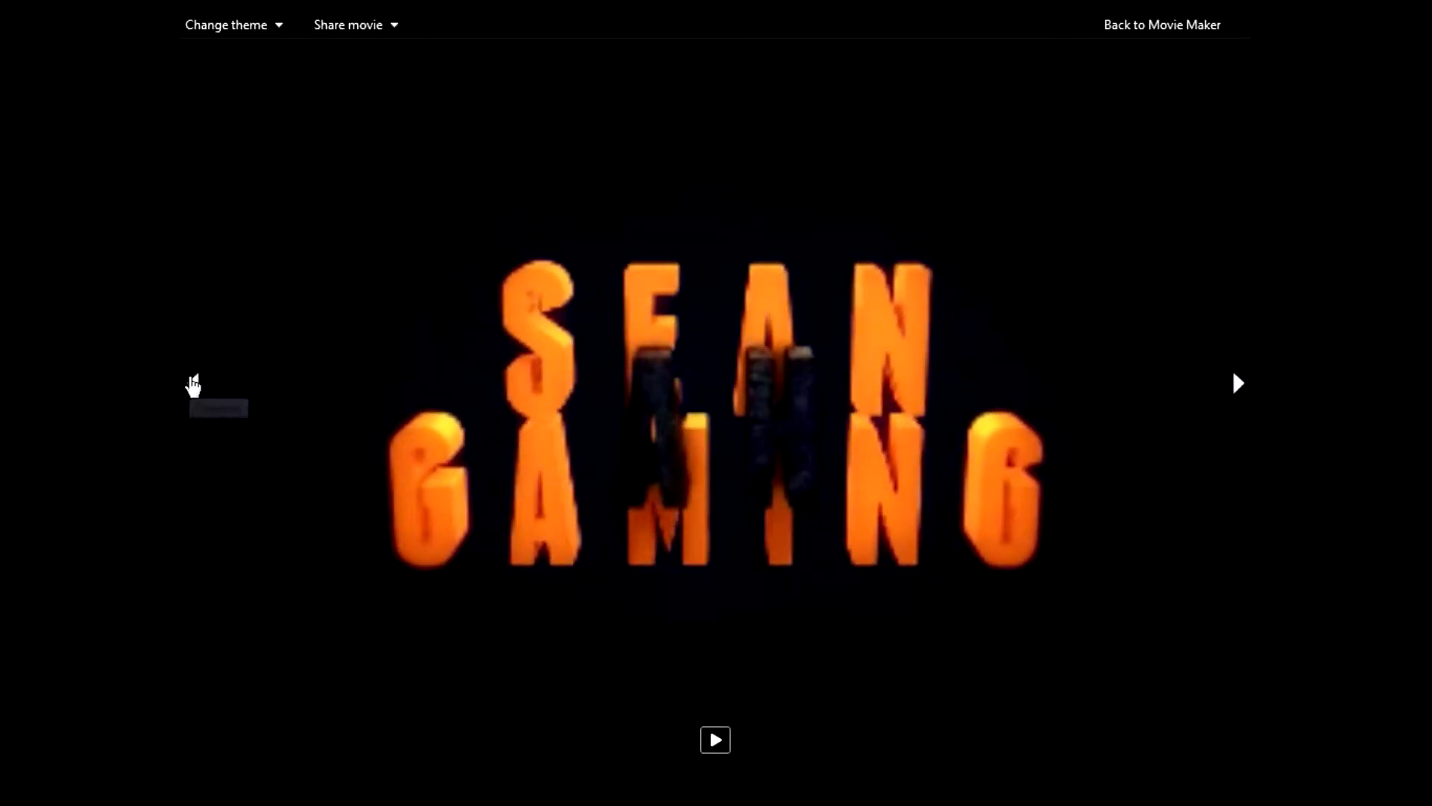
{"action": "left_click", "coordinate": [192, 384]}
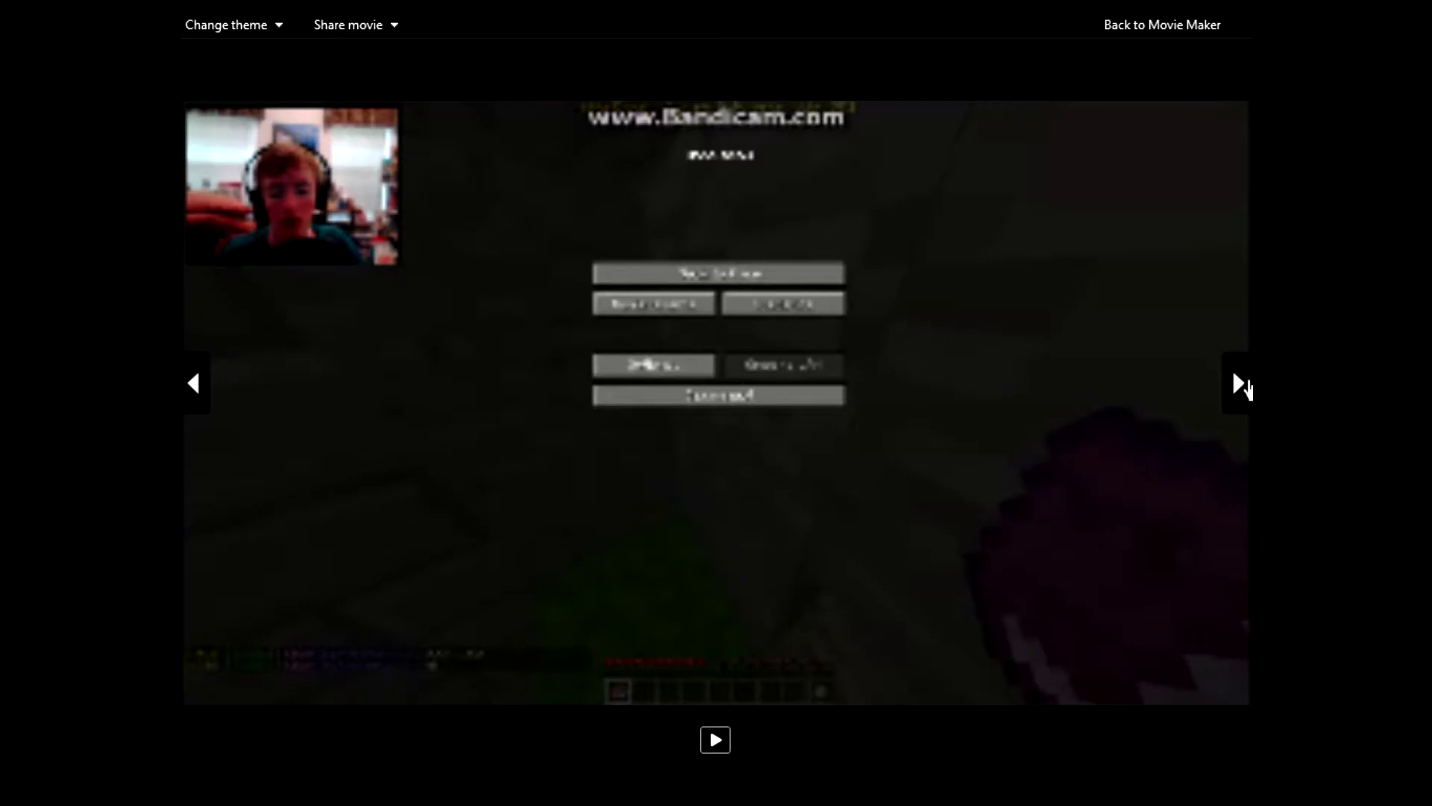
{"action": "left_click", "coordinate": [1238, 384]}
{"action": "left_click", "coordinate": [715, 740]}
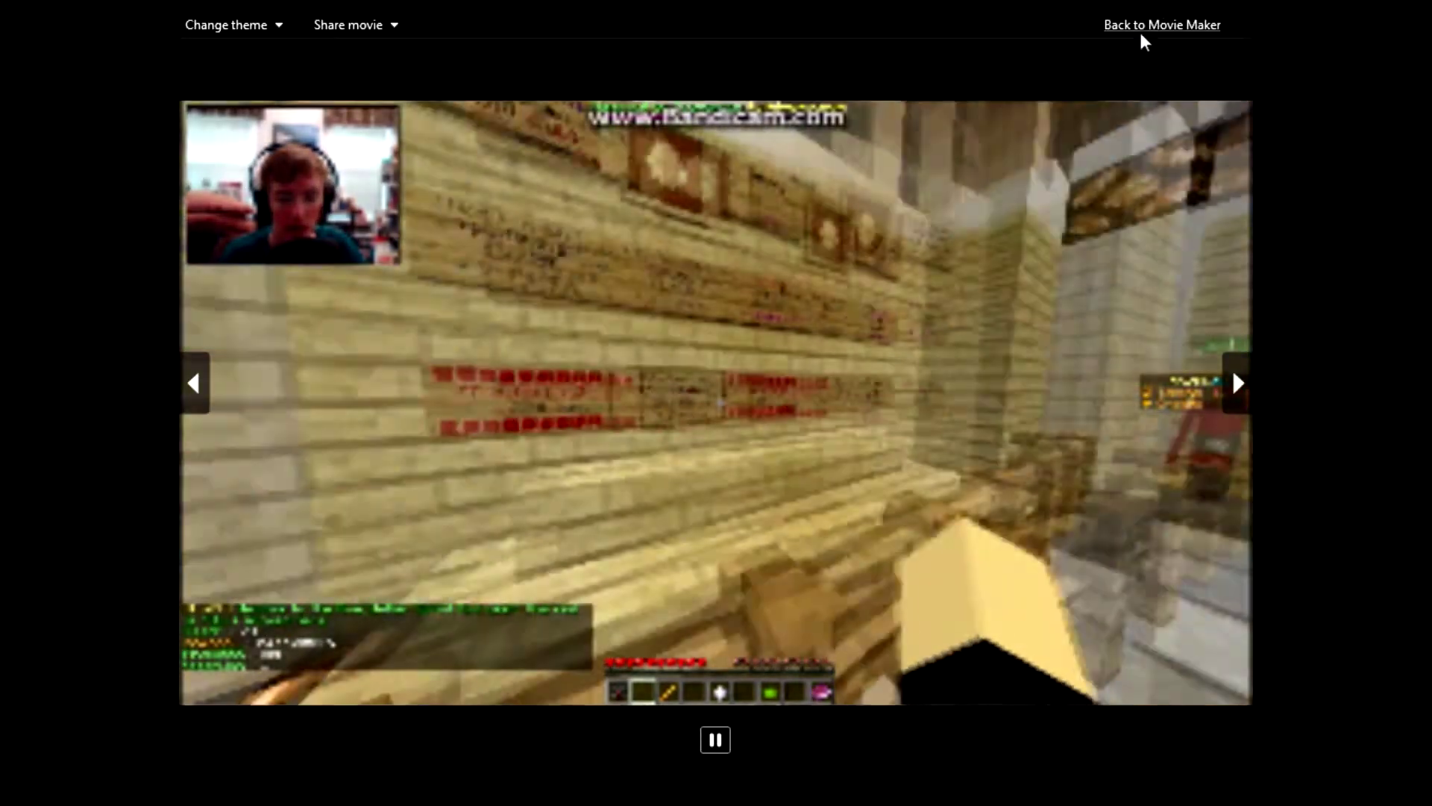
{"action": "left_click", "coordinate": [1142, 27]}
{"action": "left_click", "coordinate": [332, 411]}
Add the outro video Video Feb 25, 1 25 20 AM.mov from the Downloads folder after the last gameplay clip
{"action": "left_click", "coordinate": [1119, 308]}
{"action": "left_click", "coordinate": [1037, 298]}
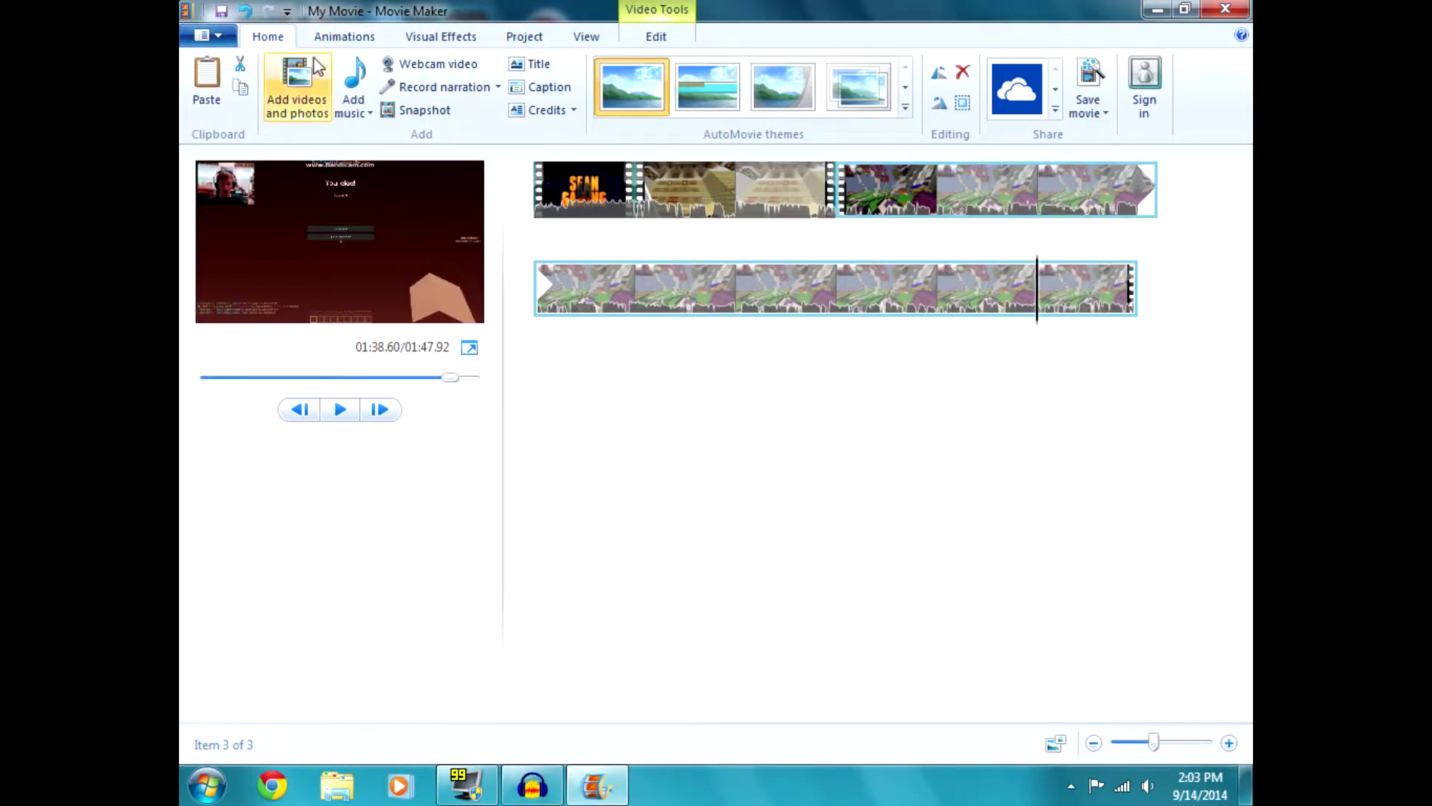
{"action": "left_click", "coordinate": [299, 86]}
{"action": "left_click", "coordinate": [818, 327]}
{"action": "left_click", "coordinate": [727, 384]}
{"action": "left_click", "coordinate": [649, 469]}
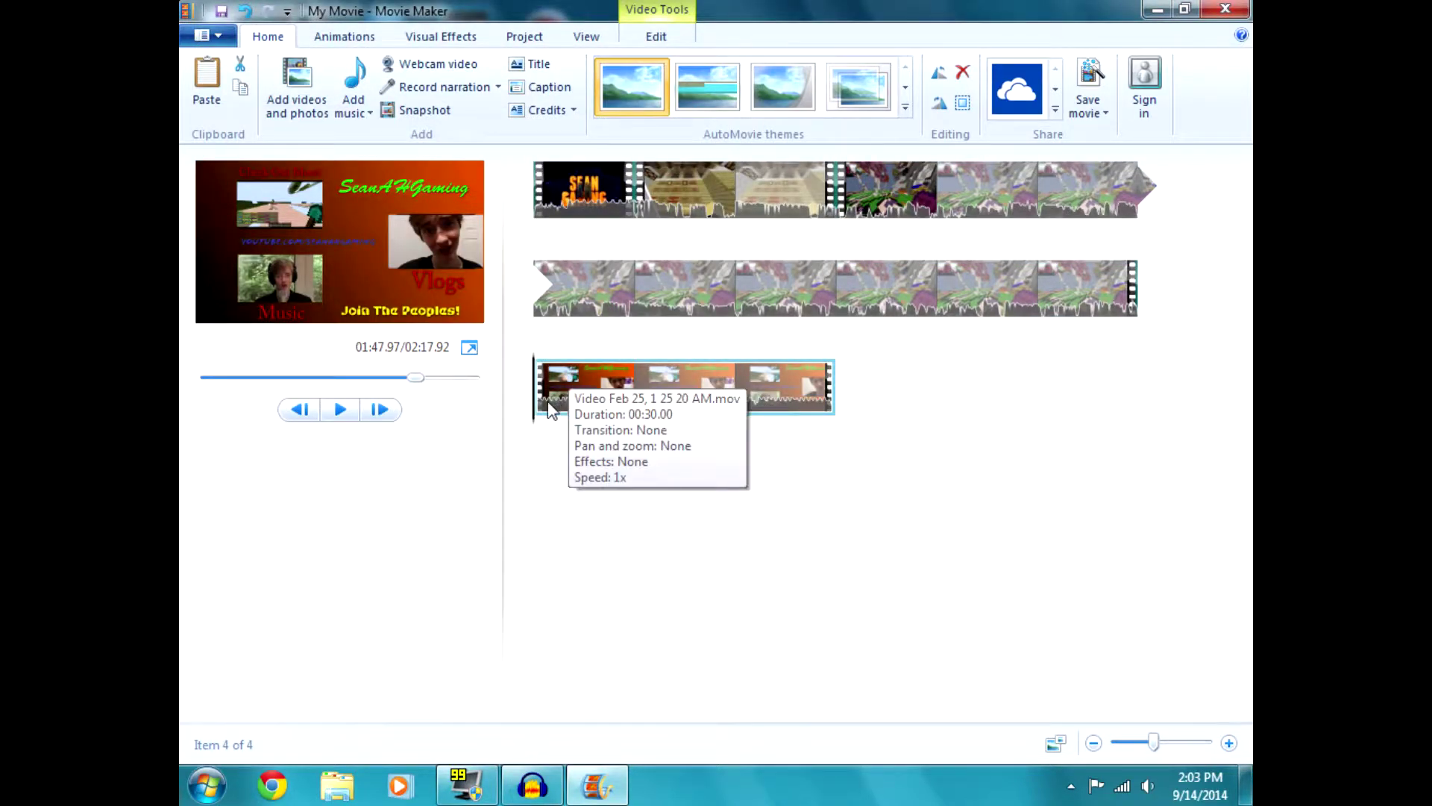
Play the start of the outro clip briefly and inspect its video volume setting
{"action": "left_click", "coordinate": [340, 409]}
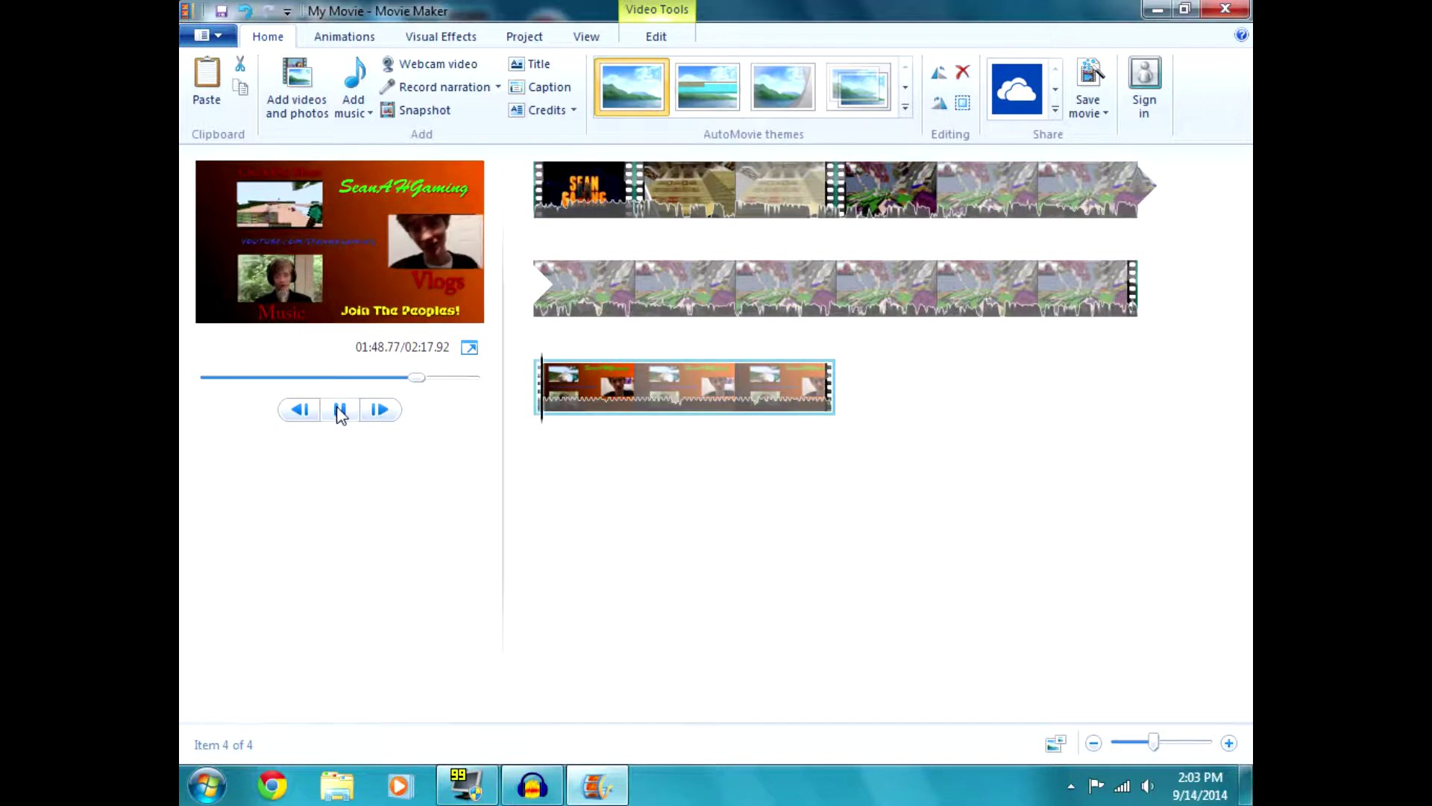
{"action": "left_click", "coordinate": [340, 412]}
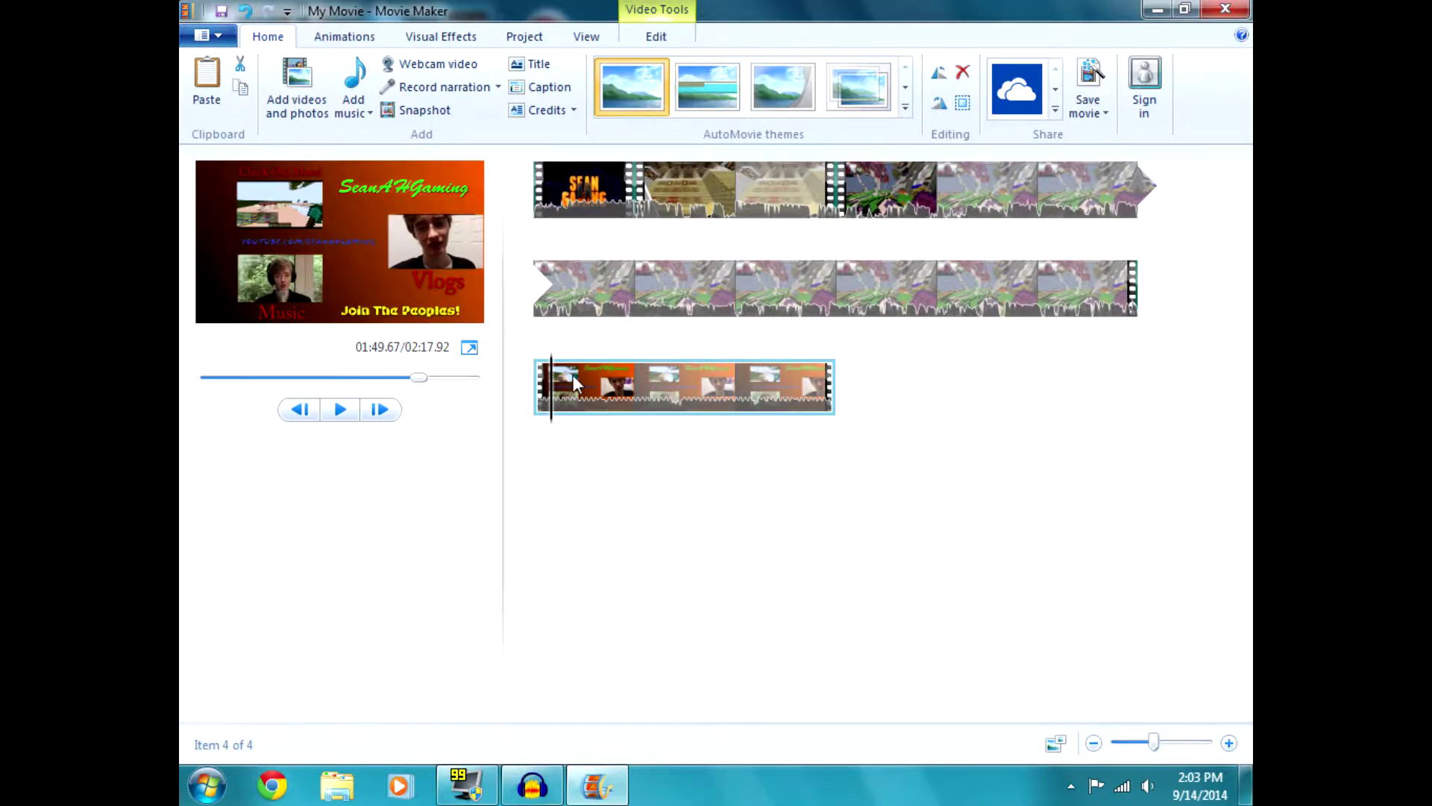
{"action": "left_click", "coordinate": [569, 385]}
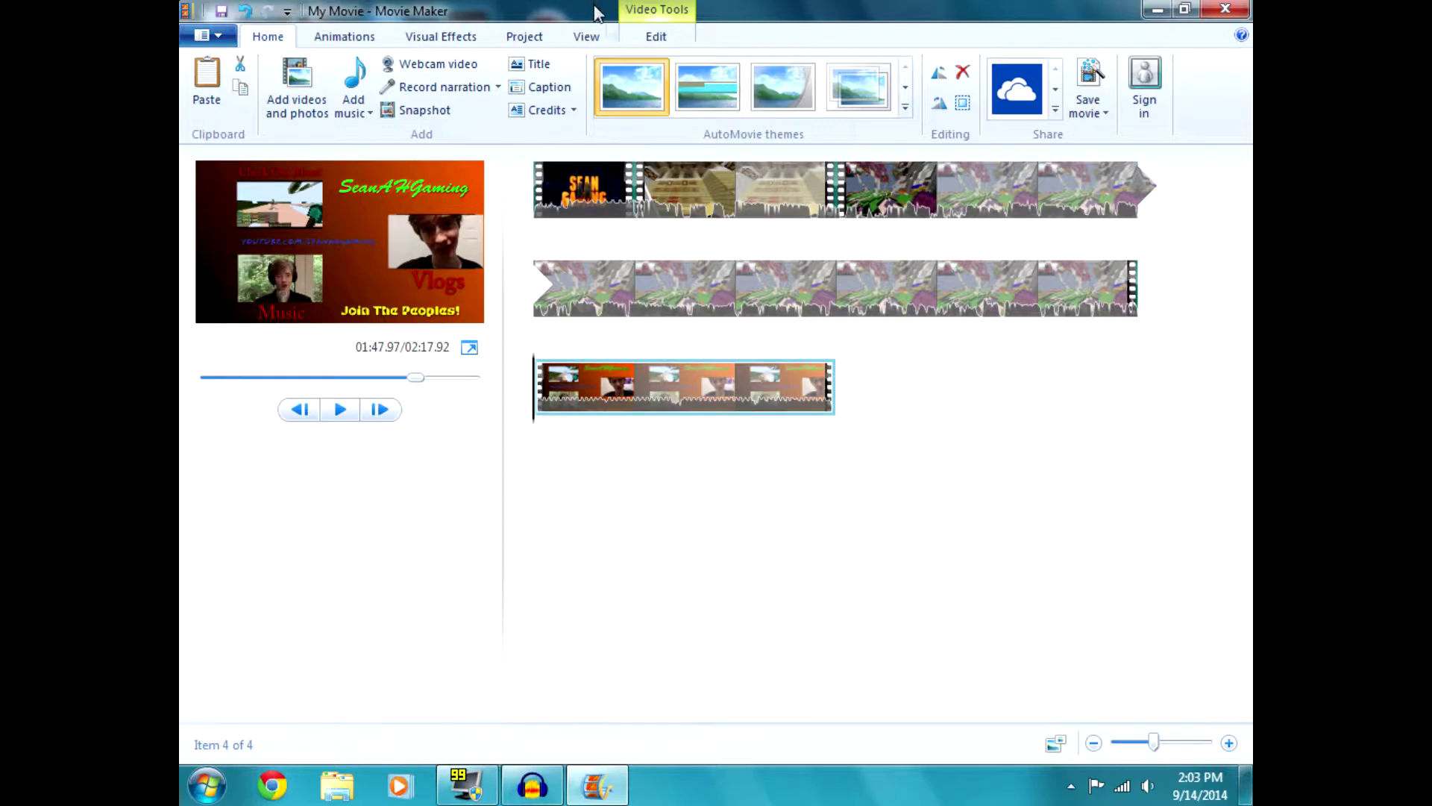
{"action": "left_click", "coordinate": [681, 42]}
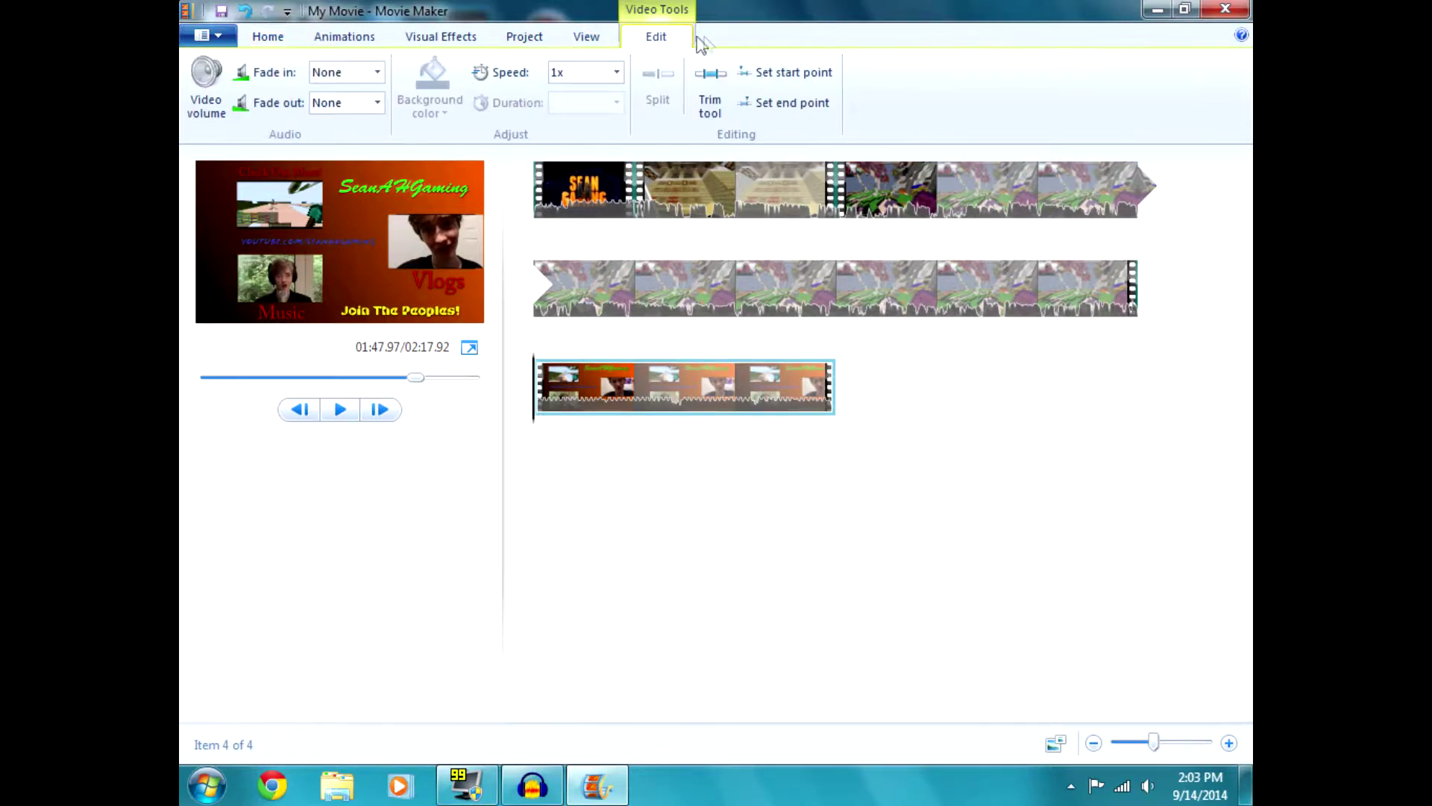
{"action": "left_click", "coordinate": [206, 86]}
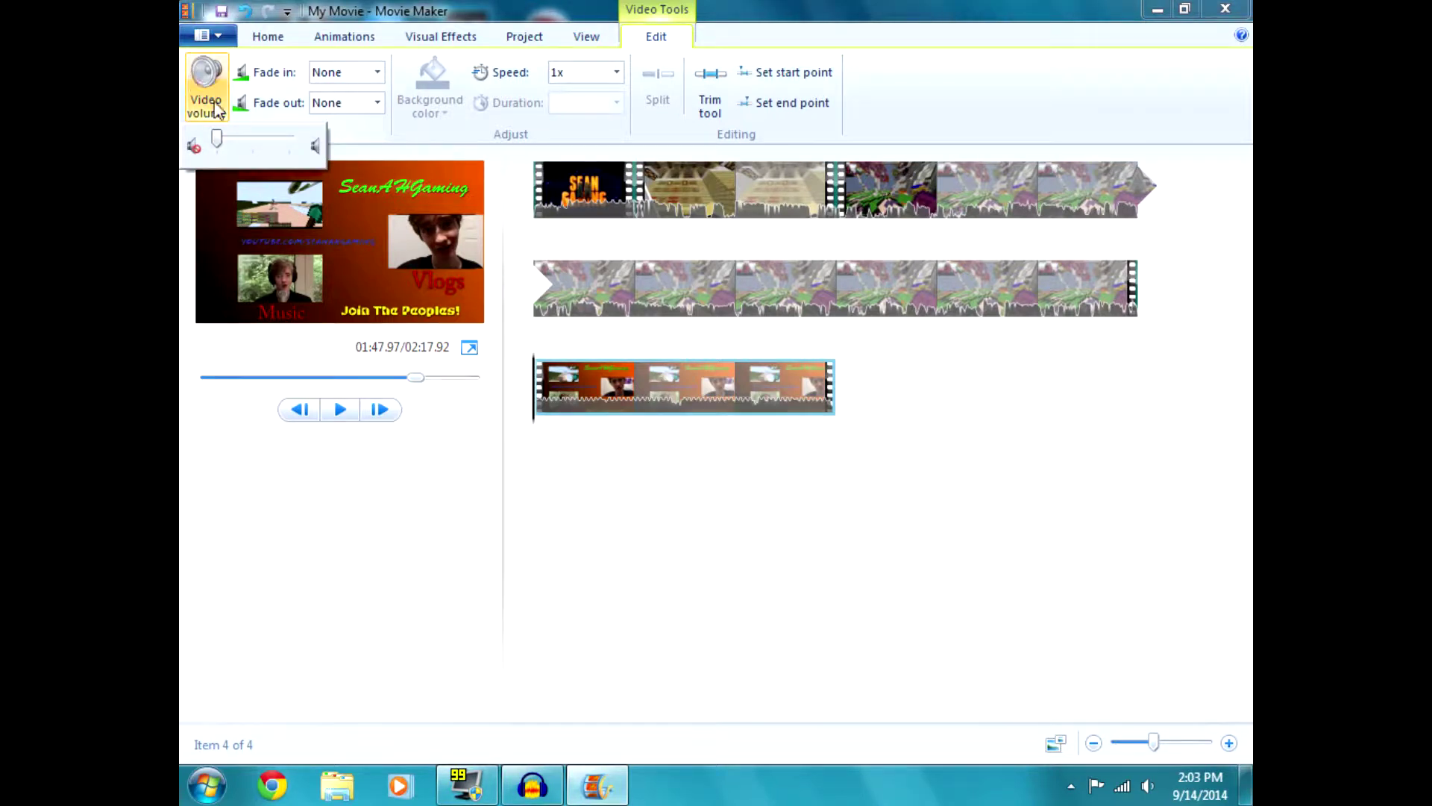
{"action": "left_click", "coordinate": [612, 470]}
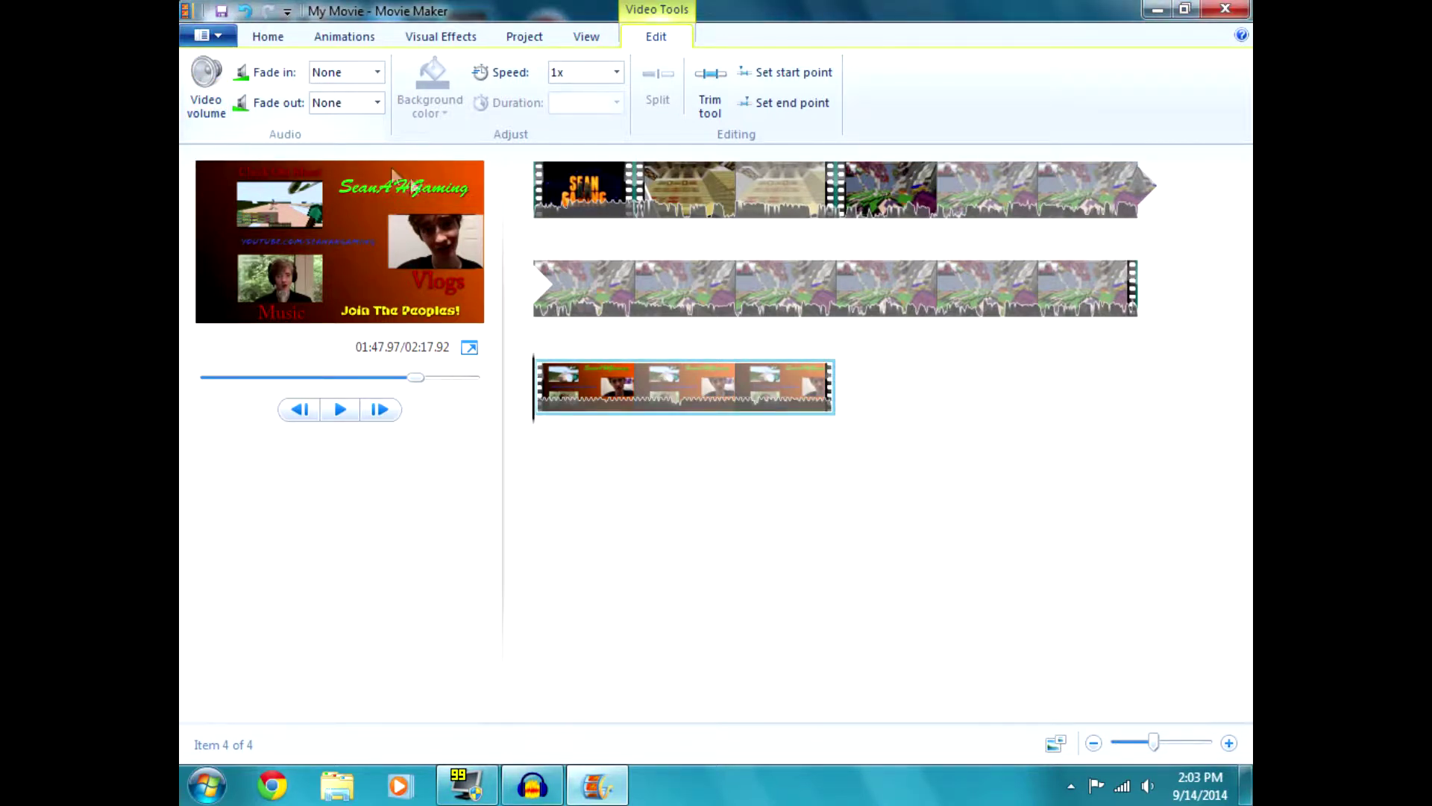
Play the end of the last gameplay clip into the outro and stop playback
{"action": "left_click", "coordinate": [1038, 287]}
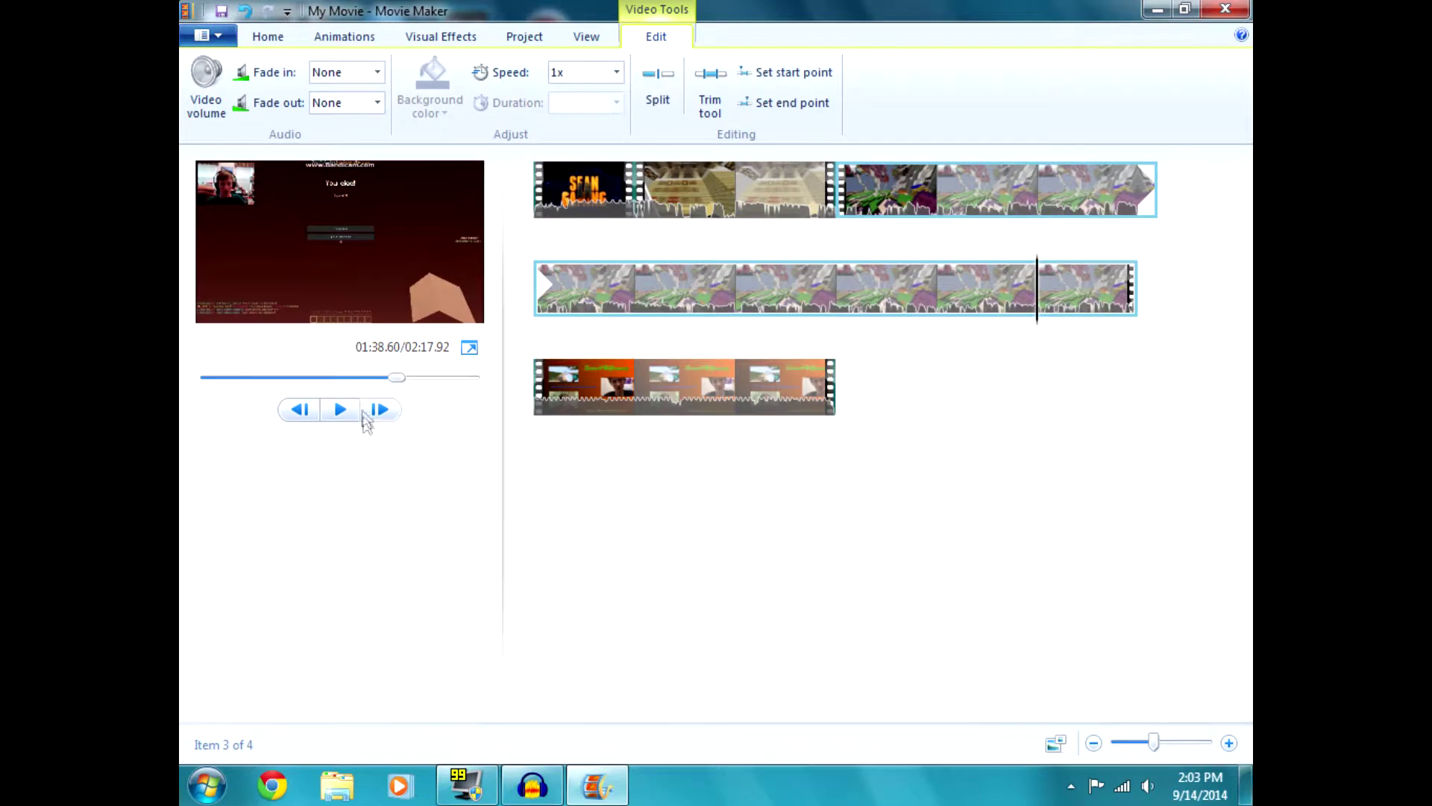
{"action": "left_click", "coordinate": [343, 410]}
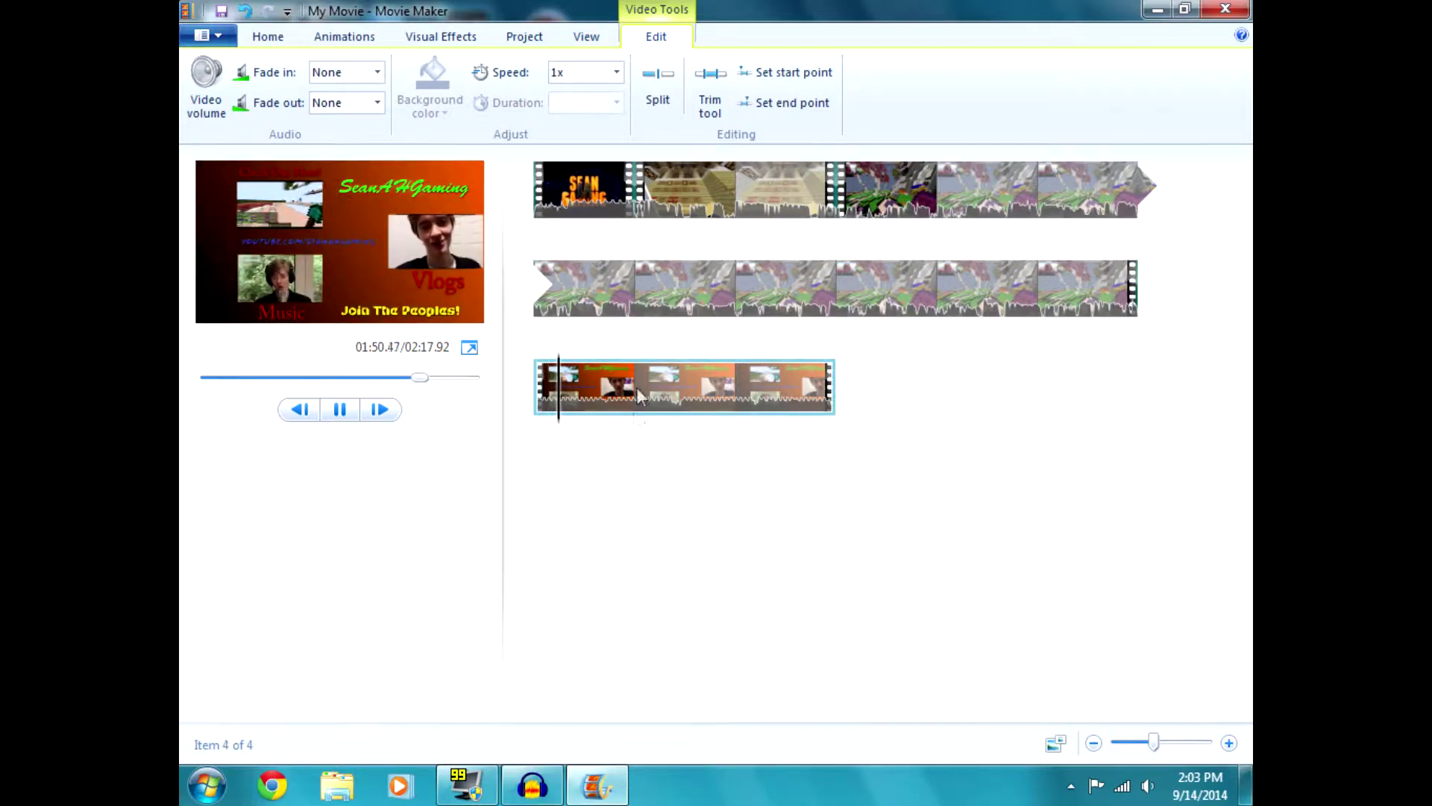
{"action": "key", "text": "space"}
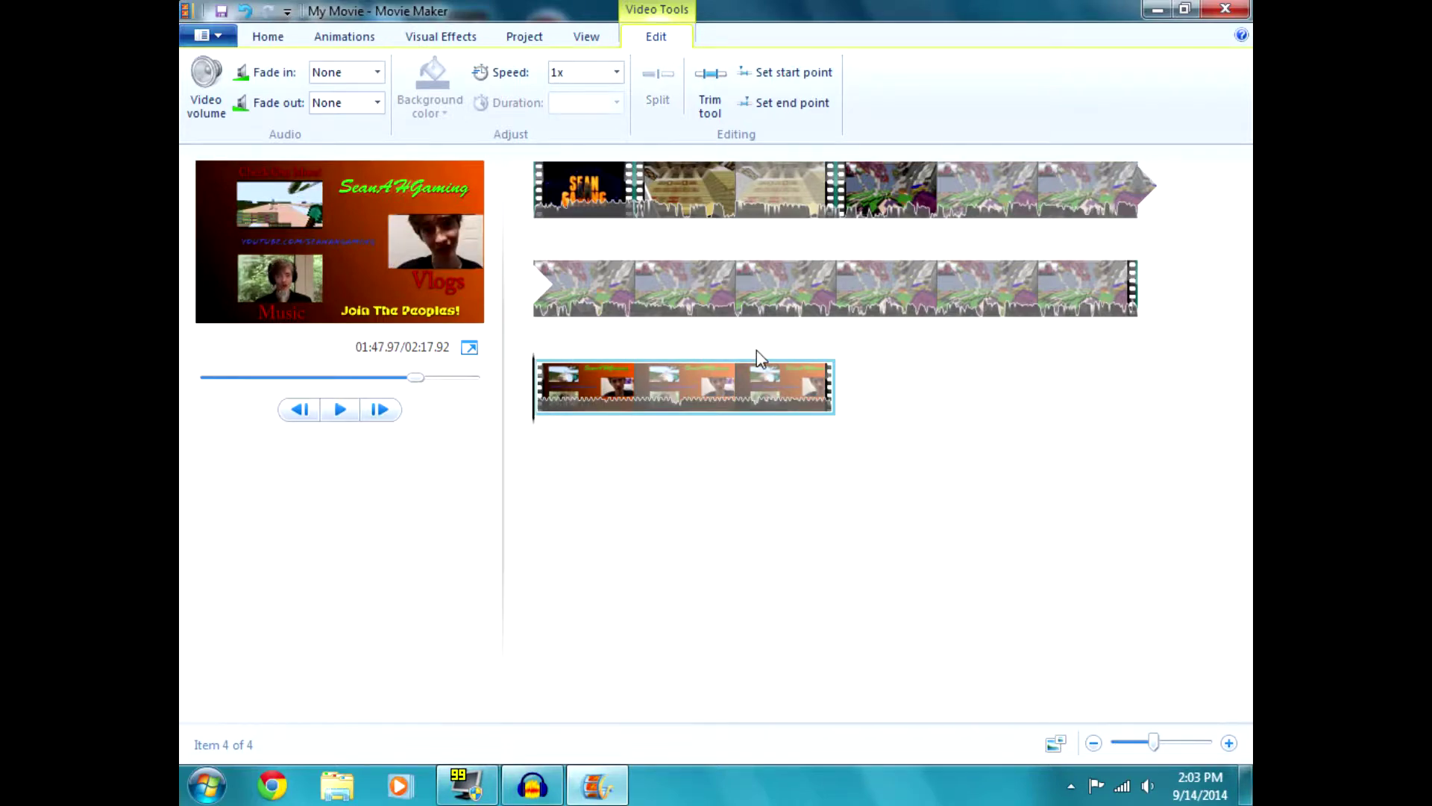
Add the music file k-391 - nice takeoff mp3.mp3 at the current point, 00:51.80, in the last gameplay clip
{"action": "left_click", "coordinate": [561, 272]}
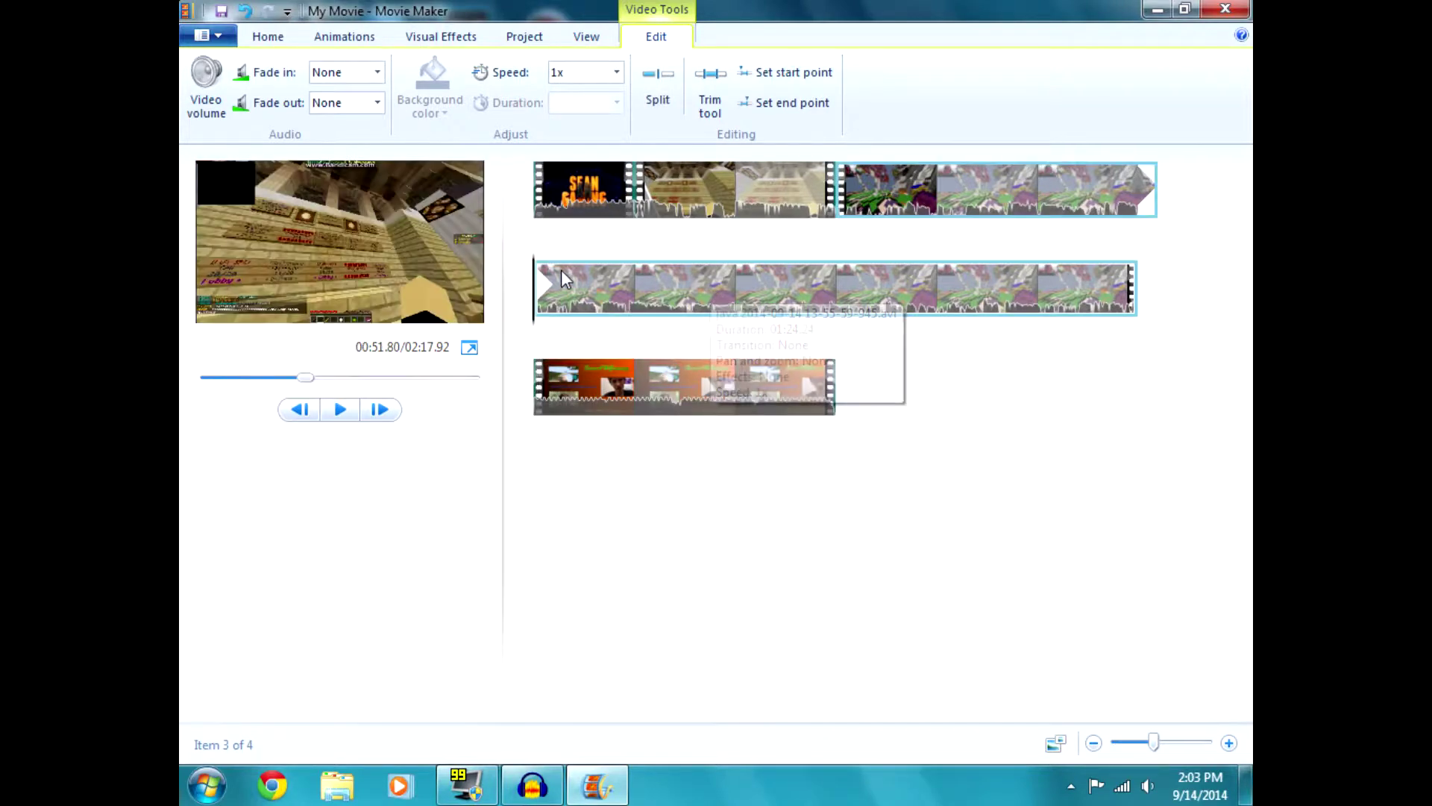
{"action": "left_click", "coordinate": [268, 36]}
{"action": "left_click", "coordinate": [355, 101]}
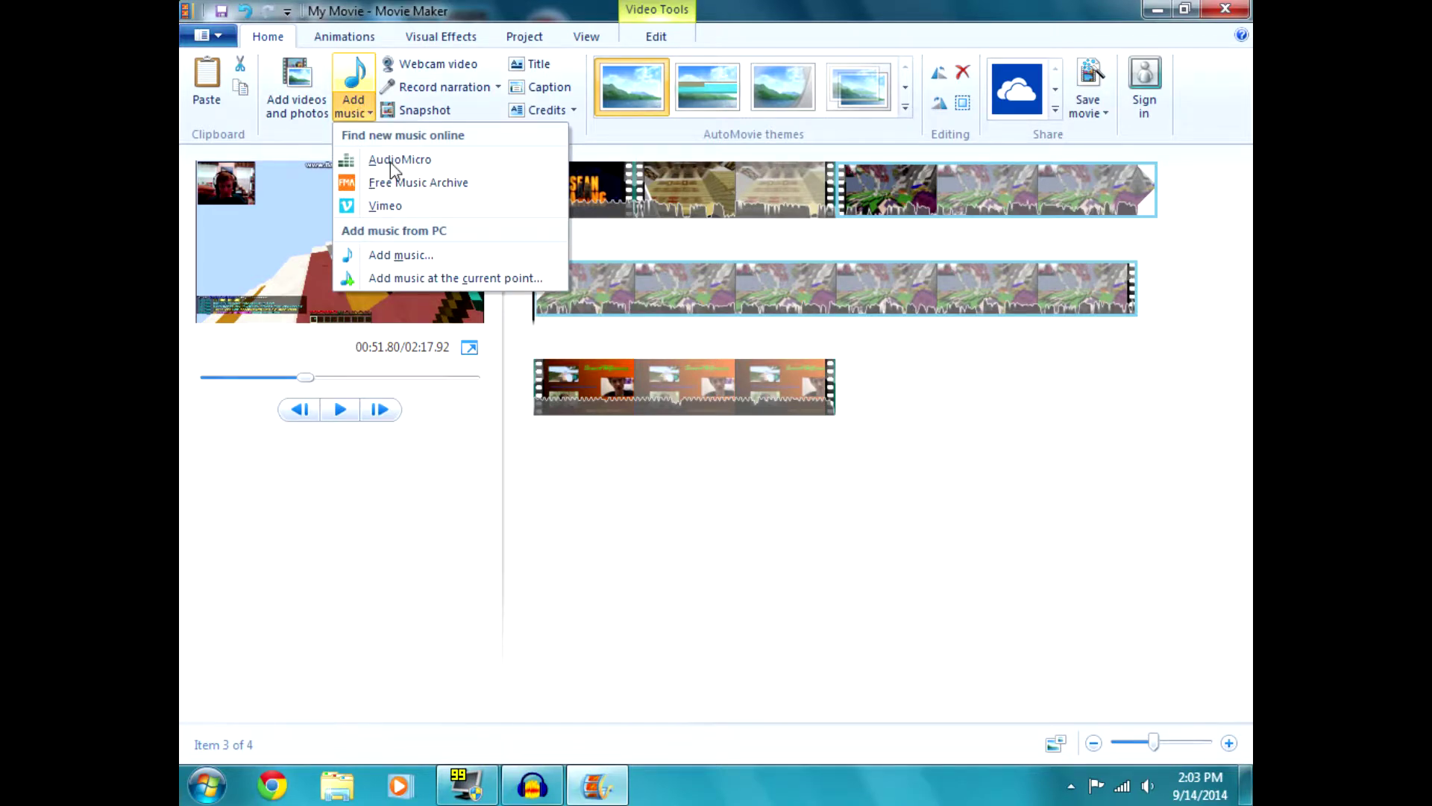
{"action": "left_click", "coordinate": [441, 280]}
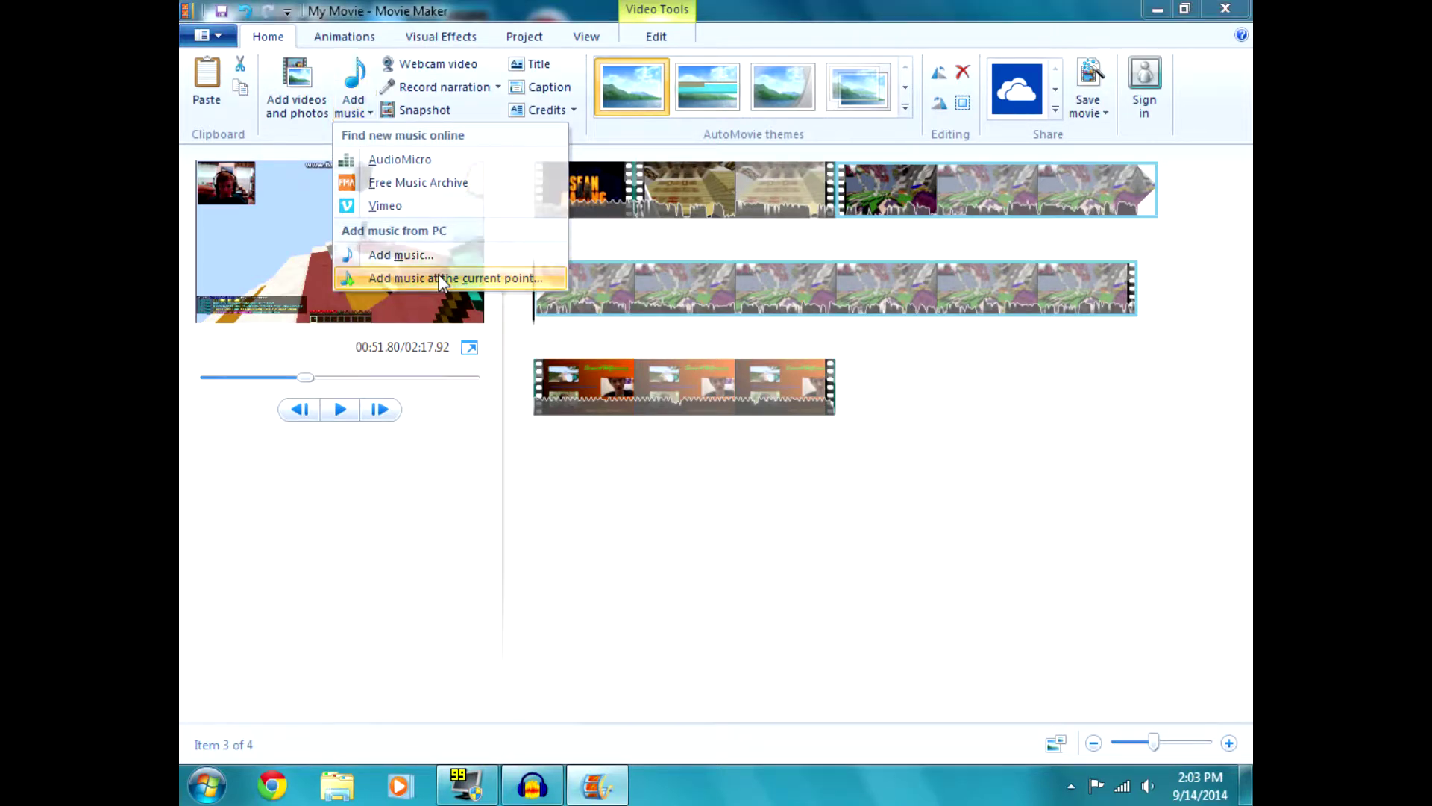
{"action": "left_click", "coordinate": [326, 196]}
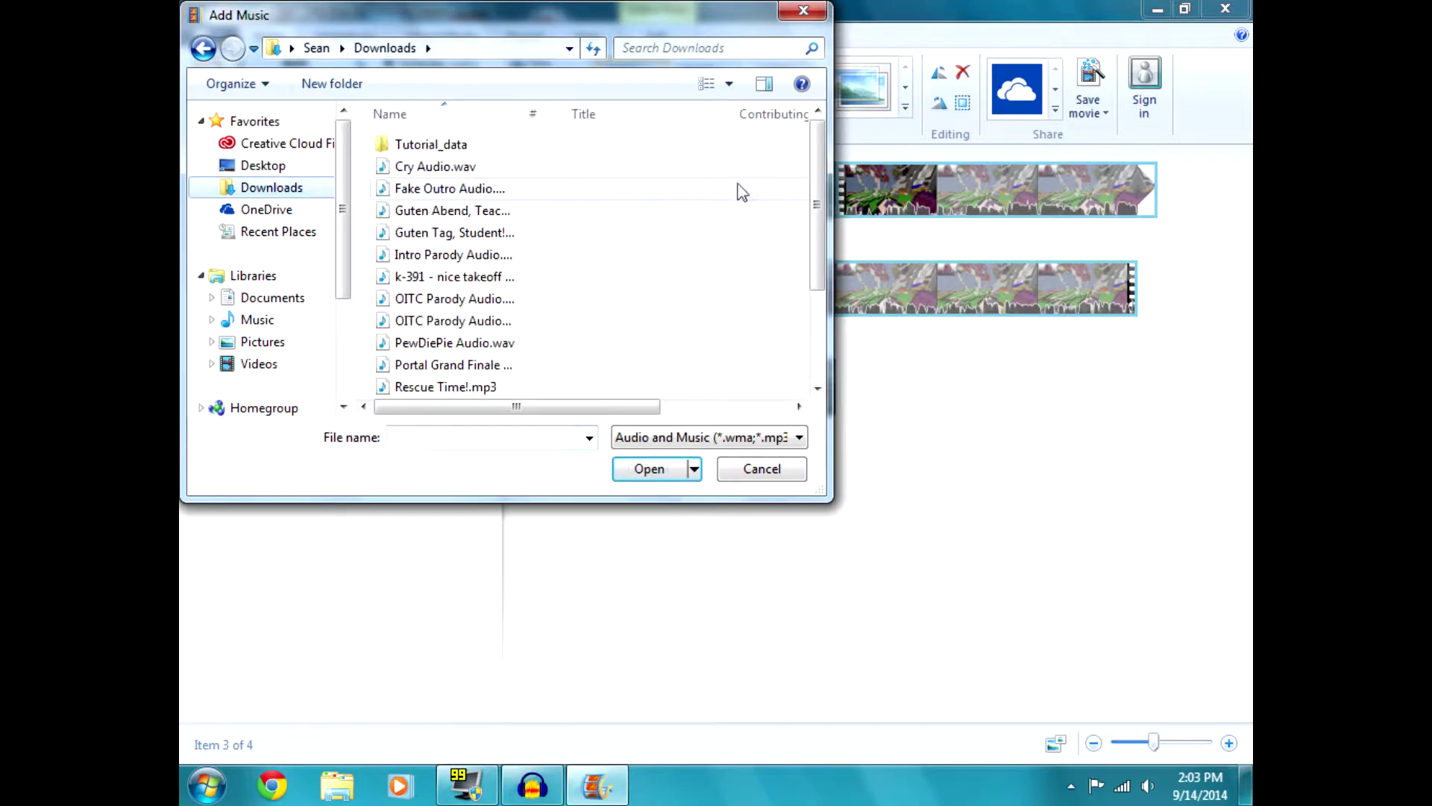
{"action": "left_click", "coordinate": [620, 281]}
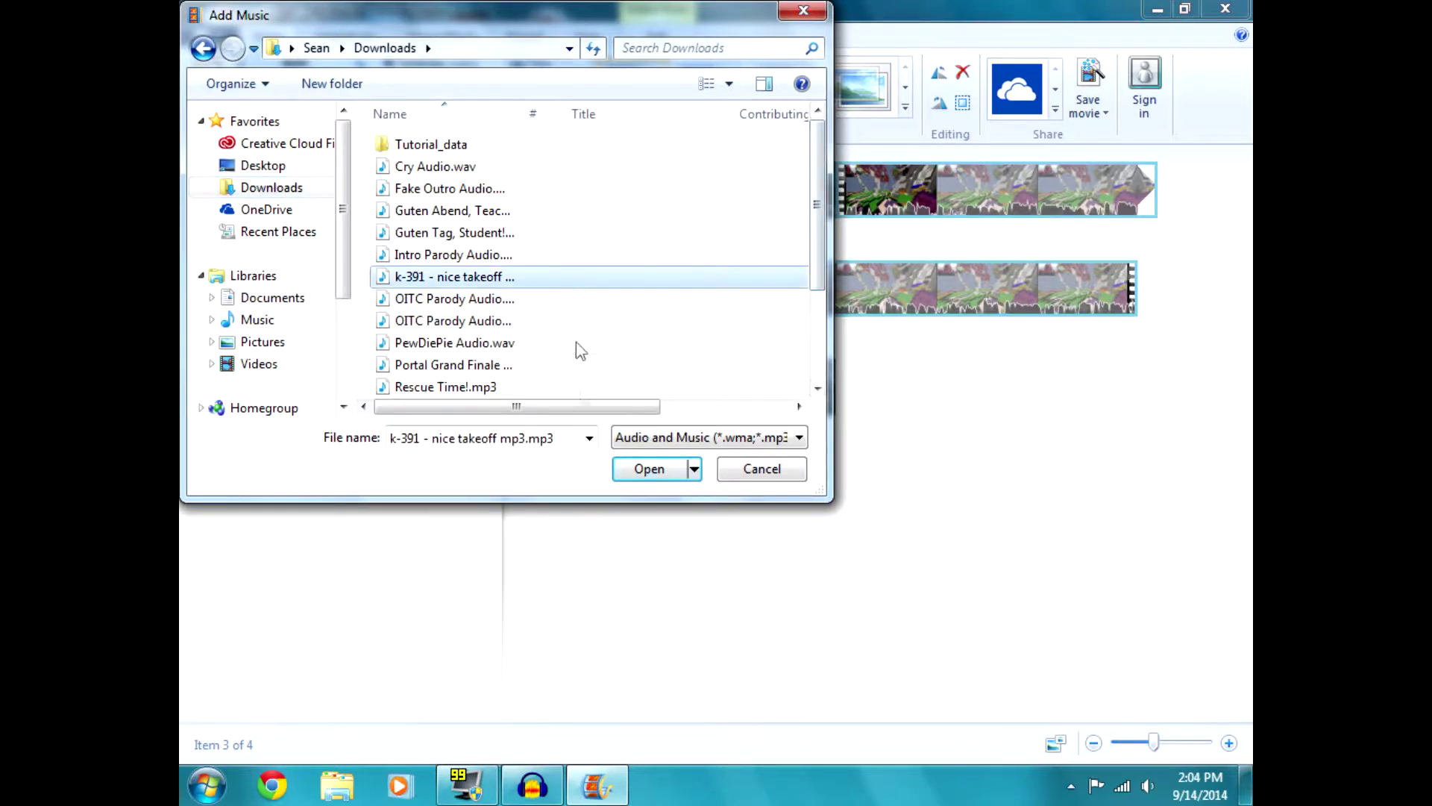
{"action": "left_click", "coordinate": [629, 472]}
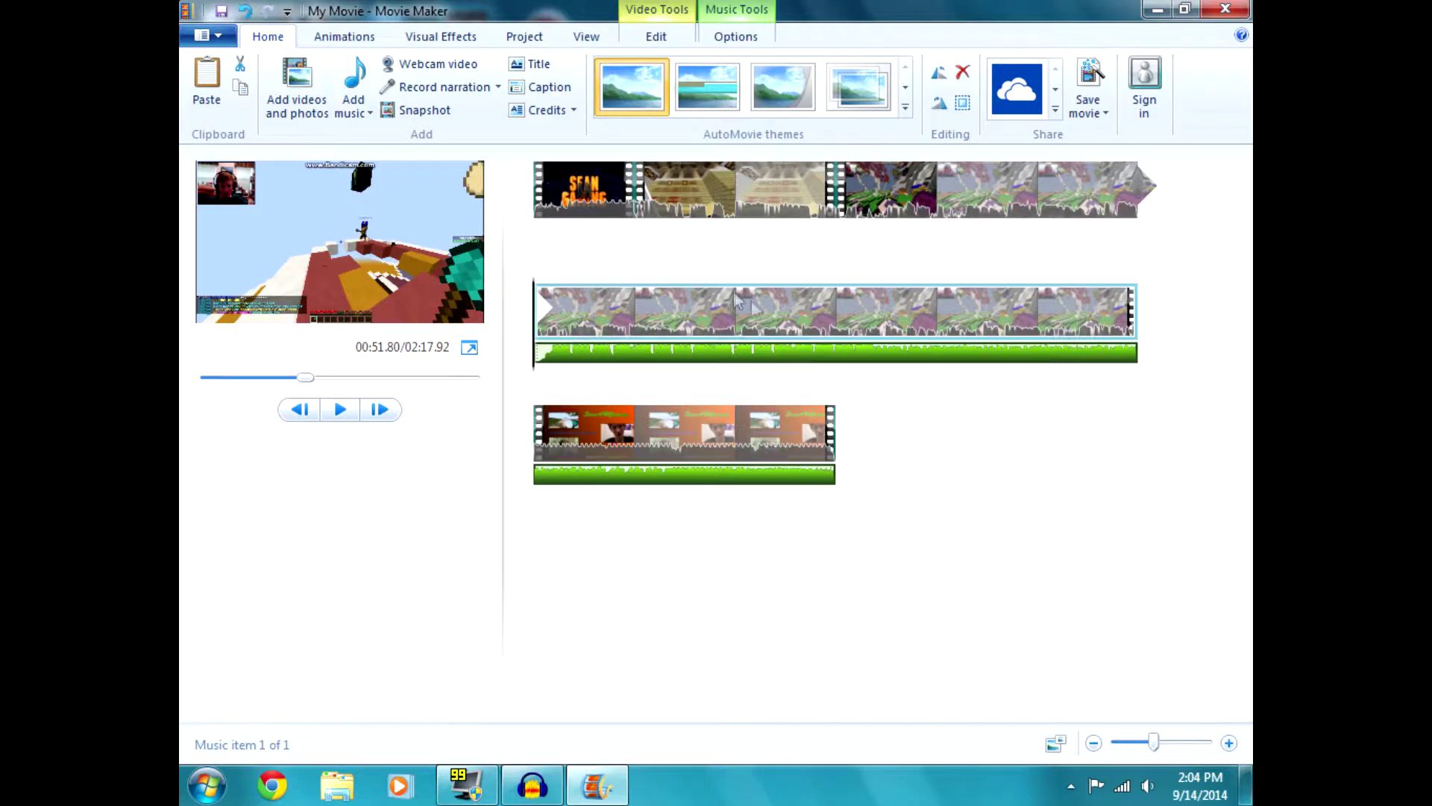
Play sections of the last gameplay clip and the outro to check how the added music sounds over them
{"action": "left_click", "coordinate": [936, 317]}
{"action": "left_click", "coordinate": [342, 410]}
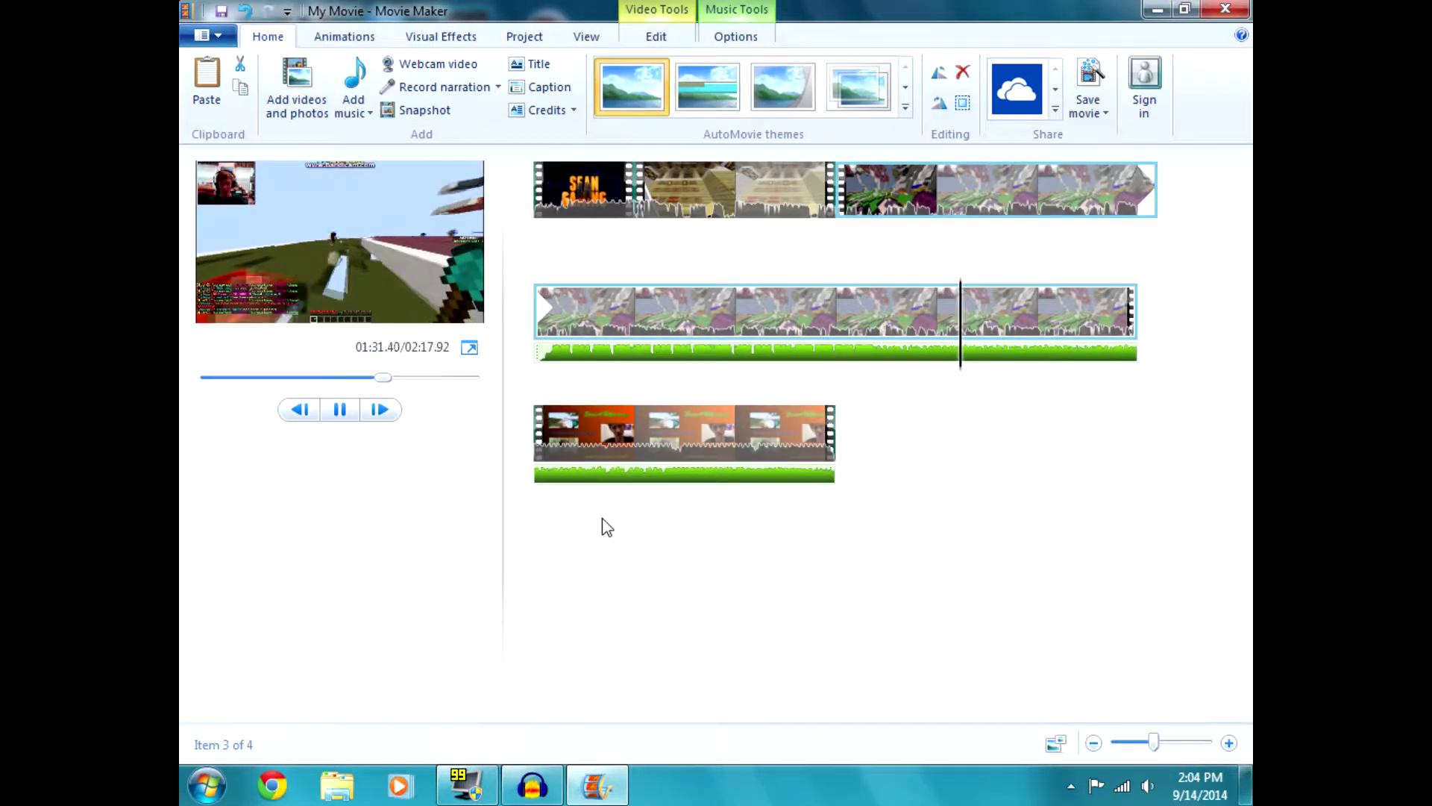
{"action": "left_click", "coordinate": [1036, 344]}
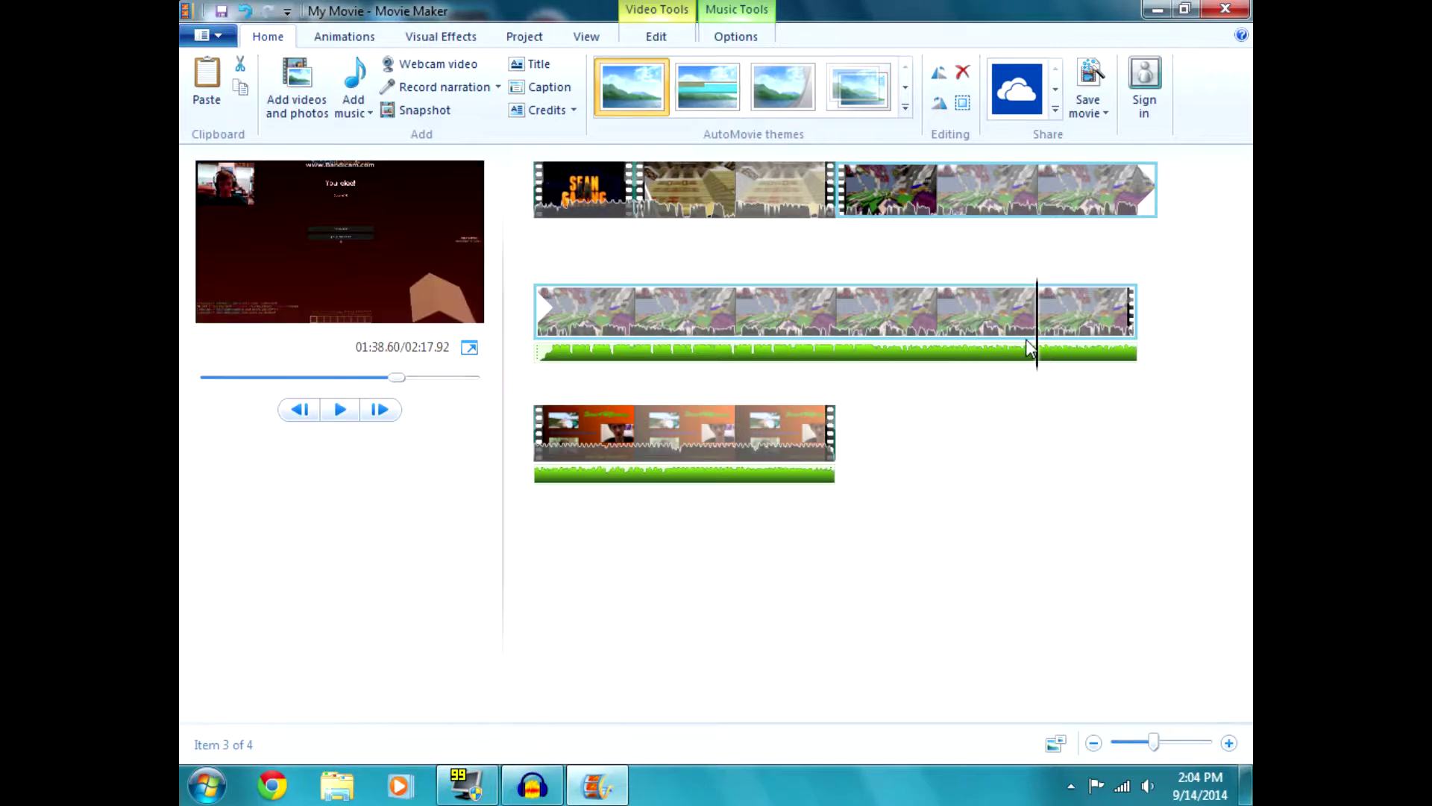
{"action": "left_click", "coordinate": [340, 409]}
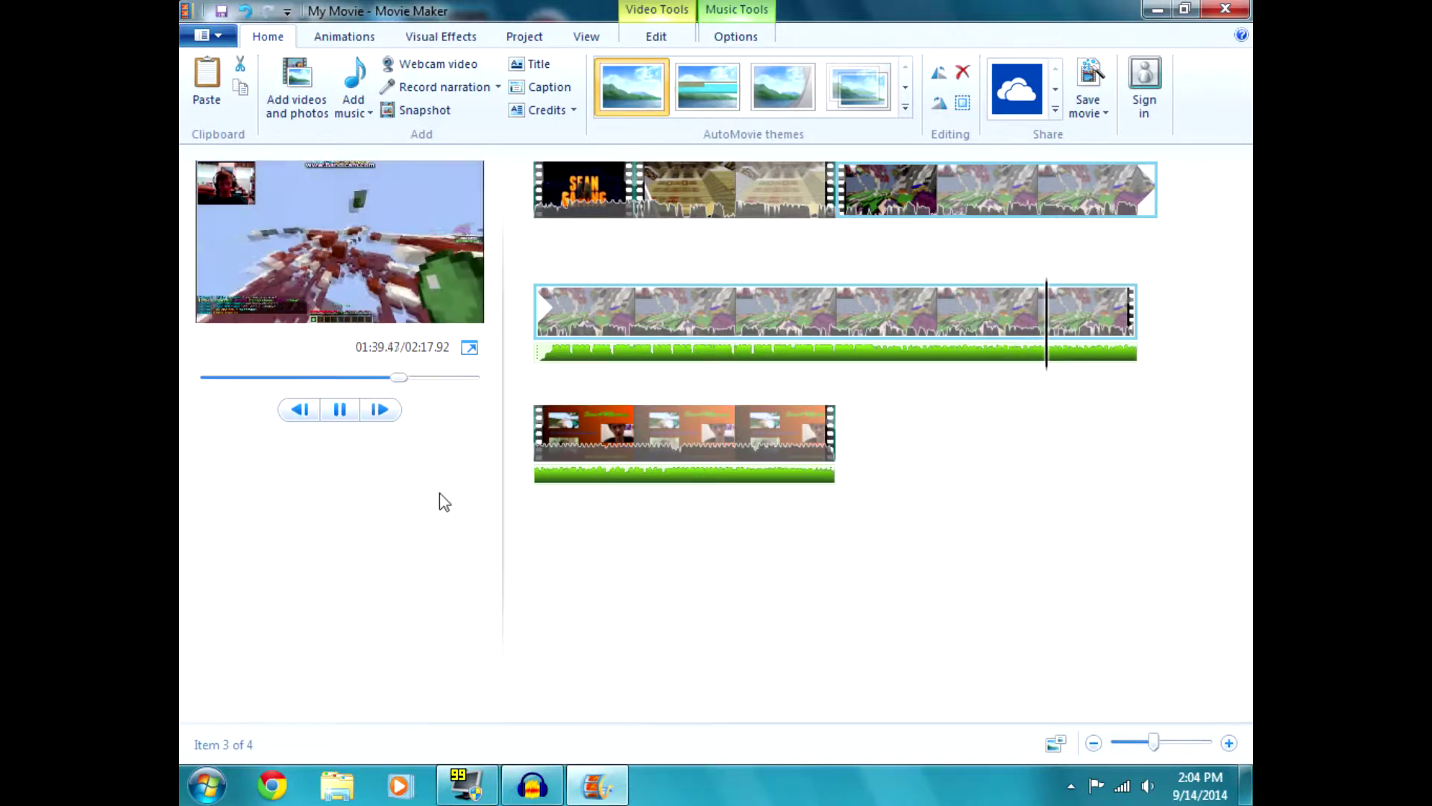
{"action": "left_click", "coordinate": [635, 440]}
{"action": "left_click", "coordinate": [341, 410]}
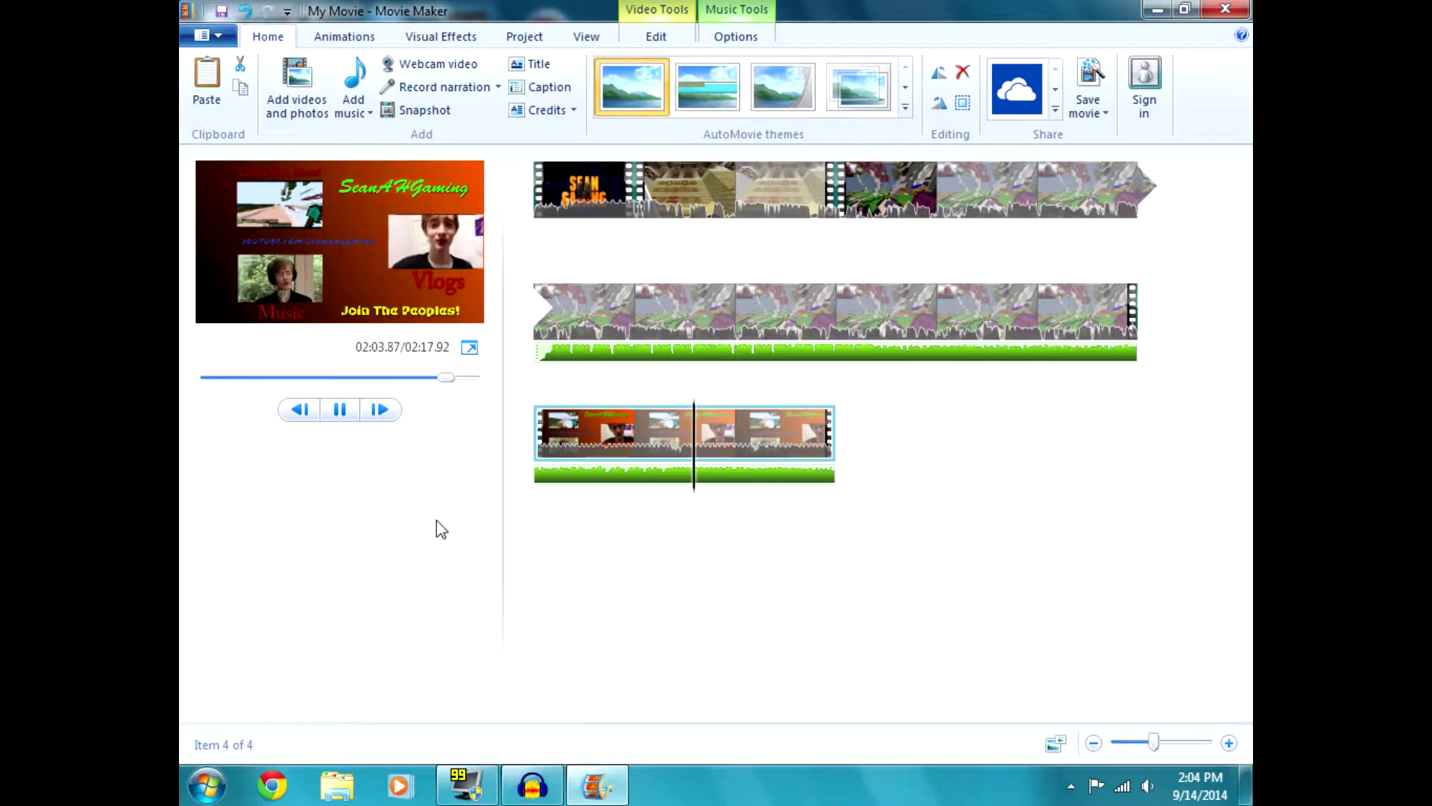
{"action": "left_click", "coordinate": [338, 411]}
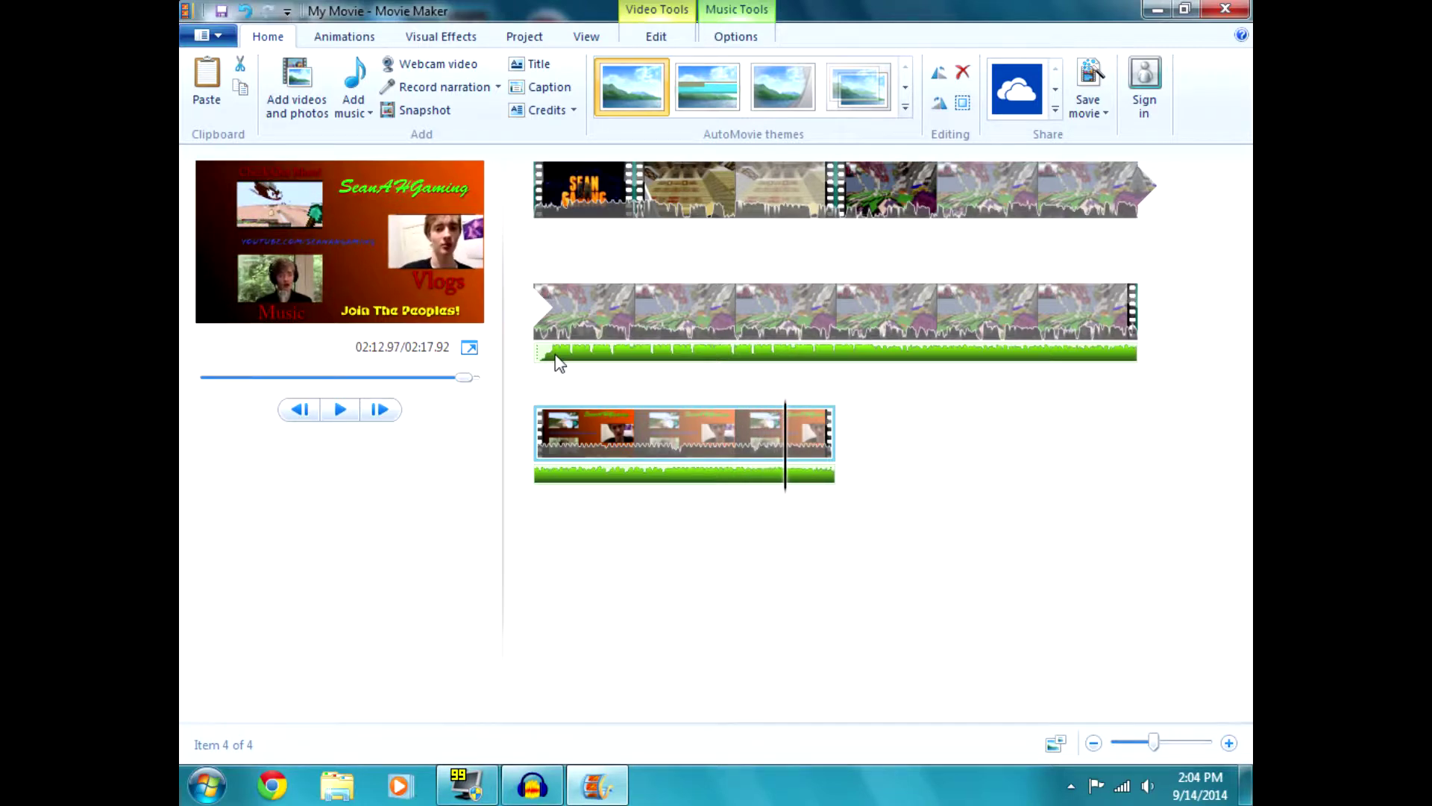
{"action": "left_click", "coordinate": [737, 313]}
{"action": "left_click", "coordinate": [340, 410]}
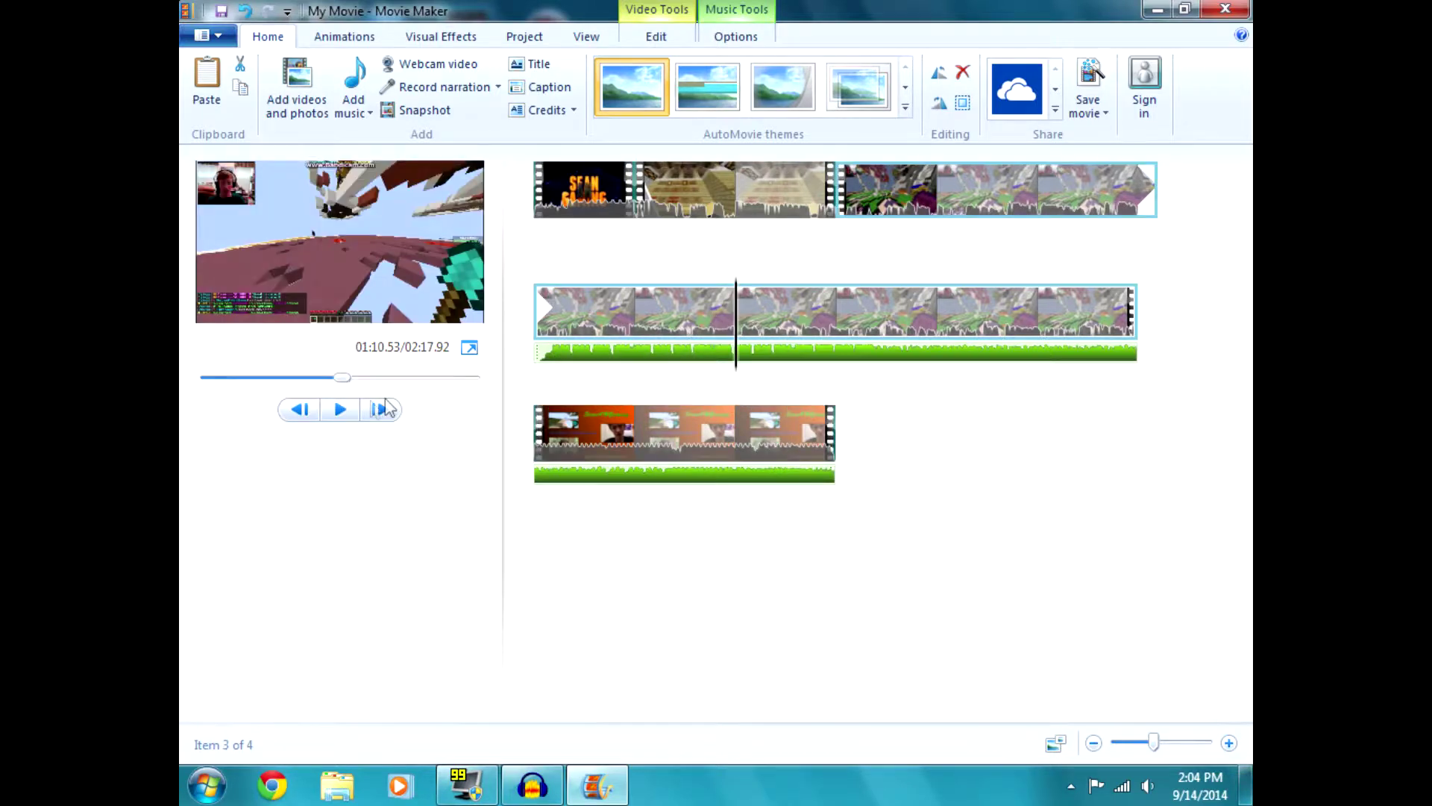
{"action": "left_click", "coordinate": [342, 409]}
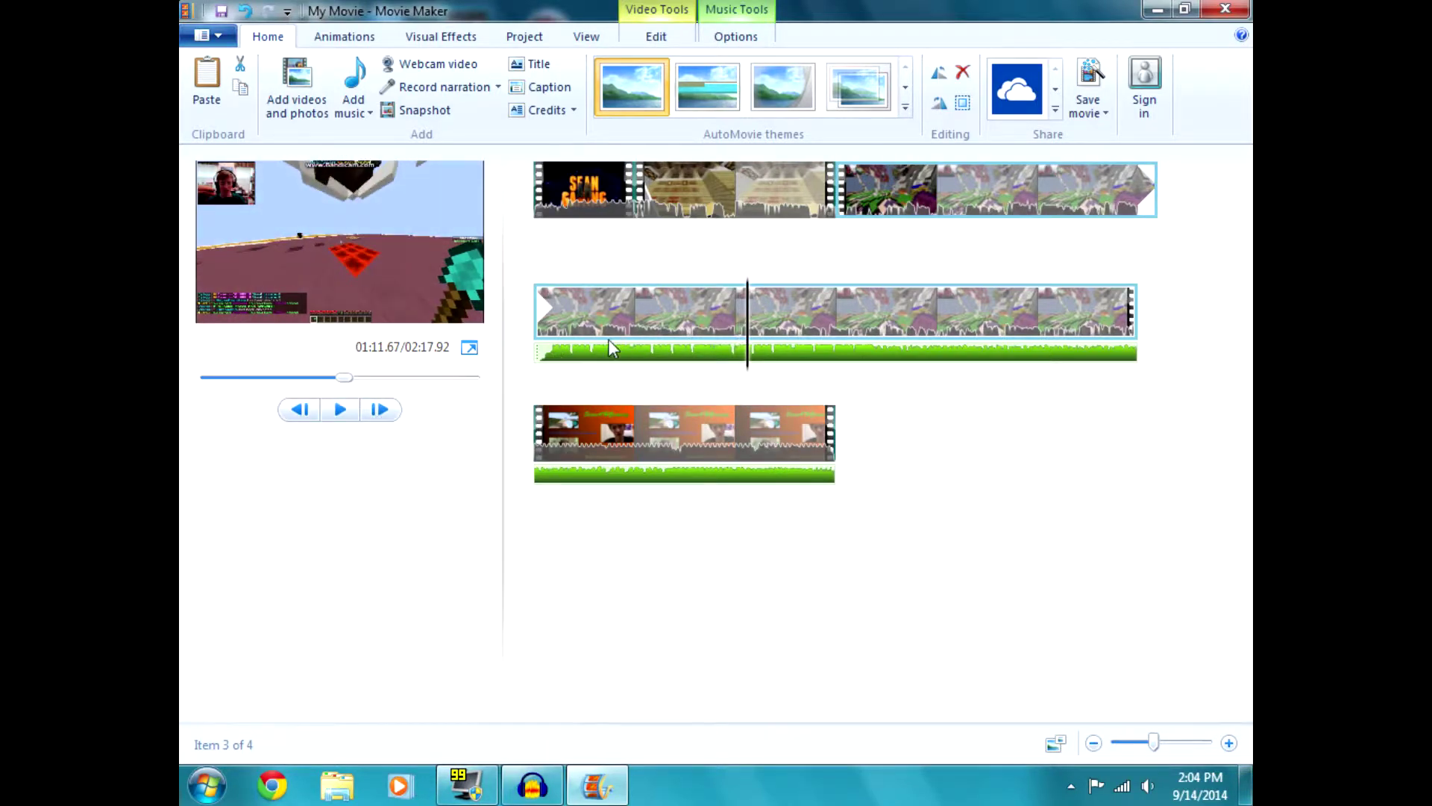
Move the music track's start to the beginning of the last gameplay clip and play the outro's opening with it
{"action": "left_click_drag", "start_coordinate": [560, 364], "coordinate": [840, 246]}
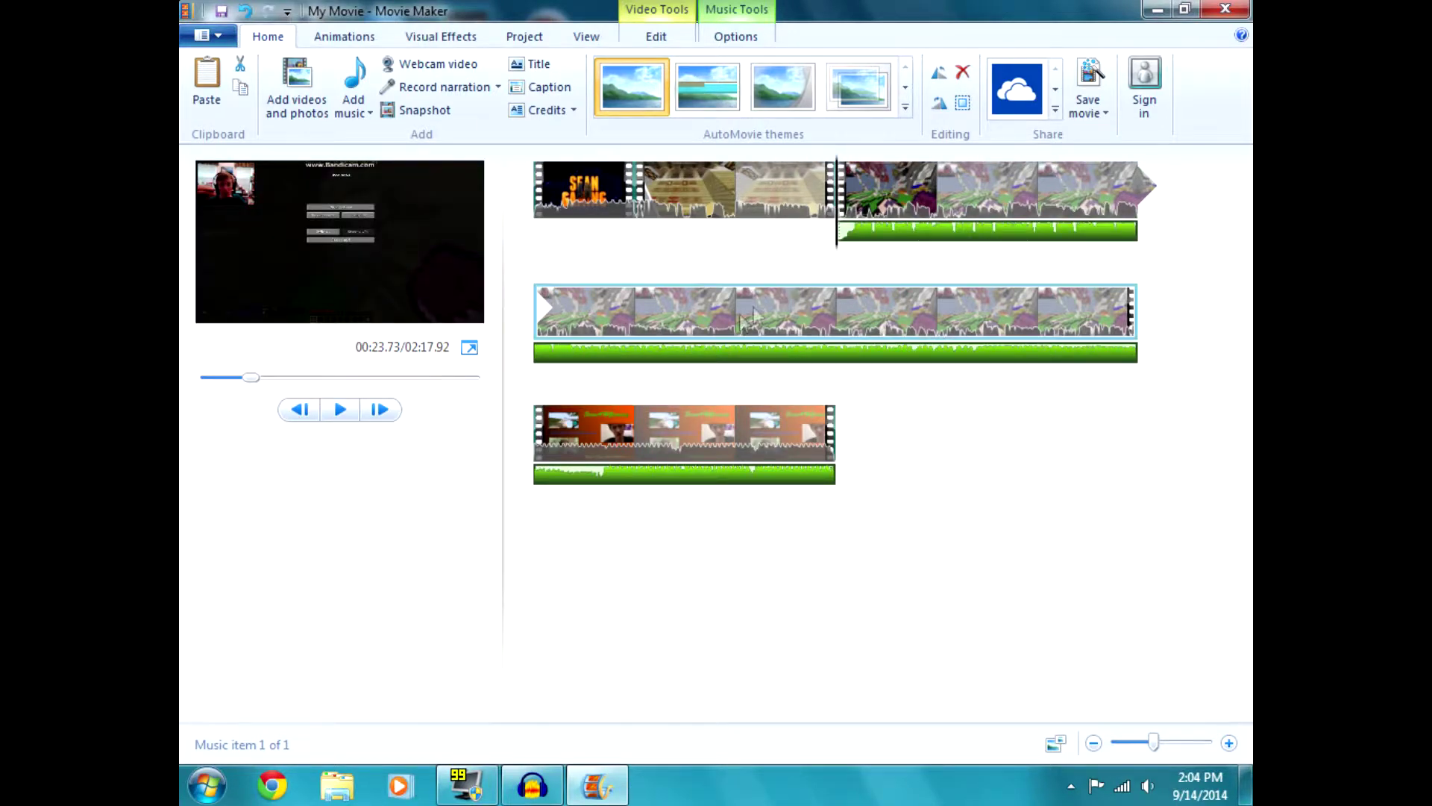
{"action": "left_click", "coordinate": [661, 437]}
{"action": "right_click", "coordinate": [625, 446]}
{"action": "left_click", "coordinate": [486, 467]}
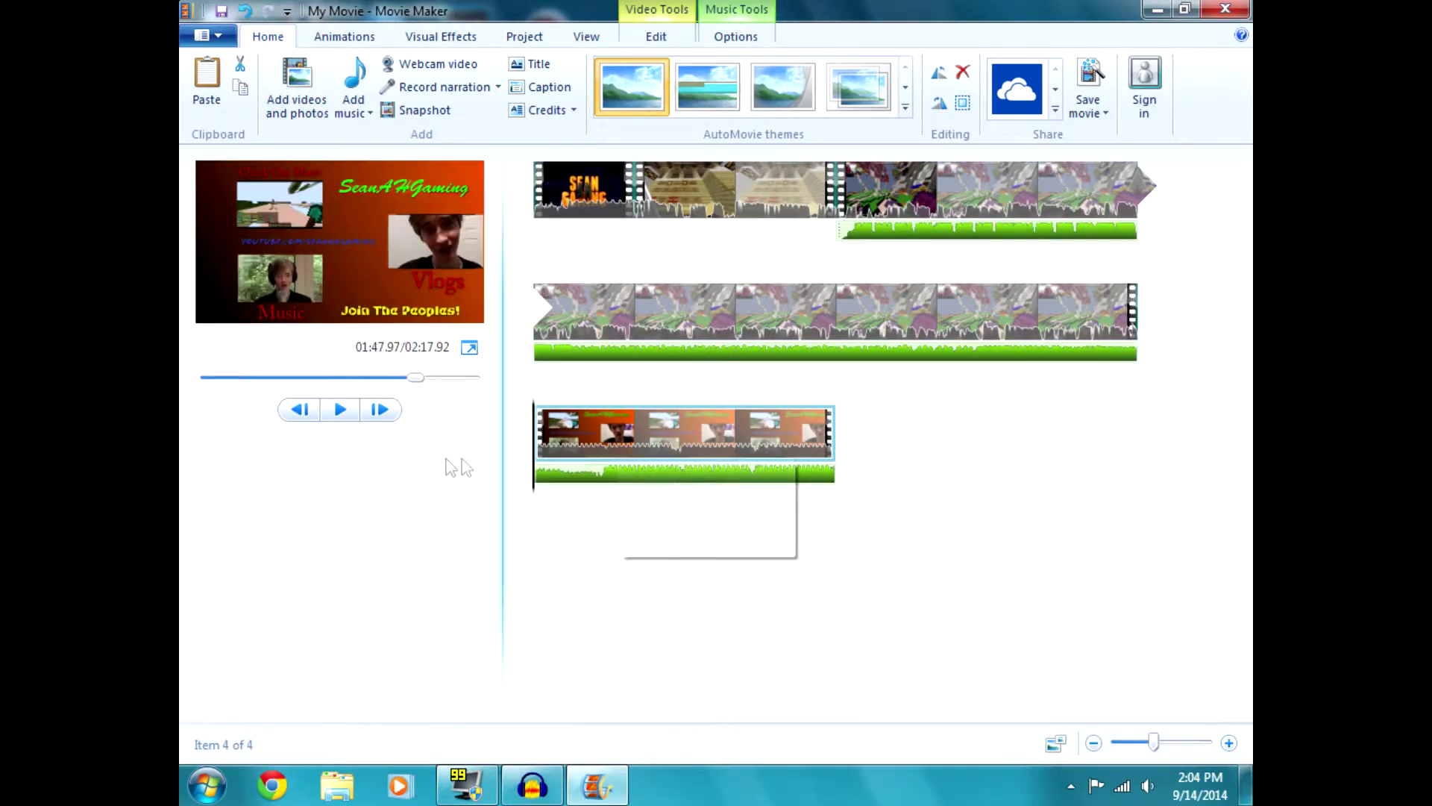
{"action": "left_click", "coordinate": [339, 410]}
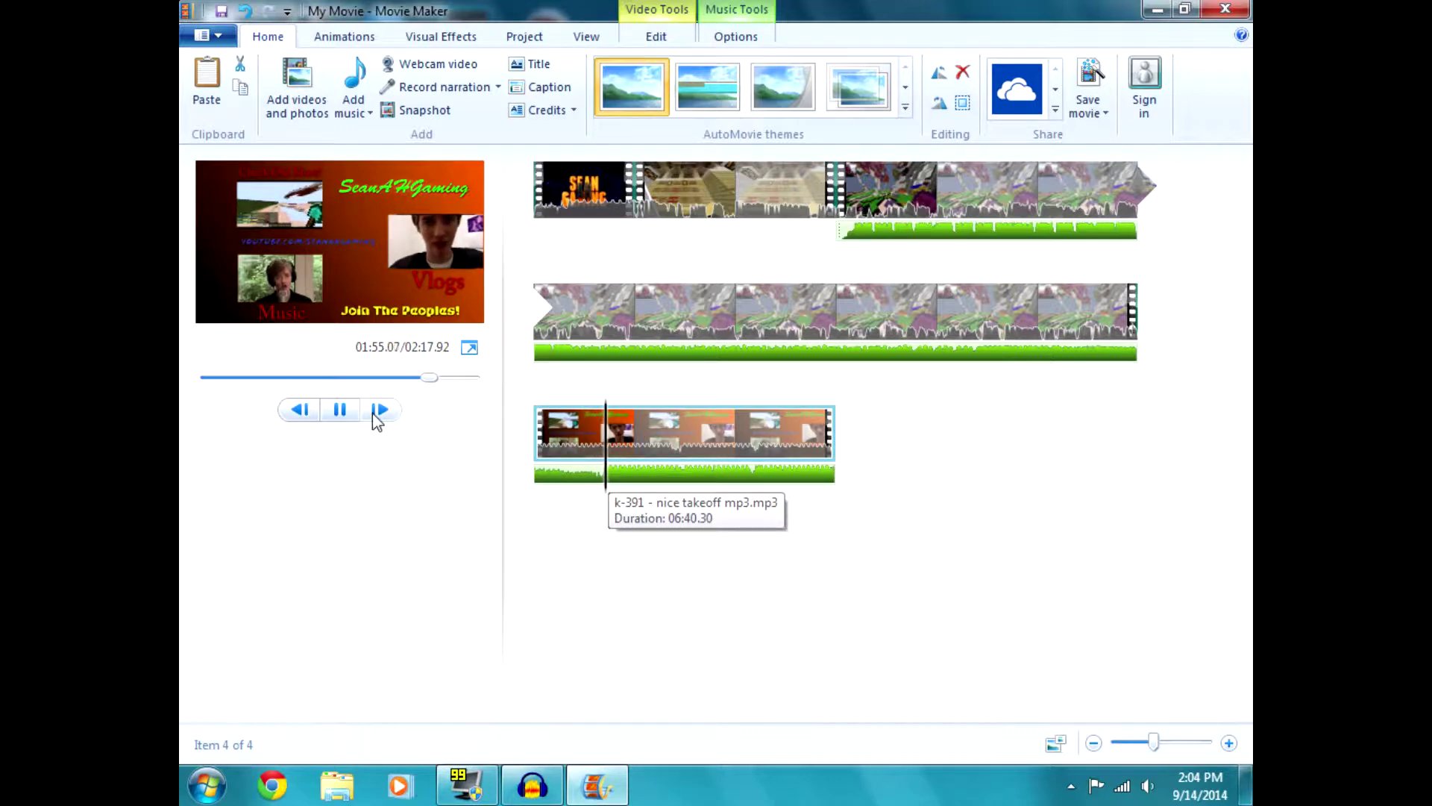
{"action": "left_click", "coordinate": [341, 410]}
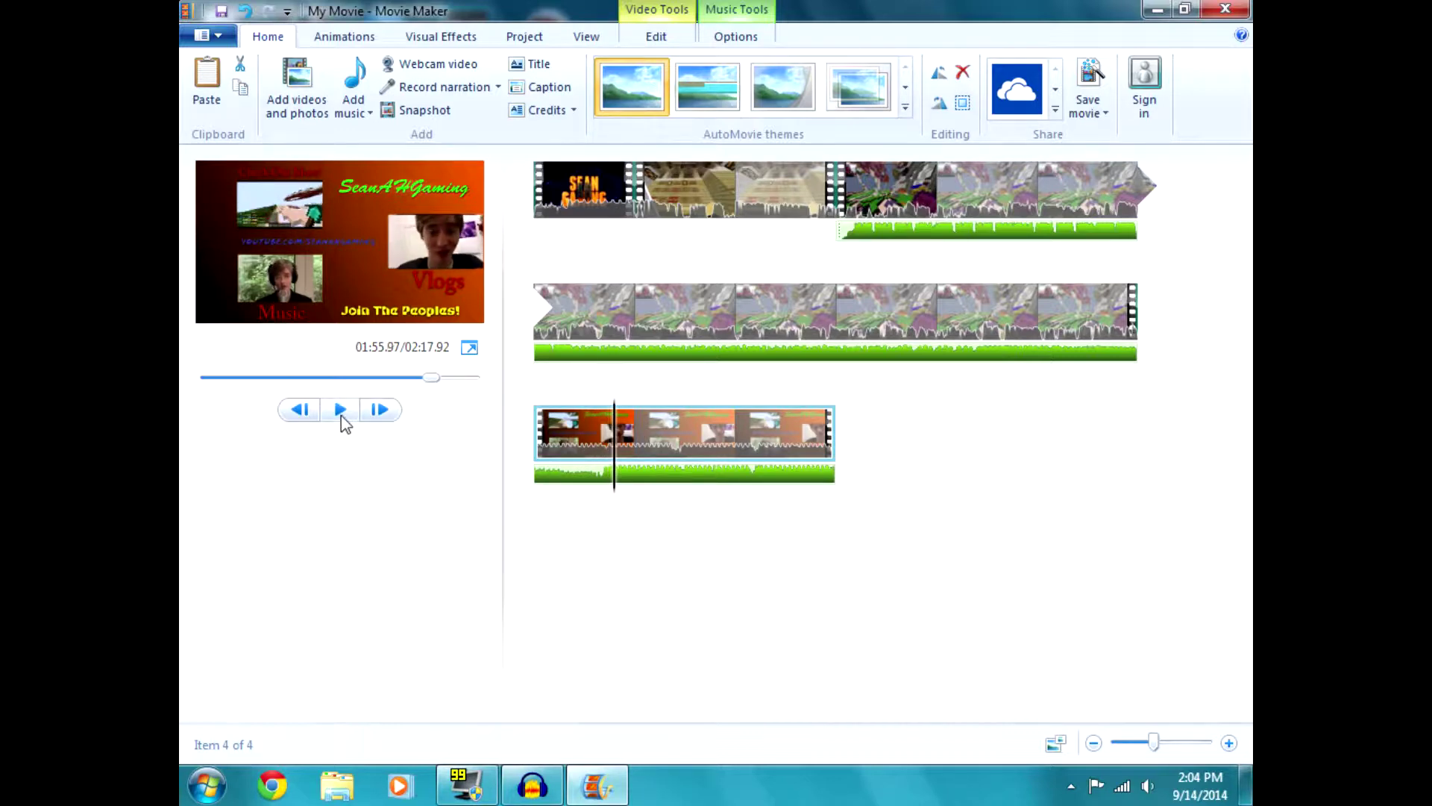
Move the music track's start earlier to 00:16.93, within the first gameplay clip, and play the outro's opening
{"action": "left_click", "coordinate": [856, 237]}
{"action": "left_click_drag", "start_coordinate": [856, 237], "coordinate": [766, 246]}
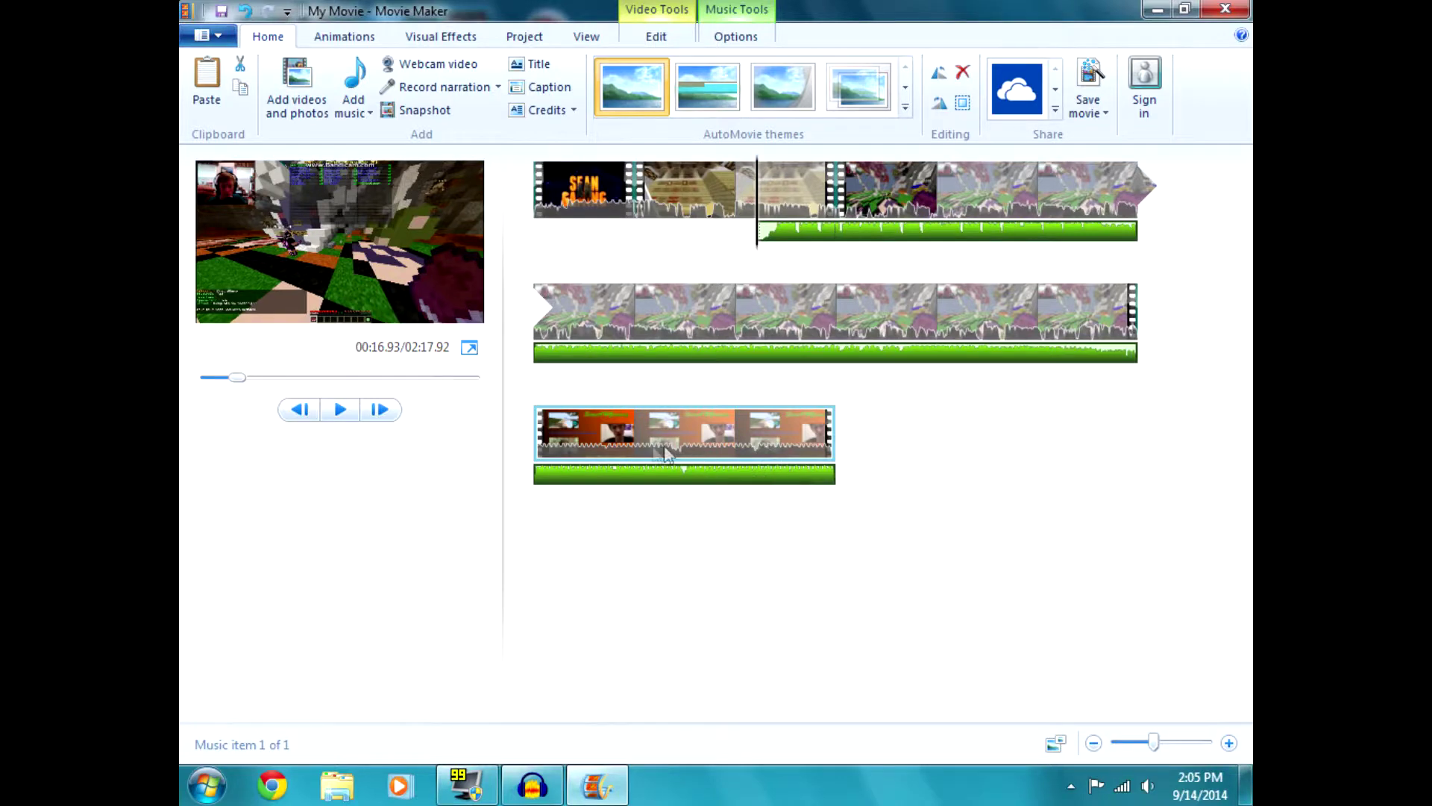
{"action": "left_click", "coordinate": [536, 440]}
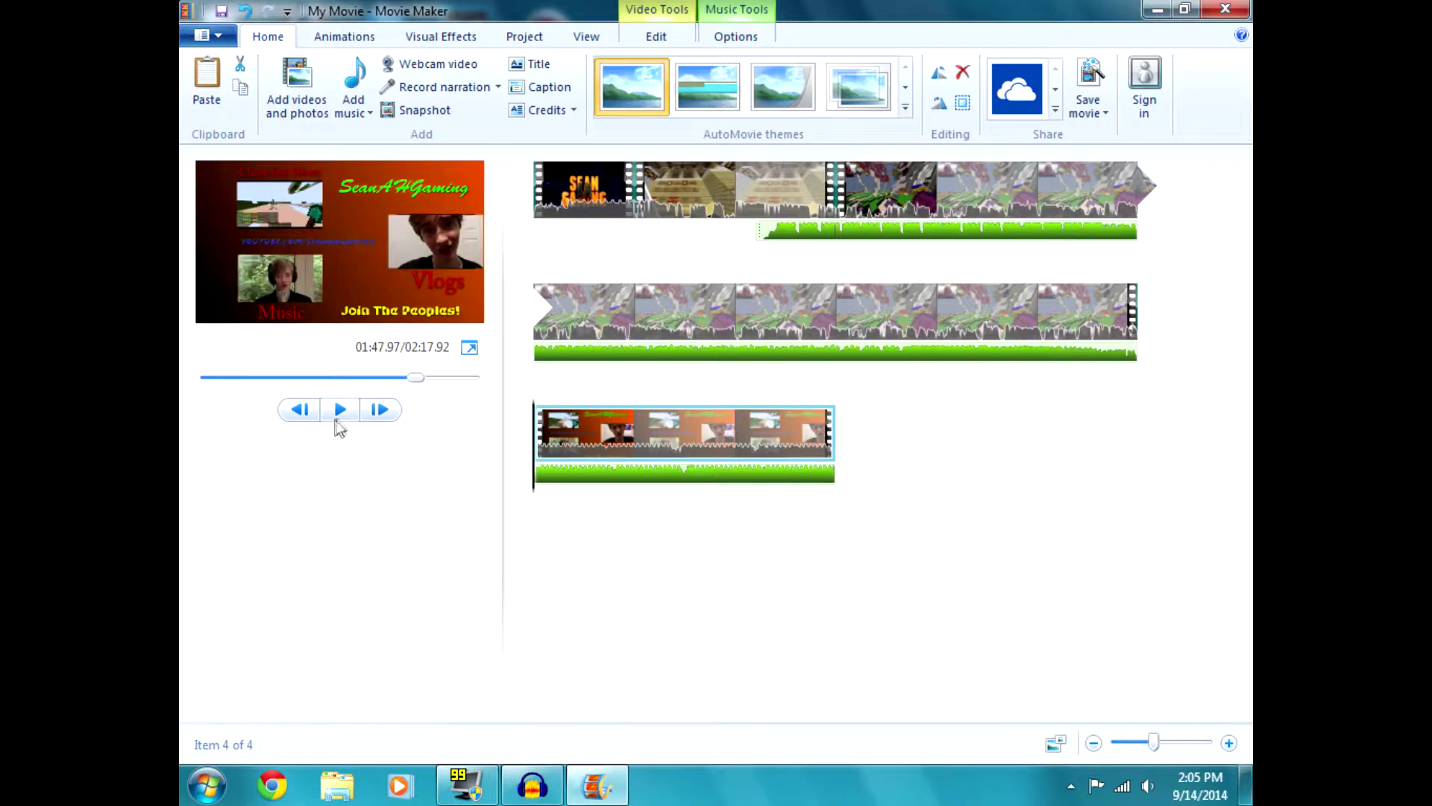
{"action": "left_click", "coordinate": [340, 411]}
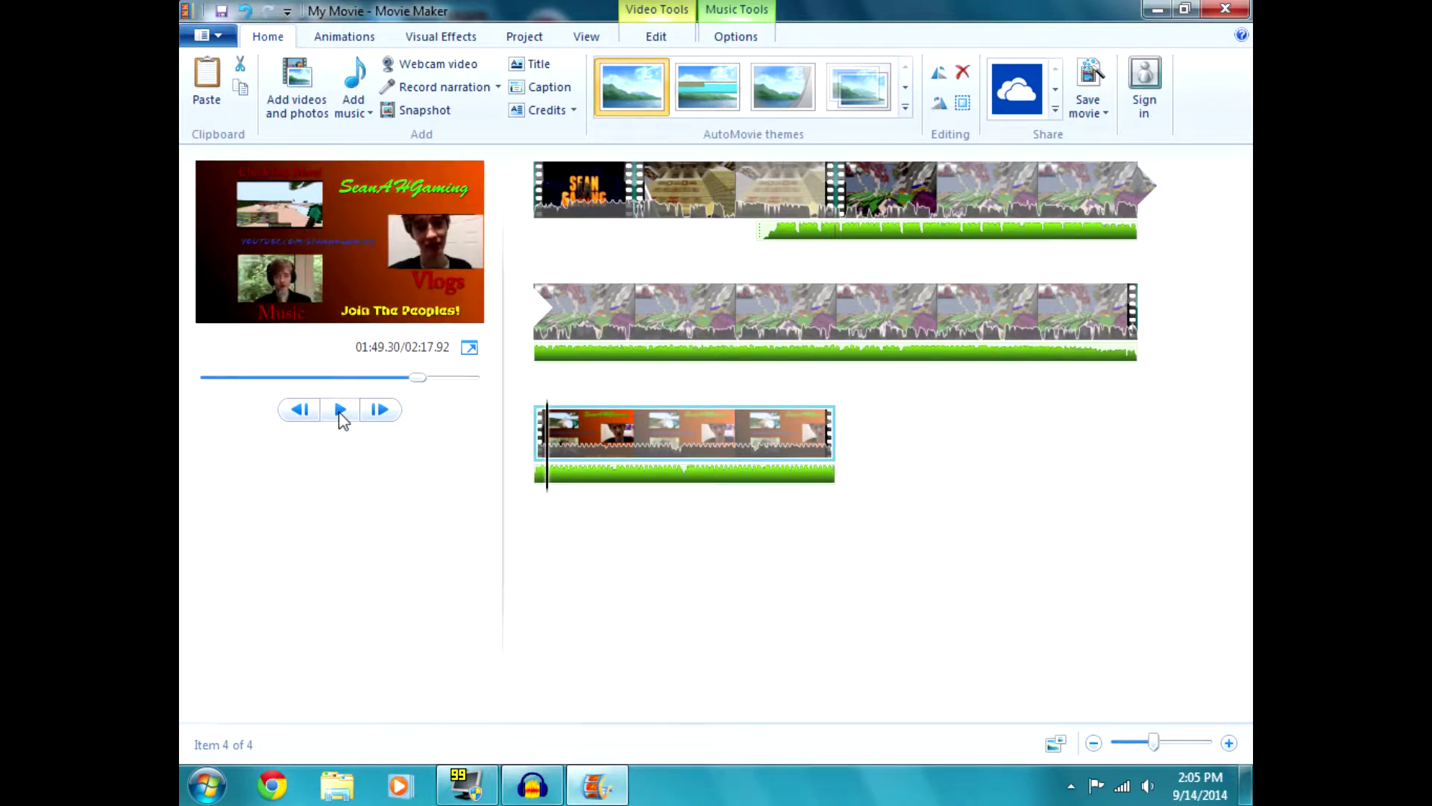
Nudge the music track's start earlier to 15.90 s, playing the outro's opening to check the music's timing
{"action": "left_click_drag", "start_coordinate": [757, 228], "coordinate": [756, 239]}
{"action": "left_click", "coordinate": [573, 421]}
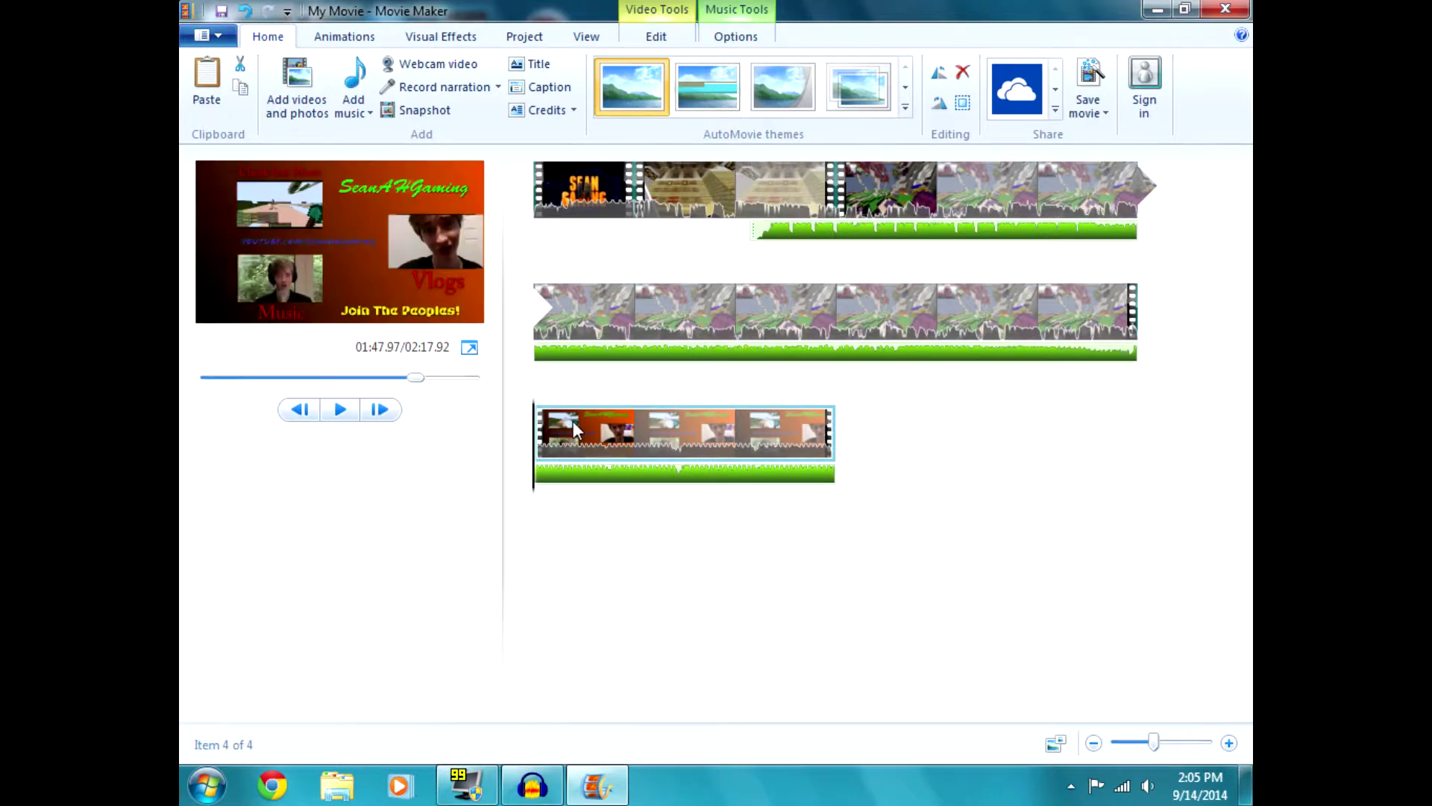
{"action": "key", "text": "space"}
{"action": "key", "text": "space"}
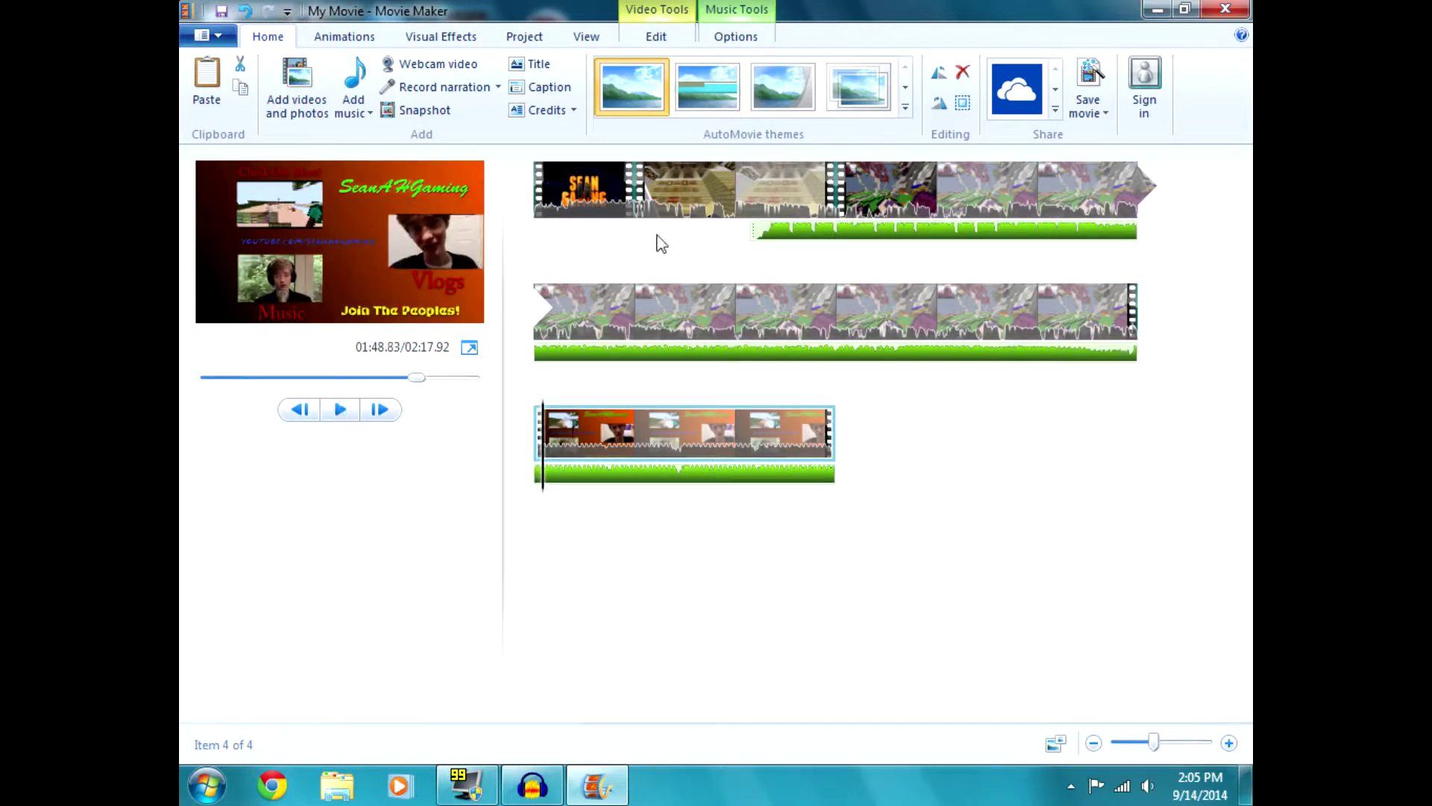
{"action": "left_click_drag", "start_coordinate": [767, 240], "coordinate": [746, 232]}
{"action": "left_click", "coordinate": [561, 461]}
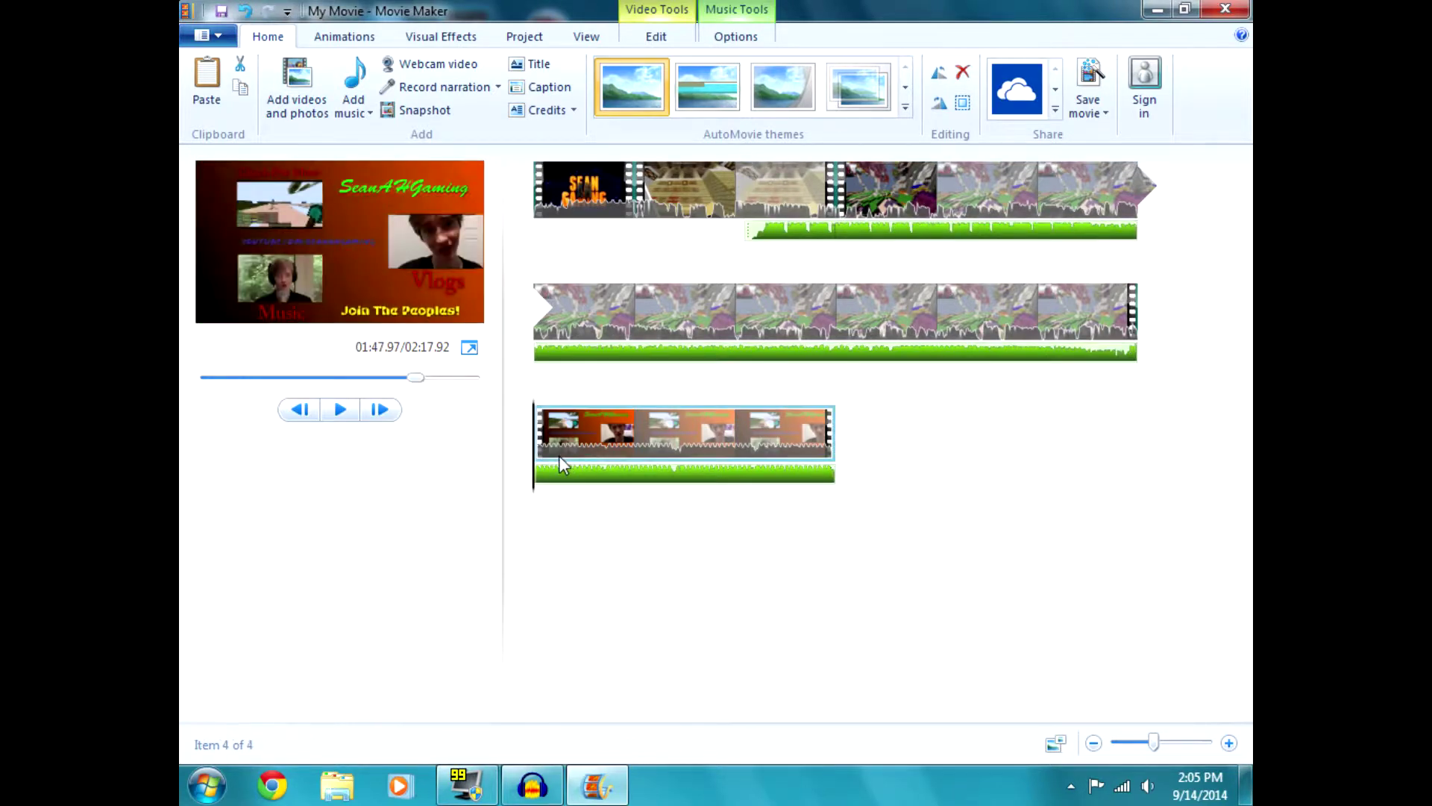
{"action": "key", "text": "space"}
{"action": "left_click", "coordinate": [1037, 313]}
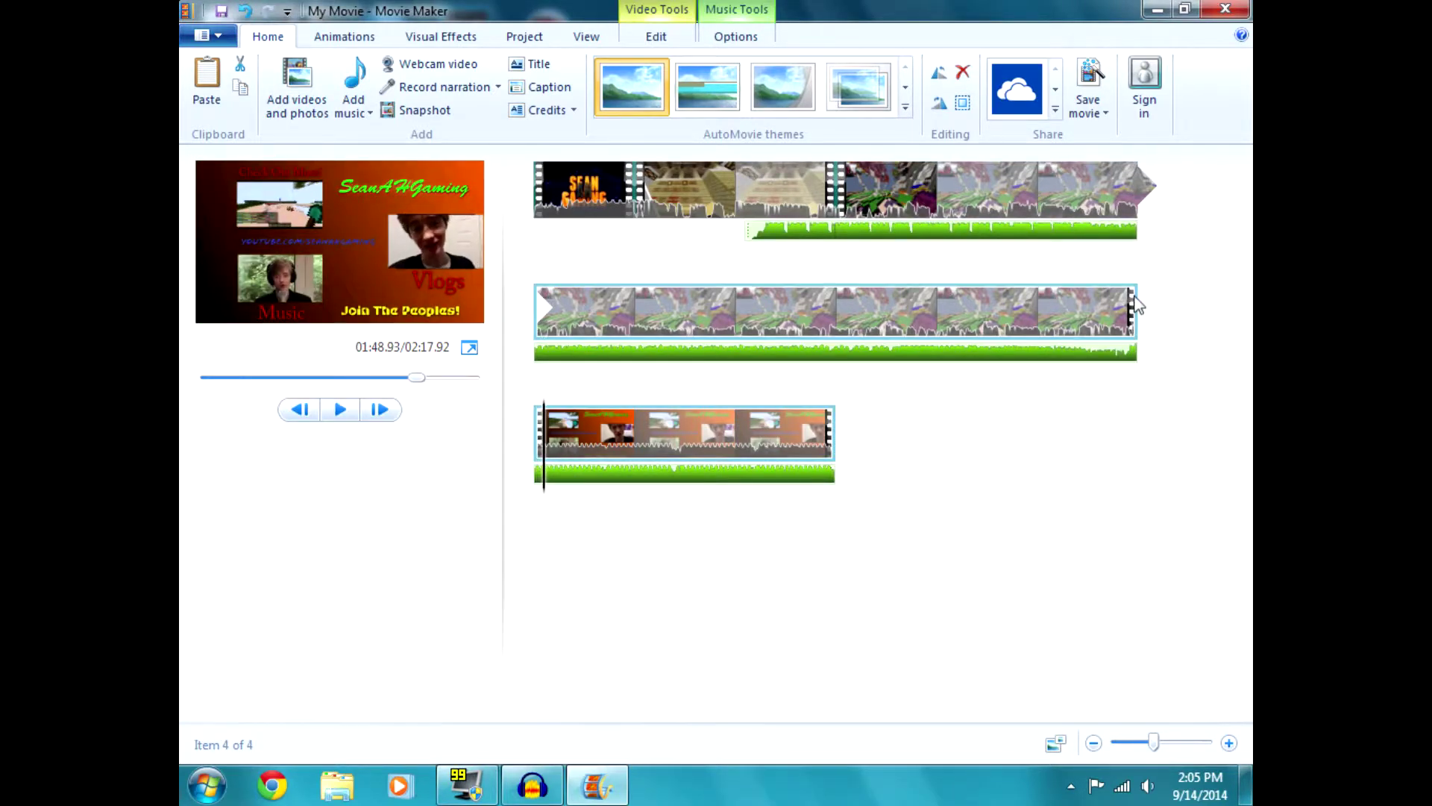
{"action": "key", "text": "space"}
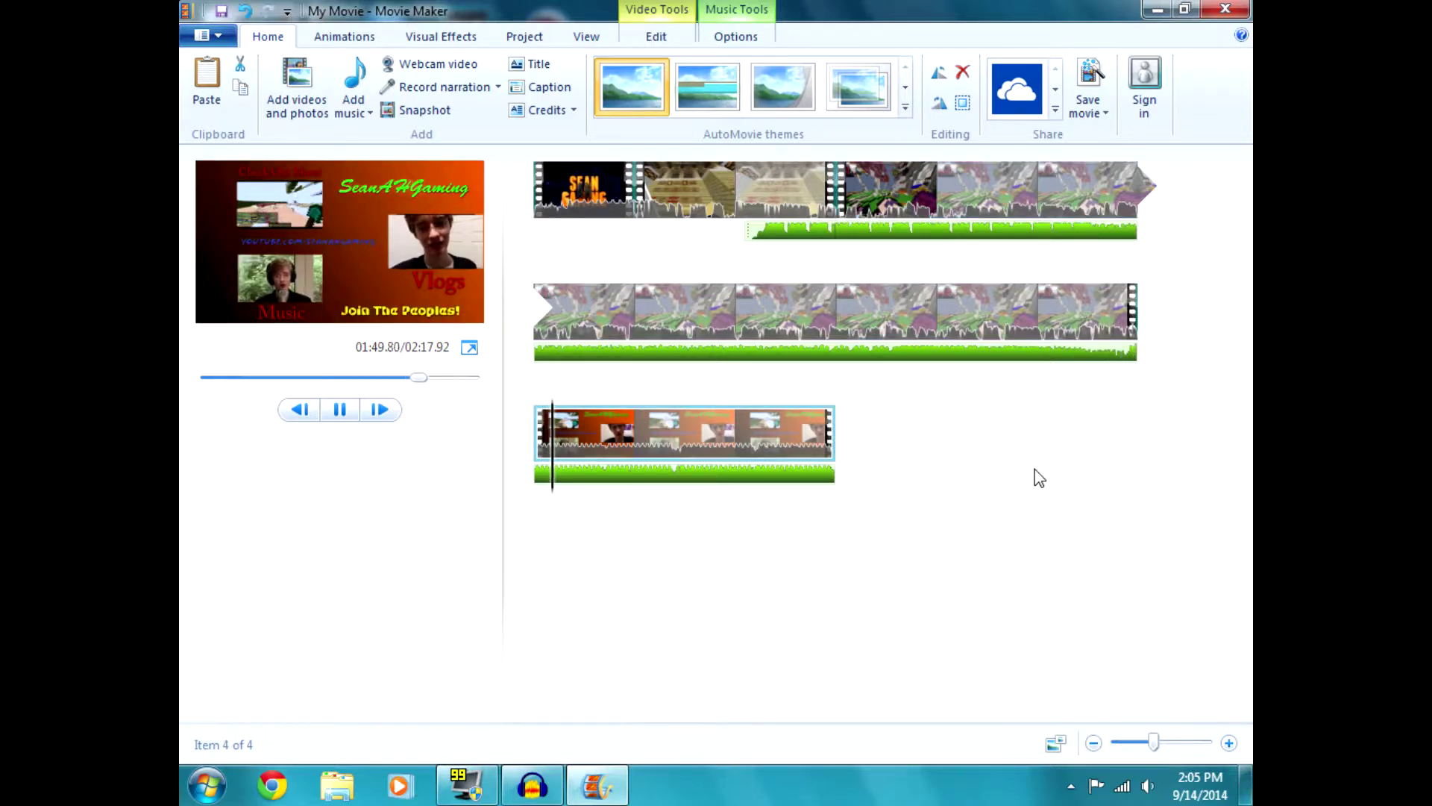
{"action": "left_click", "coordinate": [344, 410]}
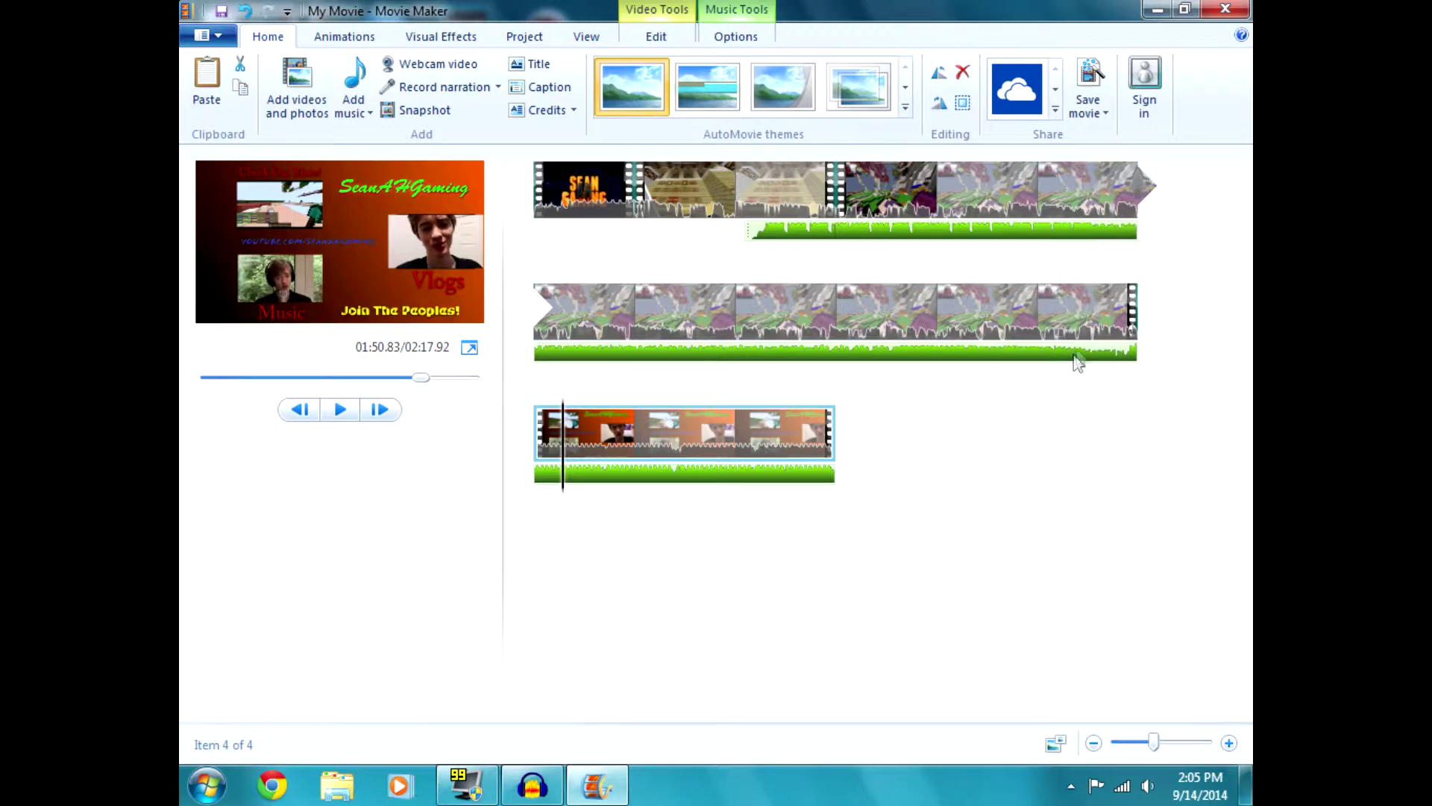
Split the music track near the end of the last gameplay clip, at about 01:46.8
{"action": "left_click", "coordinate": [1039, 313]}
{"action": "left_click", "coordinate": [1129, 358]}
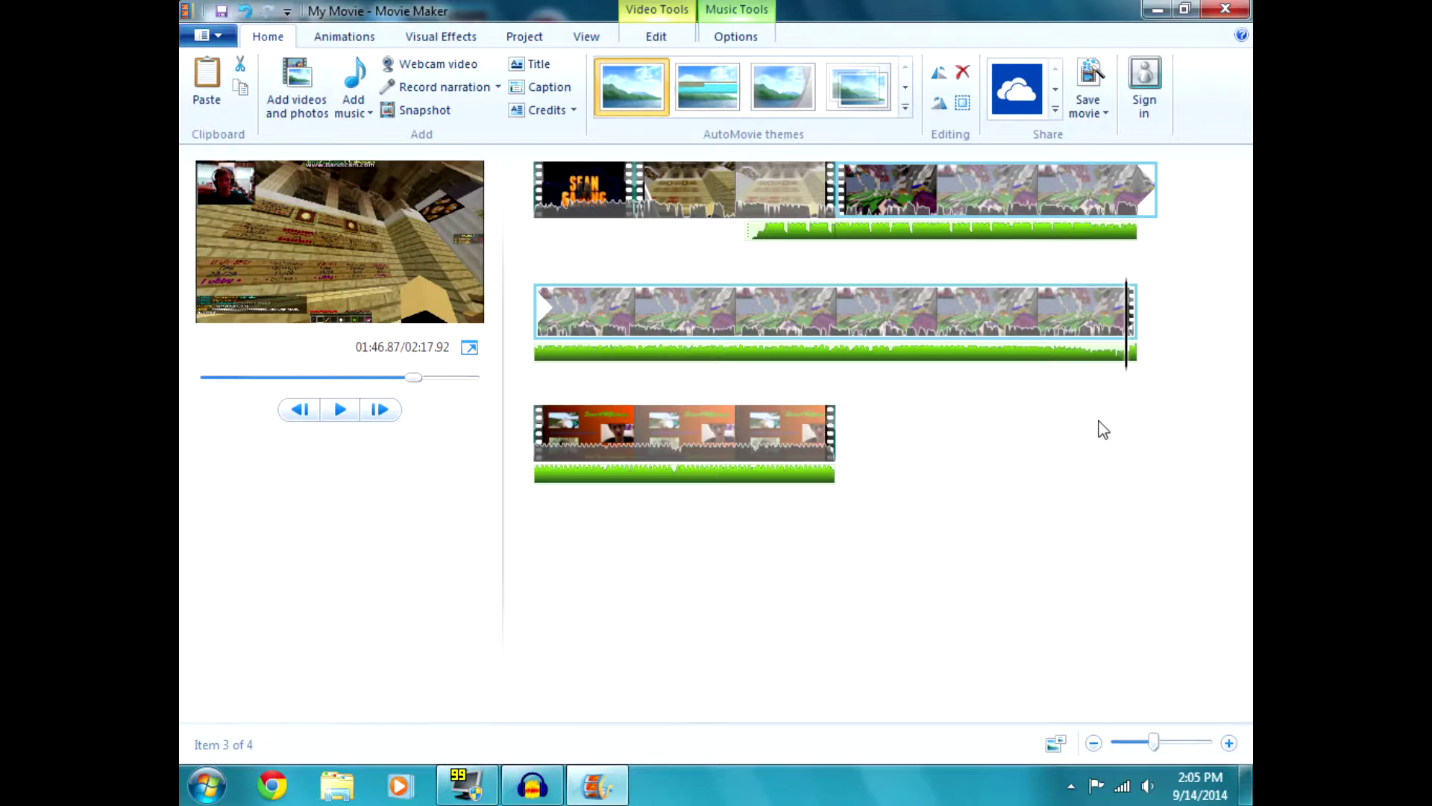
{"action": "left_click", "coordinate": [749, 41]}
{"action": "left_click", "coordinate": [420, 89]}
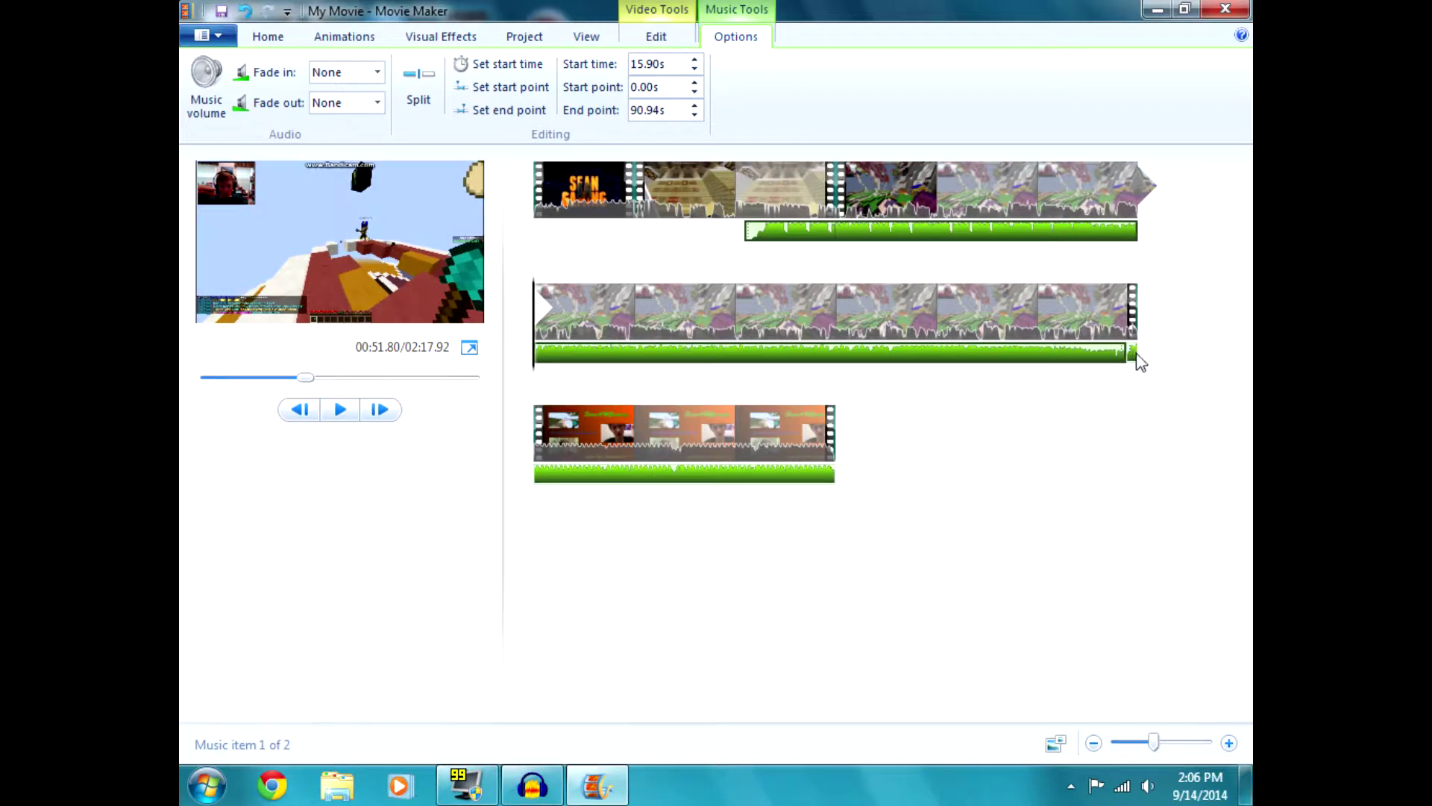
Lower the music volume of the first music segment and set the project's audio to No emphasis
{"action": "left_click", "coordinate": [1130, 230]}
{"action": "left_click", "coordinate": [206, 86]}
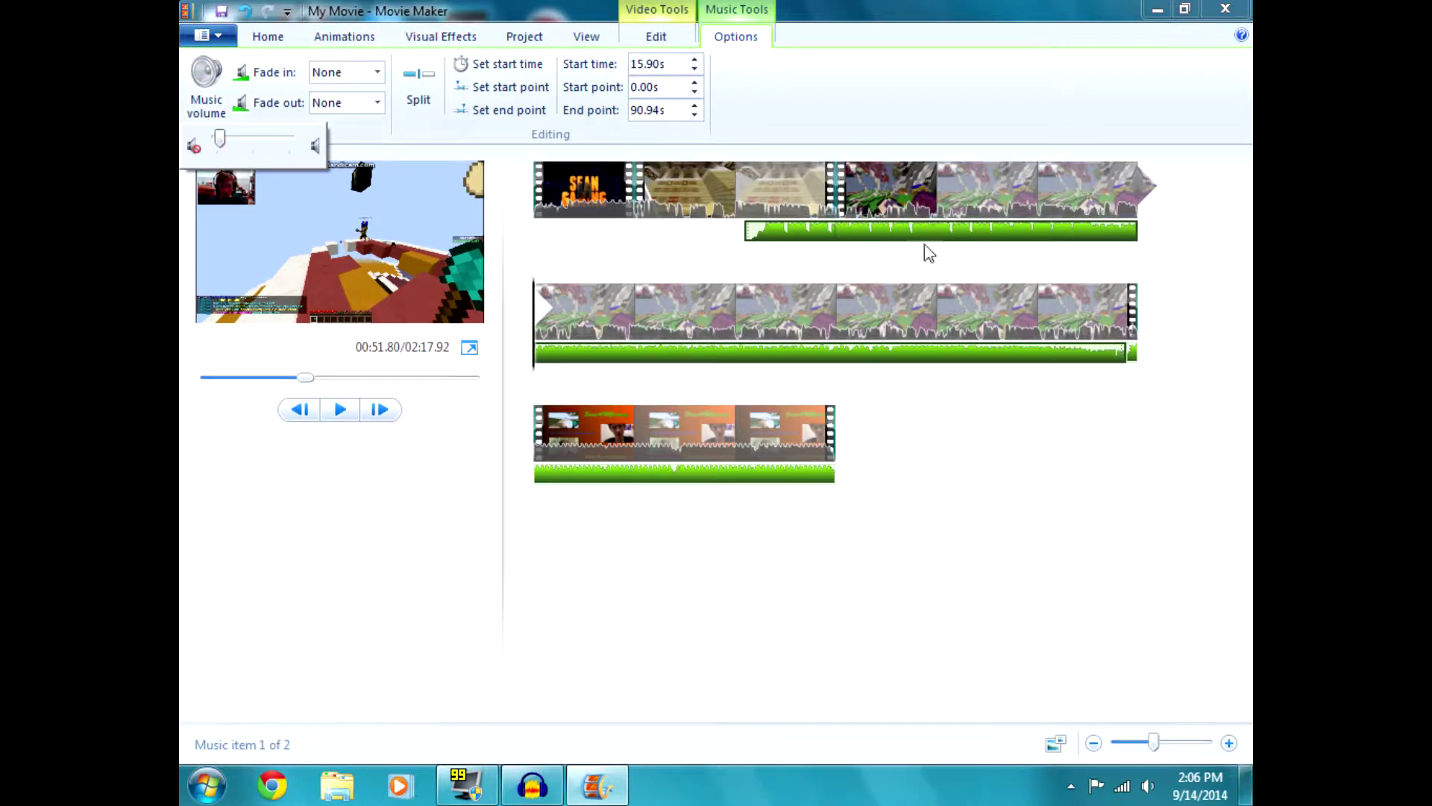
{"action": "left_click", "coordinate": [524, 37]}
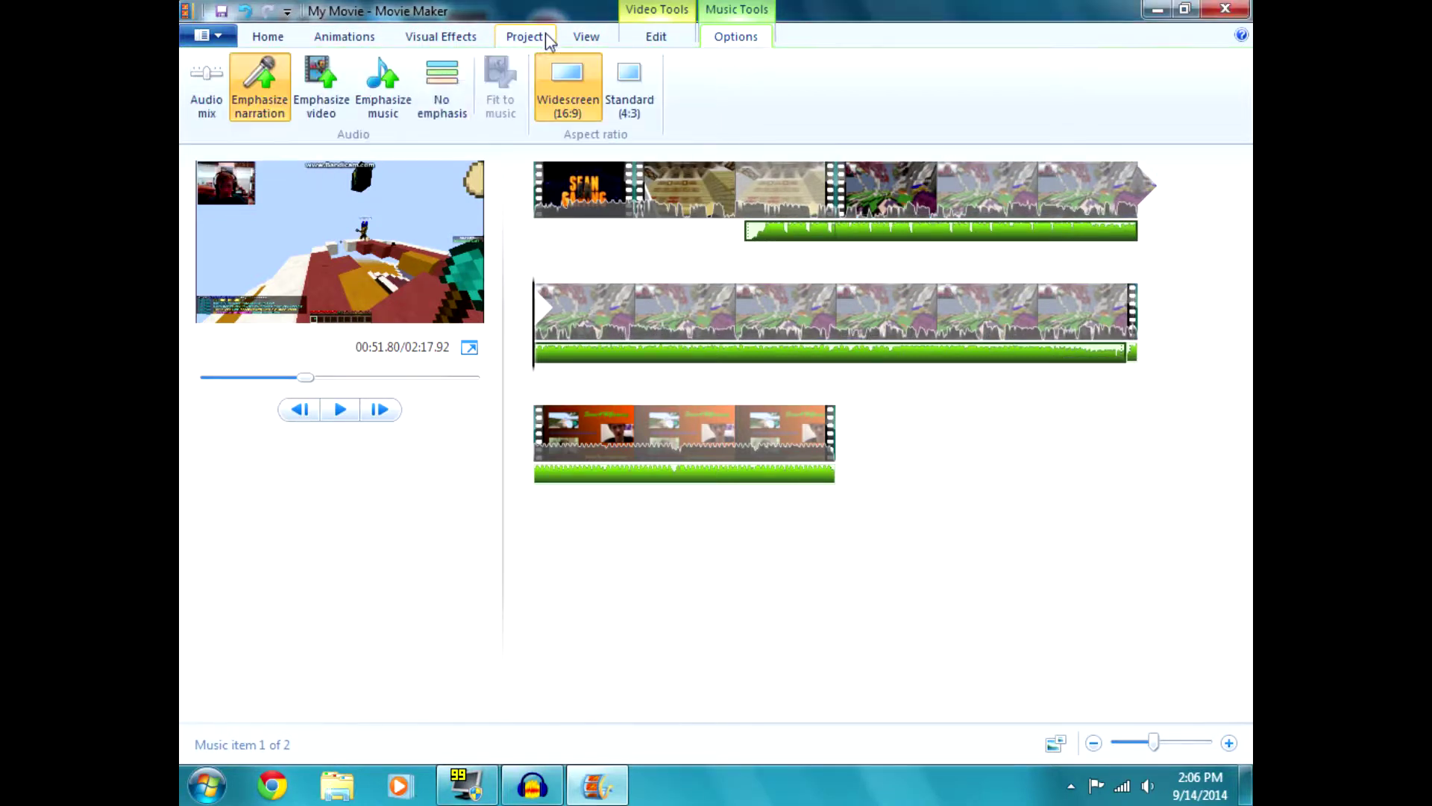
{"action": "left_click", "coordinate": [423, 89]}
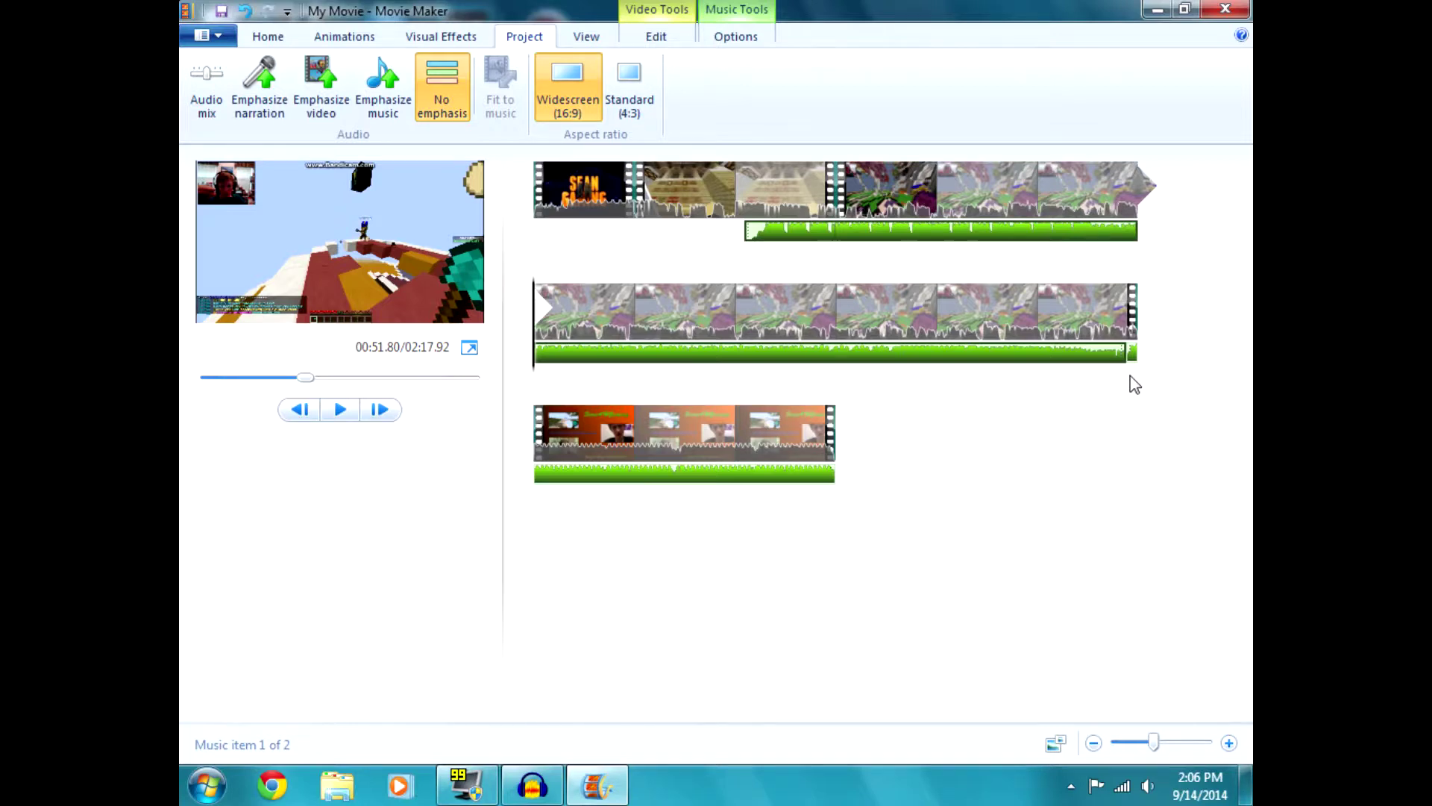
Give the second music segment, which starts near the end of the last gameplay clip, a Fast fade-out
{"action": "left_click", "coordinate": [1128, 352]}
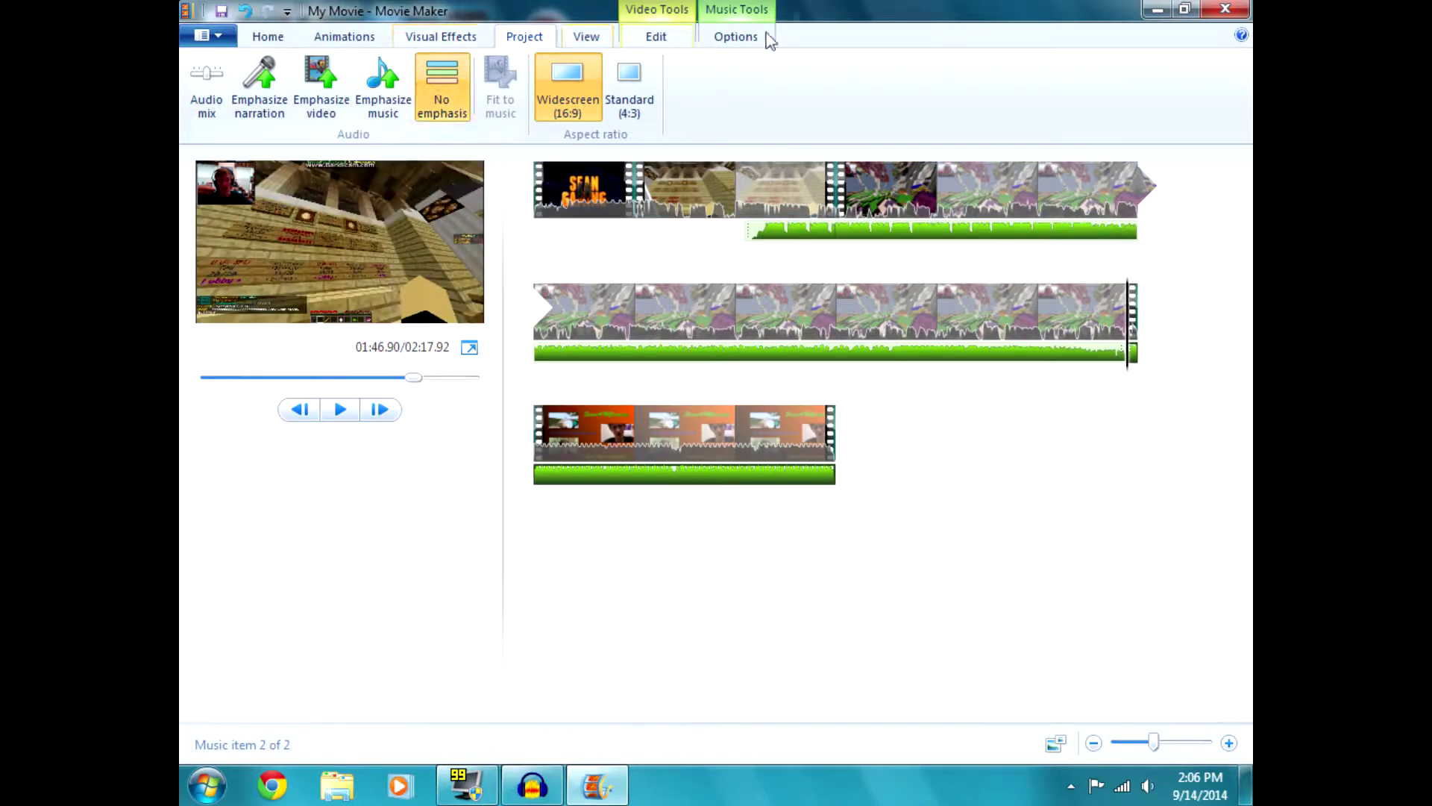
{"action": "left_click", "coordinate": [715, 38]}
{"action": "left_click", "coordinate": [196, 95]}
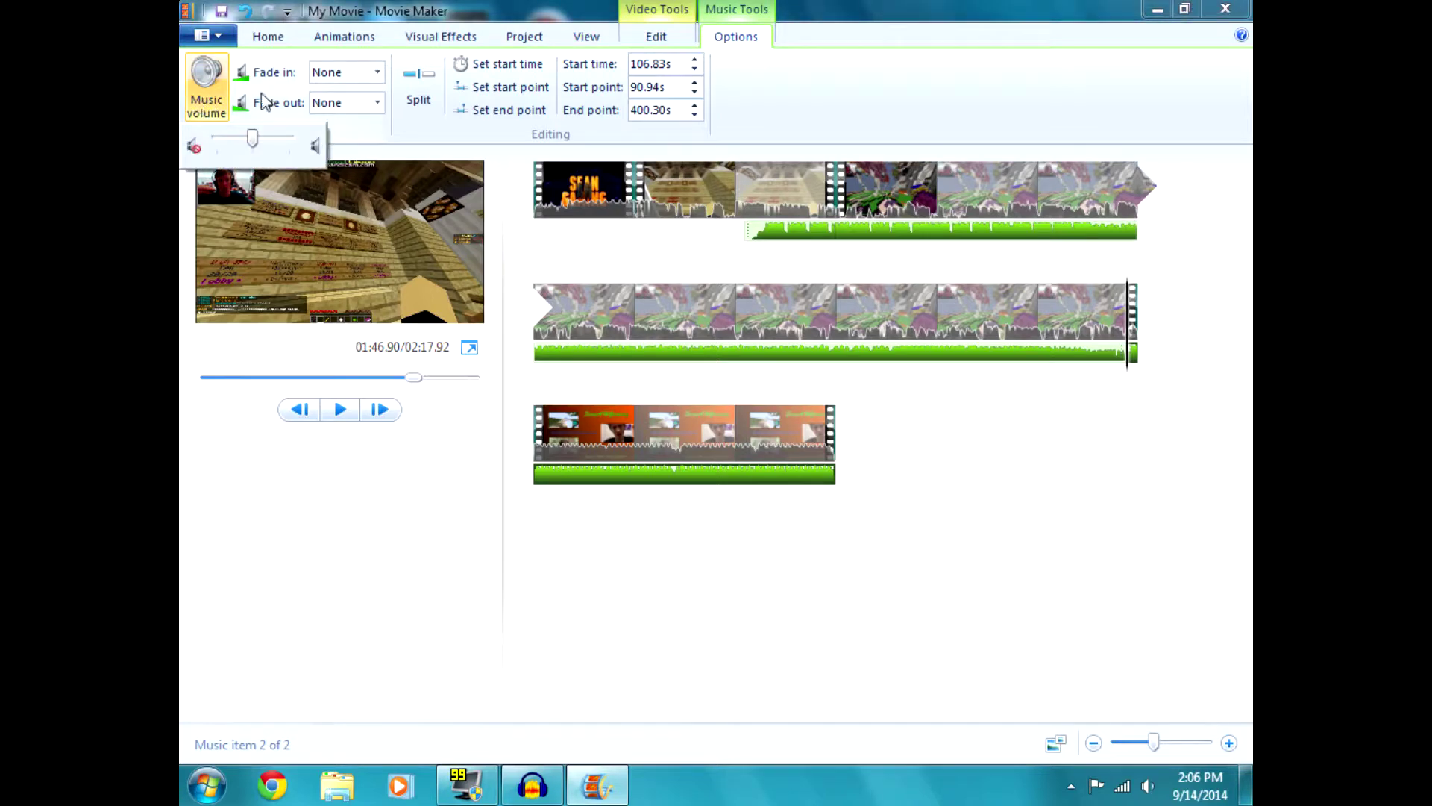
{"action": "left_click", "coordinate": [371, 119]}
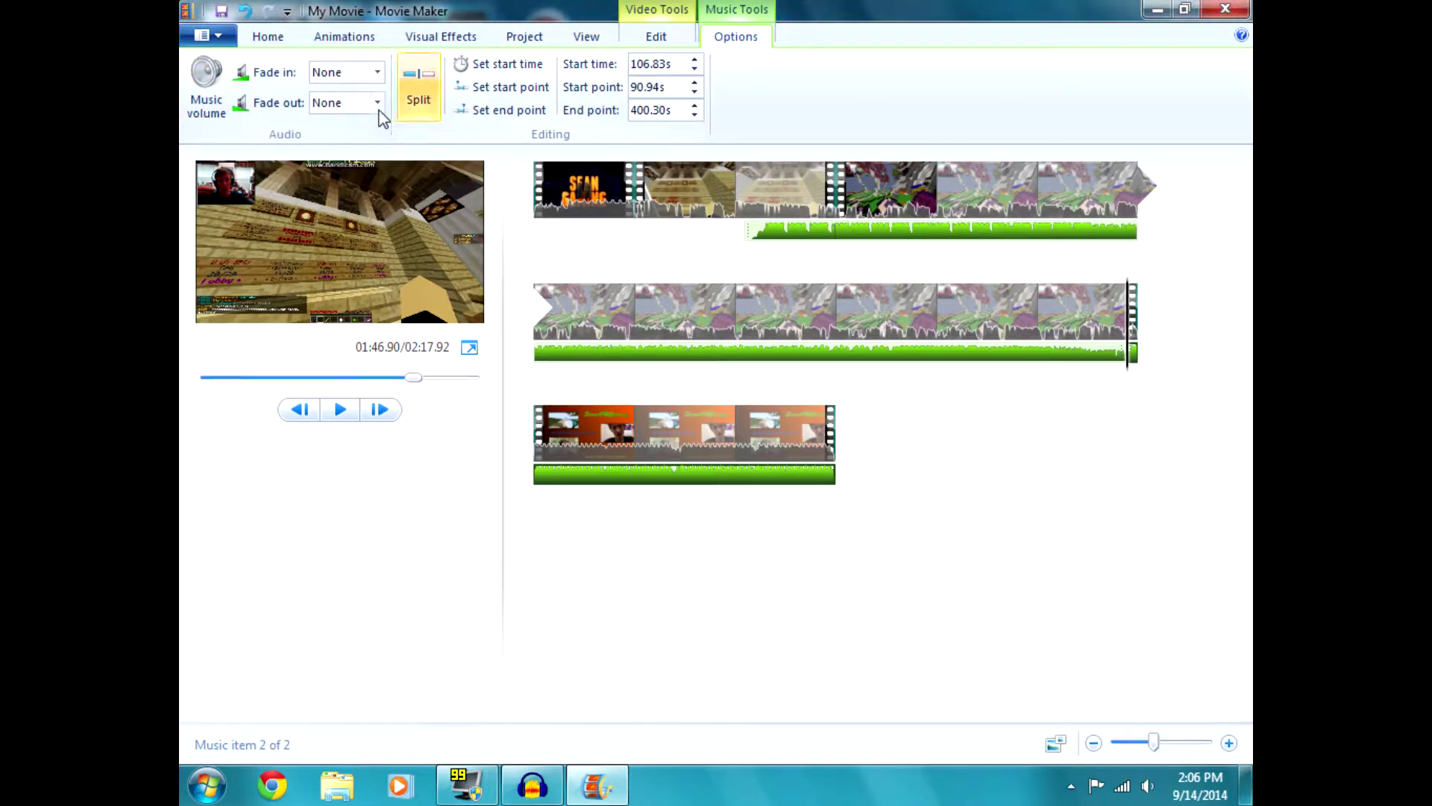
{"action": "left_click", "coordinate": [379, 108]}
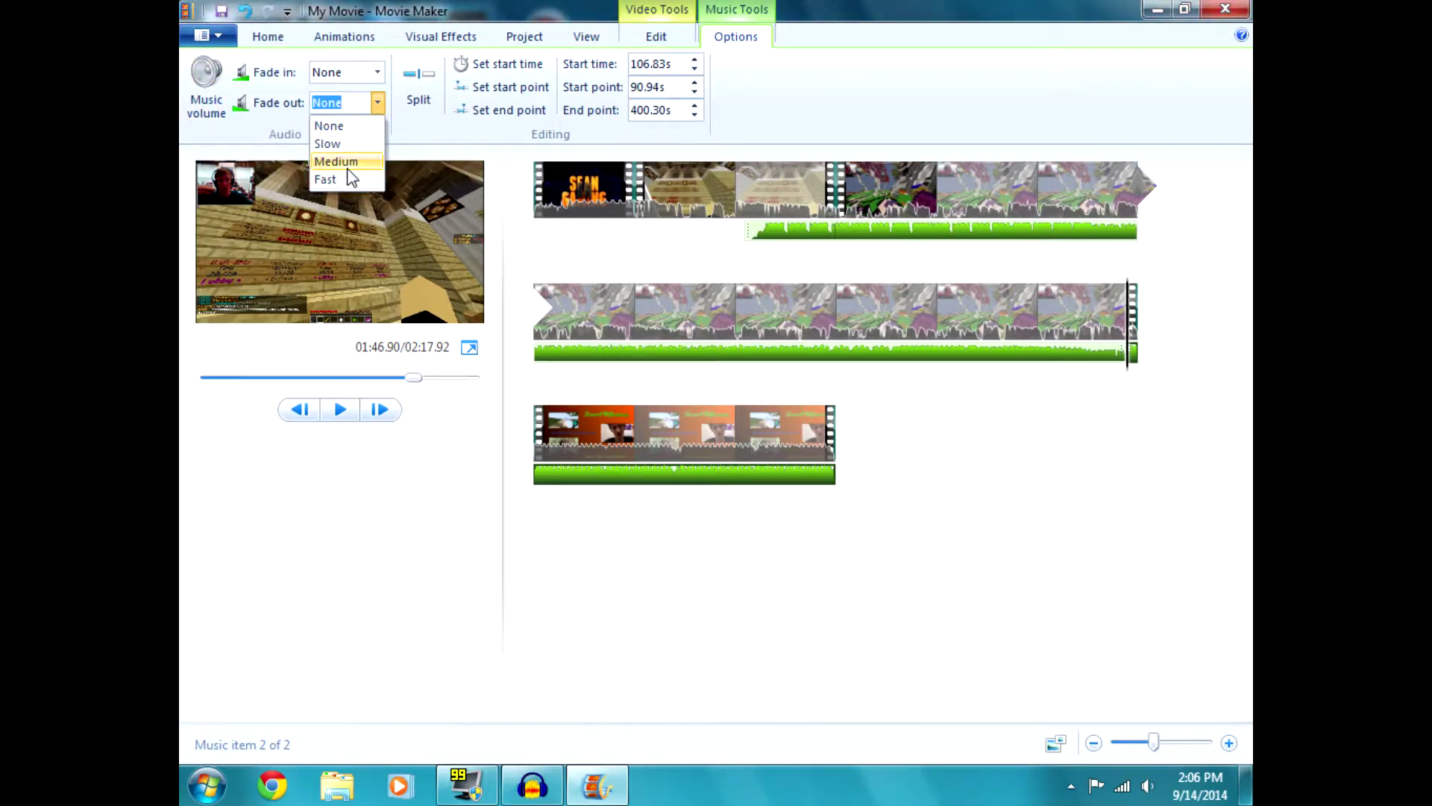
{"action": "left_click", "coordinate": [349, 179]}
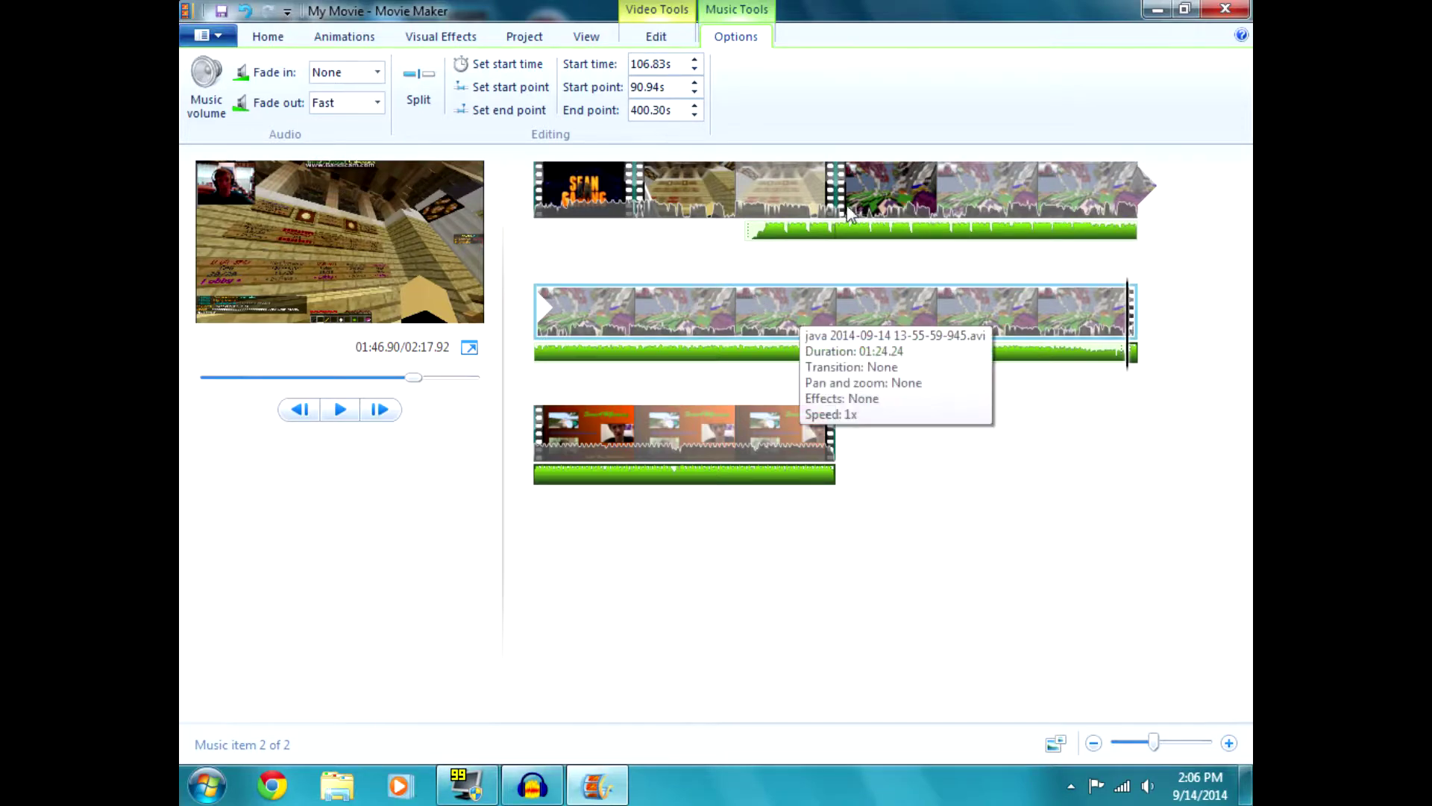
Play the movie from the middle of the first gameplay clip into the second to check the music level
{"action": "left_click", "coordinate": [700, 194]}
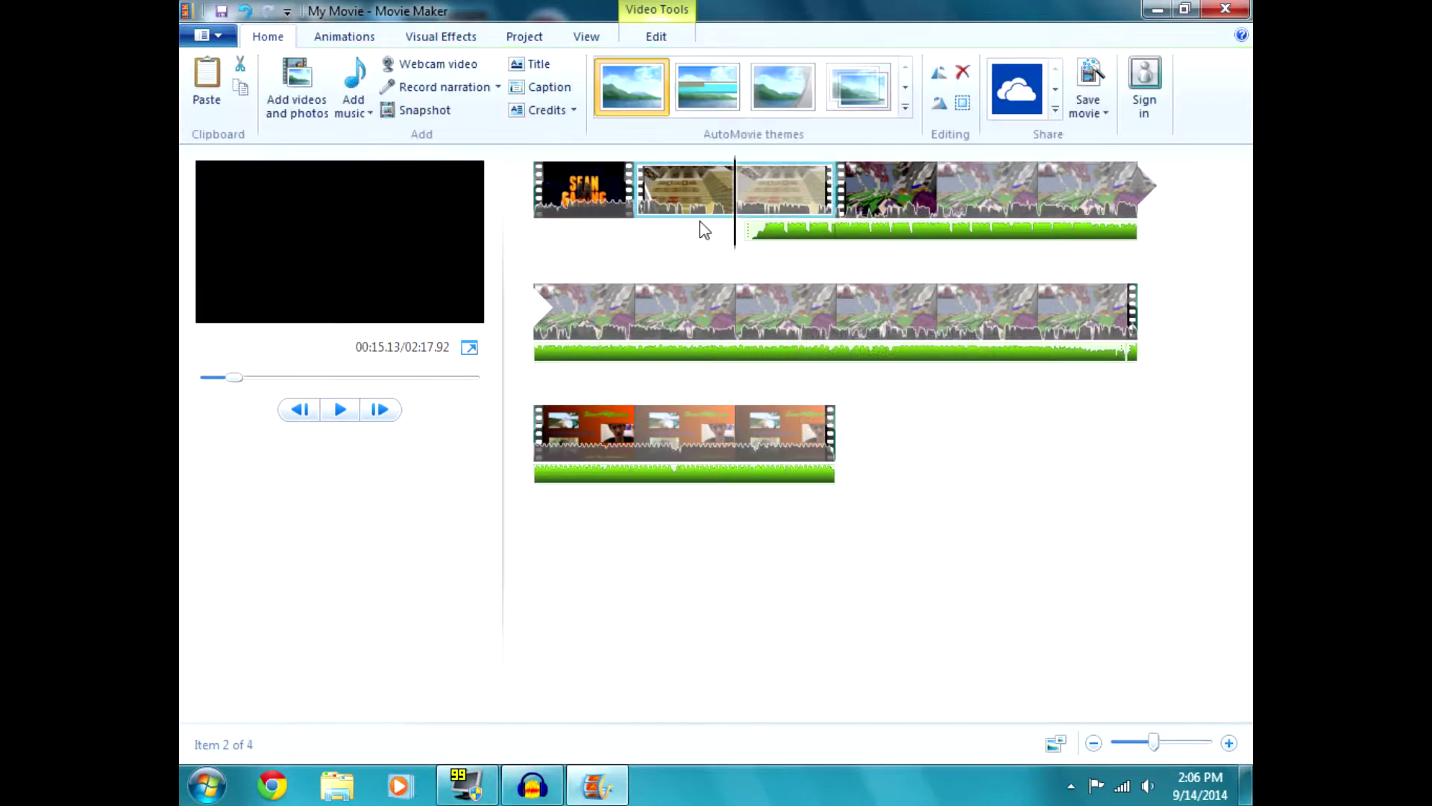
{"action": "left_click", "coordinate": [340, 411]}
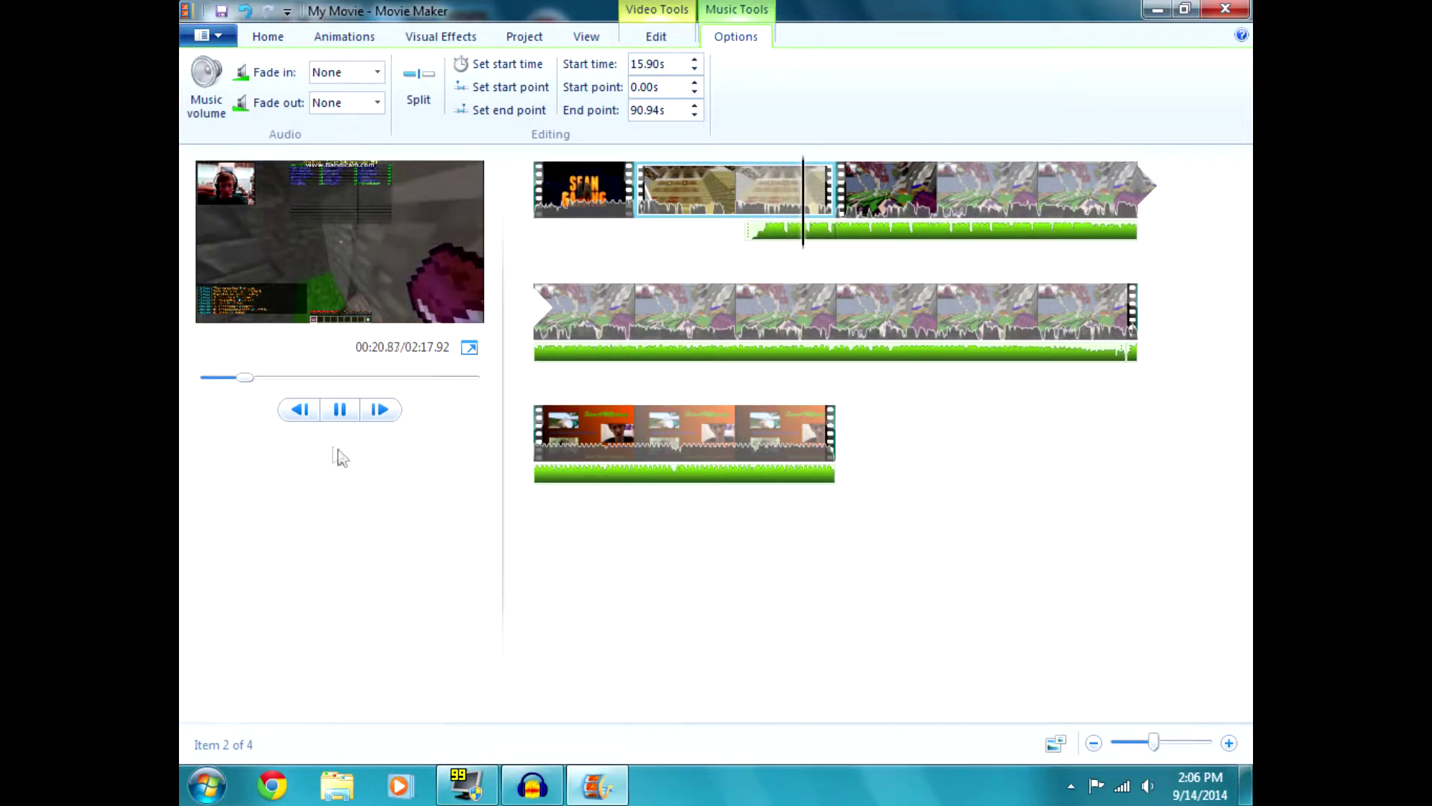
{"action": "left_click", "coordinate": [340, 411]}
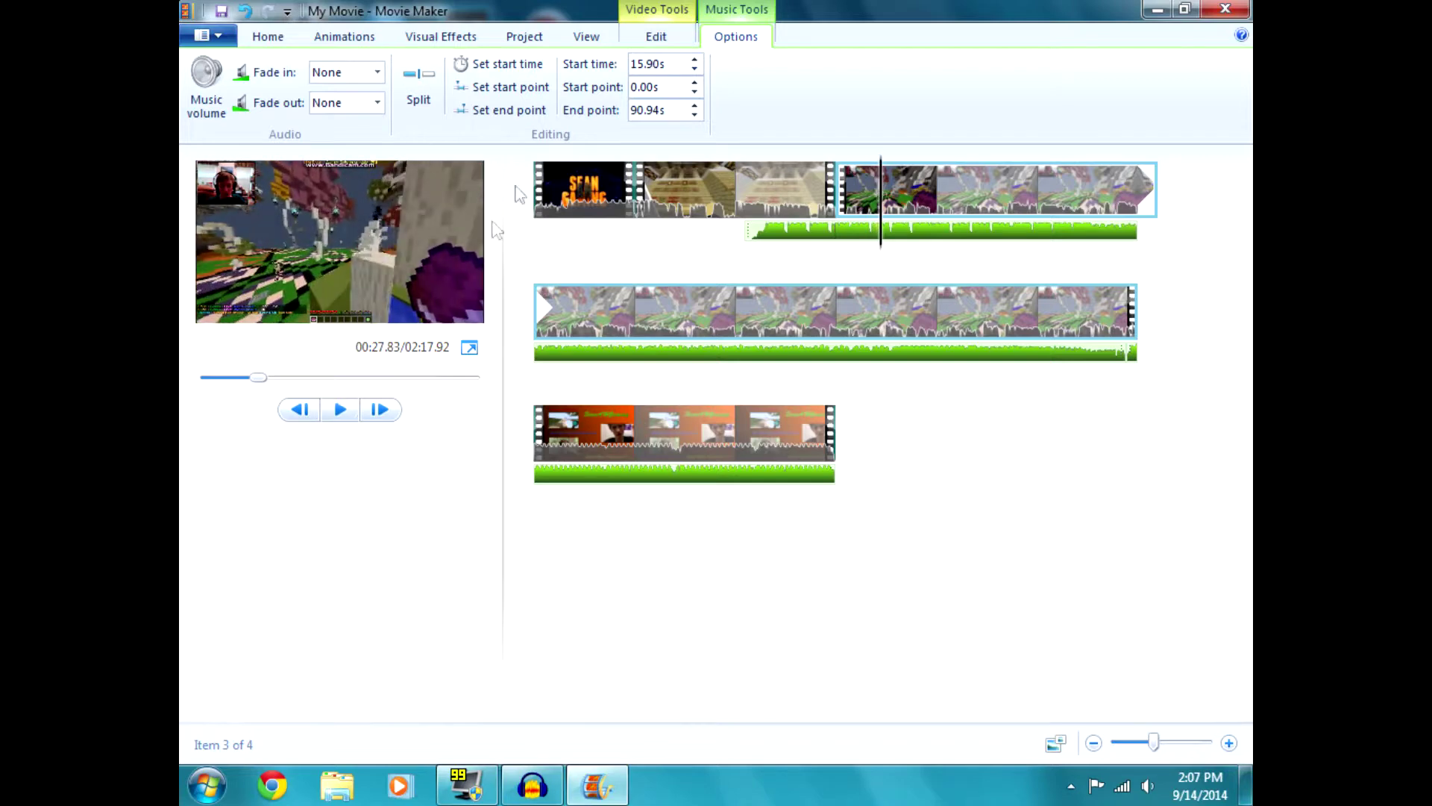
Check the video volume control of the first and second gameplay clips
{"action": "left_click", "coordinate": [656, 44]}
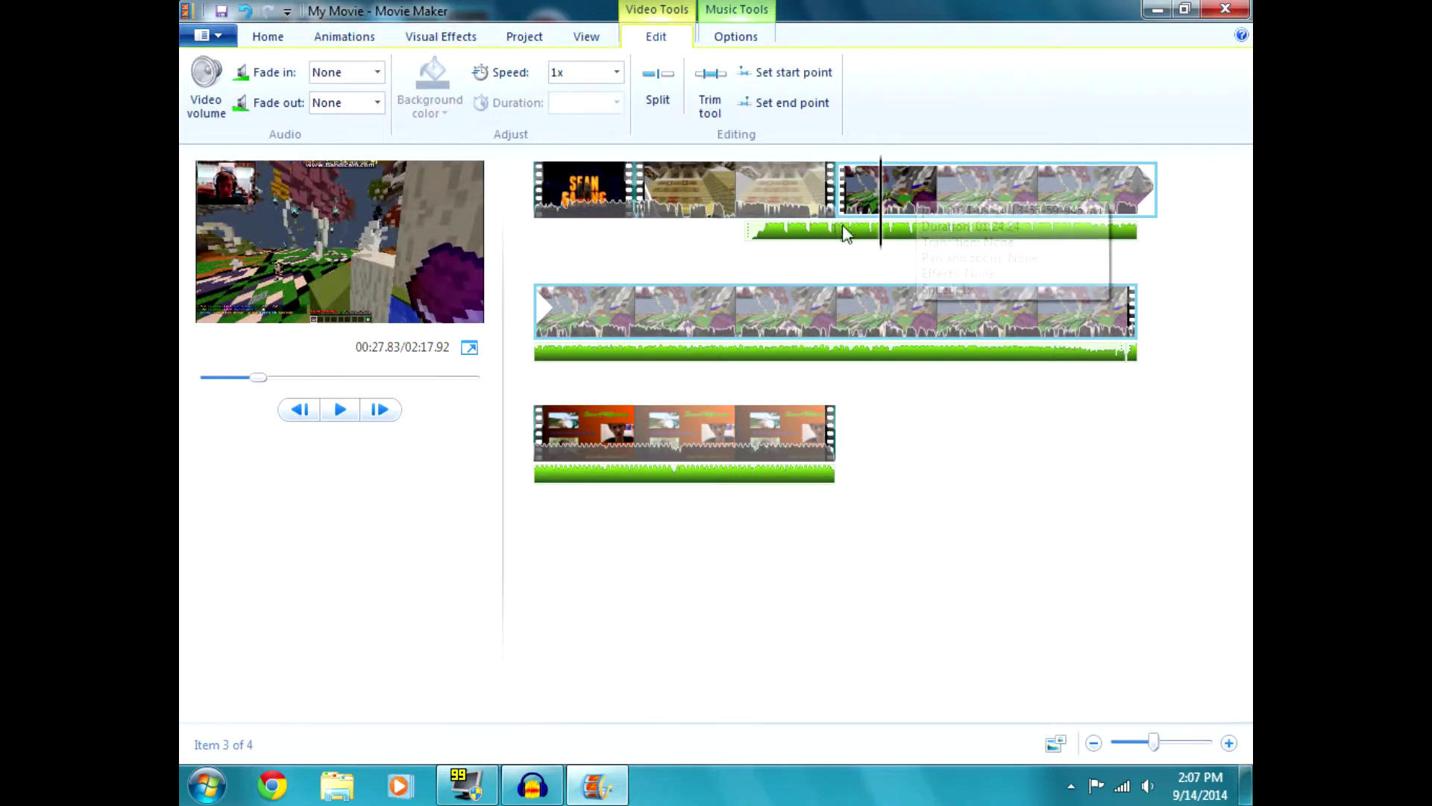
{"action": "left_click", "coordinate": [736, 186]}
{"action": "left_click", "coordinate": [206, 83]}
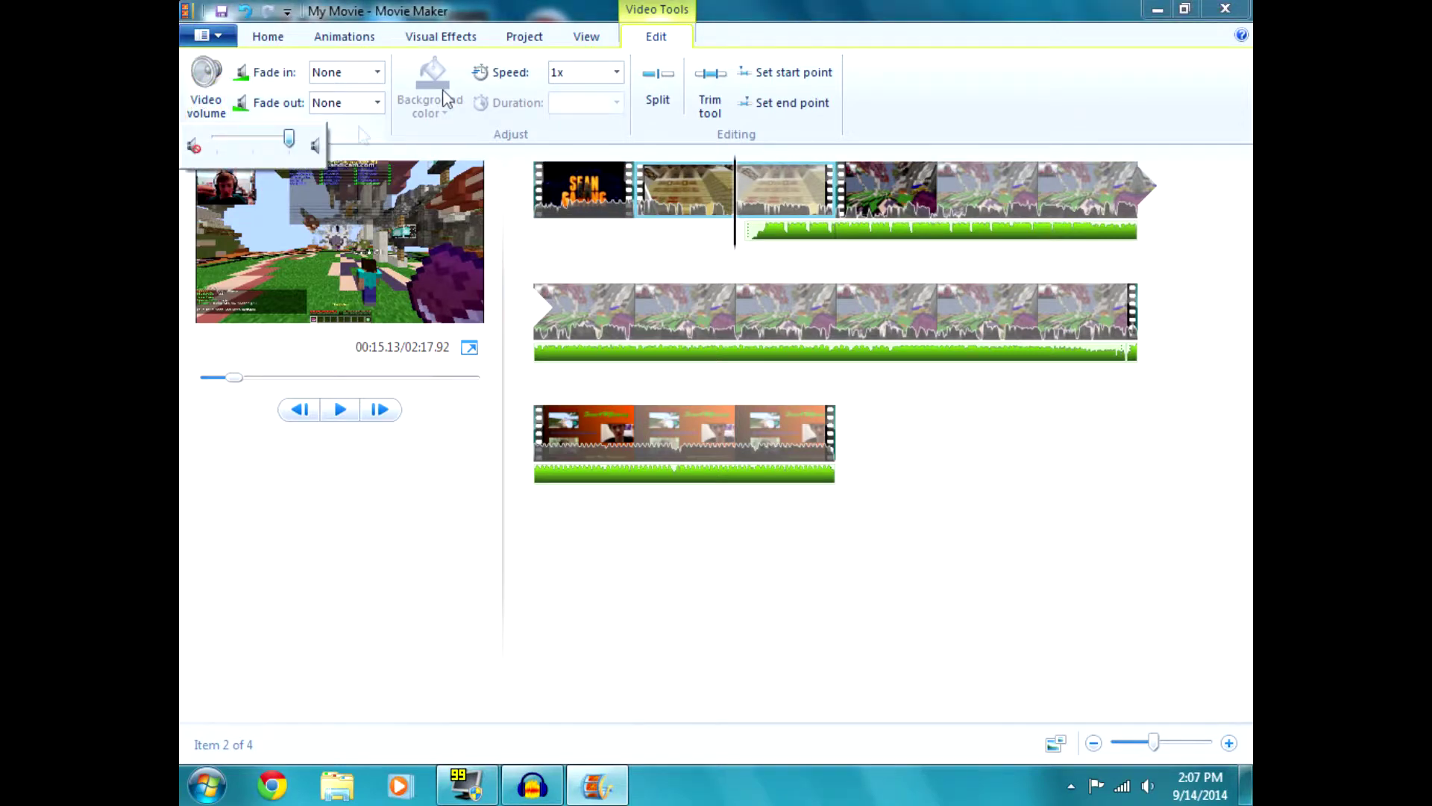
{"action": "left_click", "coordinate": [839, 190]}
{"action": "left_click", "coordinate": [206, 83]}
{"action": "left_click_drag", "start_coordinate": [289, 140], "coordinate": [270, 150]}
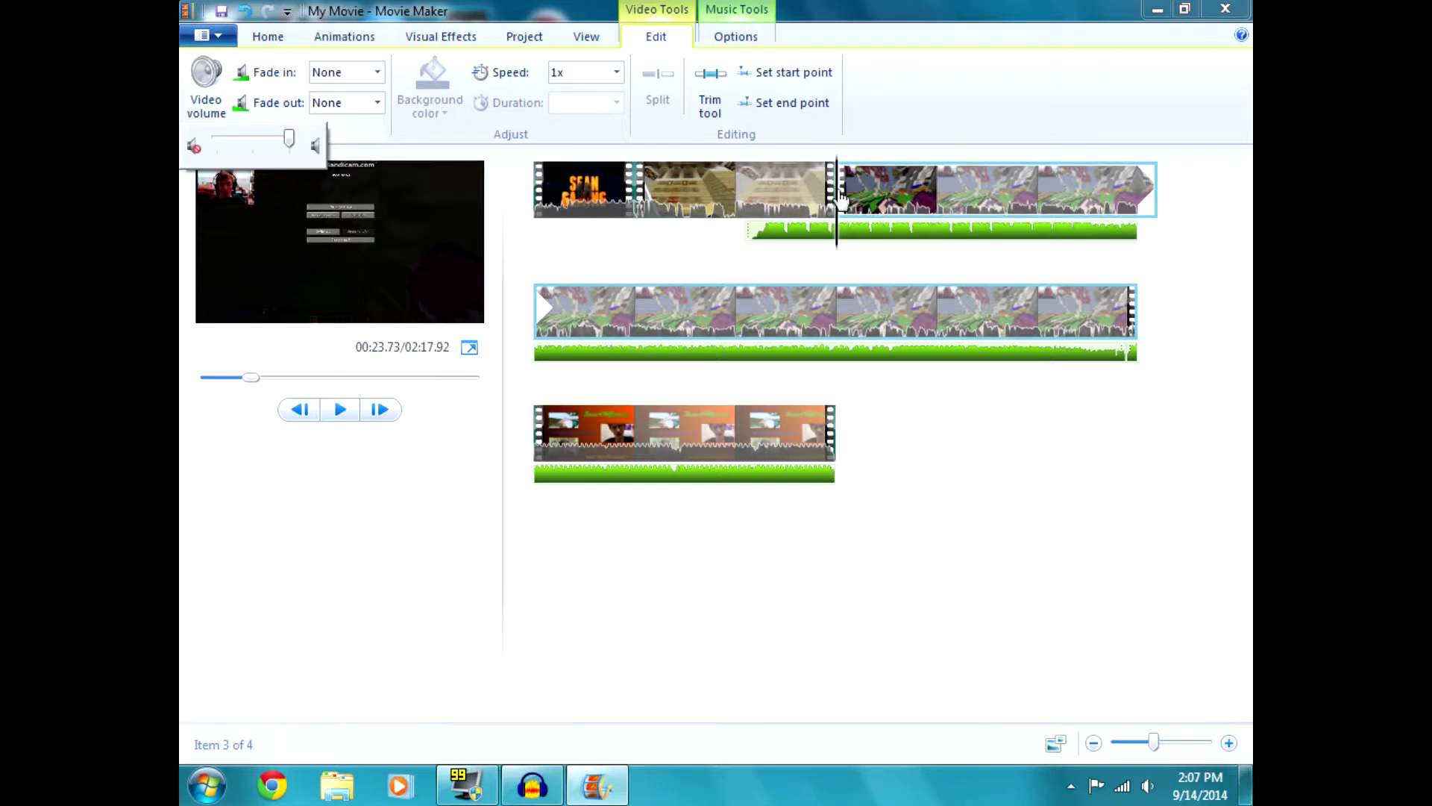
Play the transition between the gameplay clips and the last gameplay clip's ending into the outro
{"action": "left_click", "coordinate": [736, 186]}
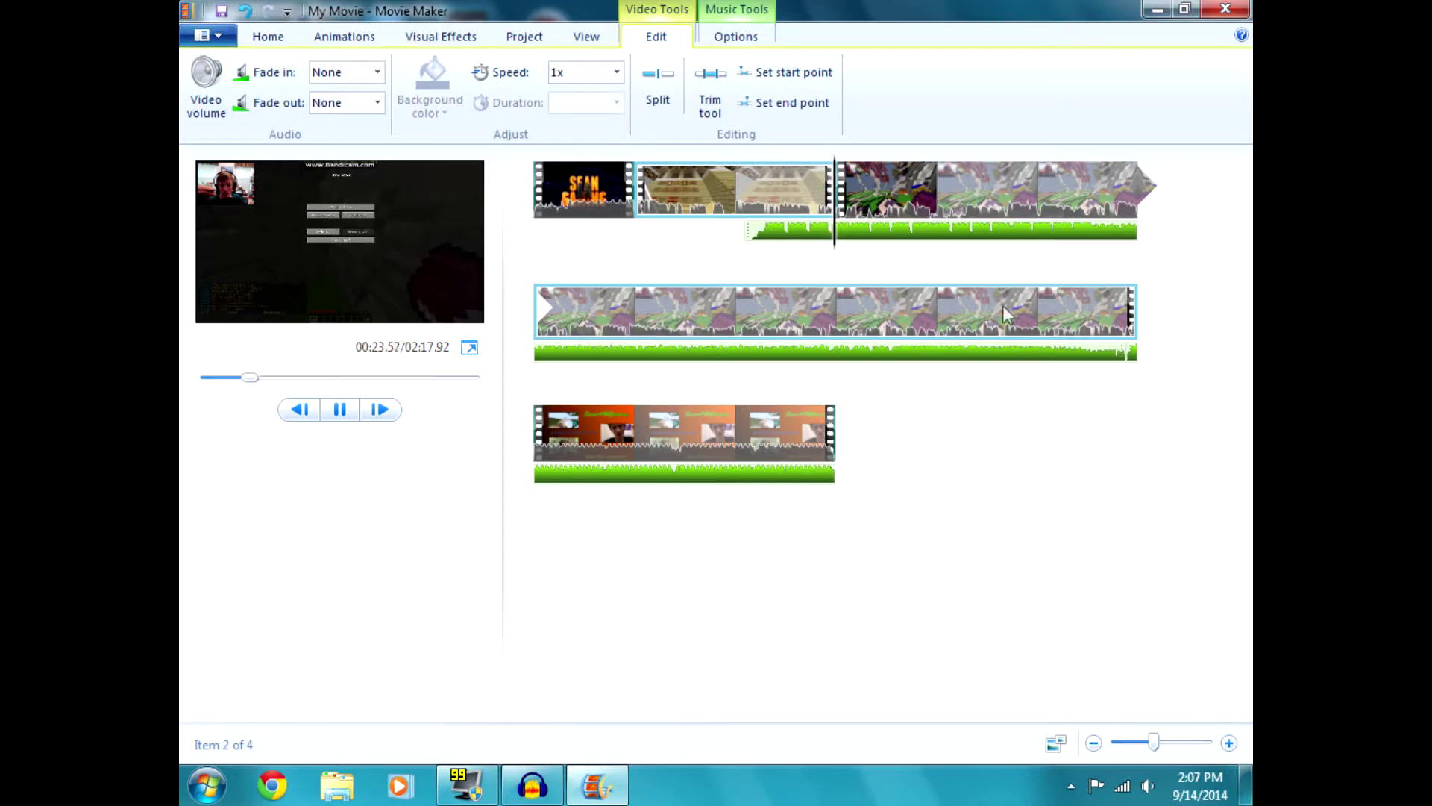
{"action": "left_click", "coordinate": [936, 328]}
{"action": "left_click", "coordinate": [334, 414]}
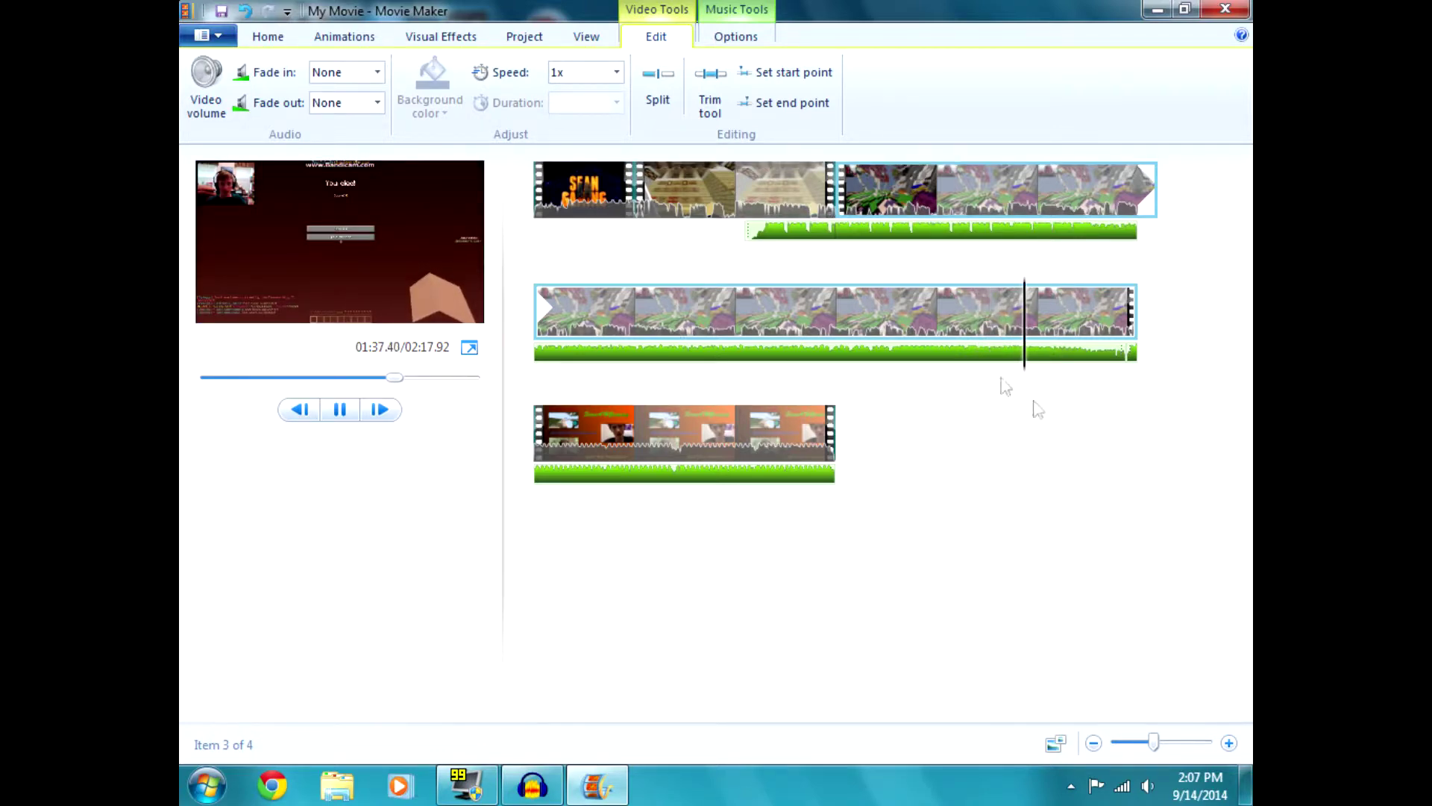
{"action": "left_click", "coordinate": [267, 37]}
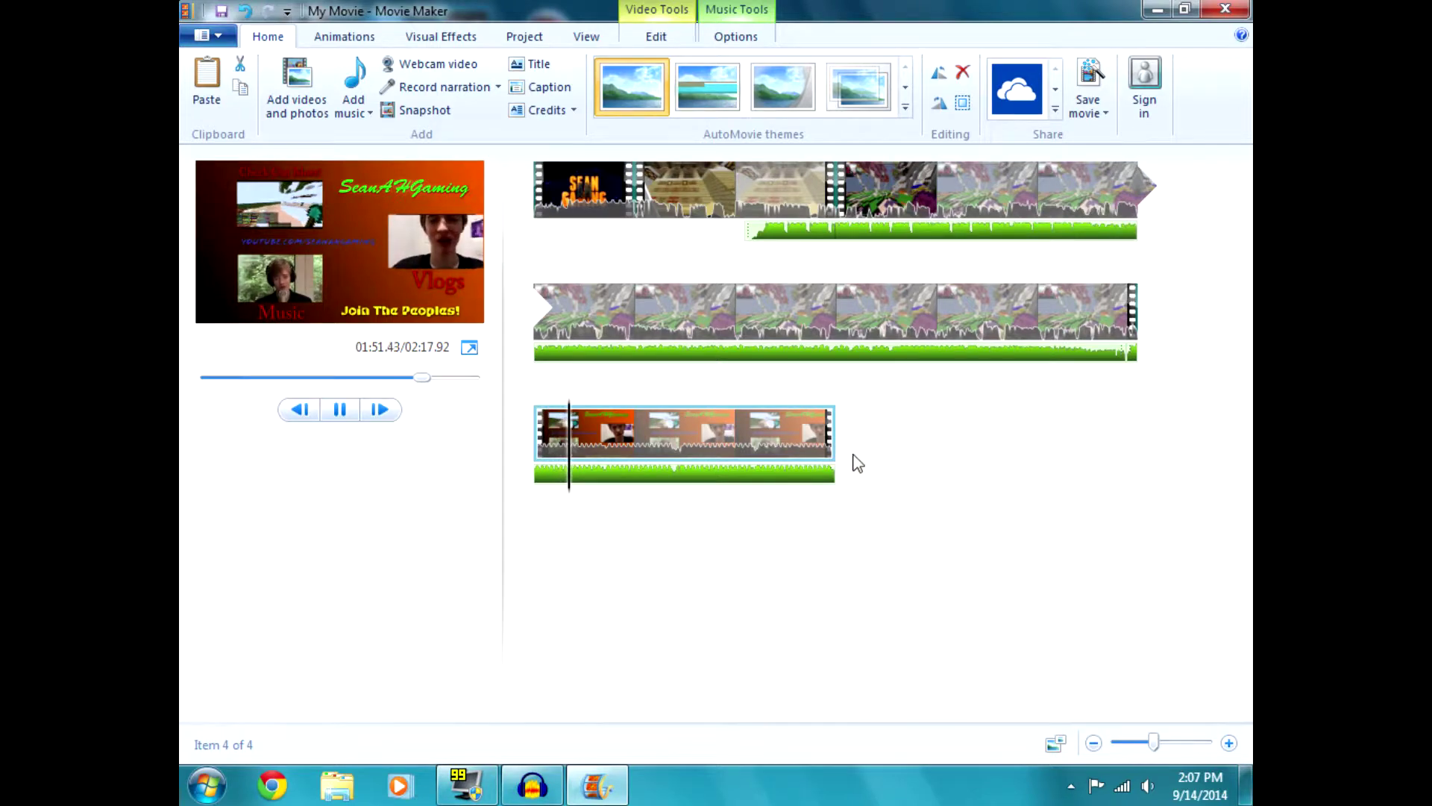
{"action": "left_click", "coordinate": [727, 40]}
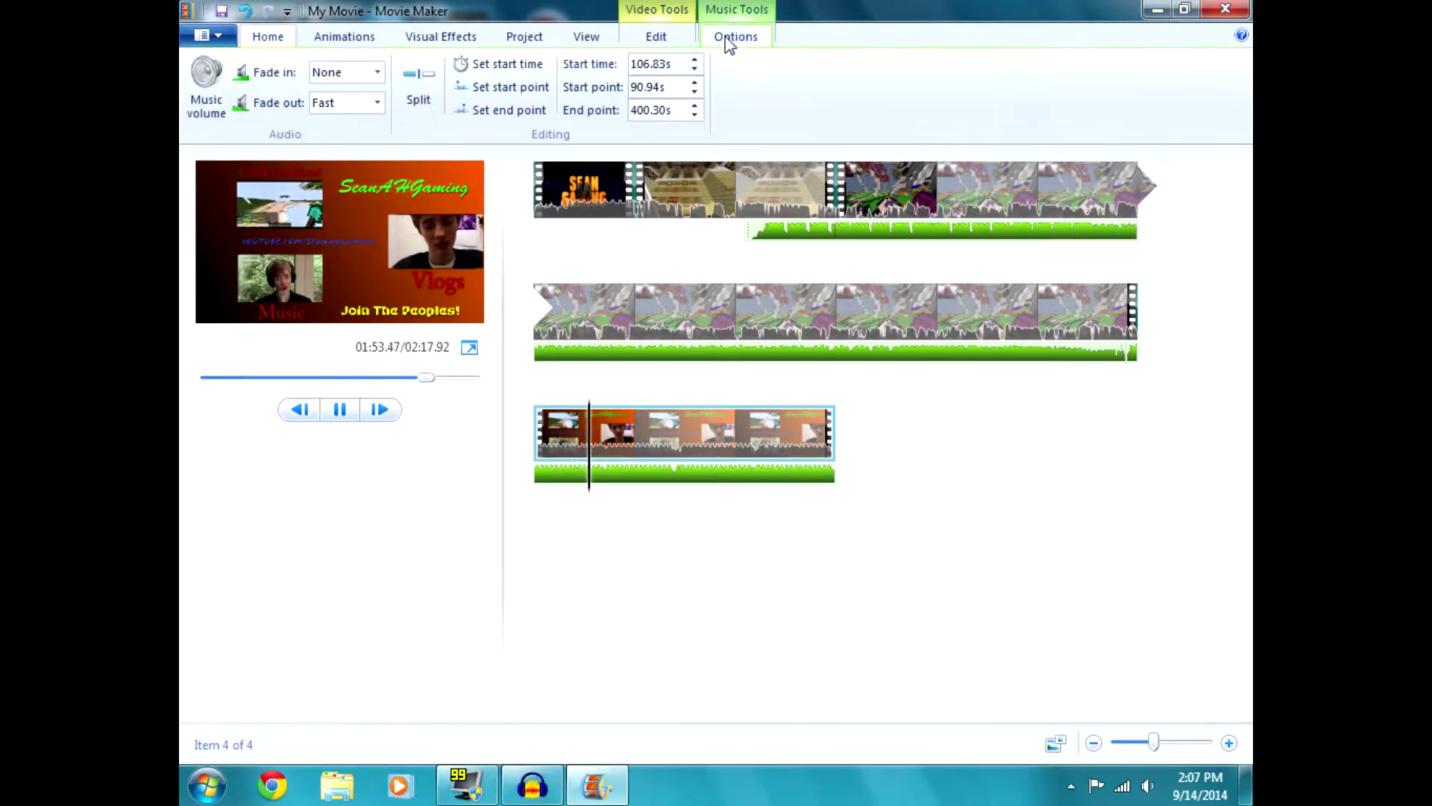
{"action": "left_click", "coordinate": [265, 37]}
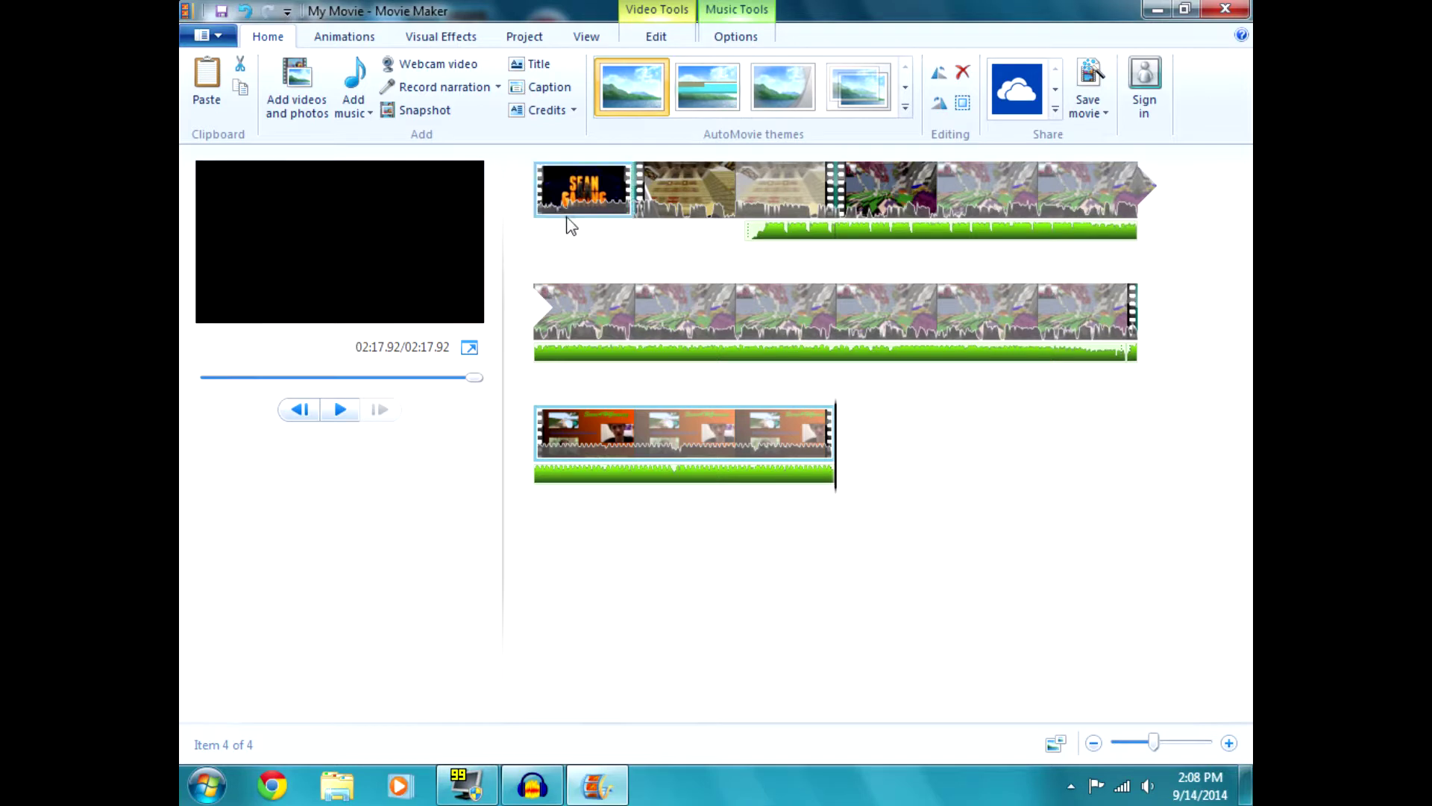
{"action": "right_click", "coordinate": [624, 30]}
{"action": "left_click", "coordinate": [844, 544]}
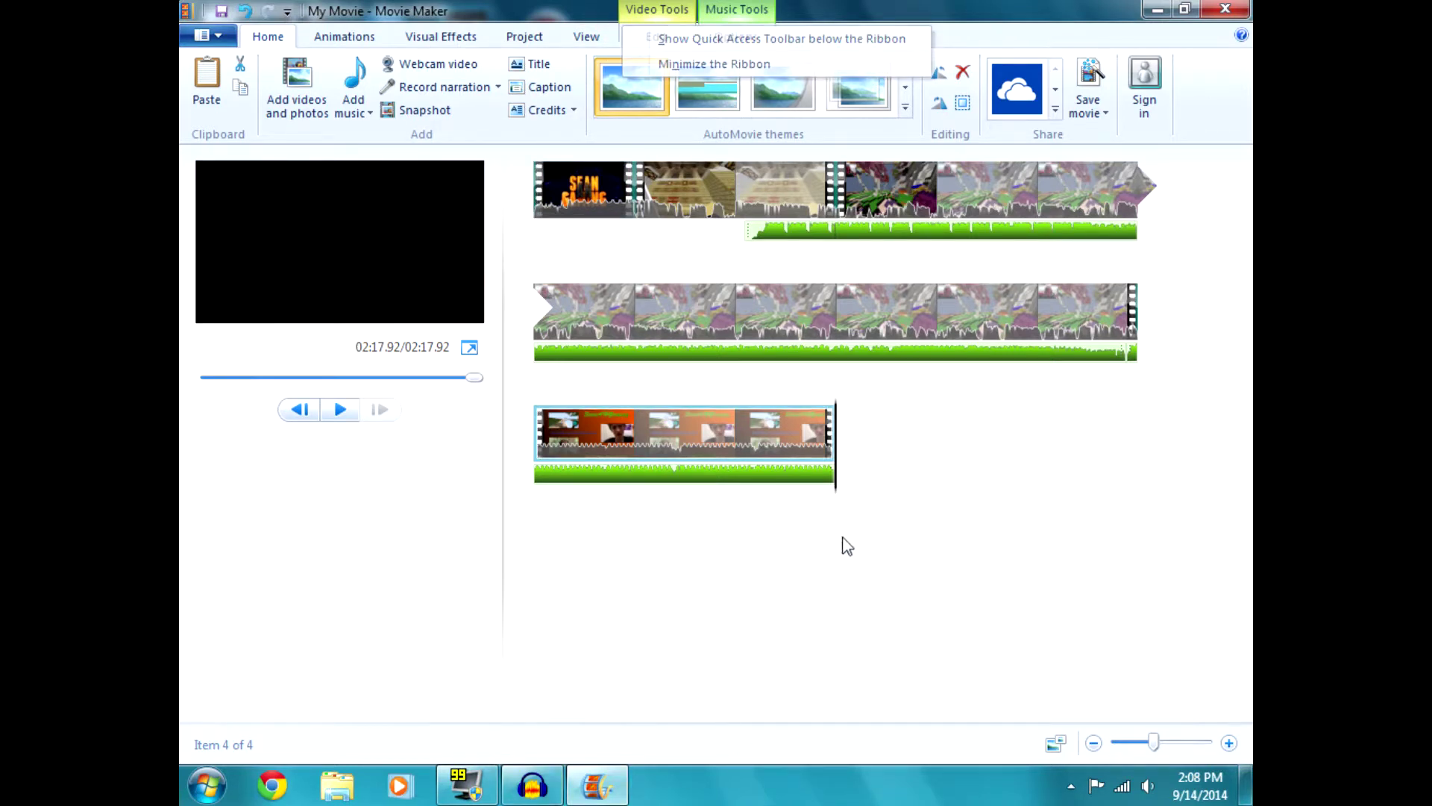
Try the Standard (4:3) aspect ratio, play the intro into the first gameplay clip, and restore Widescreen (16:9)
{"action": "left_click", "coordinate": [531, 39]}
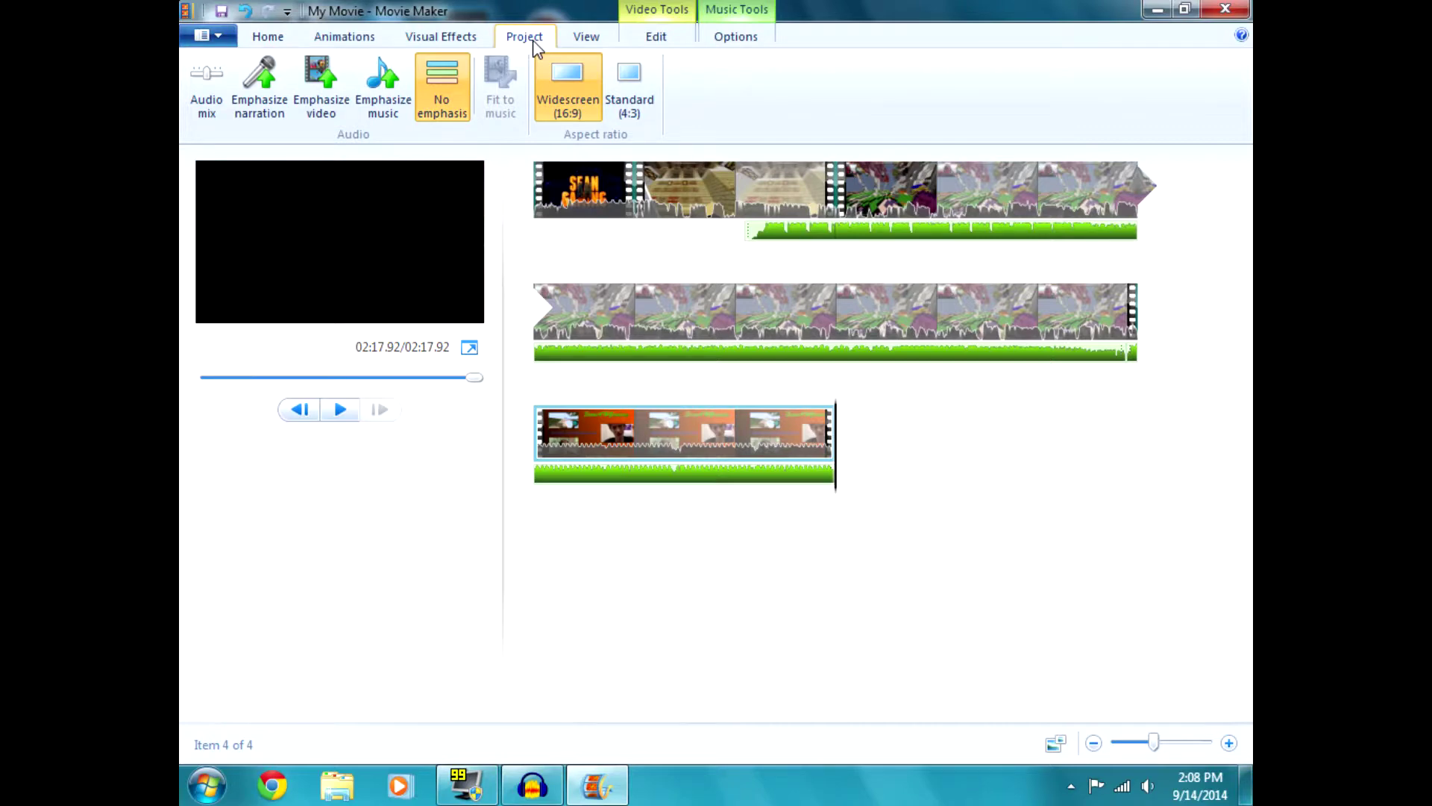
{"action": "left_click", "coordinate": [618, 88]}
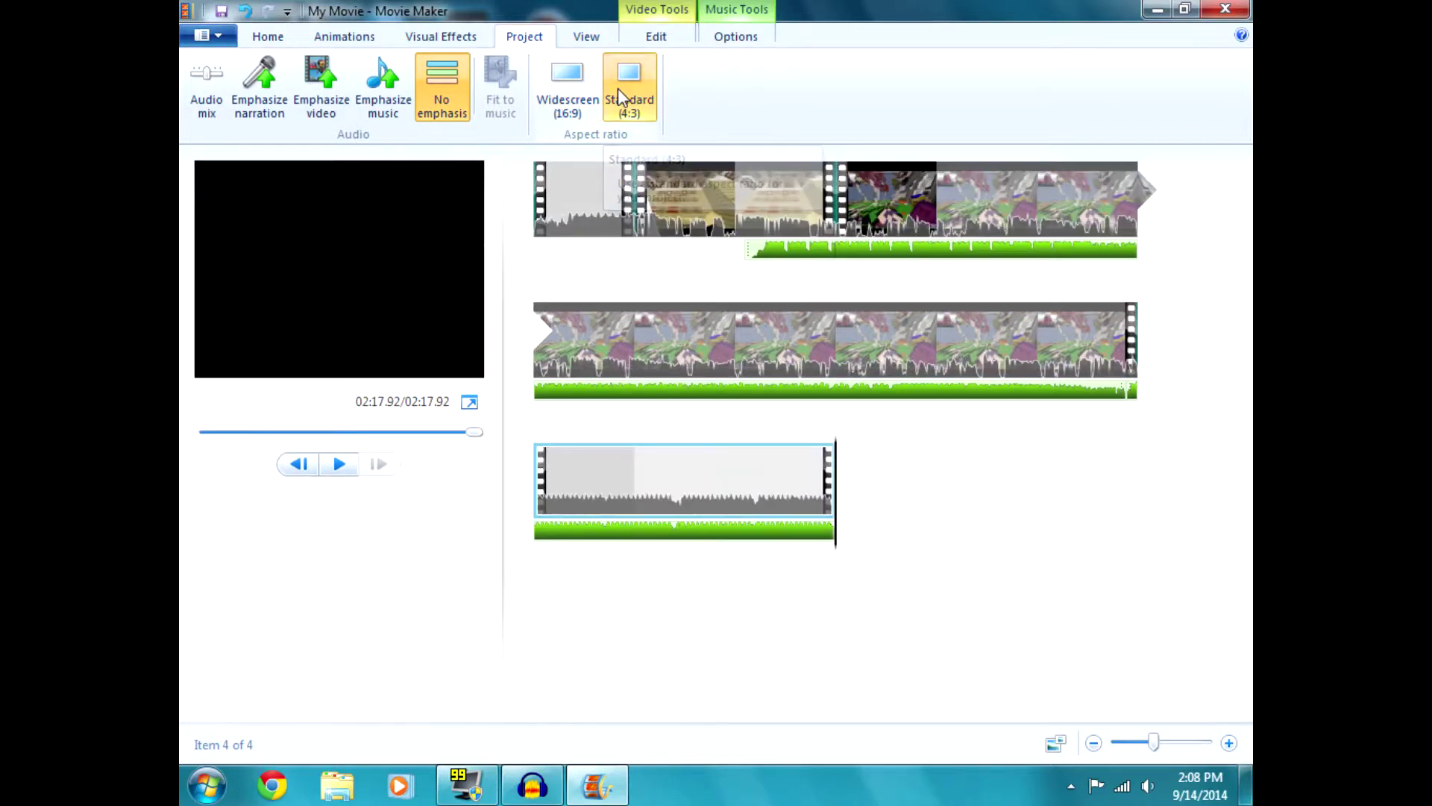
{"action": "left_click", "coordinate": [339, 464]}
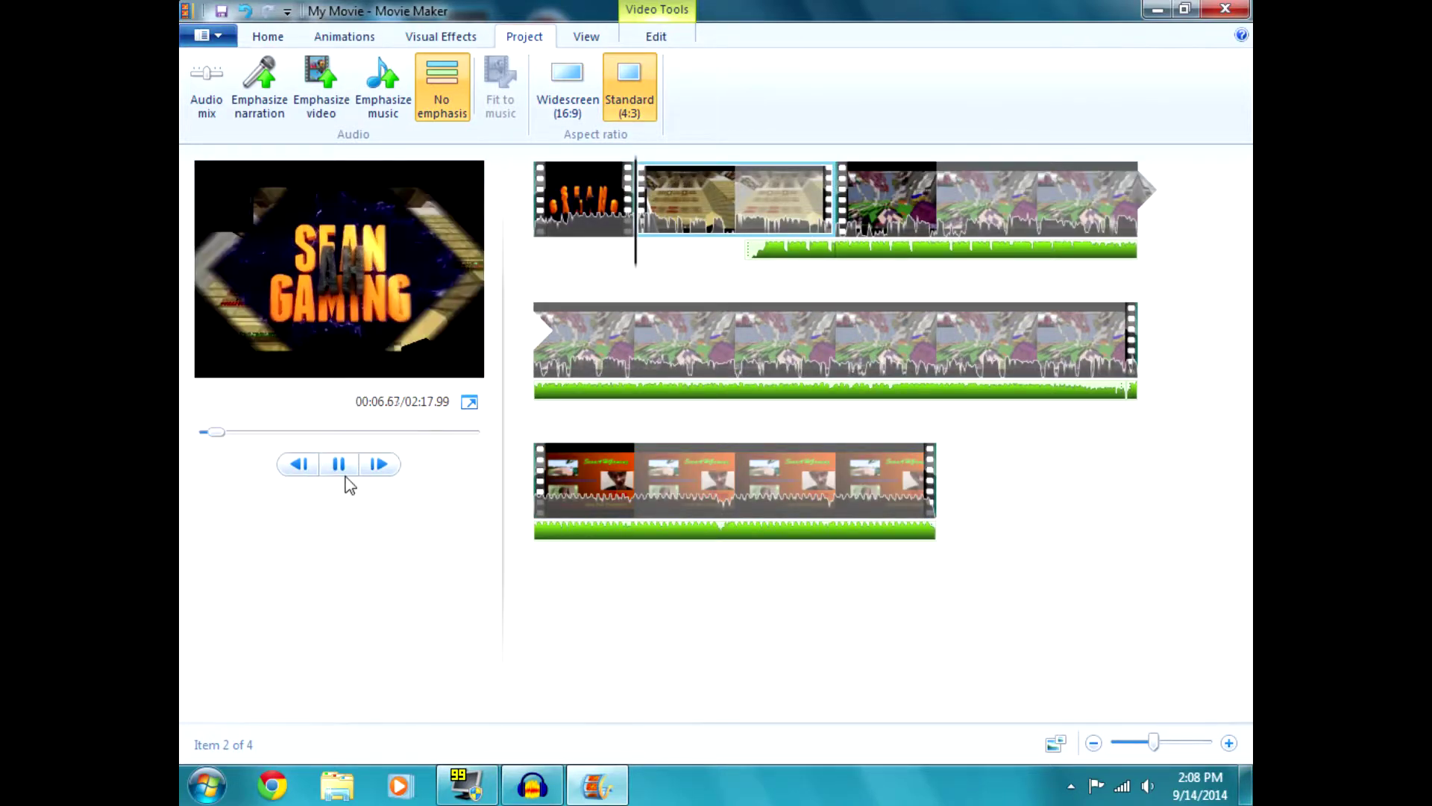
{"action": "left_click", "coordinate": [354, 278]}
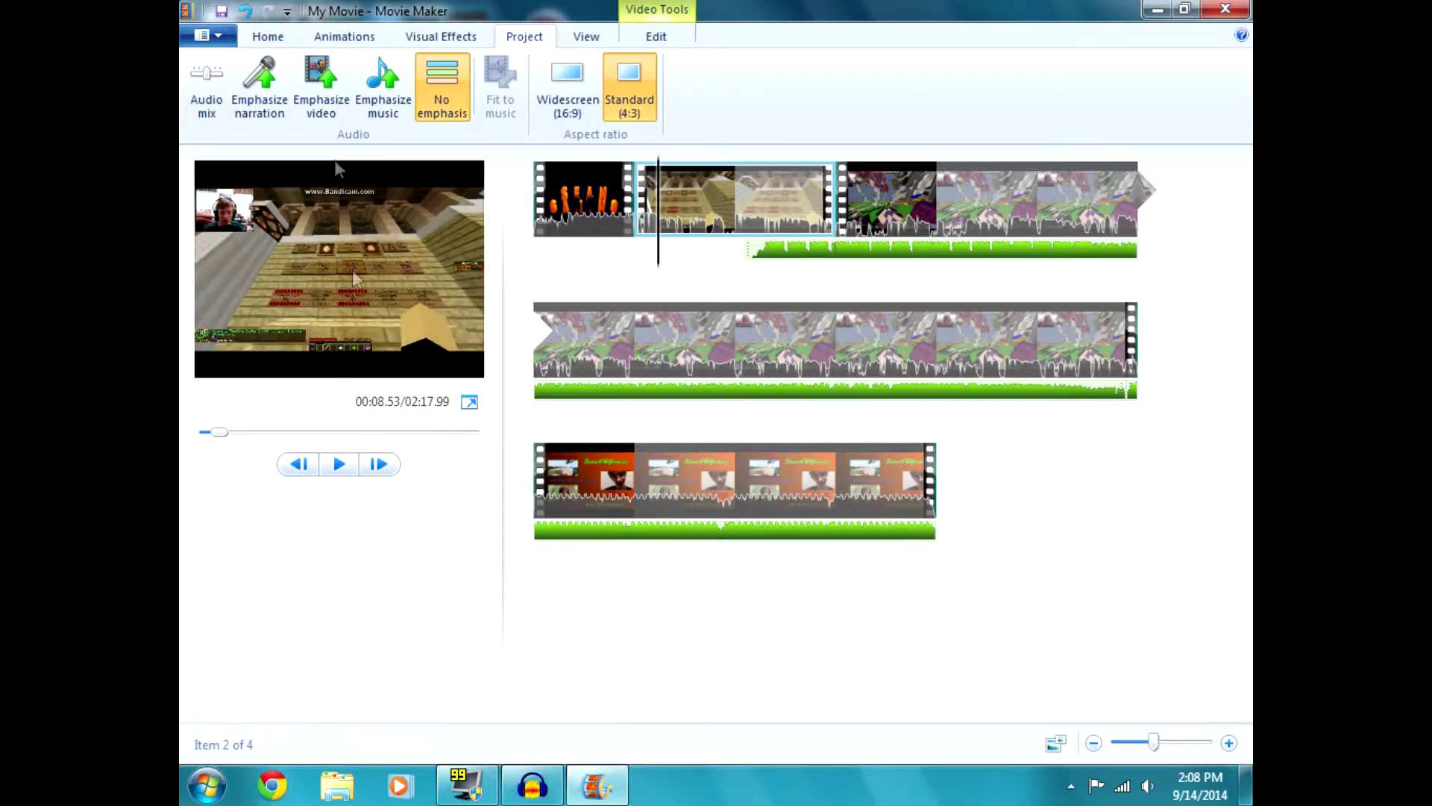
{"action": "left_click", "coordinate": [572, 93]}
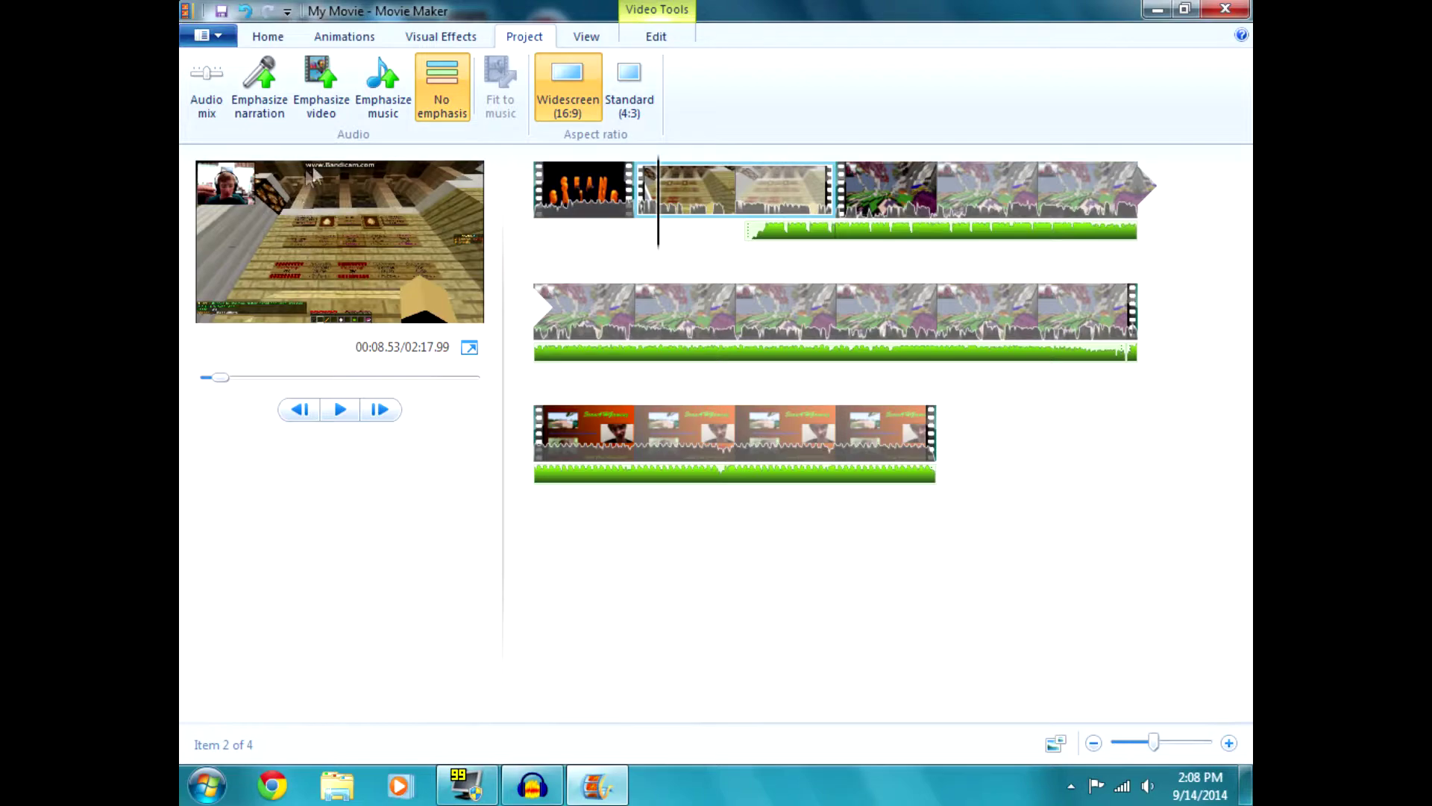
Compare full-screen previews of the movie in Widescreen (16:9) and Standard (4:3), and return the project to Widescreen
{"action": "left_click", "coordinate": [469, 348]}
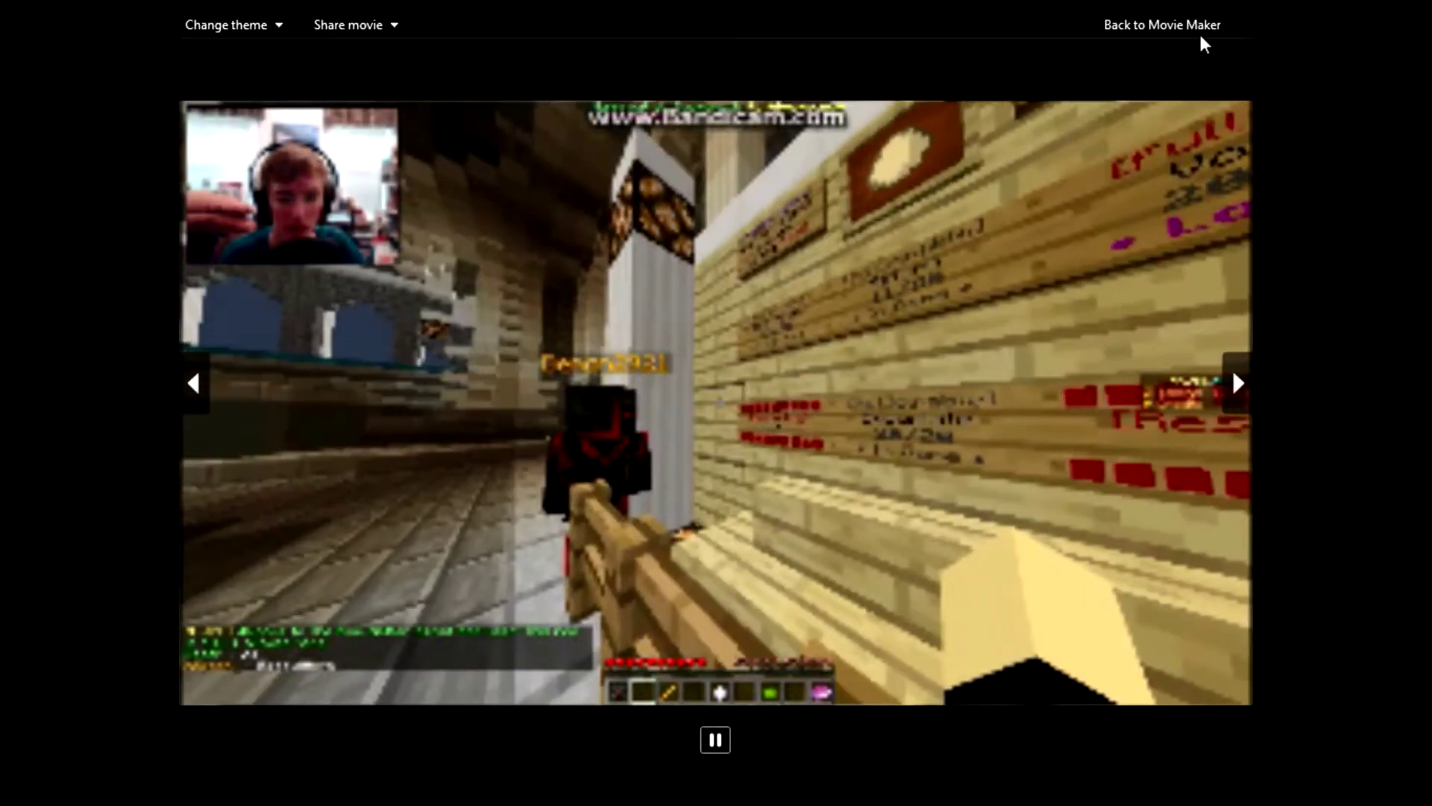
{"action": "left_click", "coordinate": [1192, 28]}
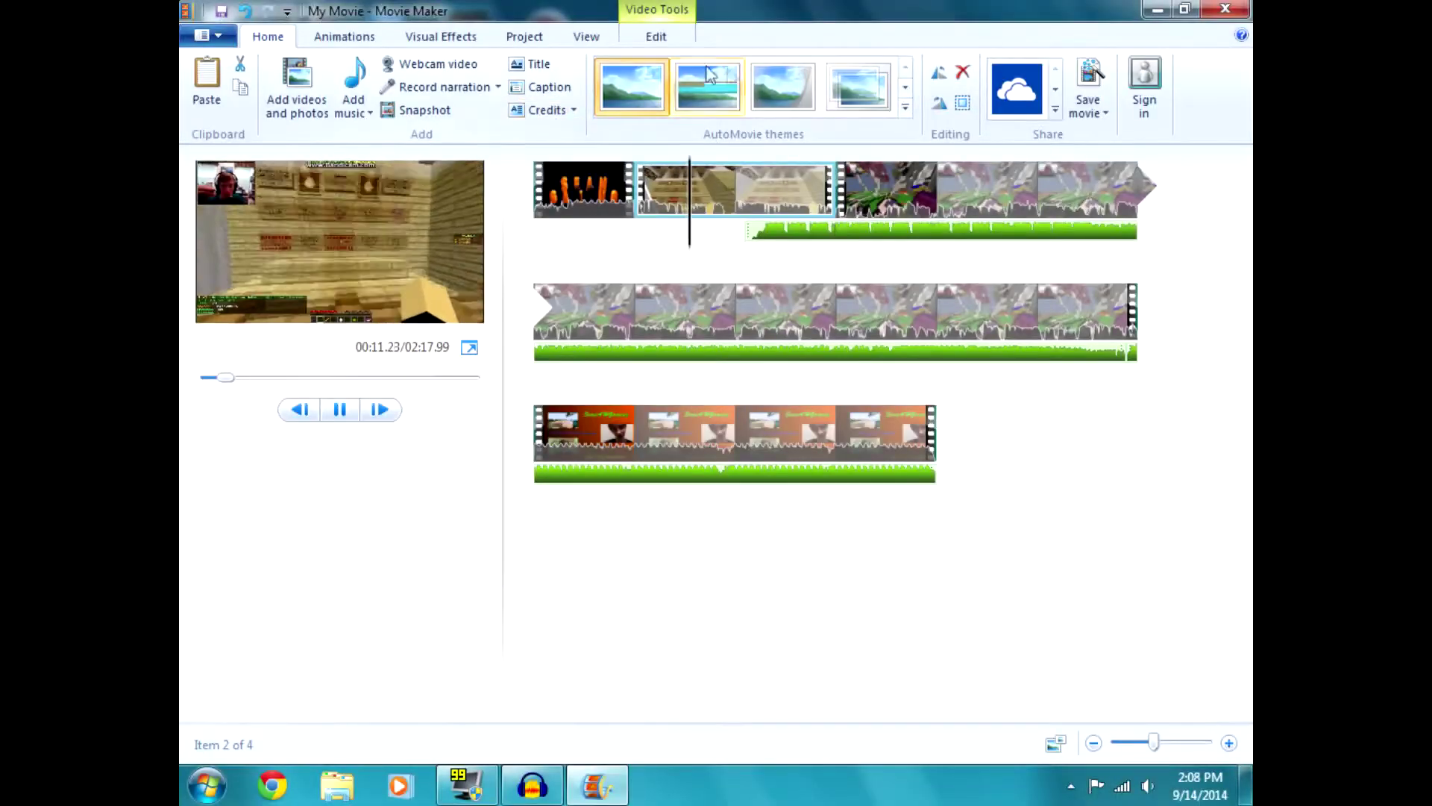
{"action": "left_click", "coordinate": [547, 38]}
{"action": "left_click", "coordinate": [630, 96]}
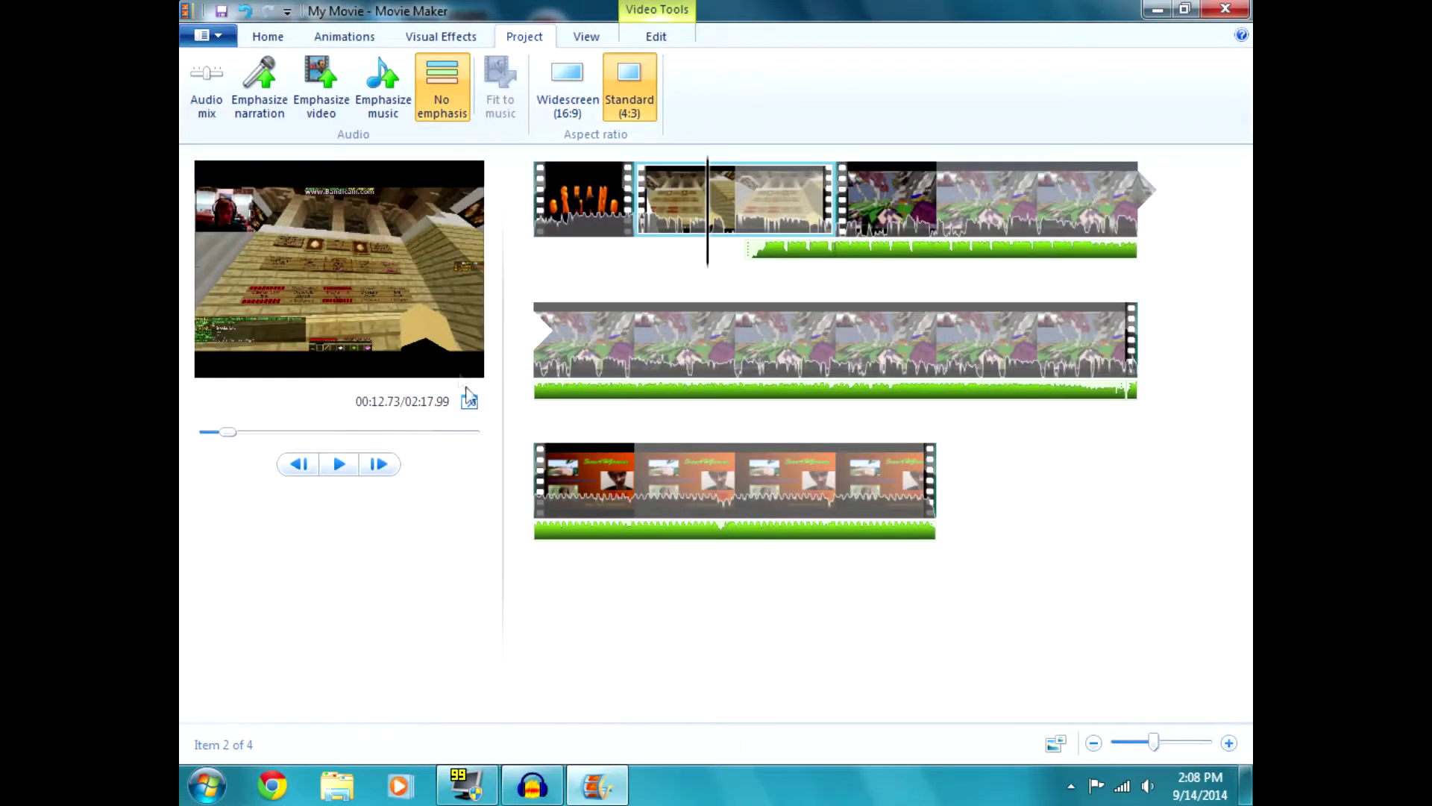
{"action": "left_click", "coordinate": [469, 403]}
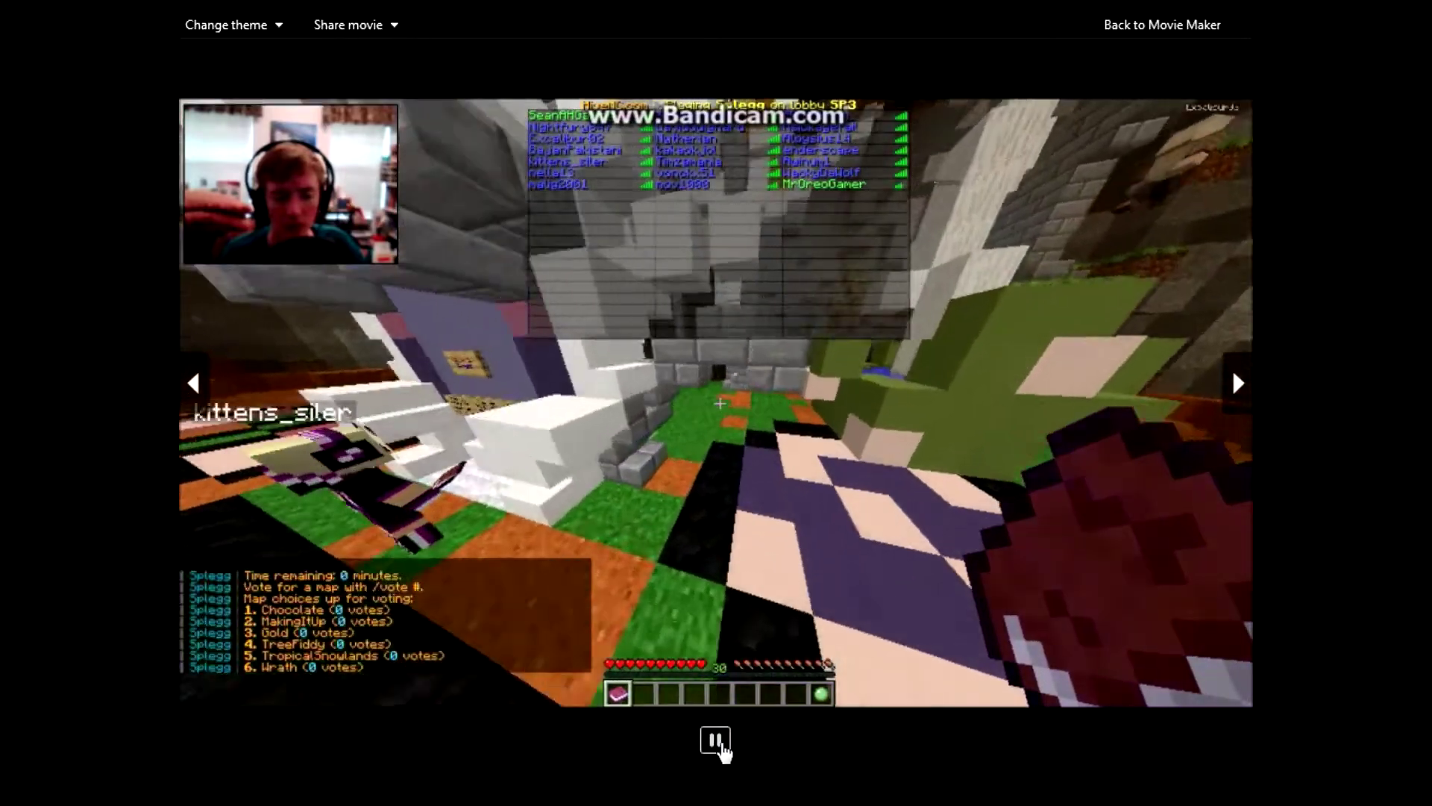
{"action": "left_click", "coordinate": [715, 739]}
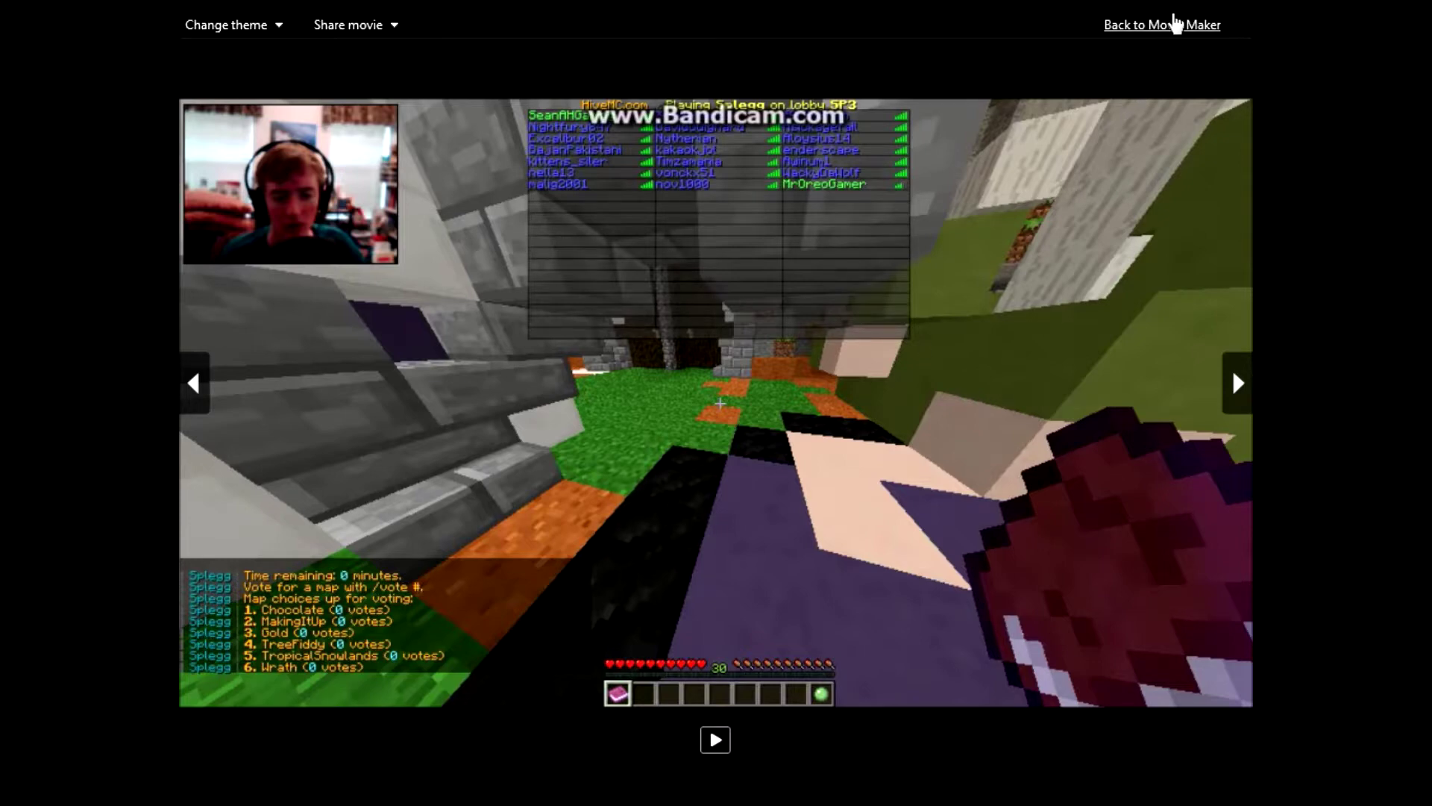
{"action": "left_click", "coordinate": [1175, 24]}
{"action": "left_click", "coordinate": [536, 41]}
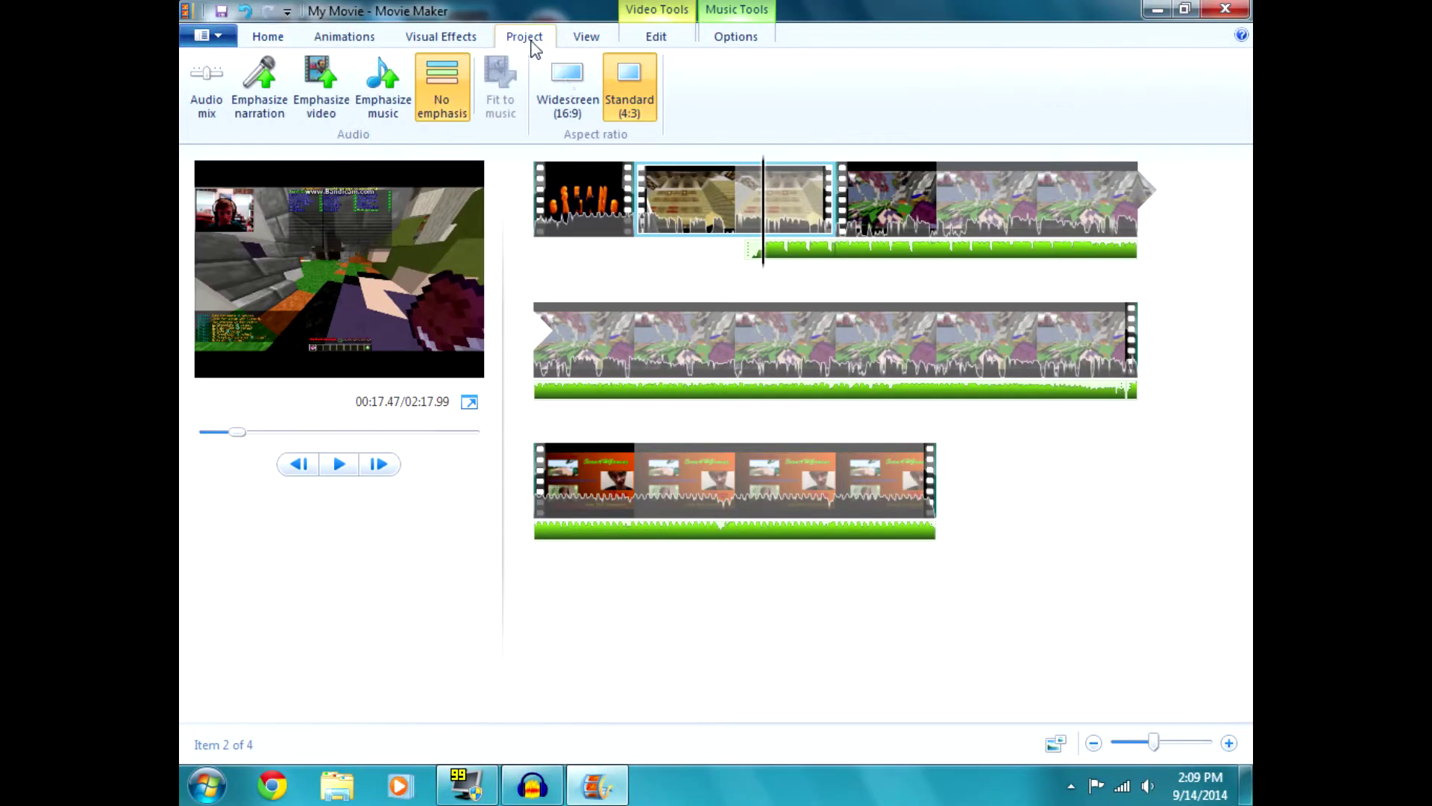
{"action": "left_click", "coordinate": [577, 106]}
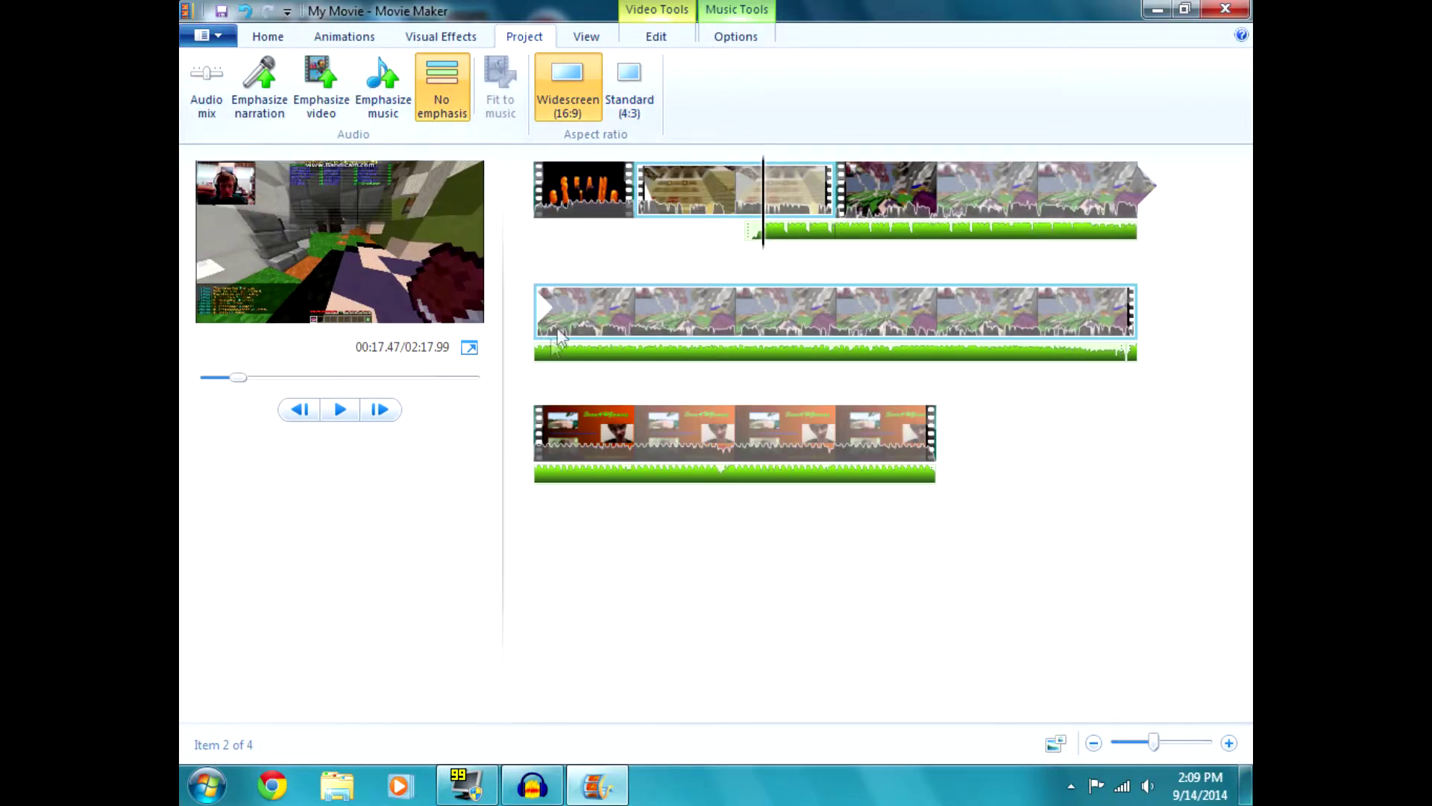
Preview the widescreen movie in full screen, stop playback, and return the playhead to the movie's start
{"action": "left_click", "coordinate": [469, 349]}
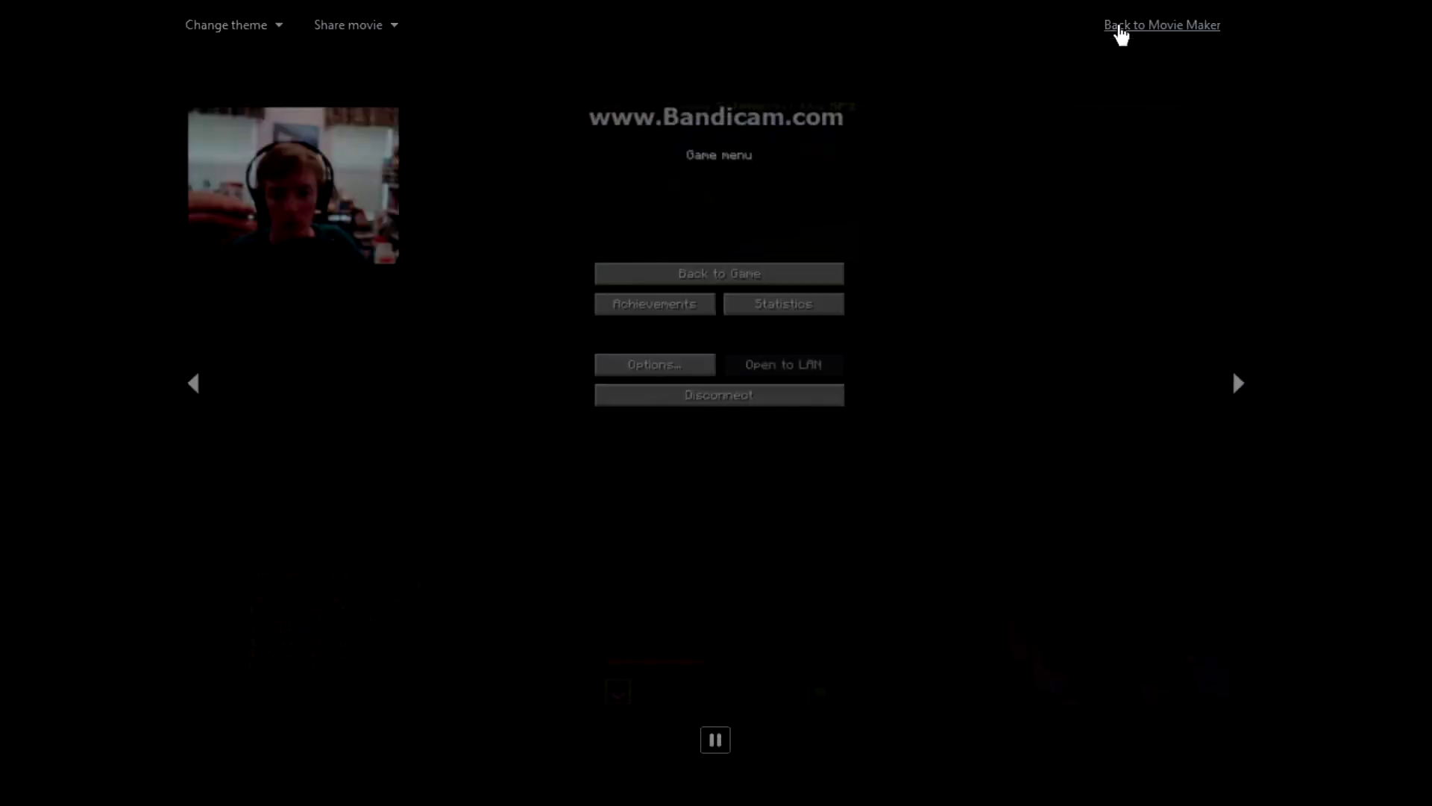
{"action": "left_click", "coordinate": [1119, 30]}
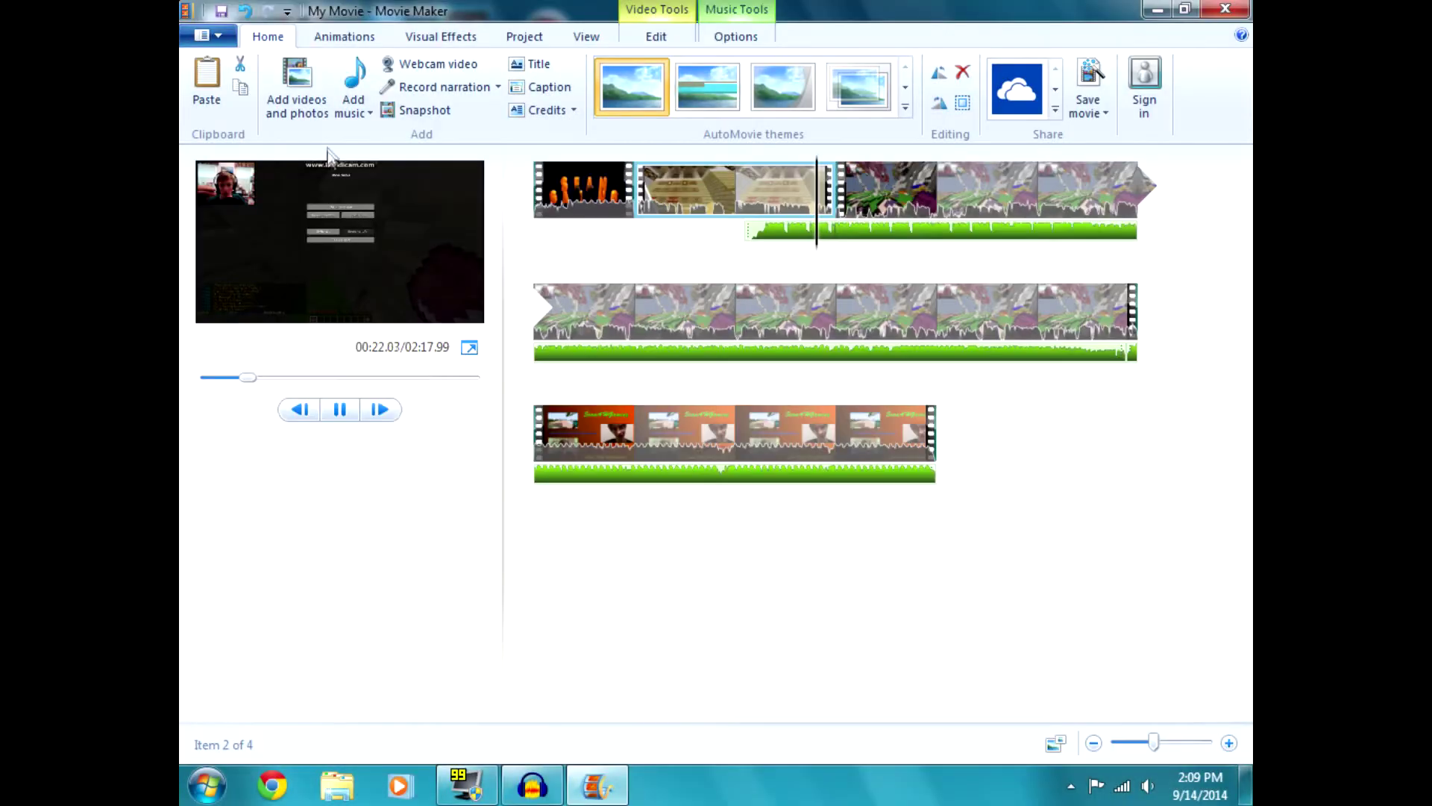
{"action": "left_click", "coordinate": [335, 416]}
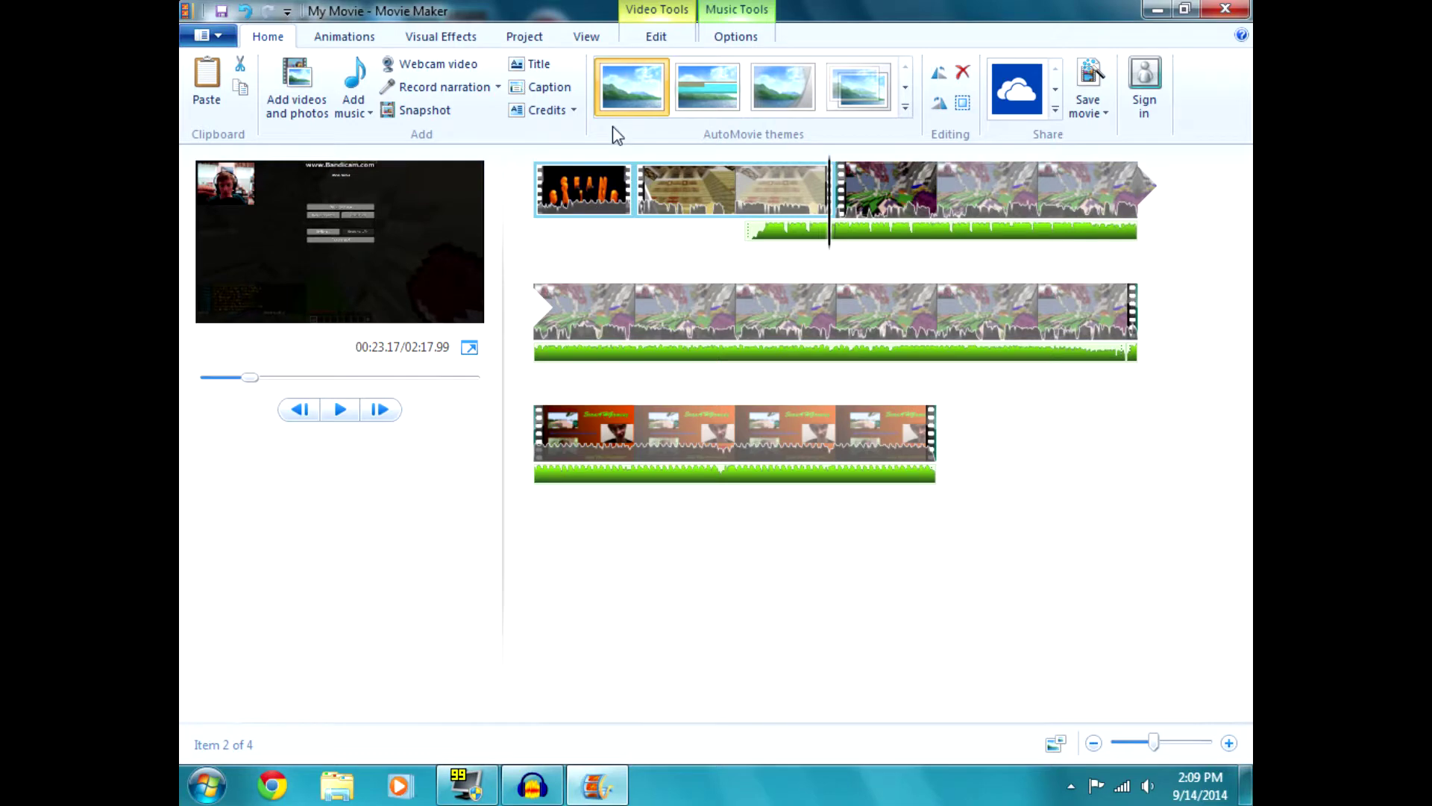
{"action": "left_click", "coordinate": [534, 37]}
{"action": "key", "text": "Home"}
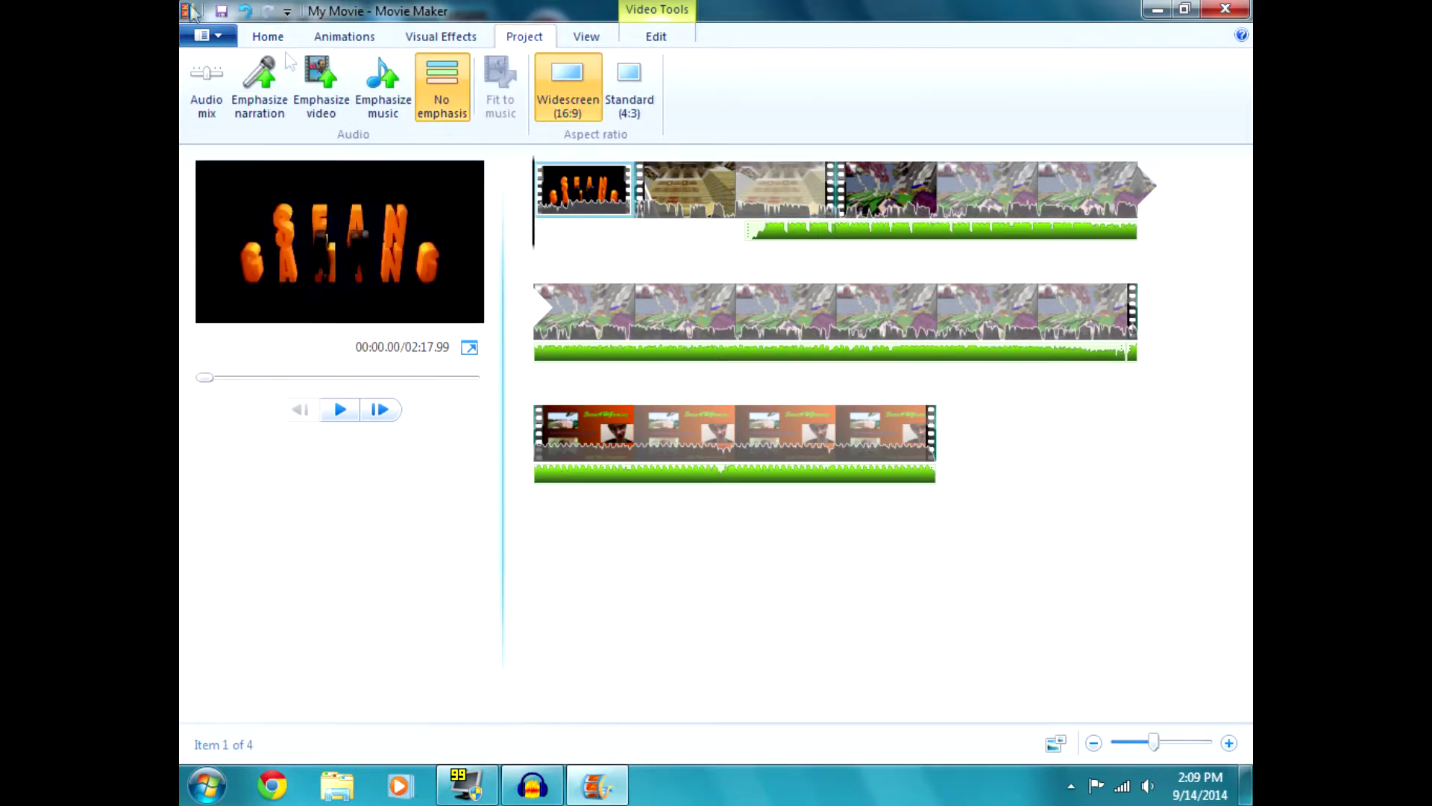
{"action": "left_click", "coordinate": [208, 35]}
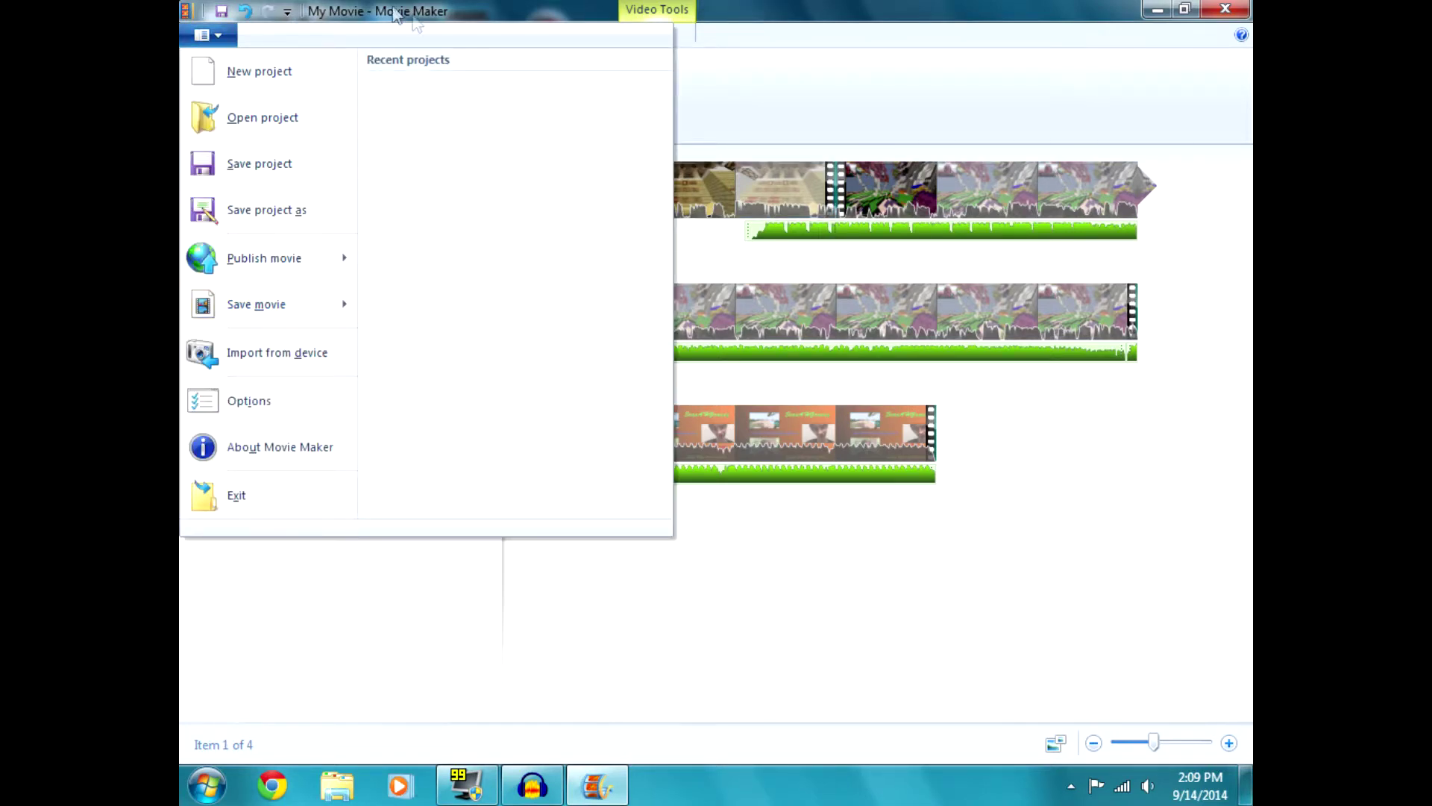
{"action": "left_click", "coordinate": [224, 41]}
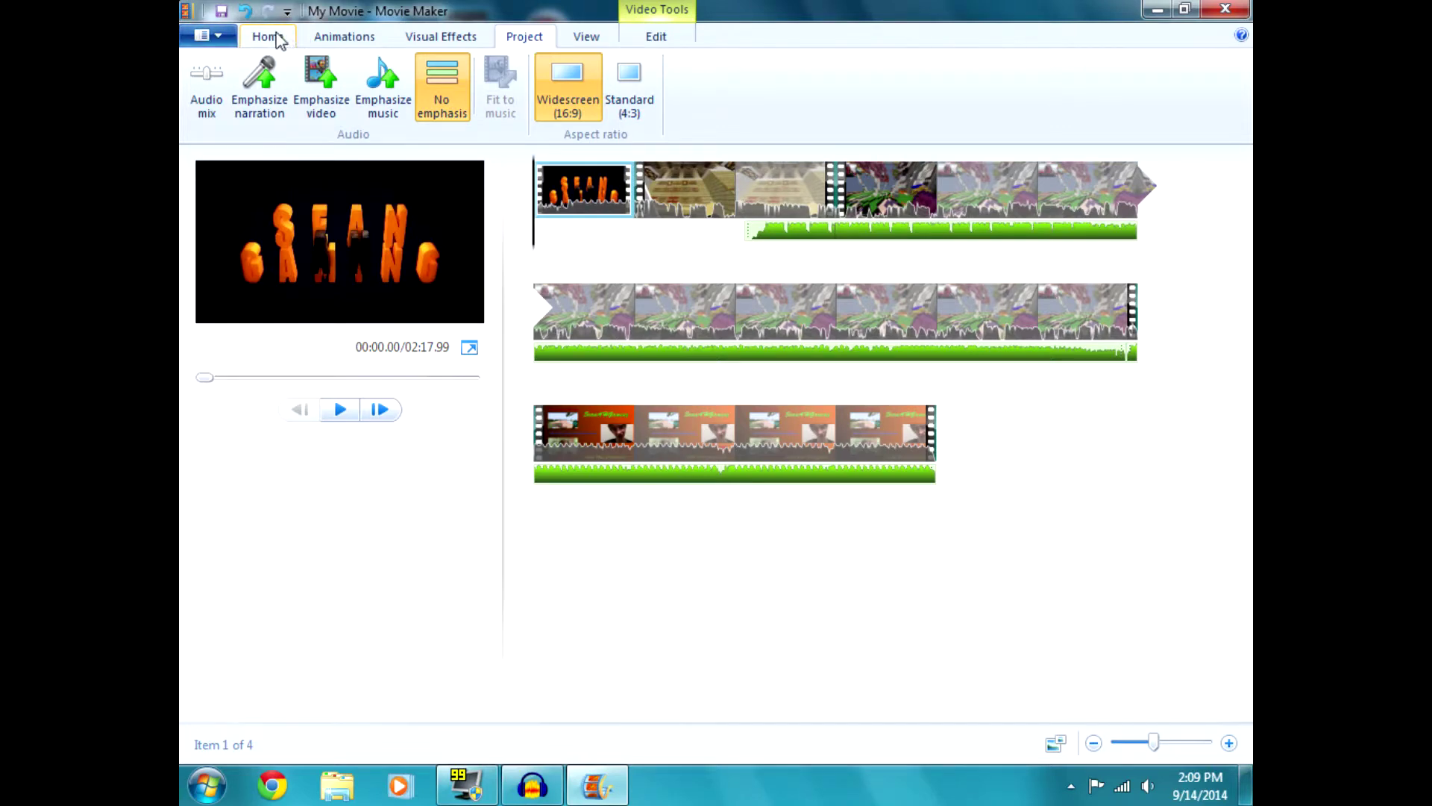
{"action": "left_click", "coordinate": [268, 36]}
{"action": "left_click", "coordinate": [208, 39]}
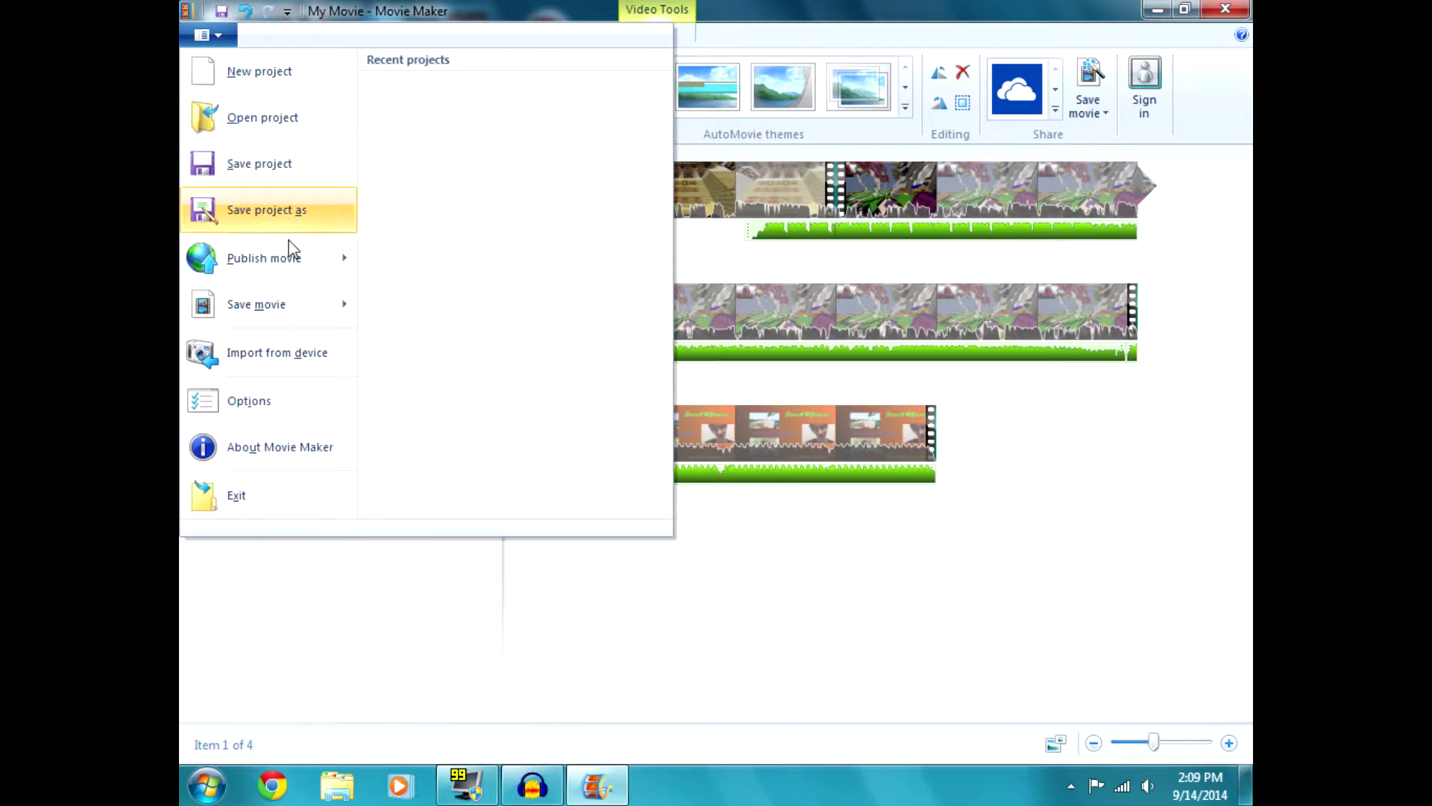
{"action": "mouse_move", "coordinate": [295, 276]}
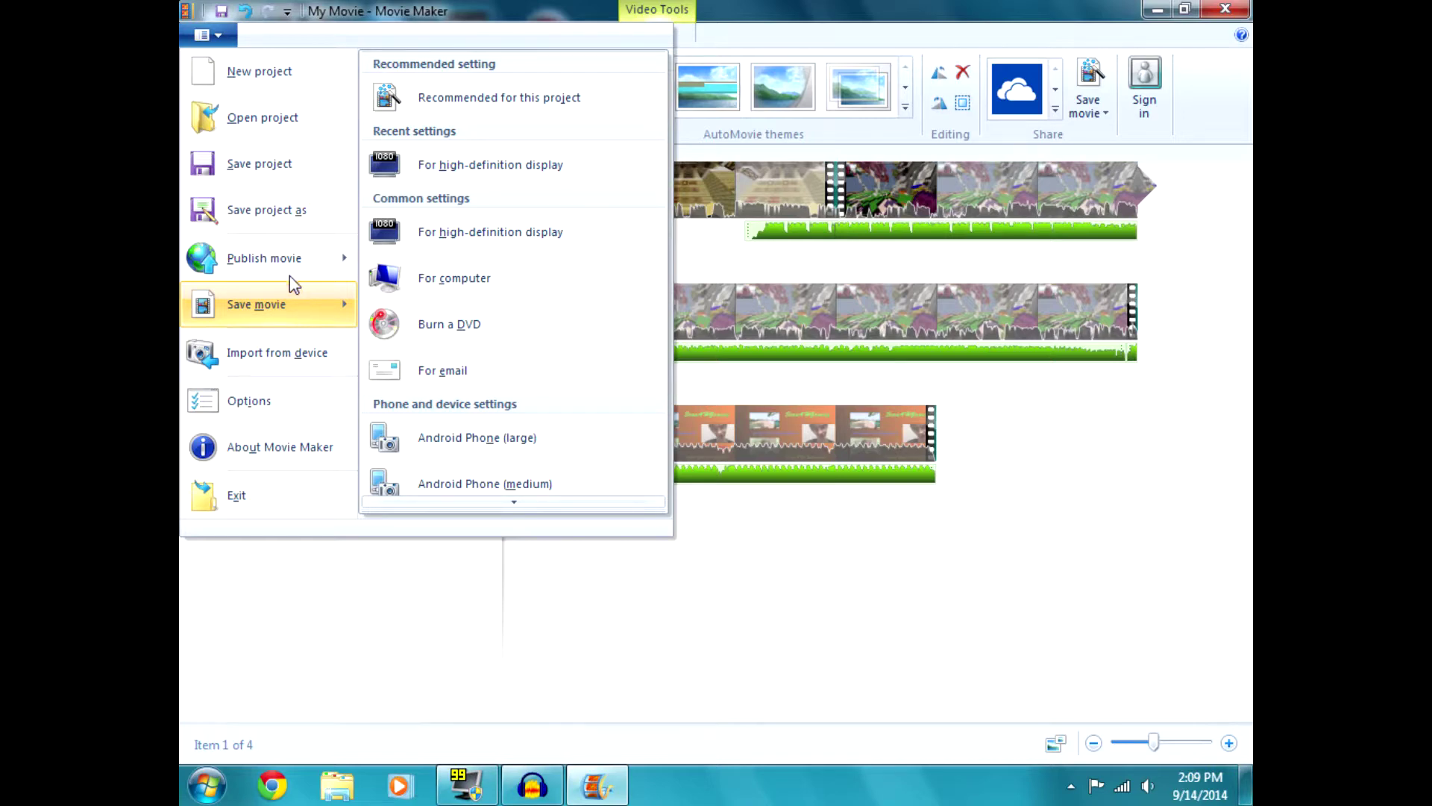
{"action": "left_click", "coordinate": [299, 210]}
{"action": "left_click", "coordinate": [803, 11]}
Examine the Save movie presets, from the recommended, display and phone settings through the website, audio-only and custom settings
{"action": "left_click", "coordinate": [220, 36]}
{"action": "scroll", "coordinate": [521, 502], "scroll_direction": "down", "scroll_amount": 5}
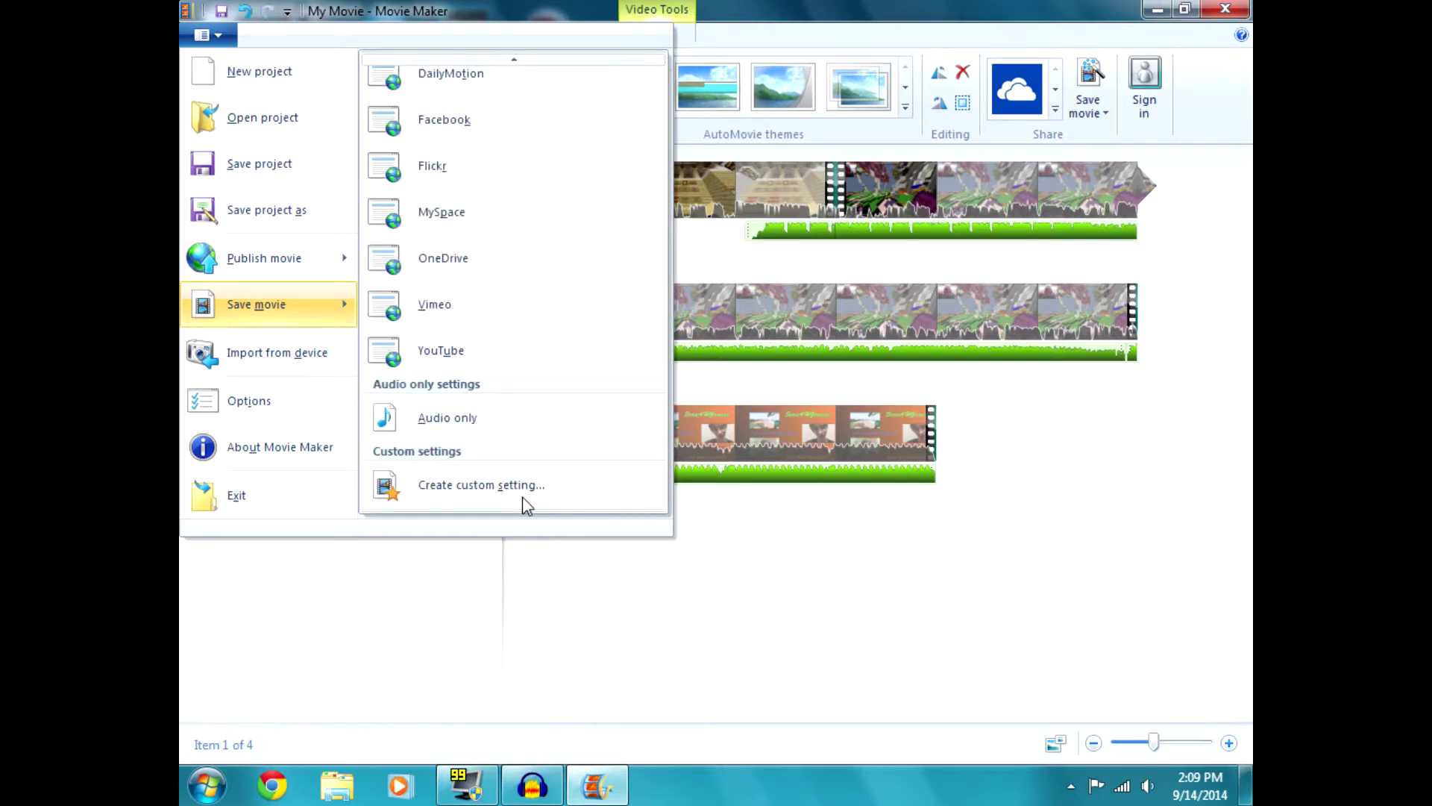
{"action": "scroll", "coordinate": [521, 59], "scroll_direction": "up", "scroll_amount": 5}
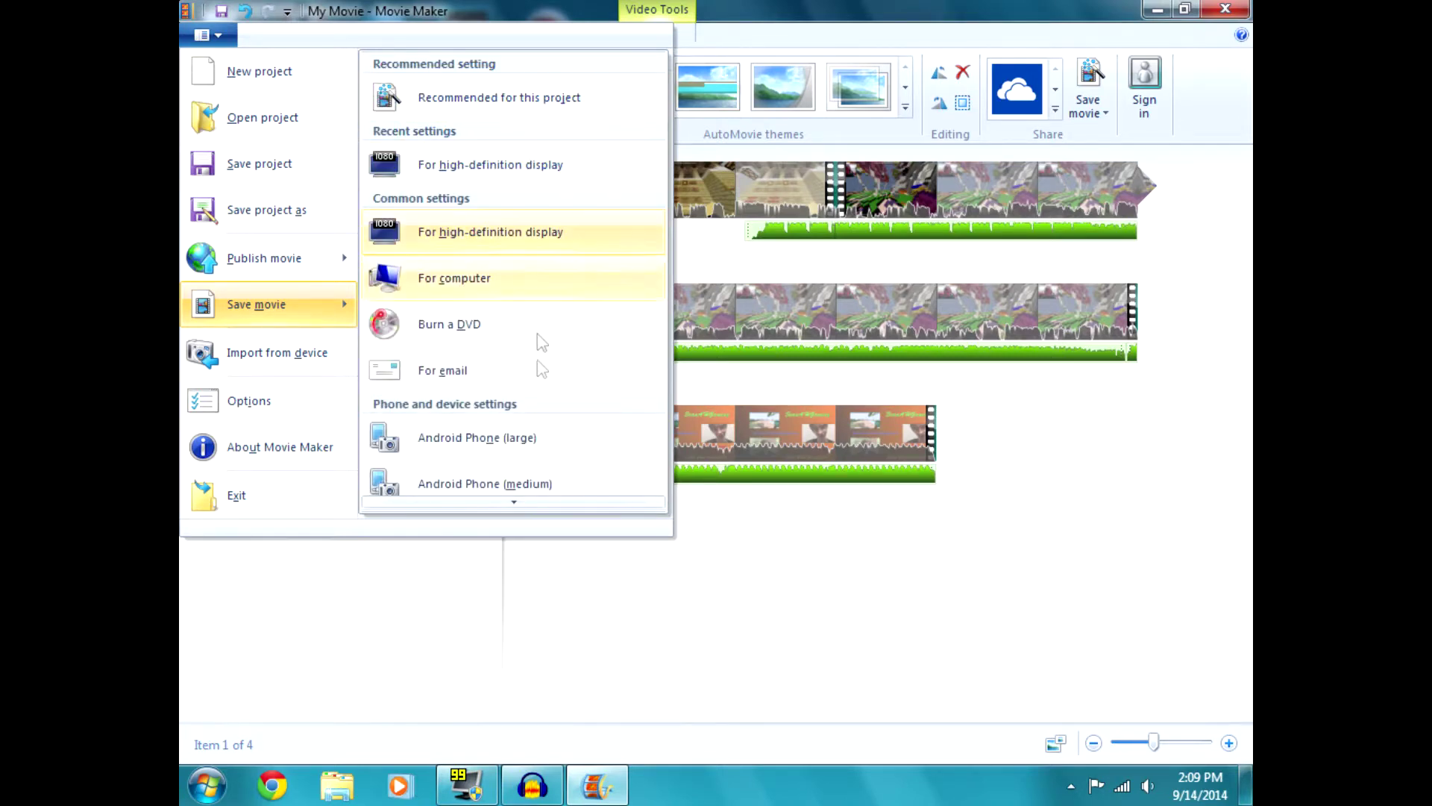
{"action": "scroll", "coordinate": [539, 513], "scroll_direction": "down", "scroll_amount": 5}
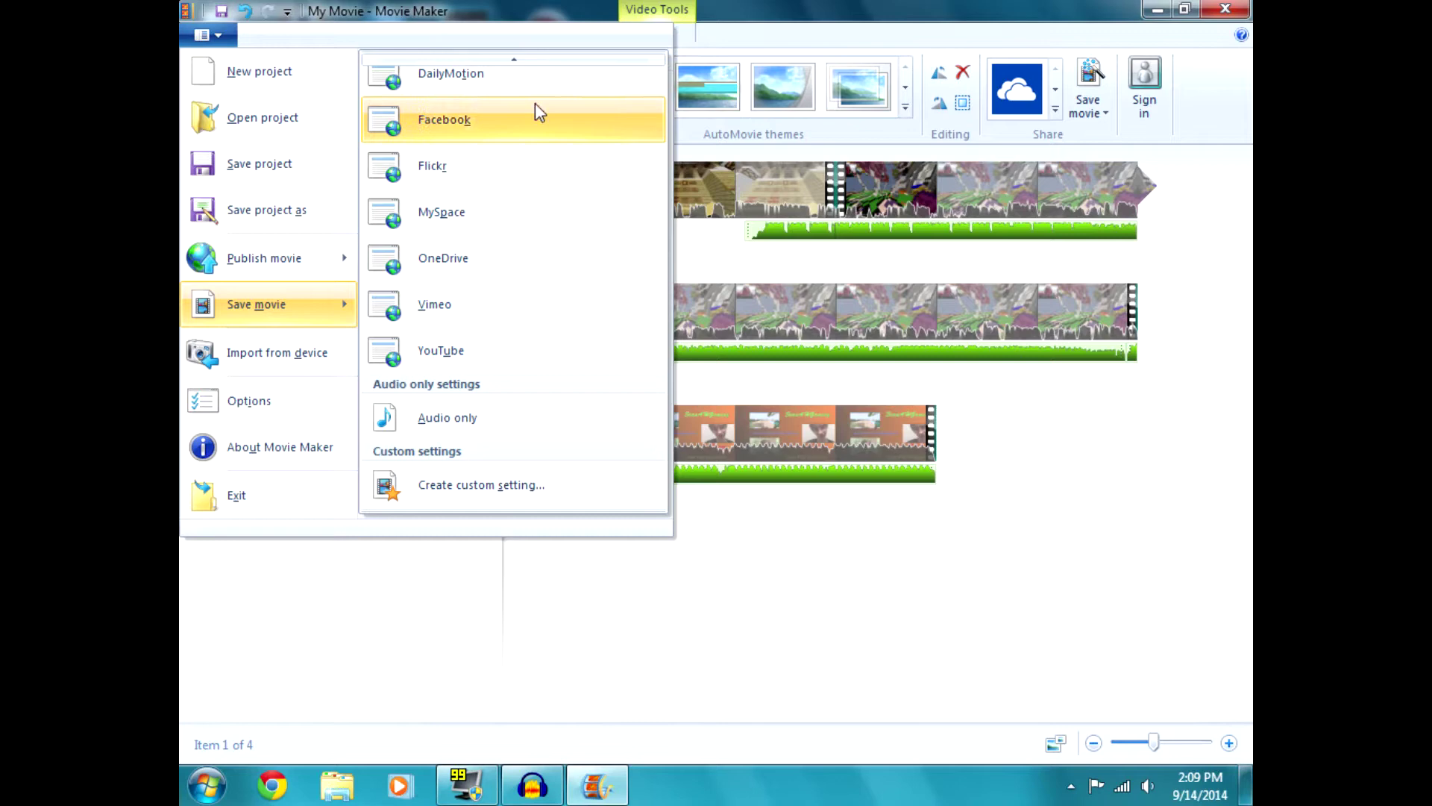
{"action": "key", "text": "Up"}
{"action": "key", "text": "Up"}
{"action": "key", "text": "Up"}
{"action": "key", "text": "Up"}
{"action": "key", "text": "Up"}
{"action": "key", "text": "Up"}
{"action": "key", "text": "Up"}
{"action": "key", "text": "Up"}
{"action": "key", "text": "Up"}
{"action": "key", "text": "Up"}
{"action": "key", "text": "Up"}
{"action": "key", "text": "Up"}
{"action": "key", "text": "Up"}
{"action": "key", "text": "Down"}
{"action": "key", "text": "Down"}
{"action": "key", "text": "Down"}
{"action": "key", "text": "Down"}
{"action": "key", "text": "Down"}
{"action": "key", "text": "Down"}
{"action": "key", "text": "Down"}
{"action": "key", "text": "Down"}
{"action": "key", "text": "Down"}
{"action": "key", "text": "Down"}
{"action": "key", "text": "Down"}
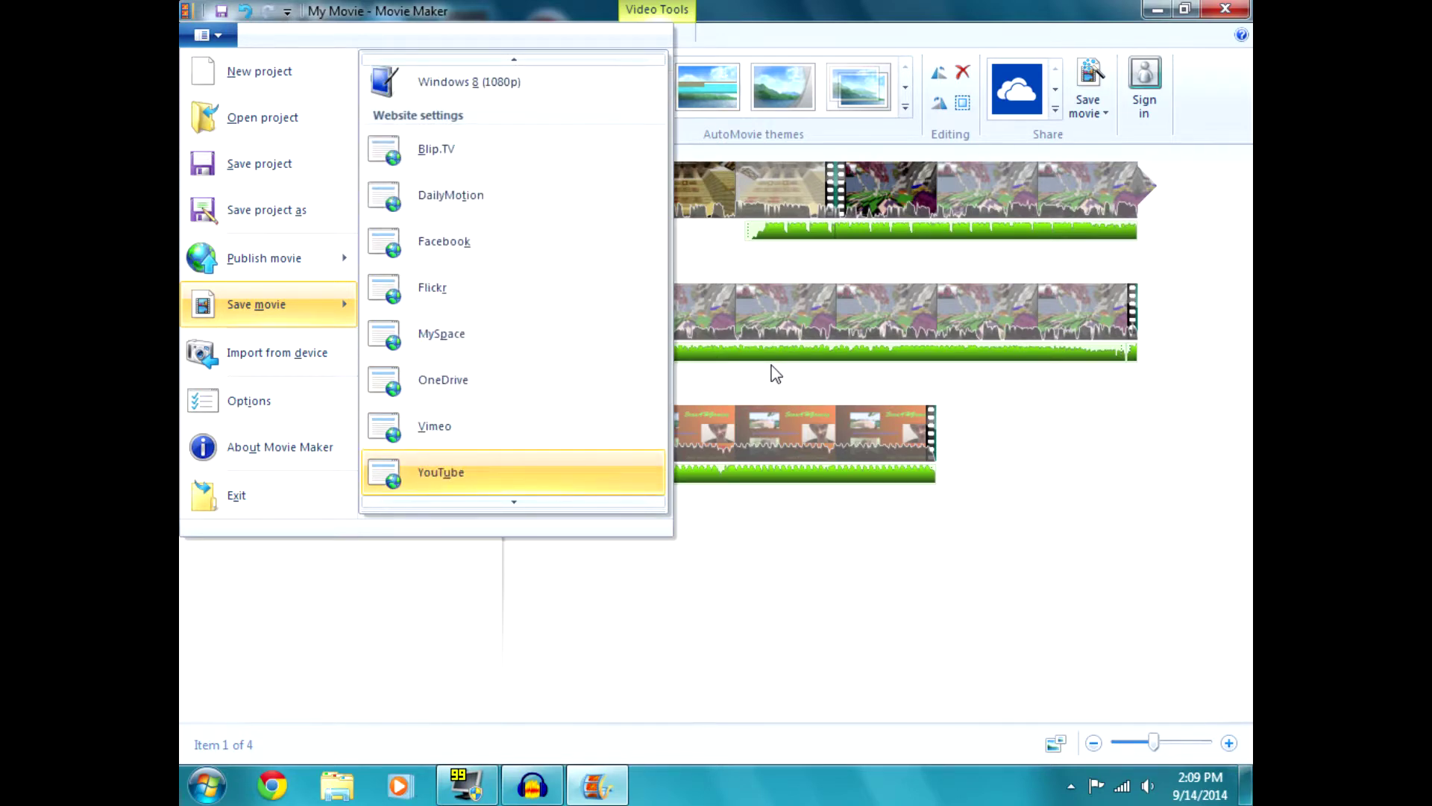
{"action": "key", "text": "Up"}
{"action": "key", "text": "Up"}
{"action": "key", "text": "Down"}
{"action": "key", "text": "Down"}
{"action": "key", "text": "Down"}
{"action": "key", "text": "Up"}
{"action": "key", "text": "Up"}
{"action": "key", "text": "Up"}
{"action": "key", "text": "Up"}
{"action": "key", "text": "Up"}
{"action": "key", "text": "Up"}
{"action": "key", "text": "Up"}
{"action": "key", "text": "Up"}
{"action": "key", "text": "Up"}
{"action": "key", "text": "Up"}
{"action": "key", "text": "Up"}
{"action": "key", "text": "Up"}
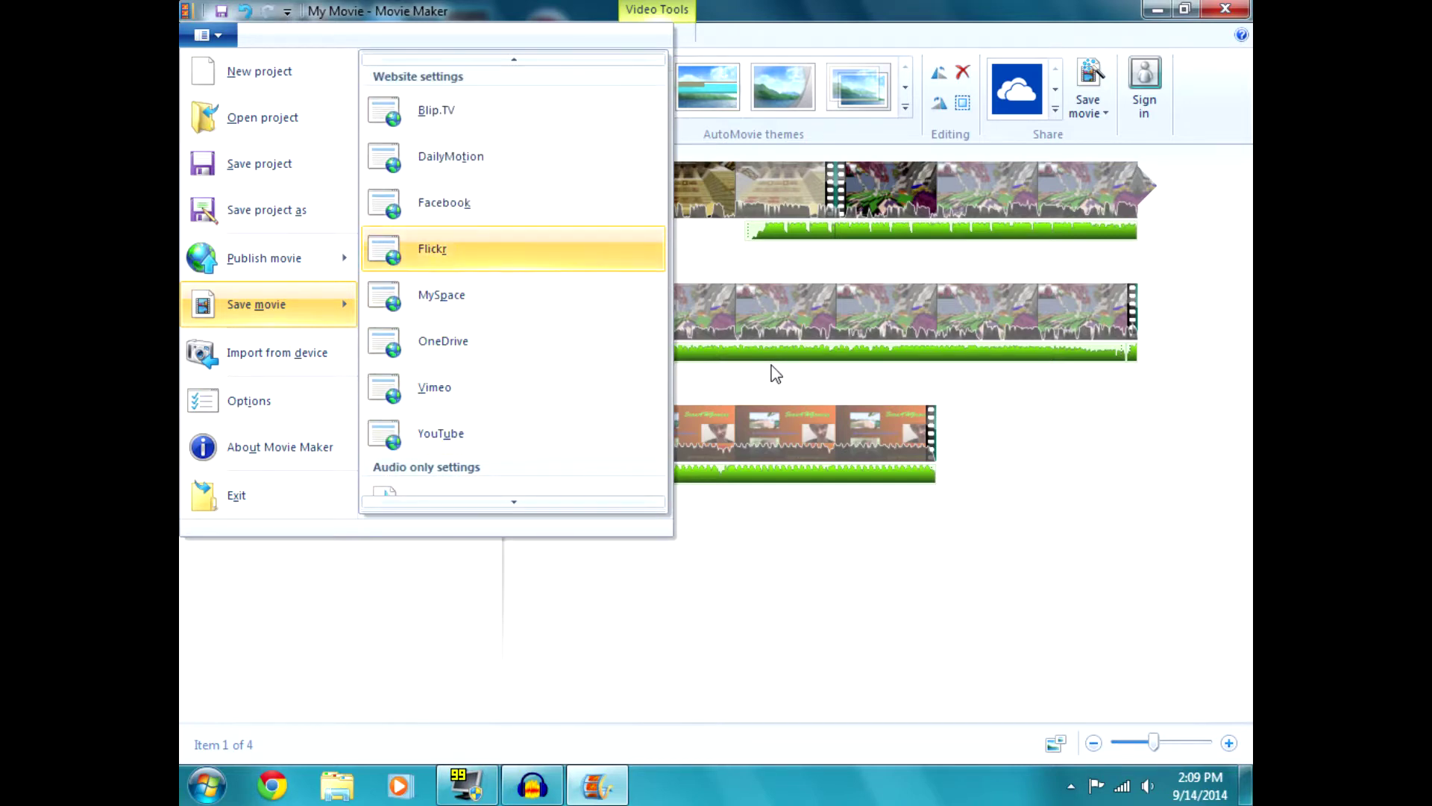
{"action": "key", "text": "Up"}
{"action": "key", "text": "Up"}
{"action": "key", "text": "Up"}
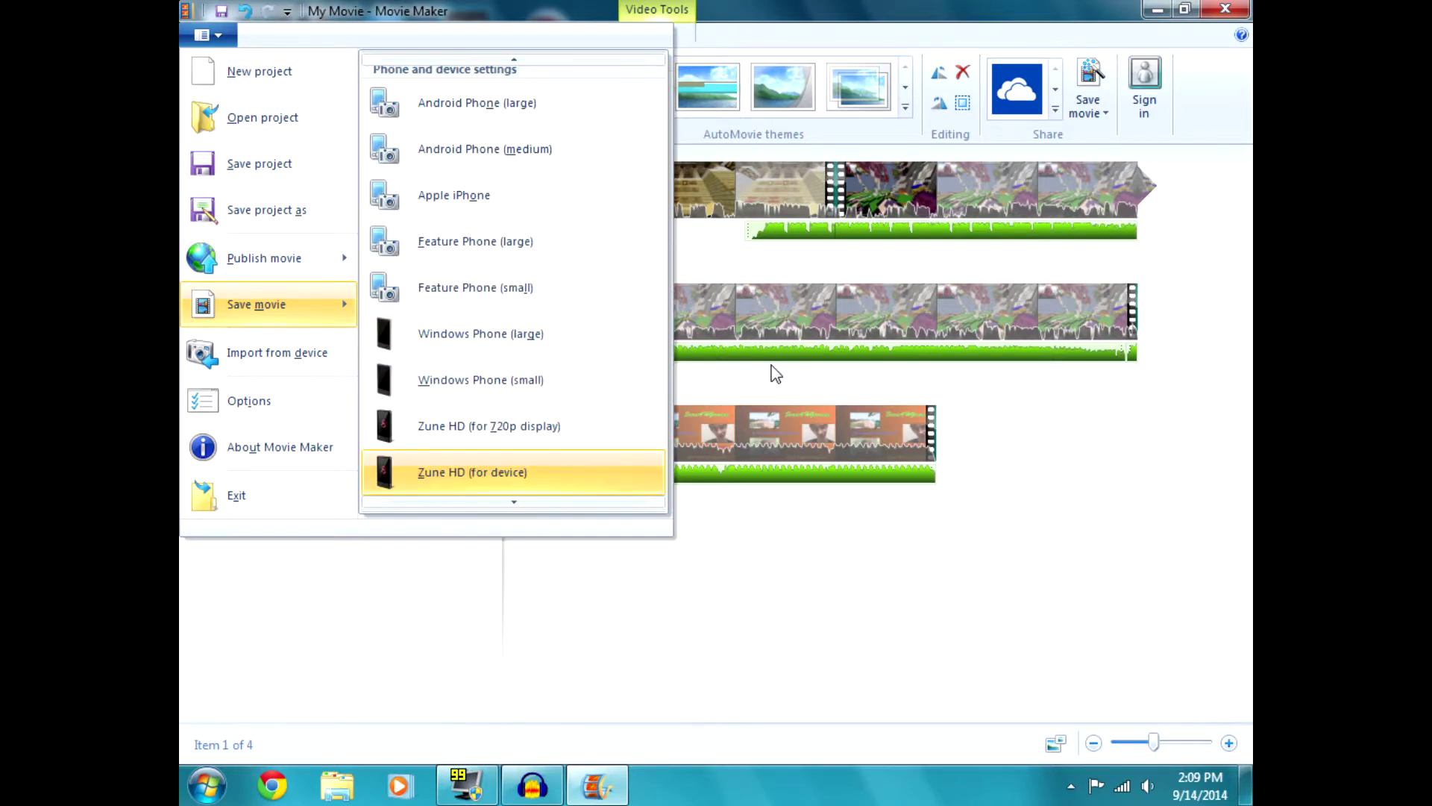
{"action": "key", "text": "Down"}
{"action": "key", "text": "Up"}
{"action": "key", "text": "Up"}
{"action": "key", "text": "Up"}
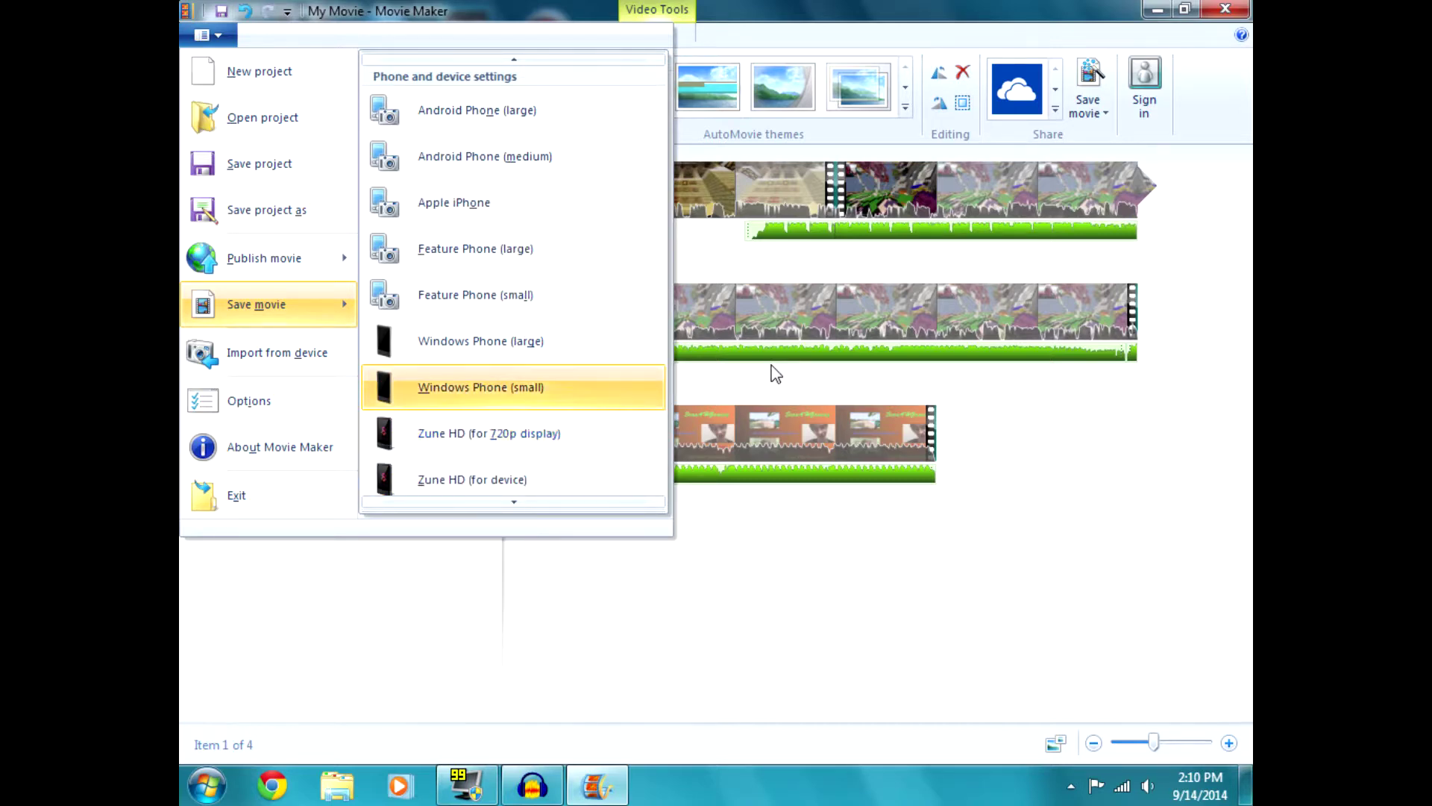
{"action": "key", "text": "Up"}
{"action": "key", "text": "Up"}
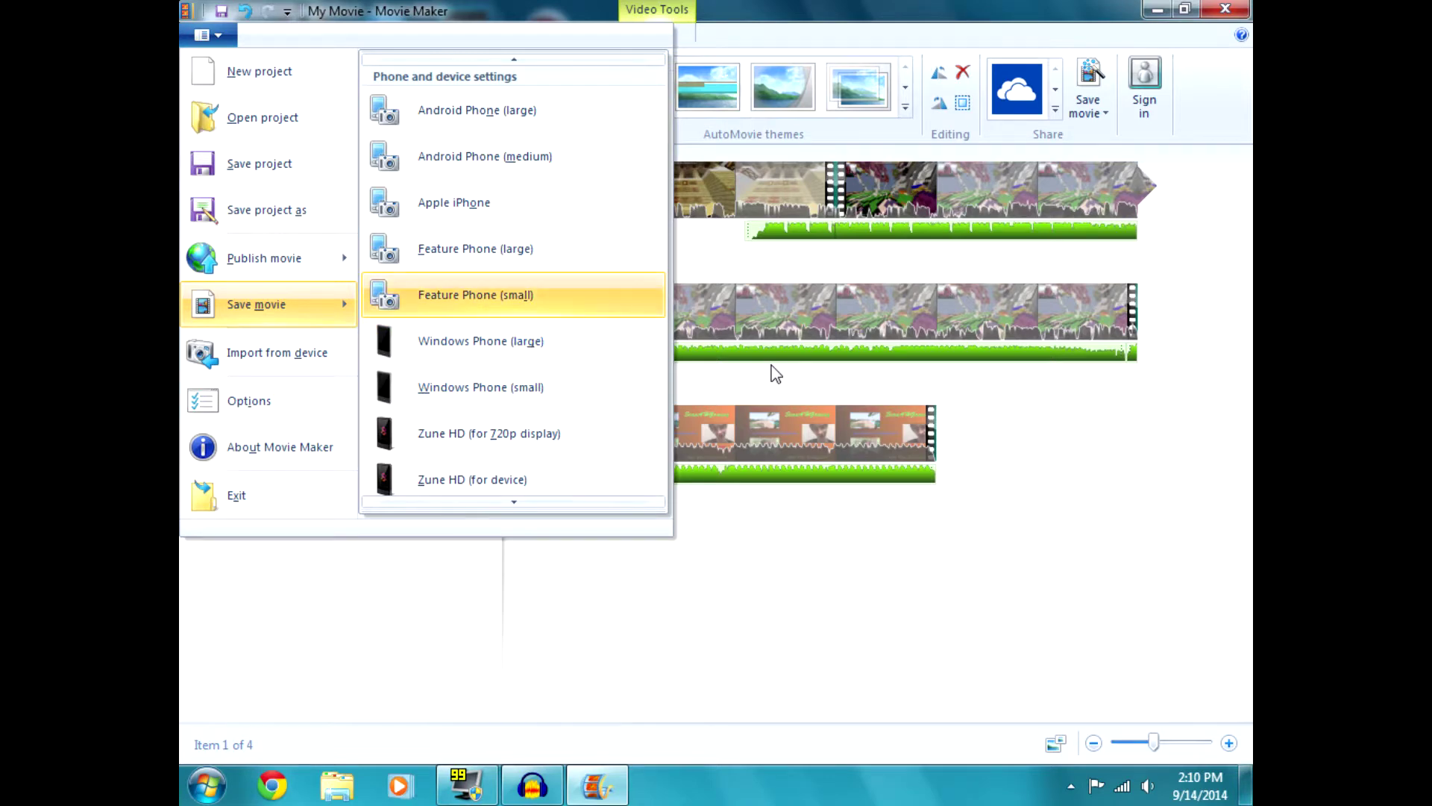
{"action": "key", "text": "Up"}
{"action": "key", "text": "Up"}
{"action": "key", "text": "Up"}
{"action": "key", "text": "Up"}
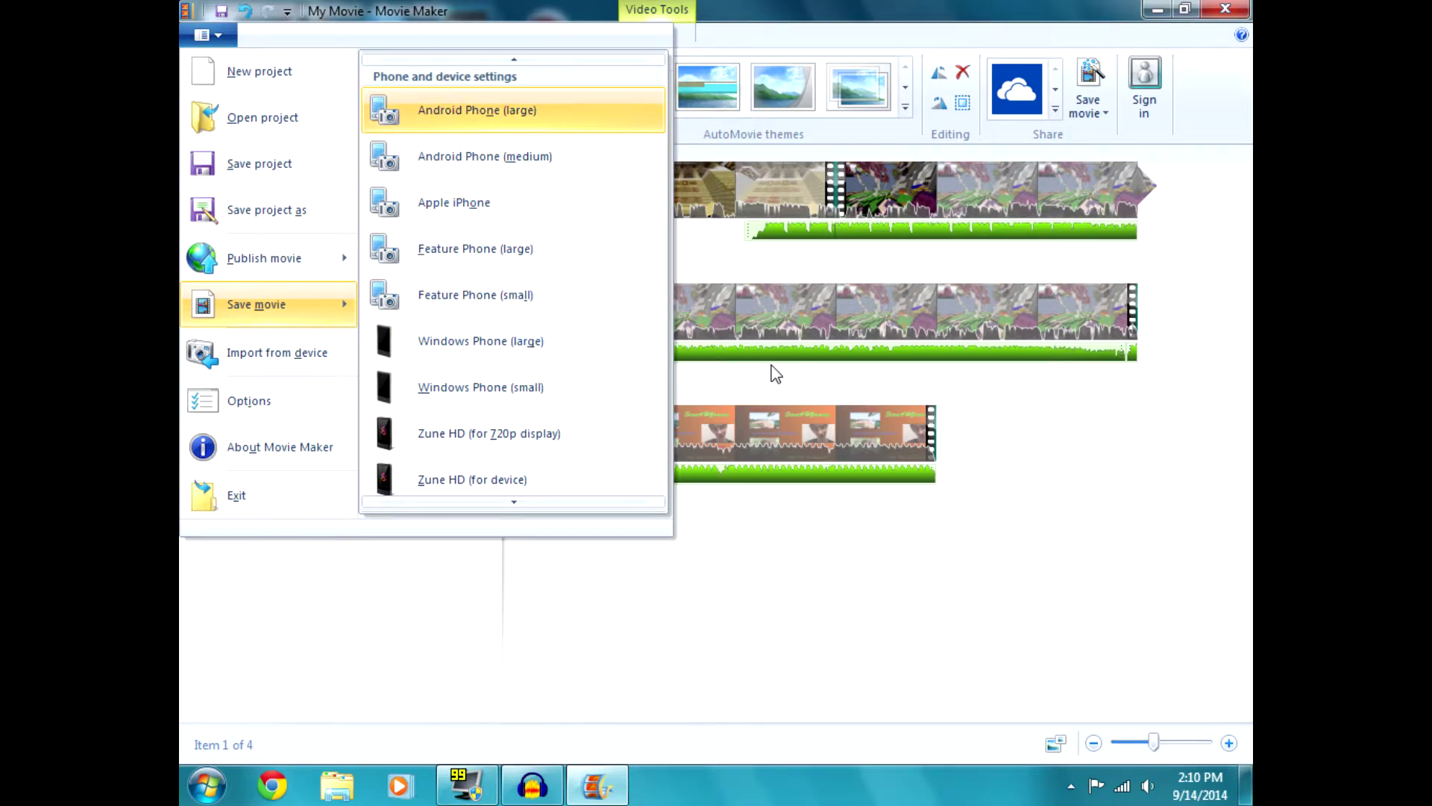
{"action": "key", "text": "Up"}
{"action": "key", "text": "Up"}
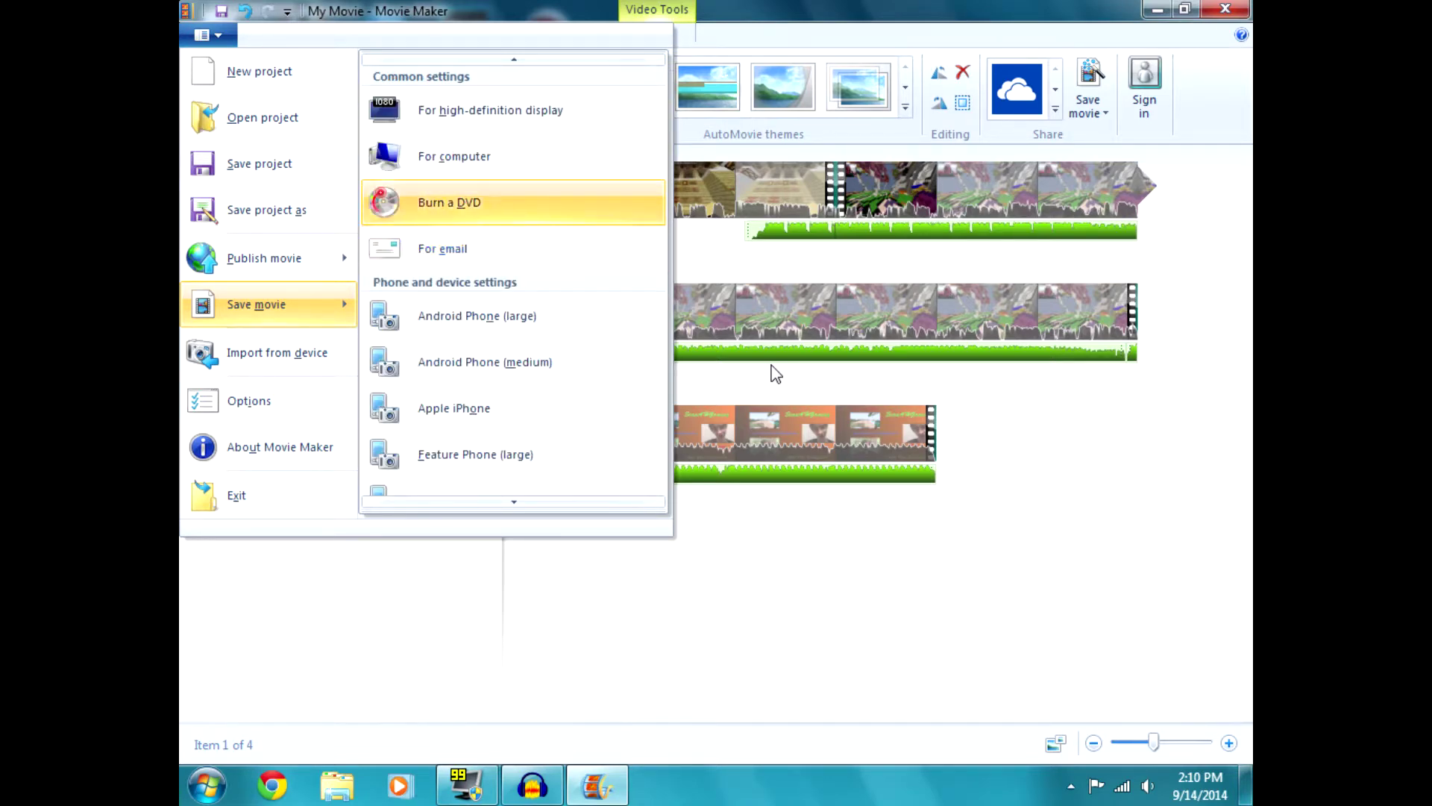
{"action": "key", "text": "Up"}
{"action": "key", "text": "Up"}
{"action": "key", "text": "Up"}
{"action": "key", "text": "Up"}
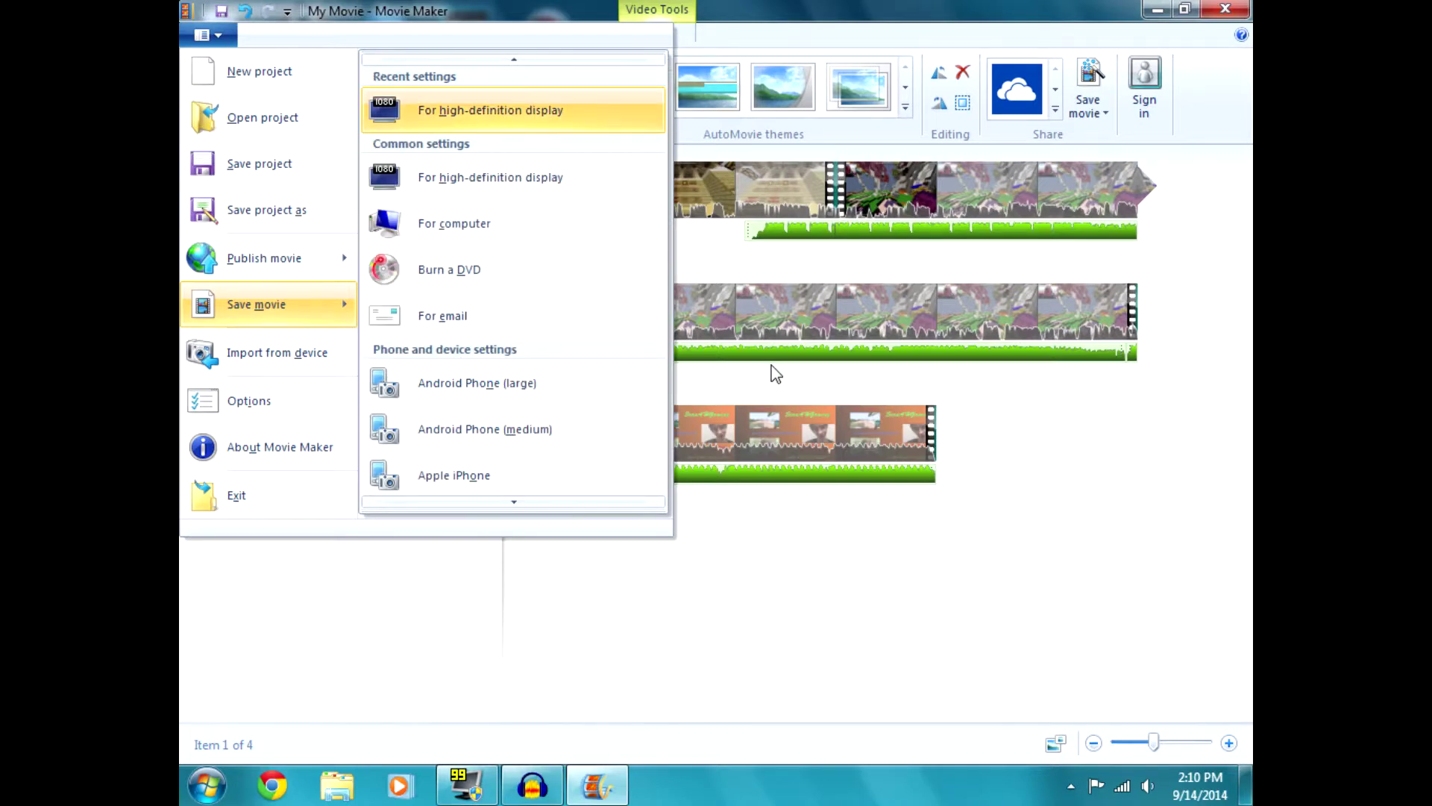
{"action": "key", "text": "Up"}
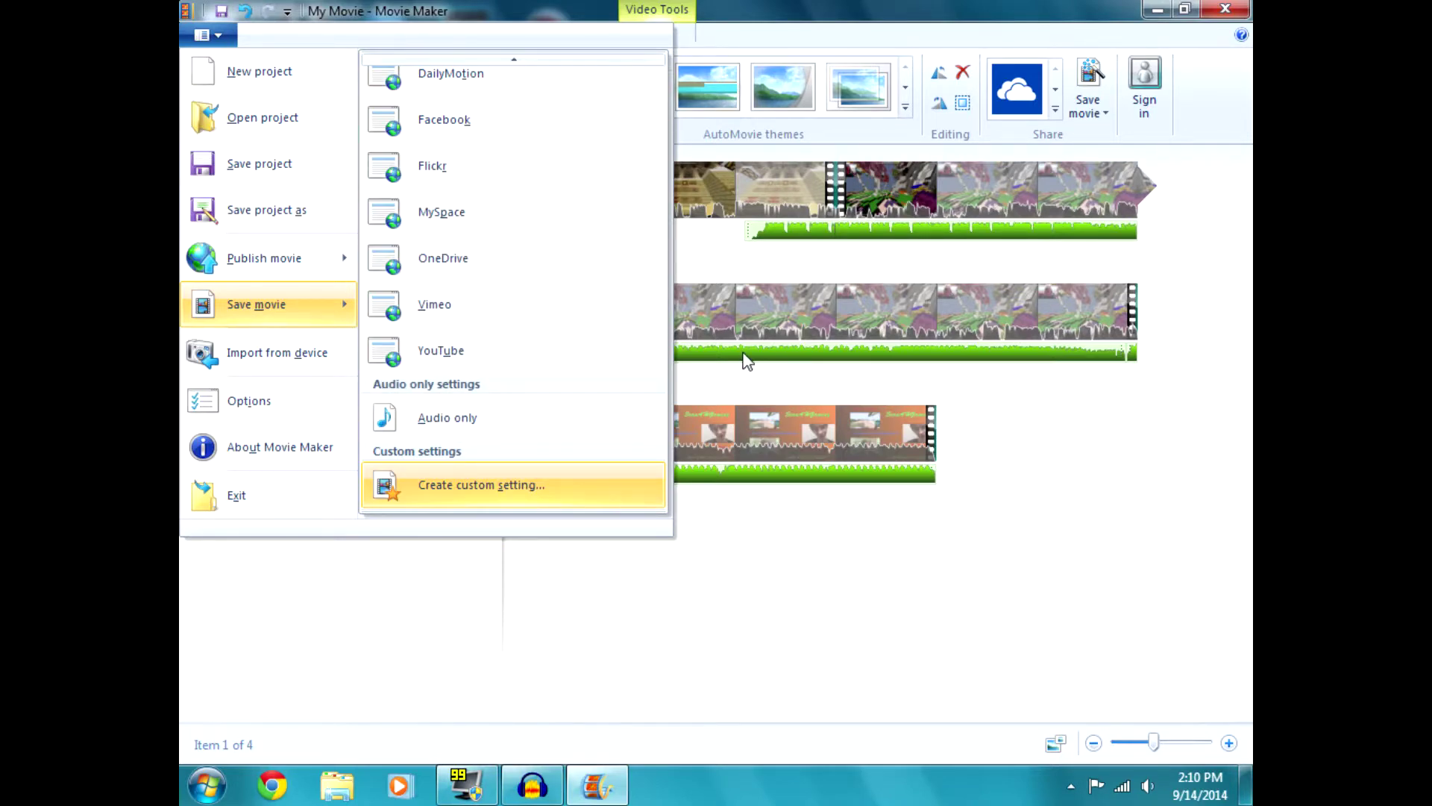
{"action": "key", "text": "Down"}
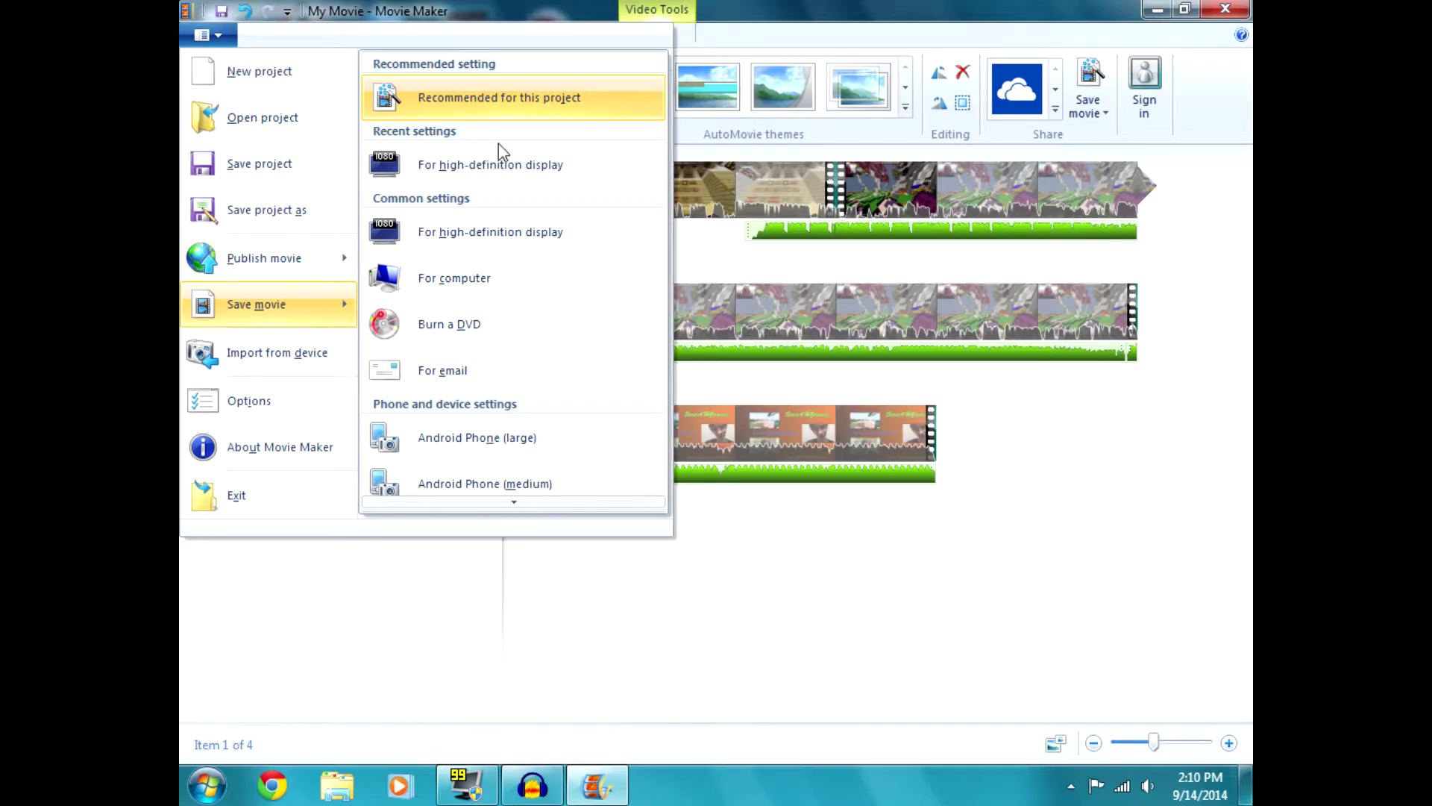
Export the movie for high-definition display as an MPEG-4/H.264 (.mp4) file named Tutorial in the Downloads folder
{"action": "left_click", "coordinate": [545, 164]}
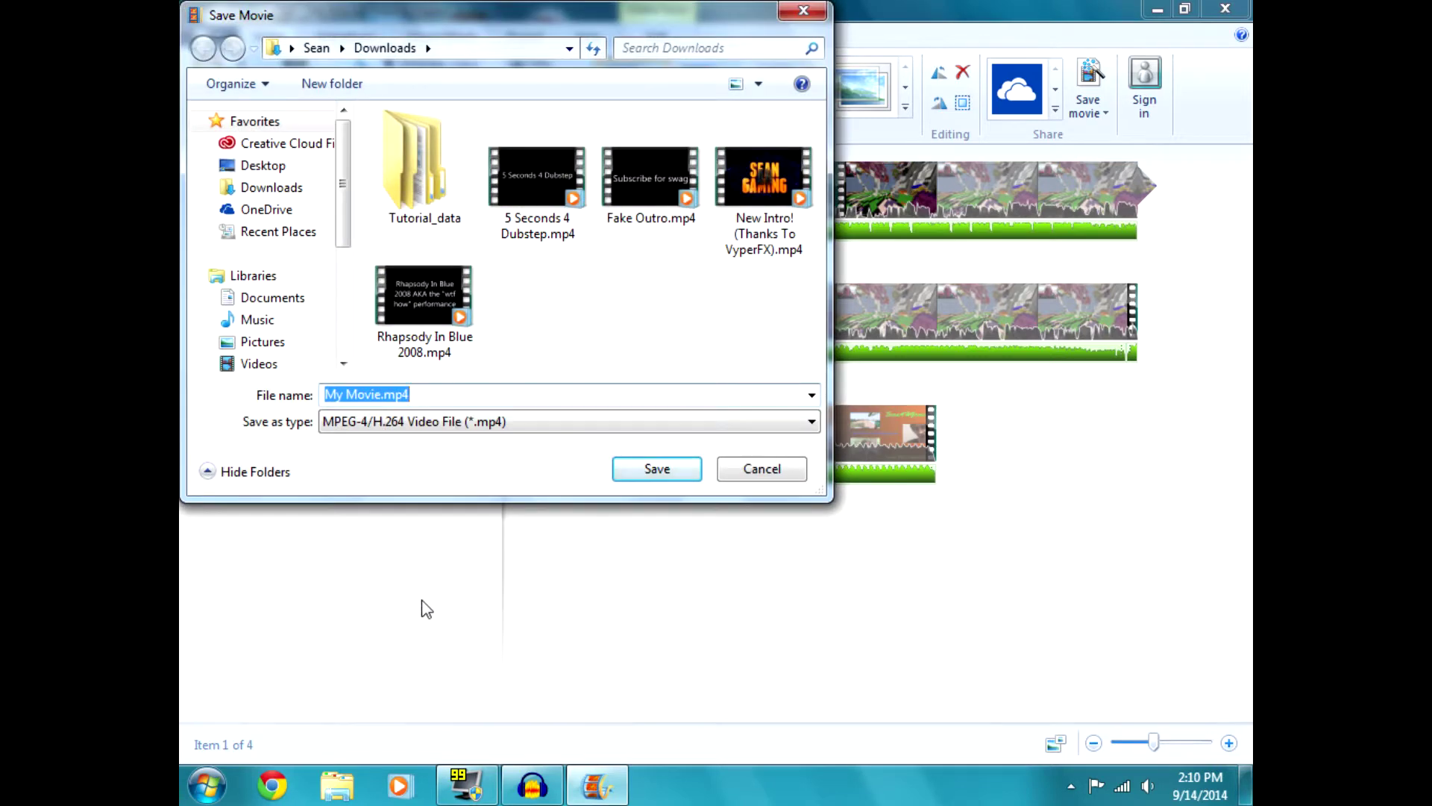
{"action": "type", "text": "T"}
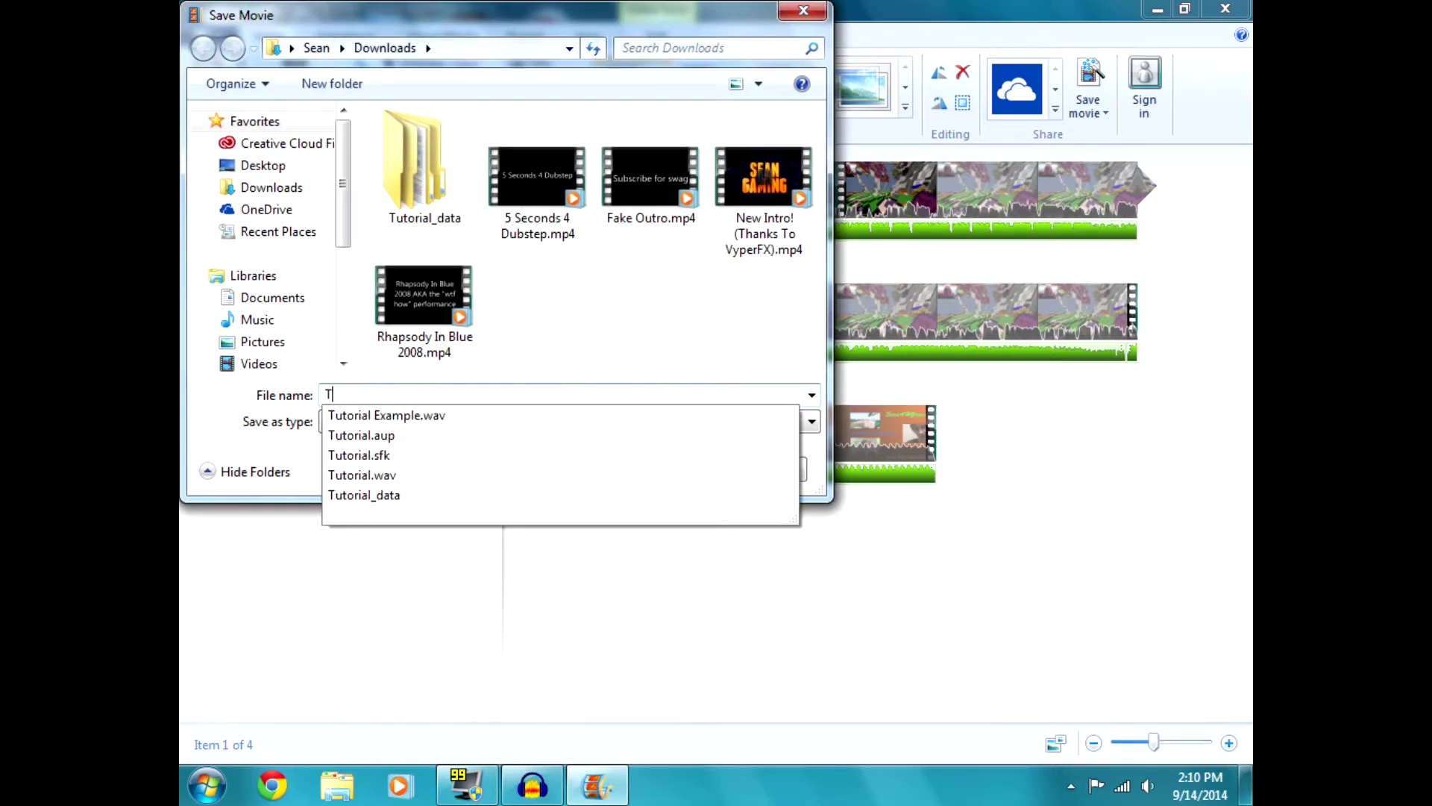
{"action": "type", "text": "utorial"}
{"action": "left_click", "coordinate": [651, 631]}
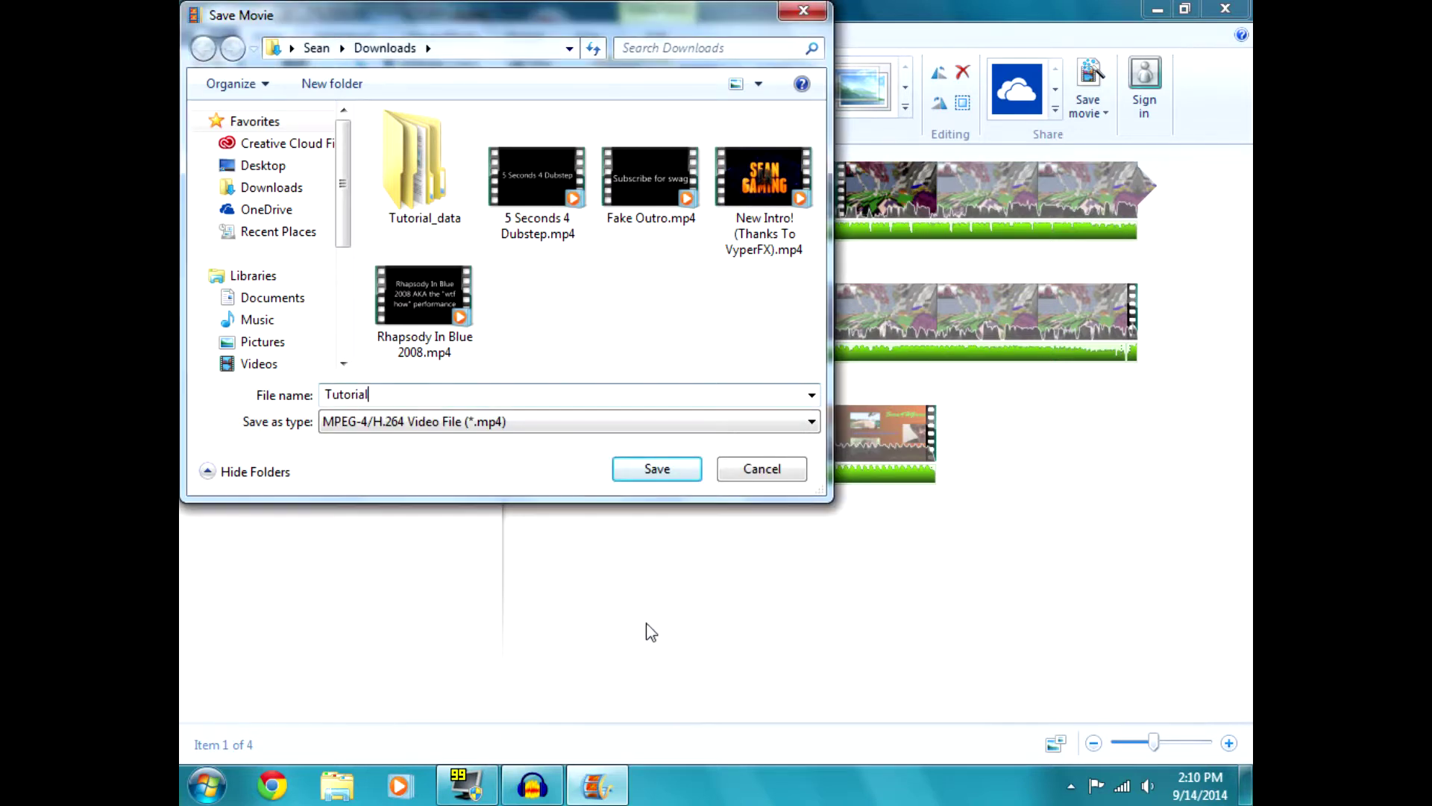
{"action": "left_click", "coordinate": [548, 429]}
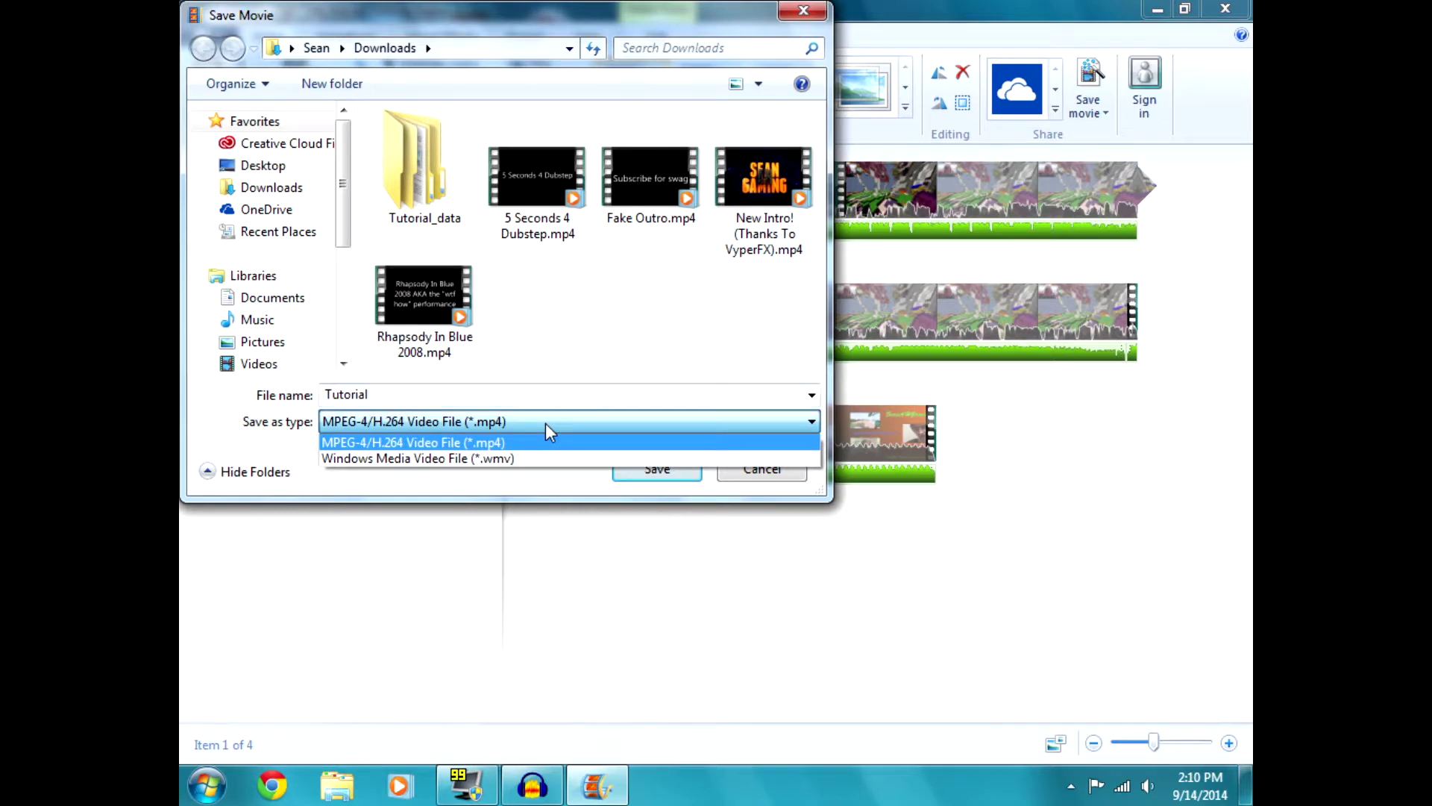
{"action": "left_click", "coordinate": [512, 443]}
{"action": "left_click", "coordinate": [657, 470]}
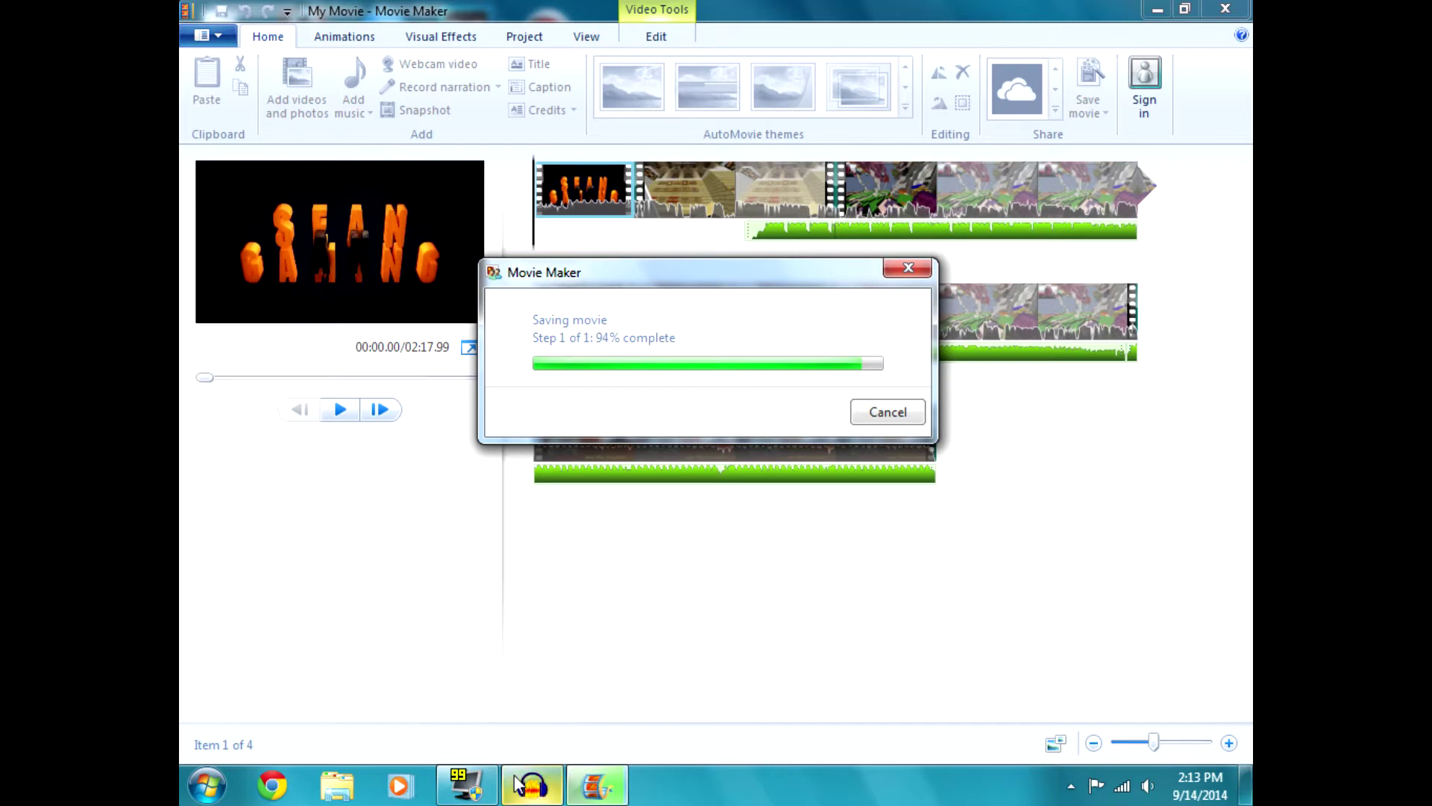
Switch to FRAPS, set the FPS overlay to Hide overlay, and minimize the FRAPS window
{"action": "left_click", "coordinate": [478, 783]}
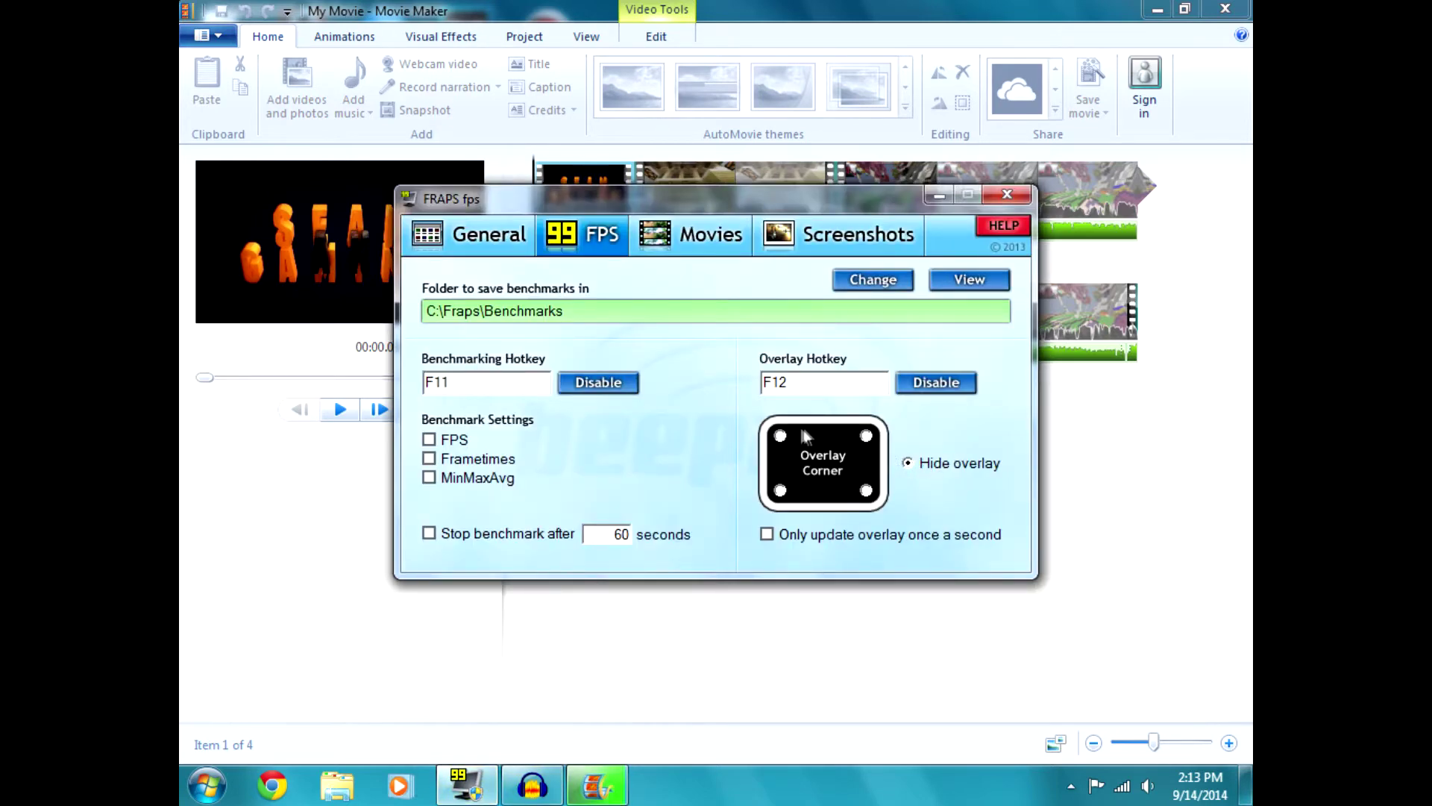
{"action": "left_click", "coordinate": [907, 463]}
{"action": "left_click", "coordinate": [943, 188]}
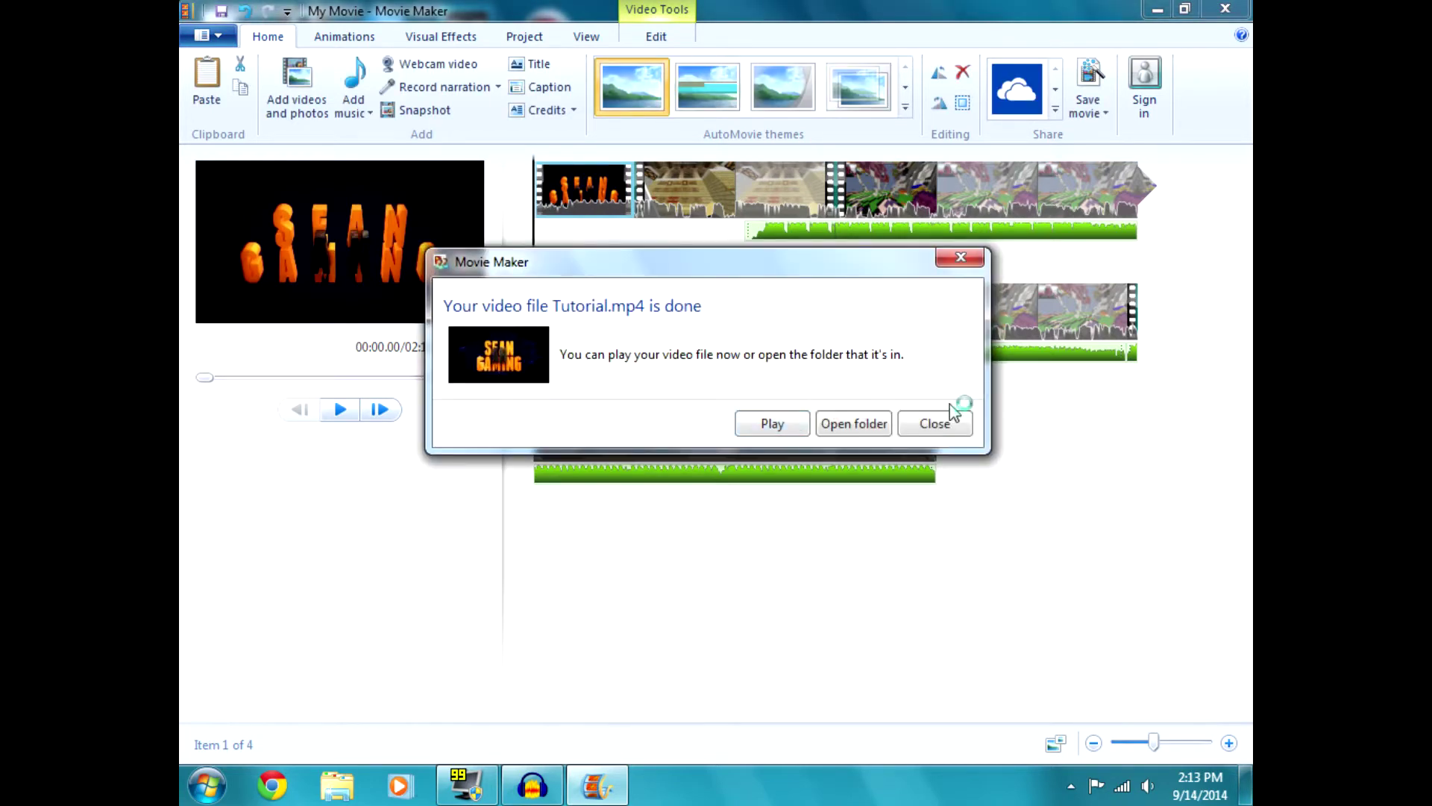
Play the exported Tutorial.mp4 video to review the intro and the gameplay clips
{"action": "left_click", "coordinate": [775, 423]}
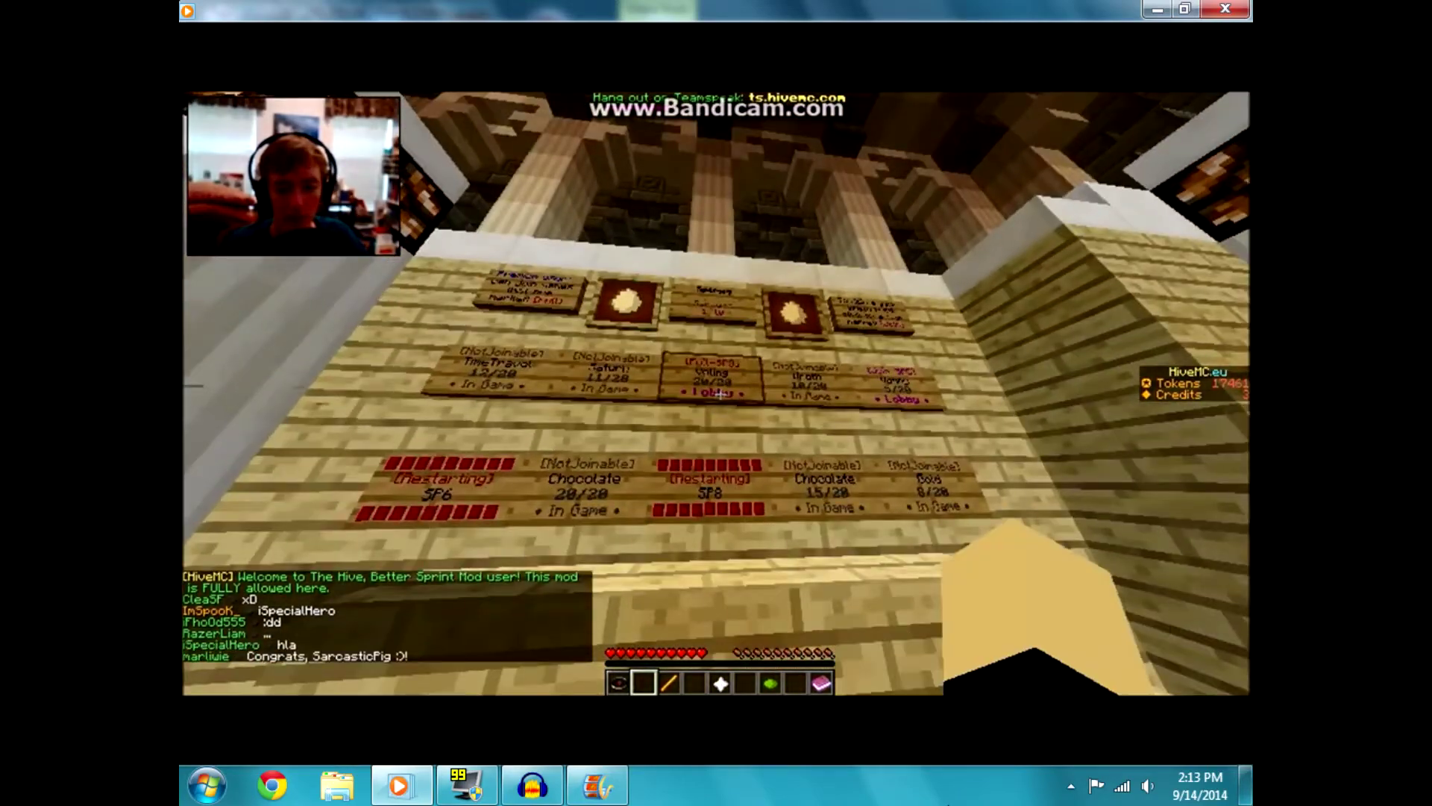
{"action": "right_click", "coordinate": [719, 394]}
{"action": "key", "text": "Tab"}
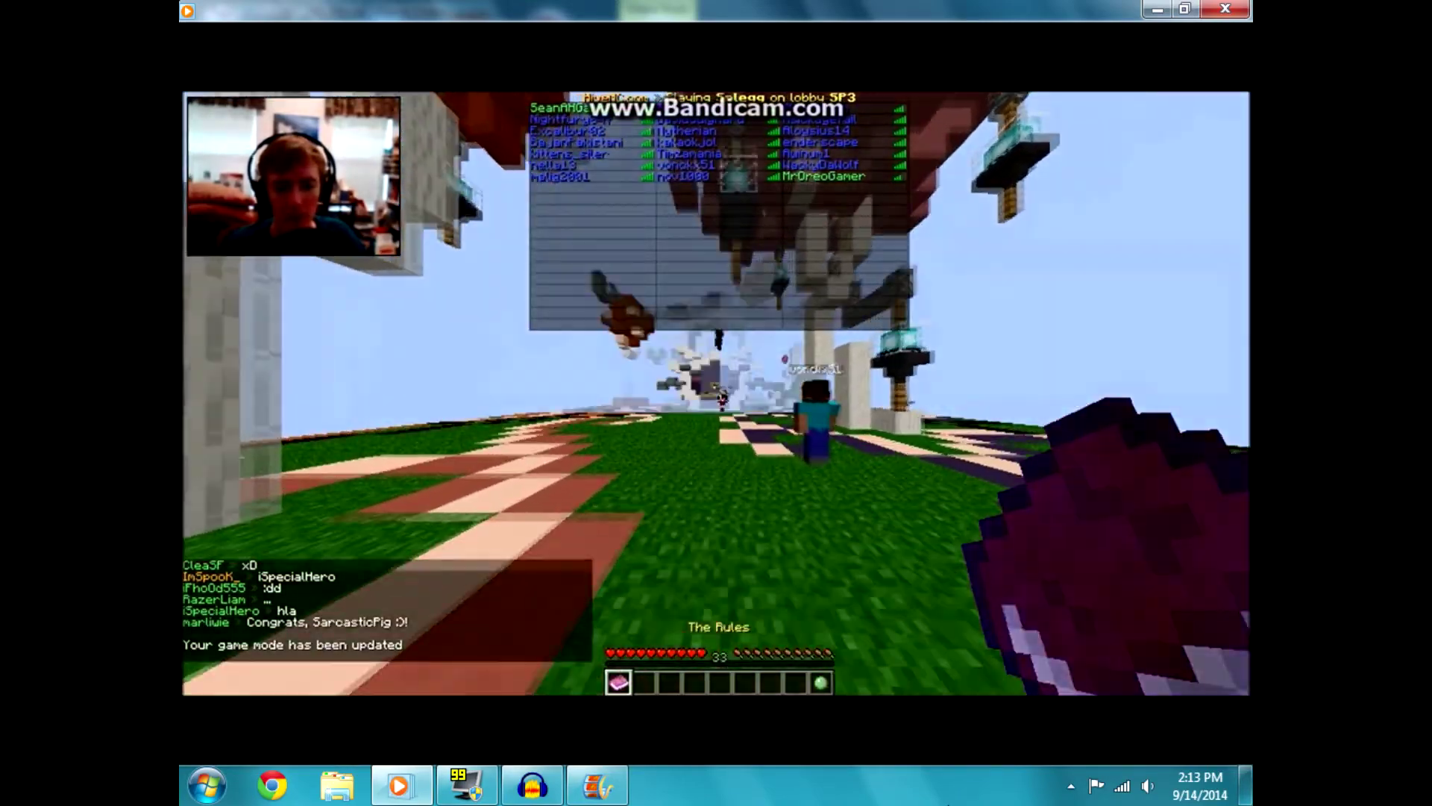